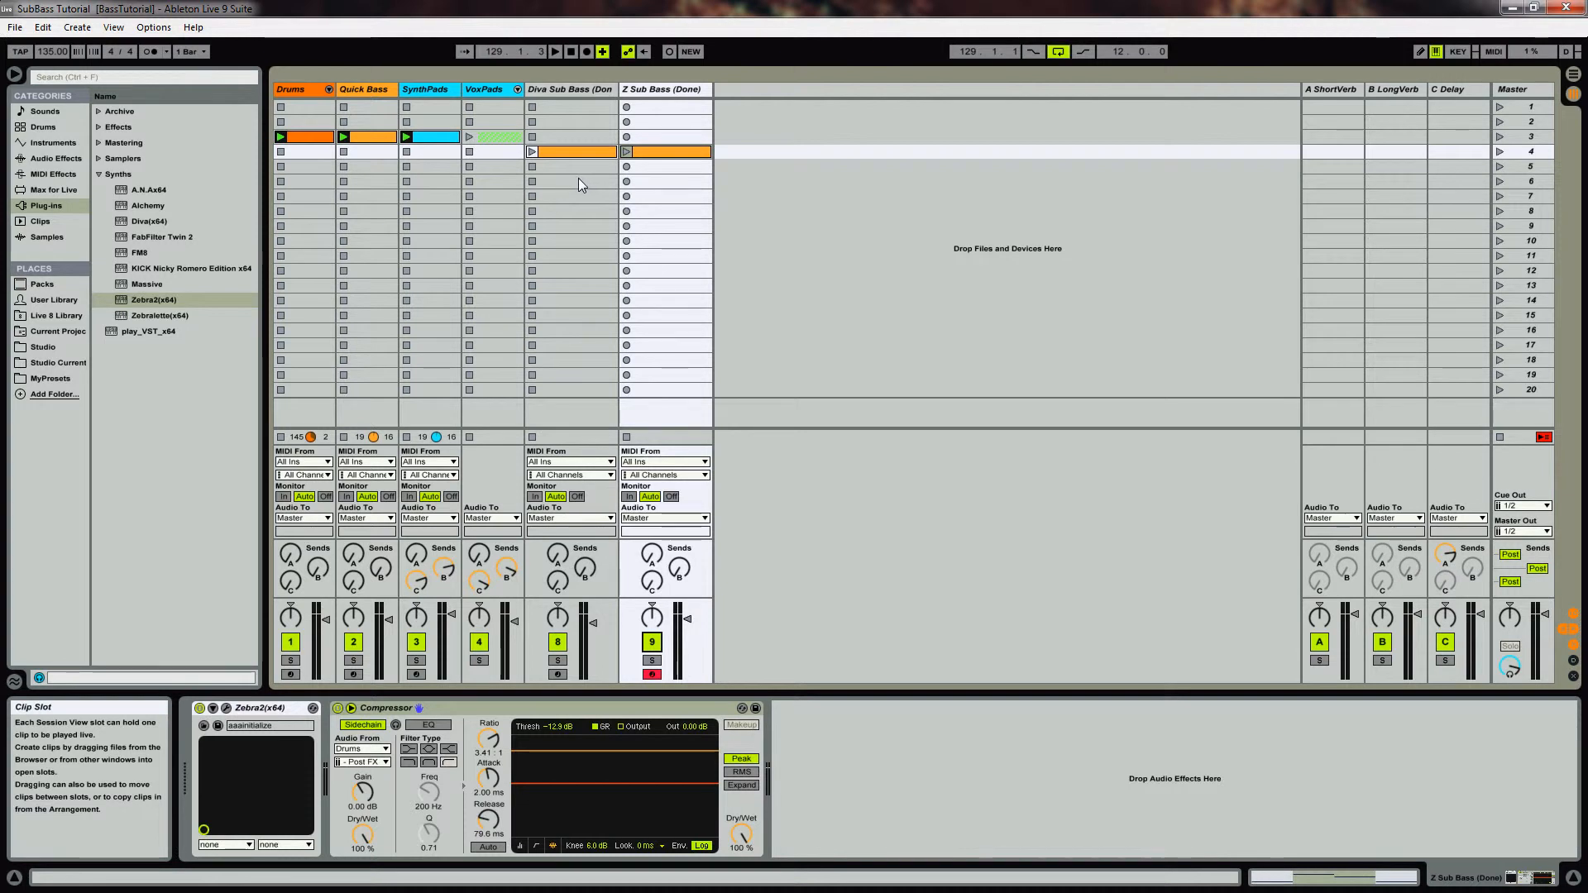
Launch the Diva Sub Bass clip in scene 4 and audition the track in solo.
click(572, 87)
click(558, 660)
click(532, 152)
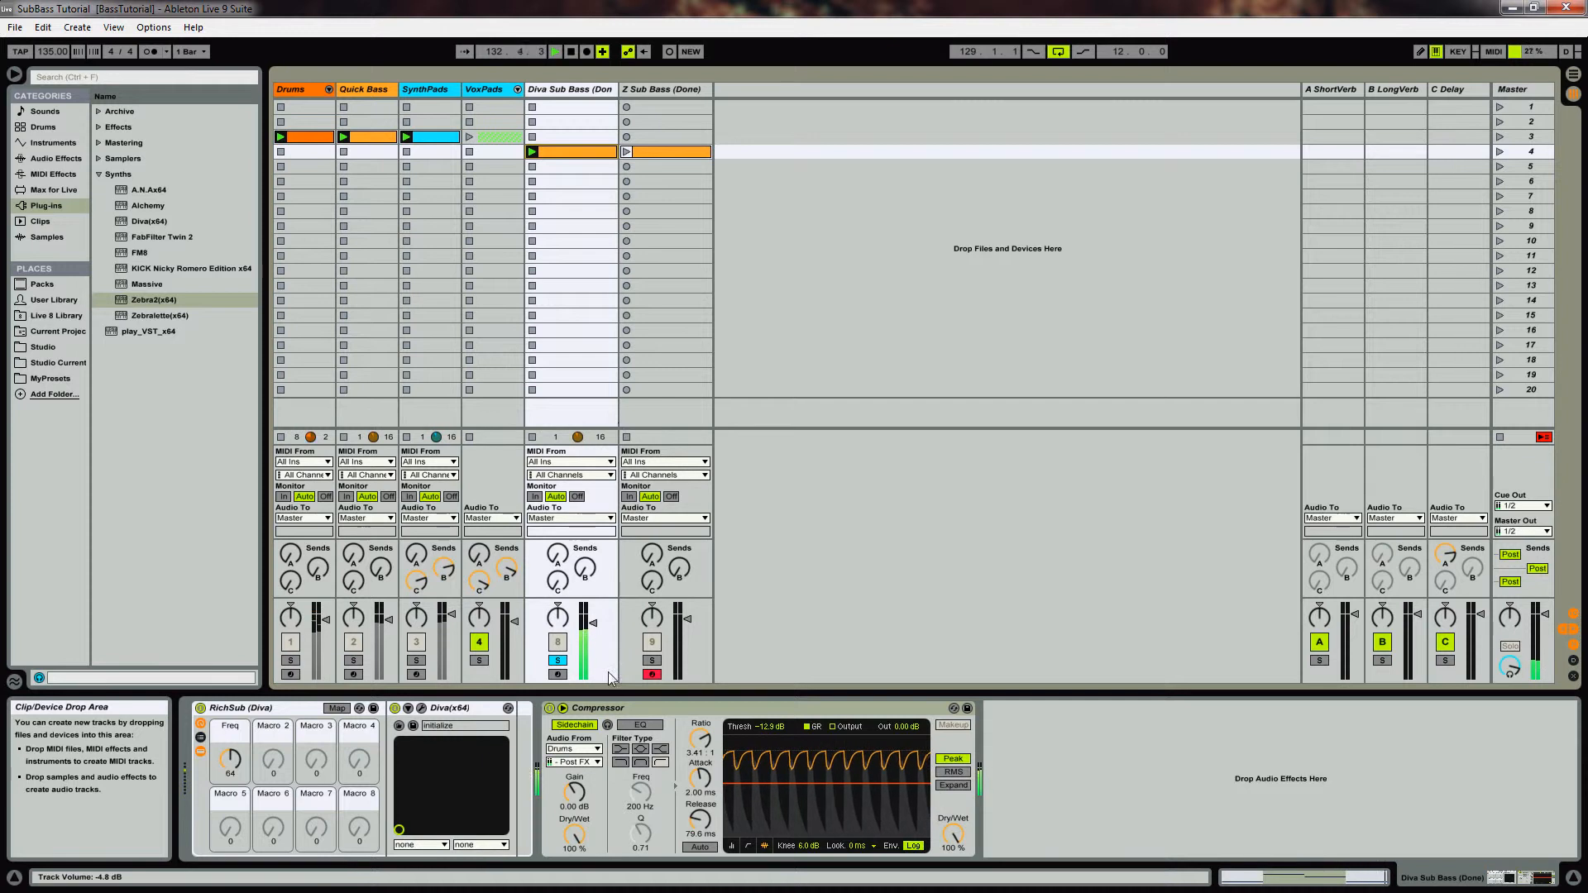
click(559, 661)
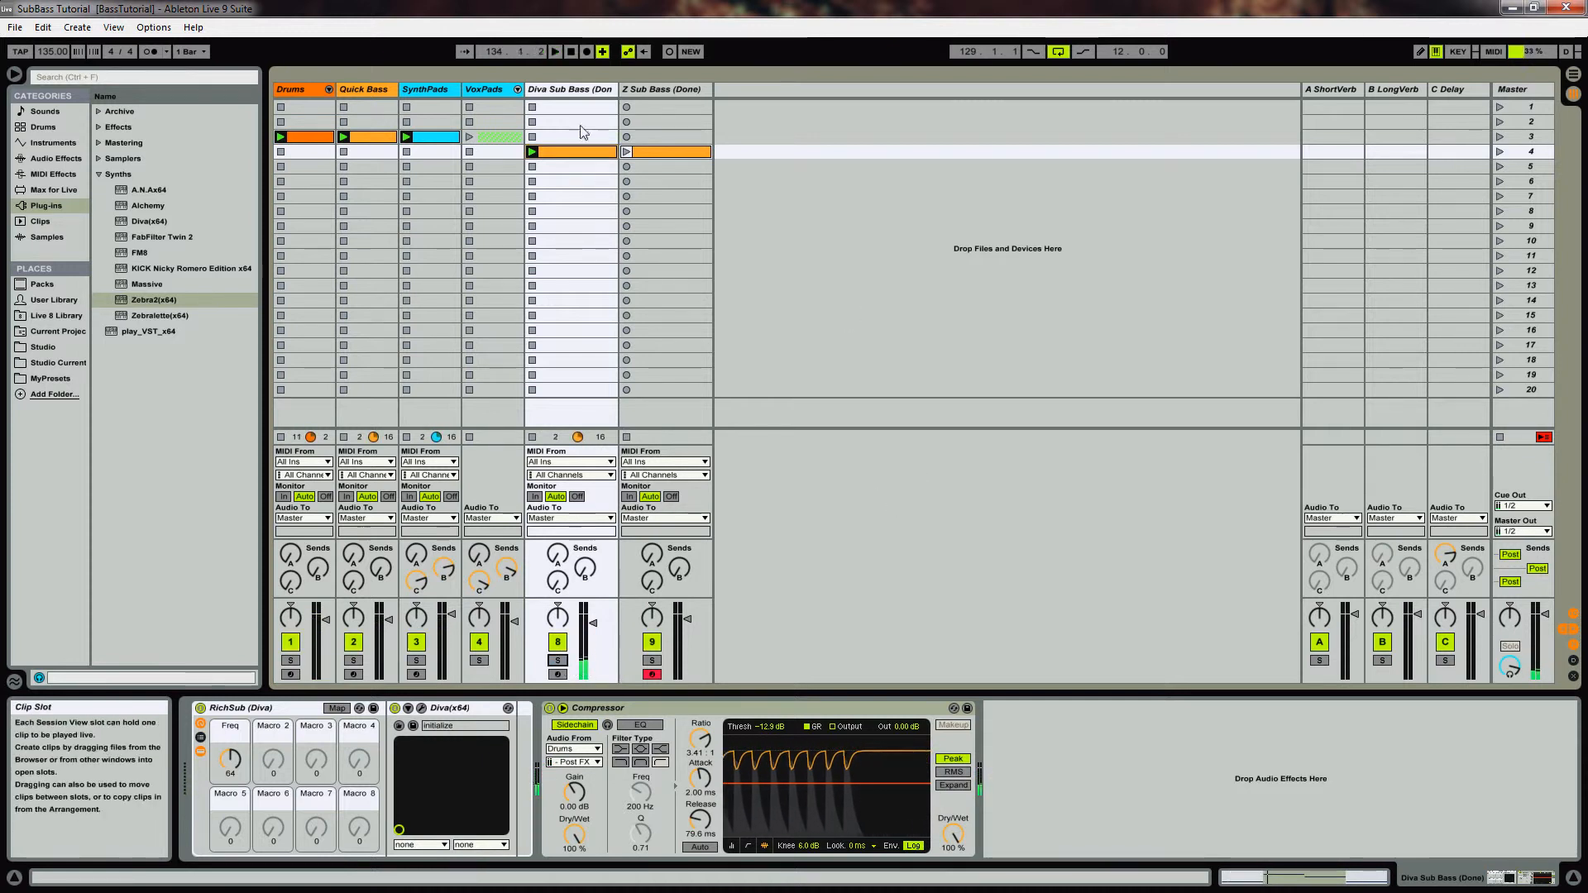
Play the full mix, set the Diva Sub Bass track's volume to -1.0 dB, and compare the mix with the track muted and active.
key(space)
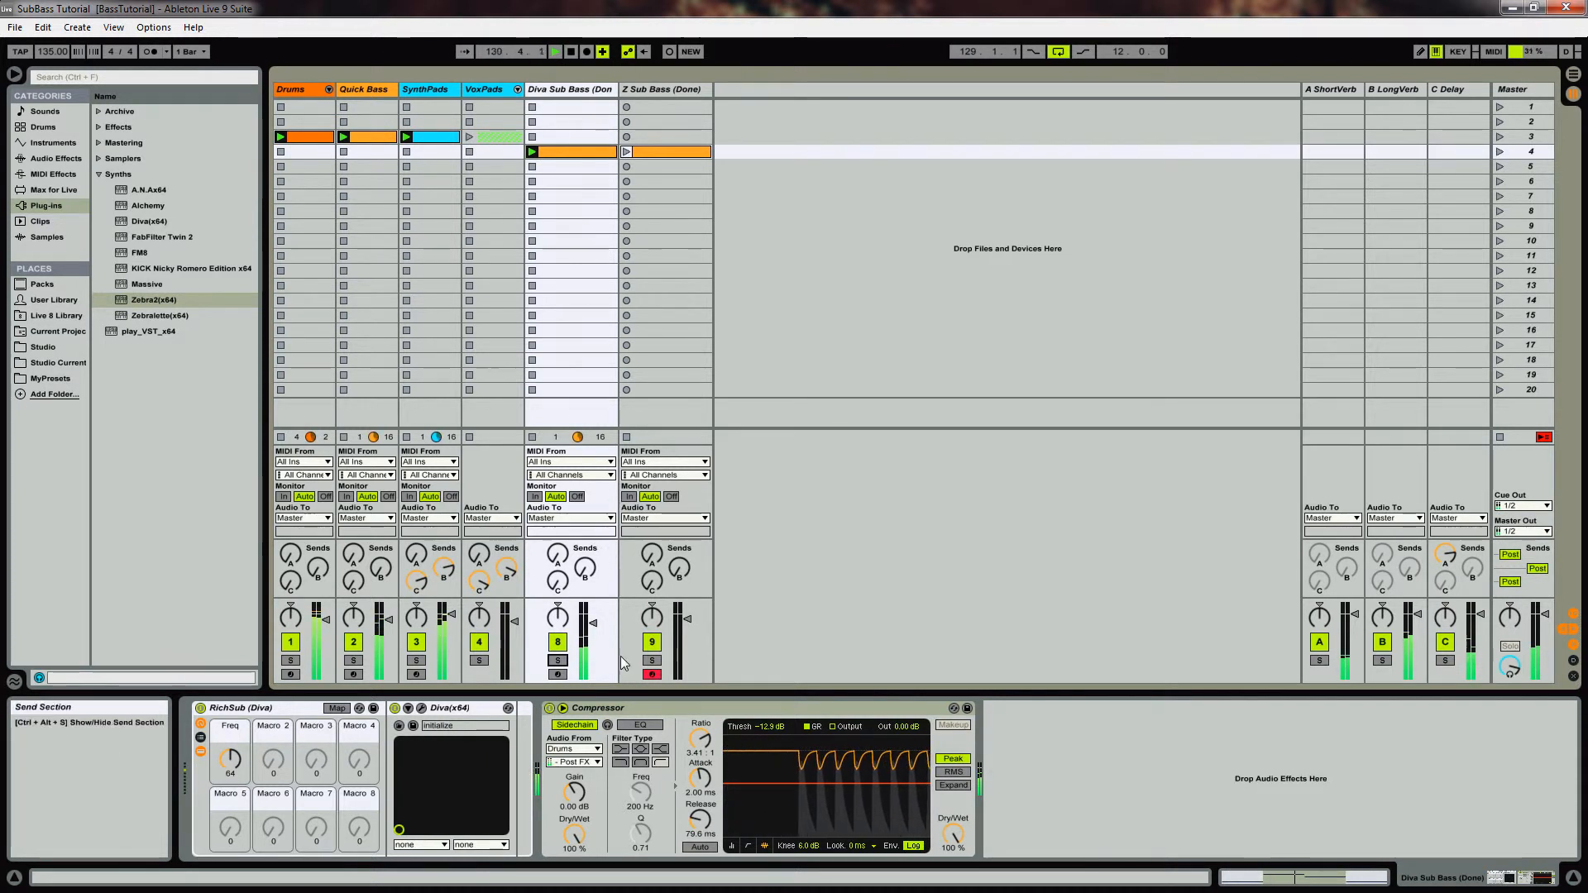
drag(595, 629, 595, 624)
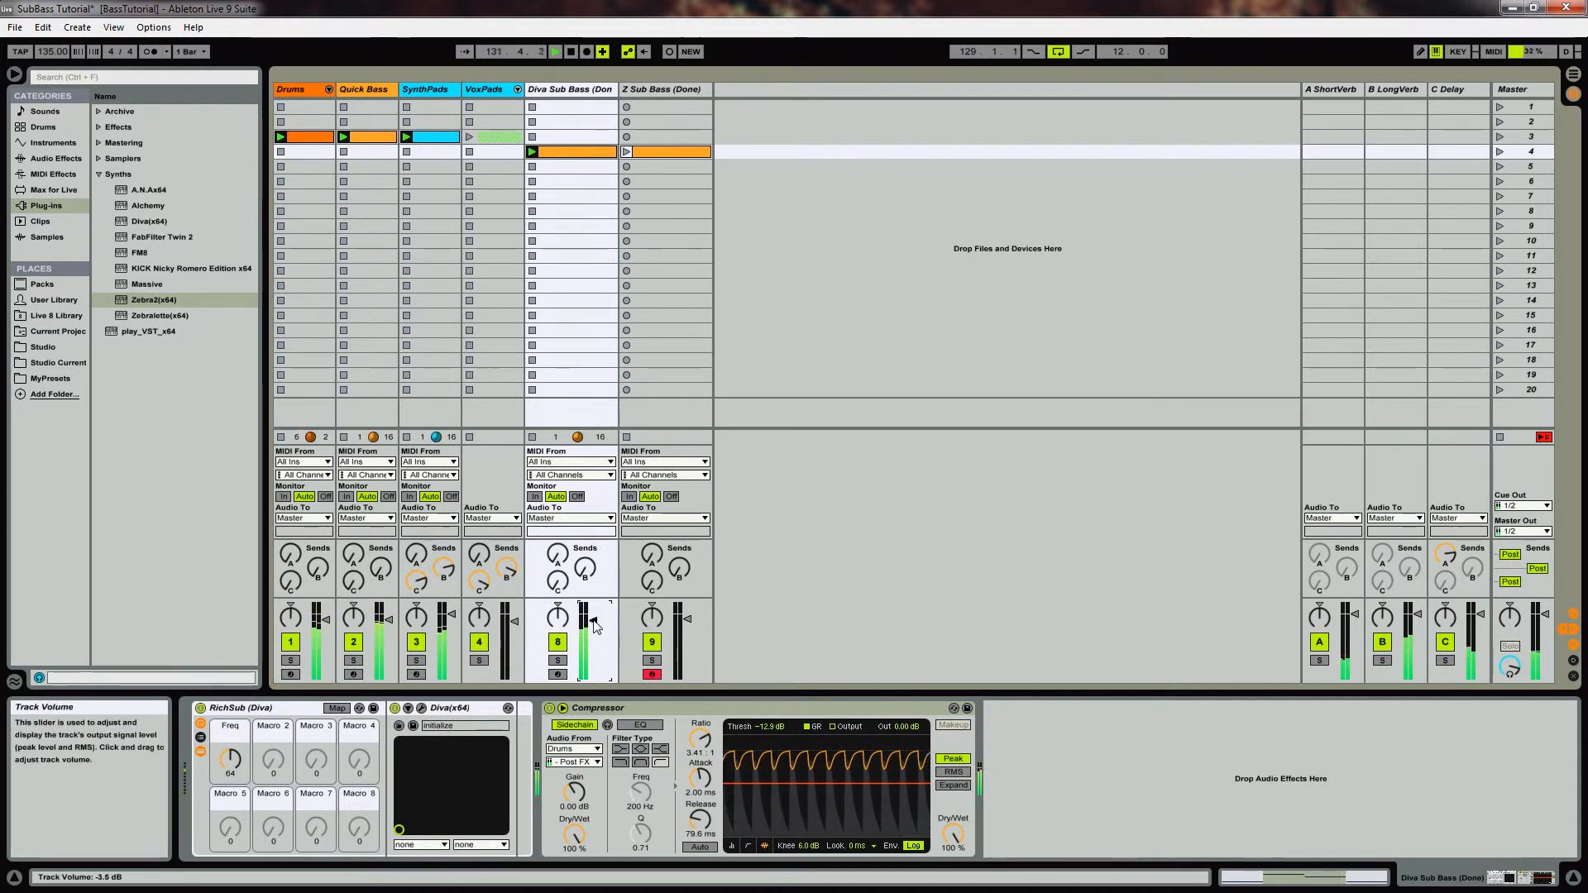
drag(593, 616, 593, 606)
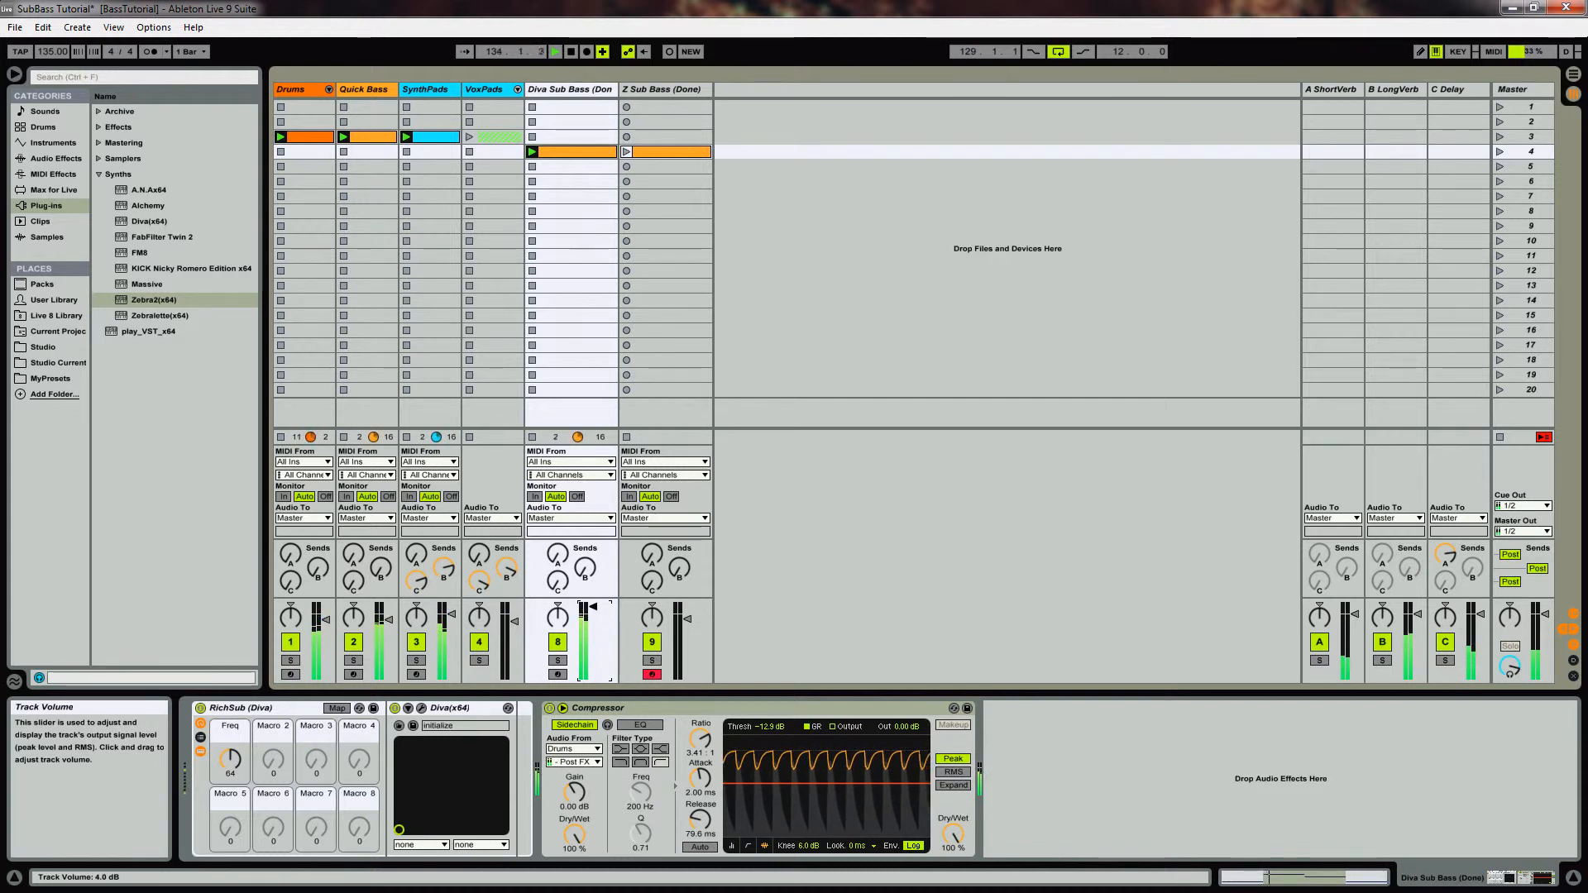
drag(593, 613, 593, 615)
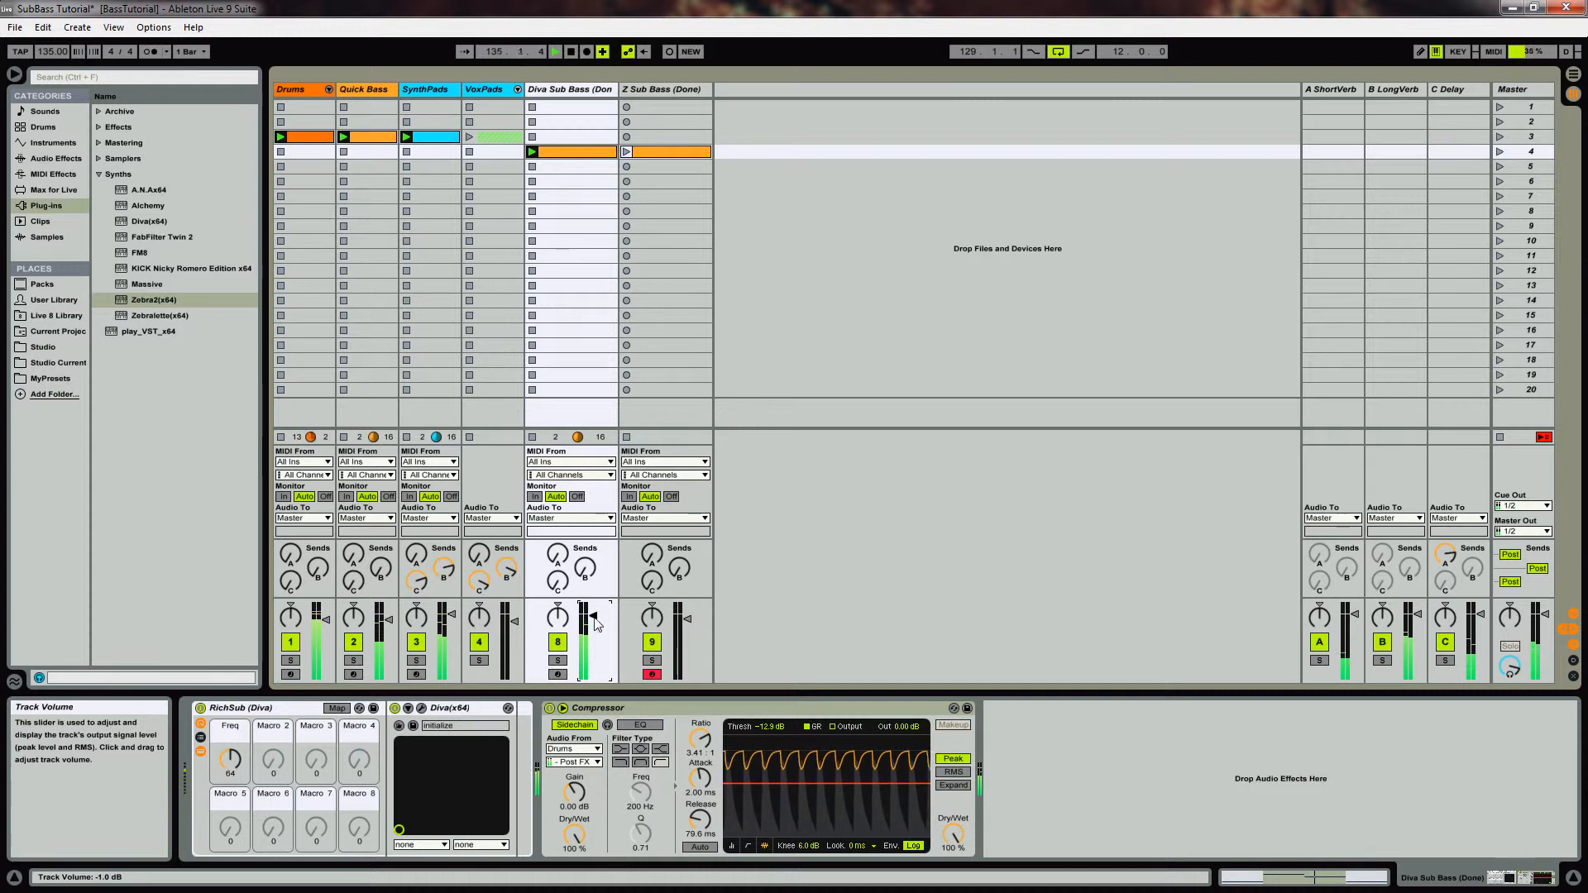
click(558, 643)
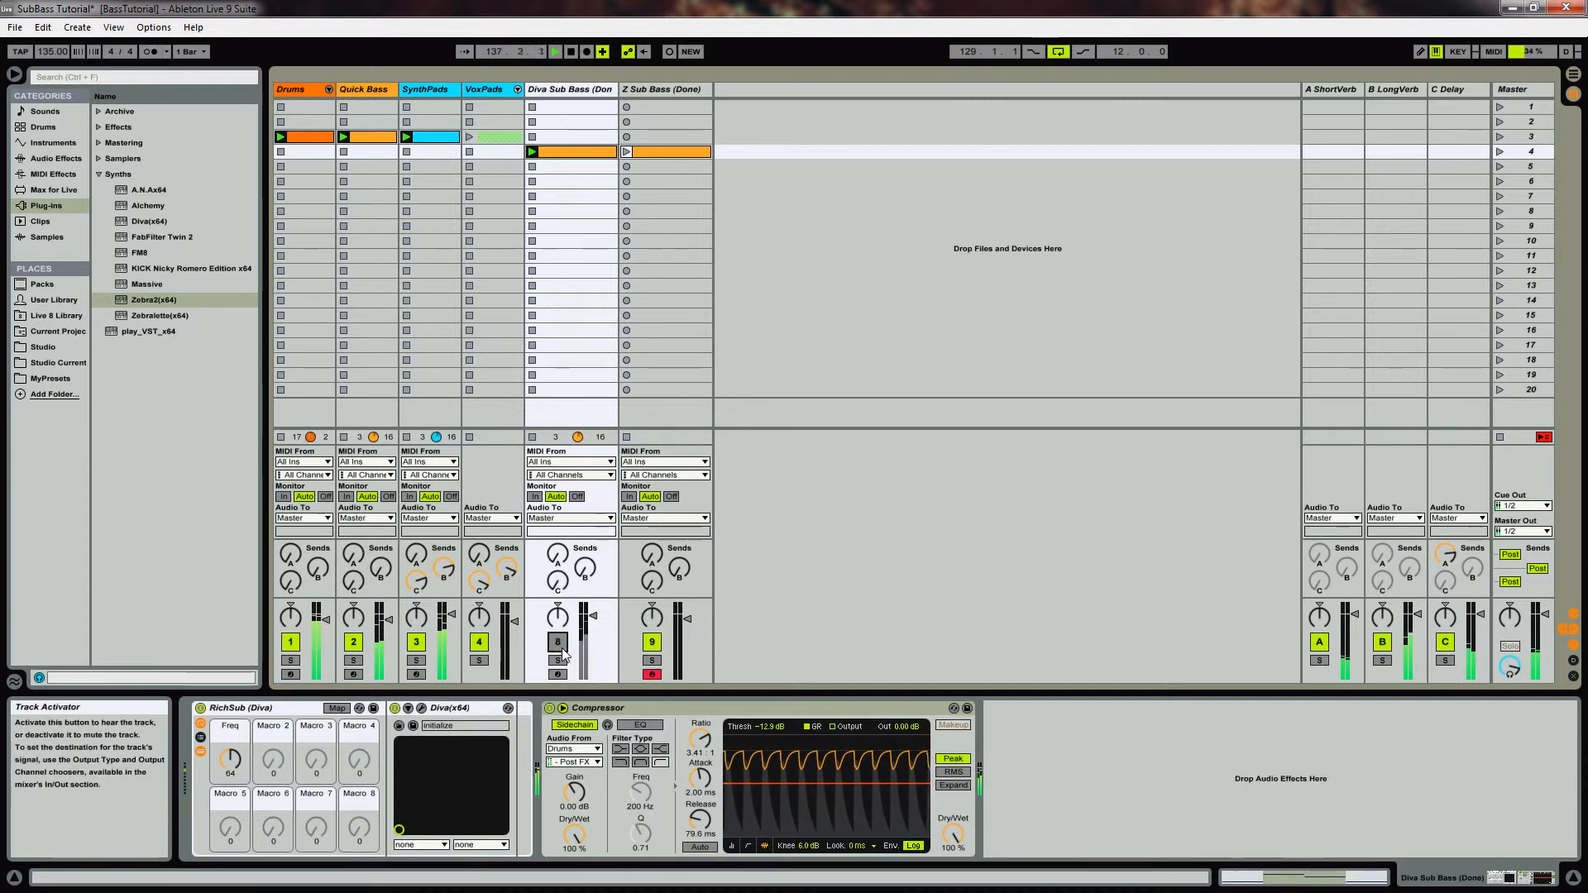
click(561, 649)
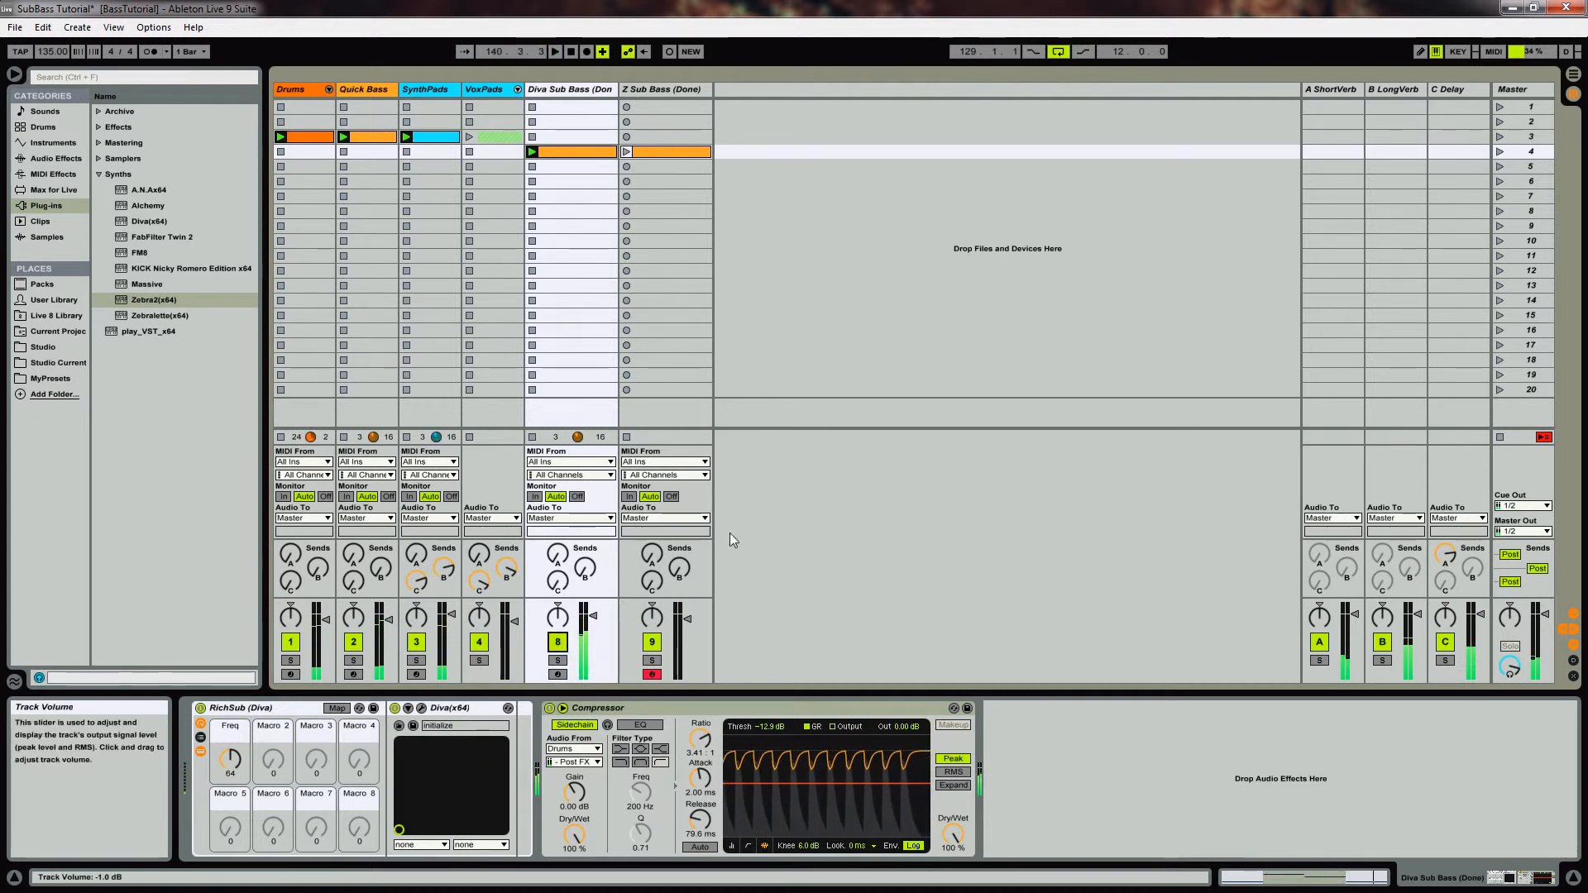
Stop the Diva Sub Bass clip and audition the Z Sub Bass clip in scene 4, both soloed and in the mix.
click(534, 173)
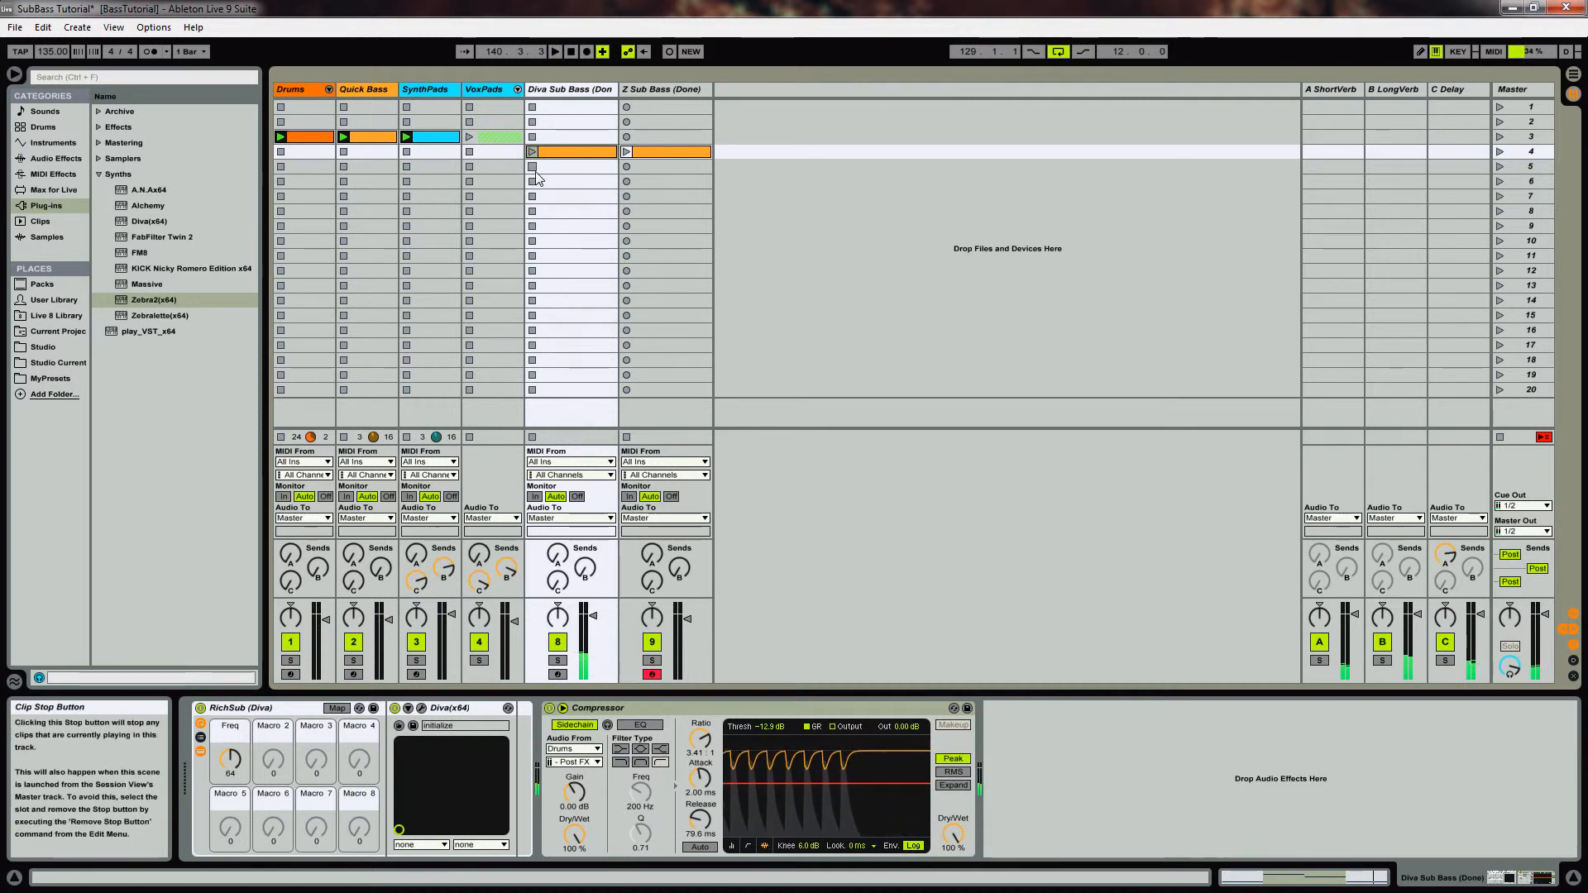
click(626, 154)
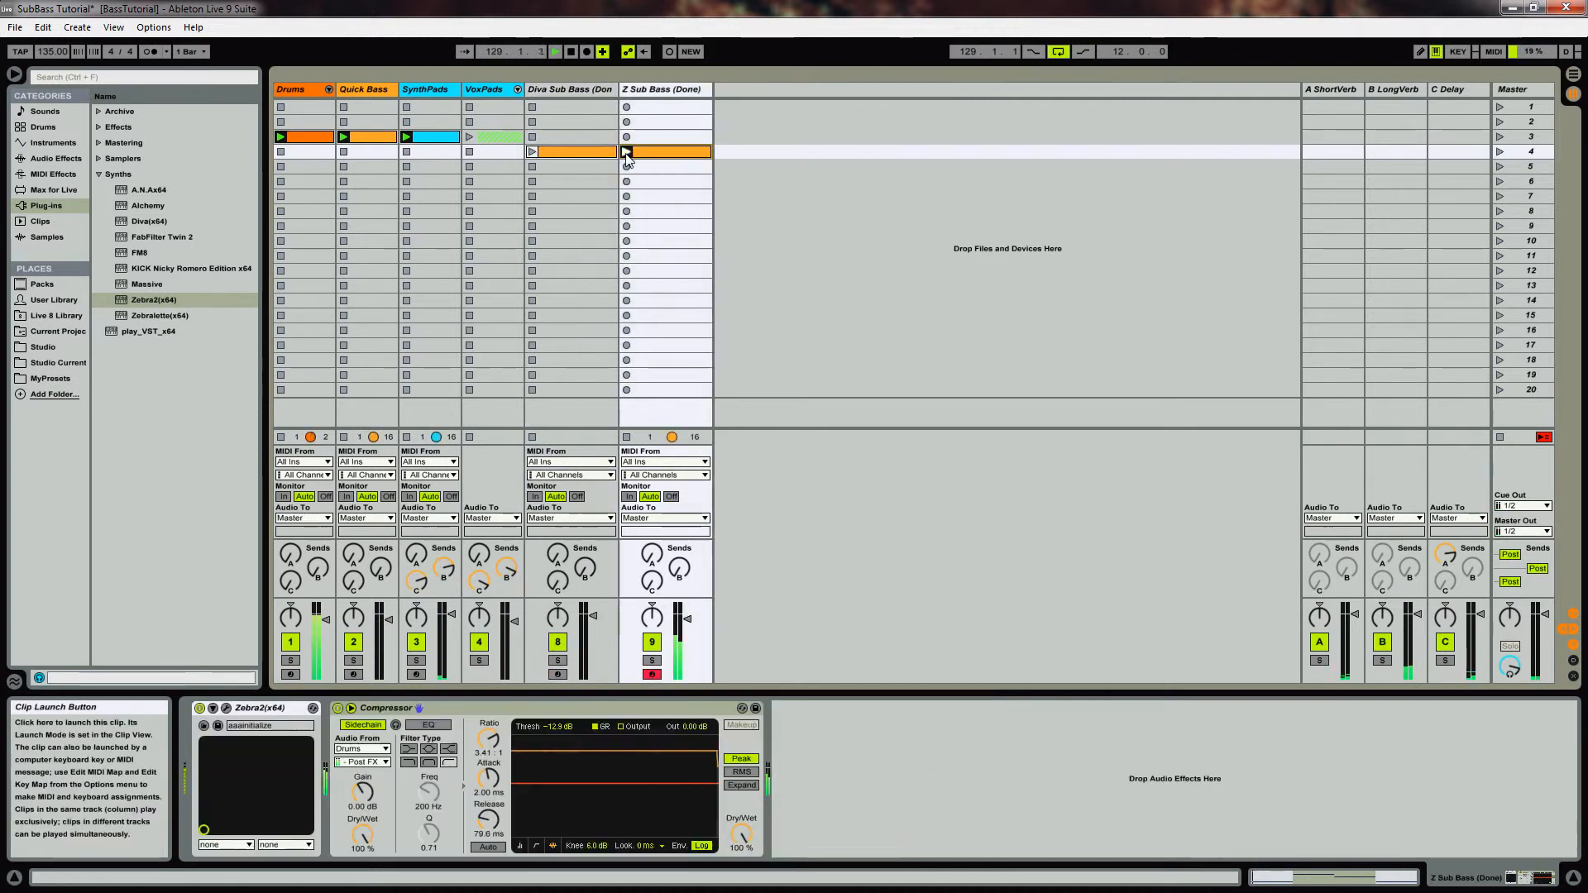
click(652, 660)
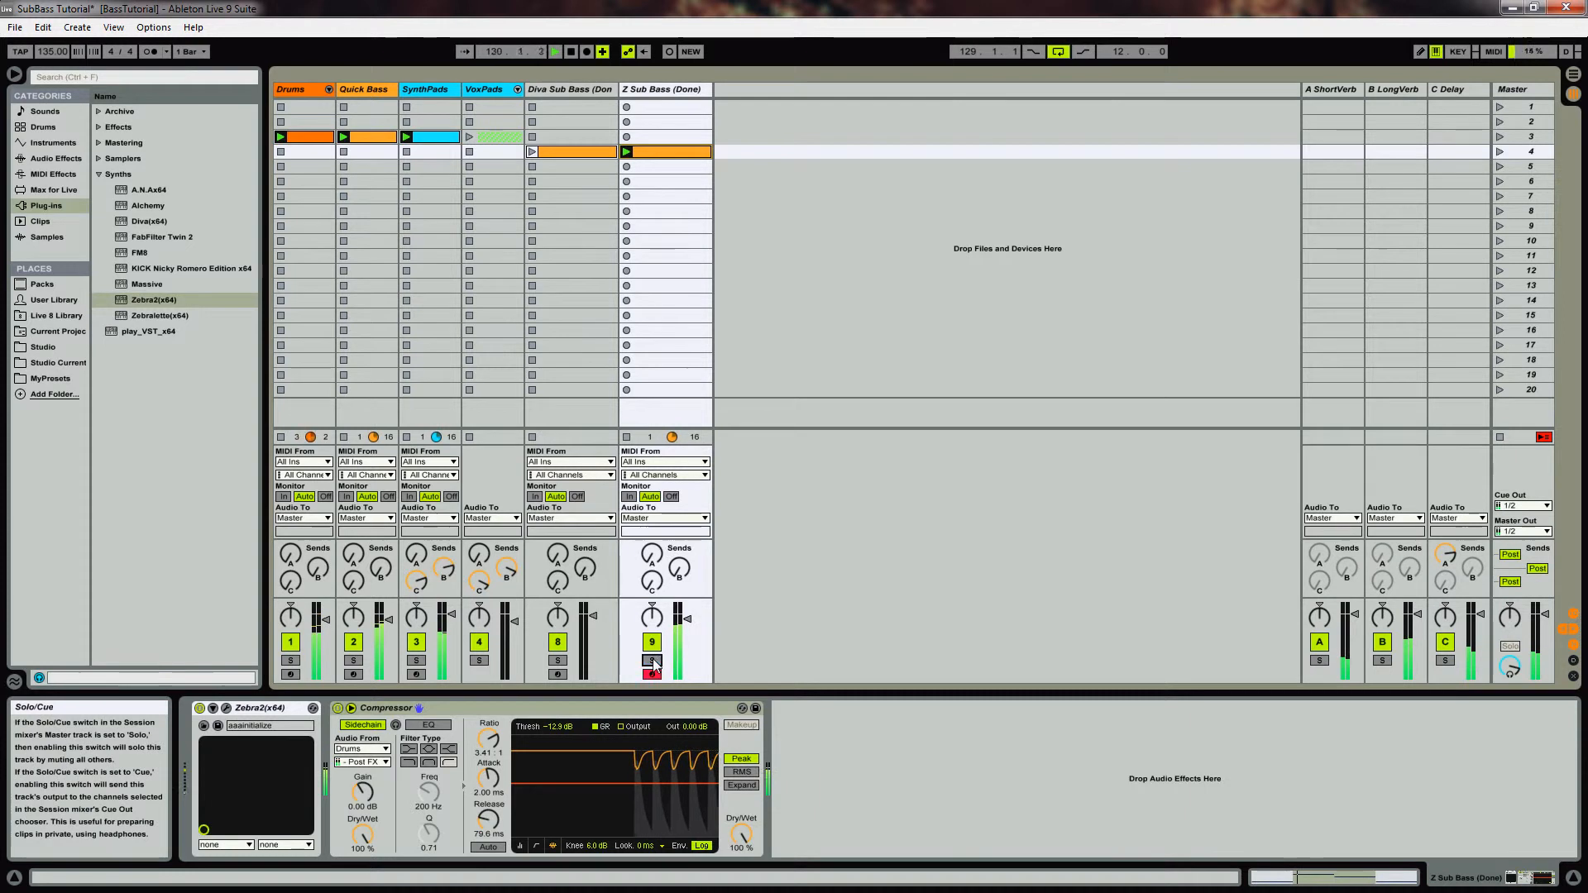
click(653, 661)
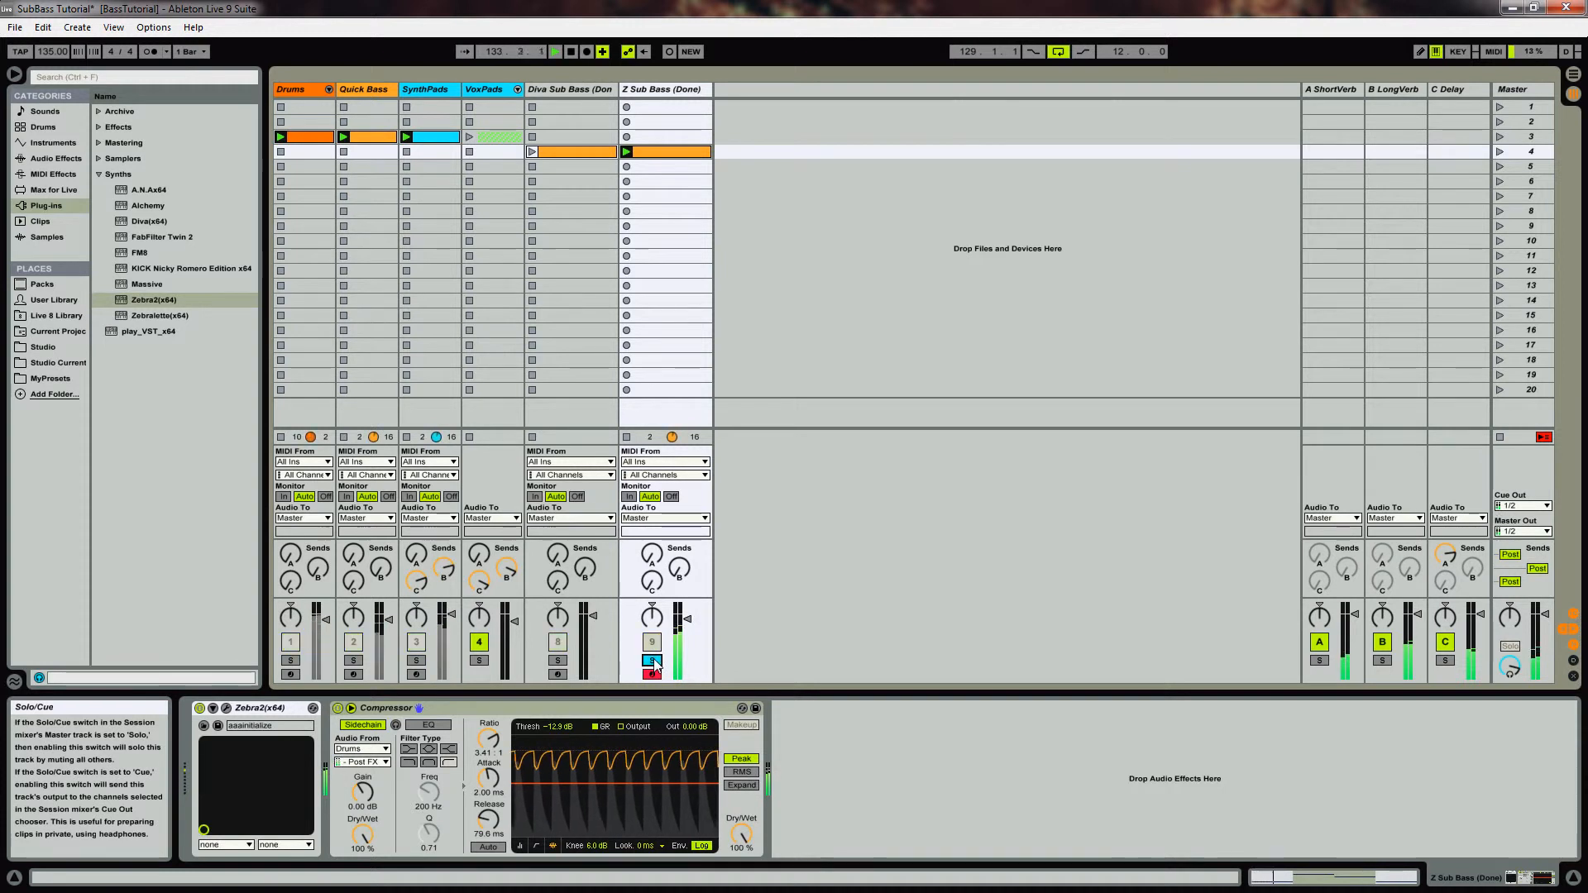
key(space)
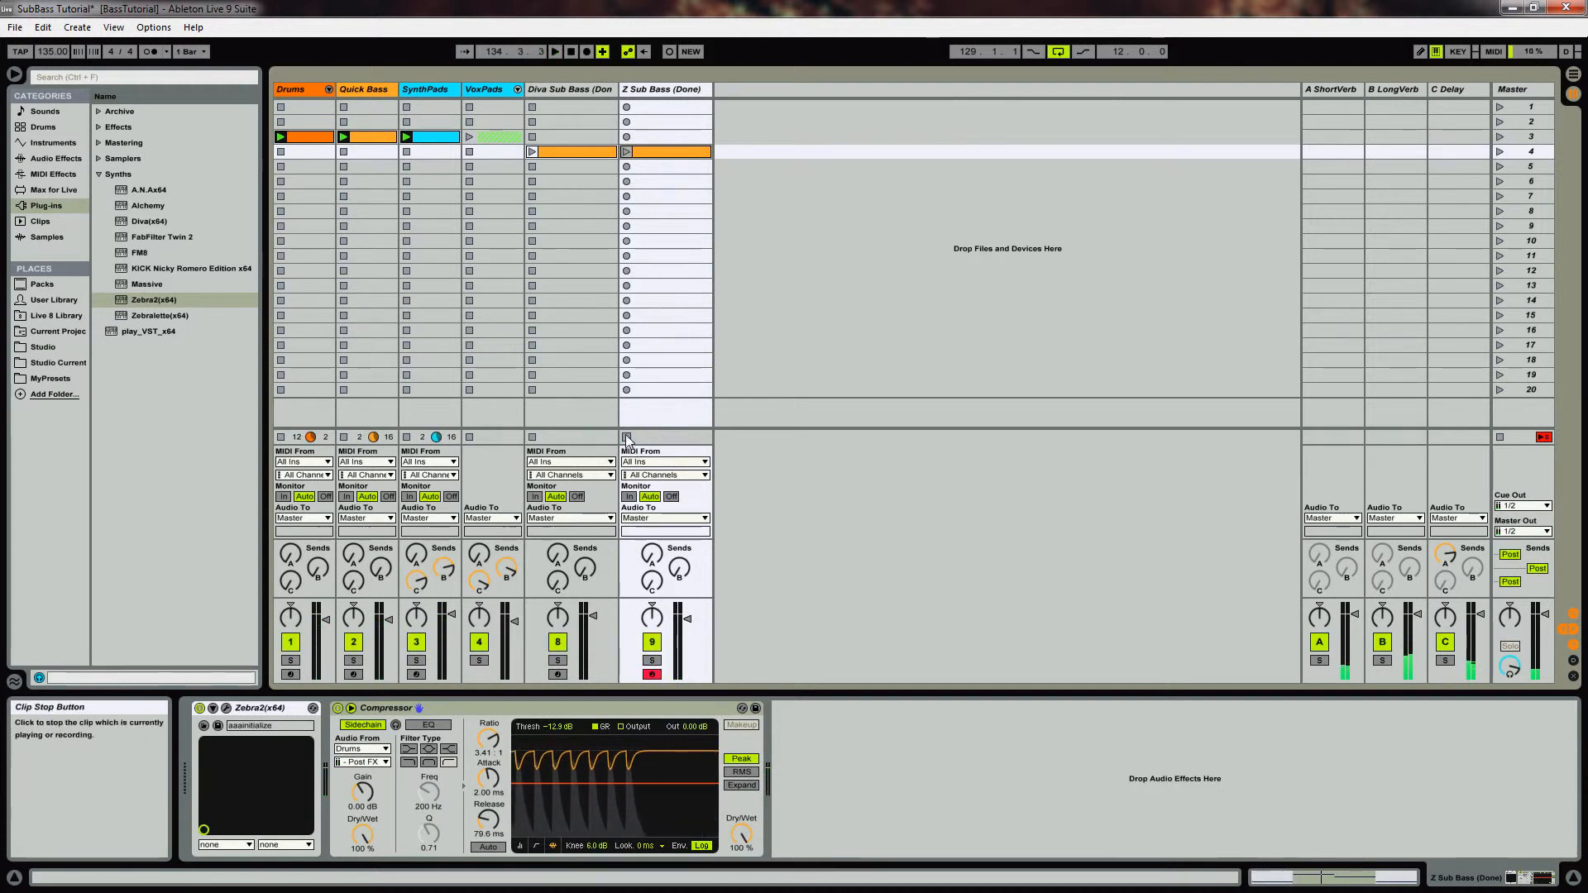
View the Diva synth's settings on the Diva Sub Bass track and hide the plug-in window.
click(563, 90)
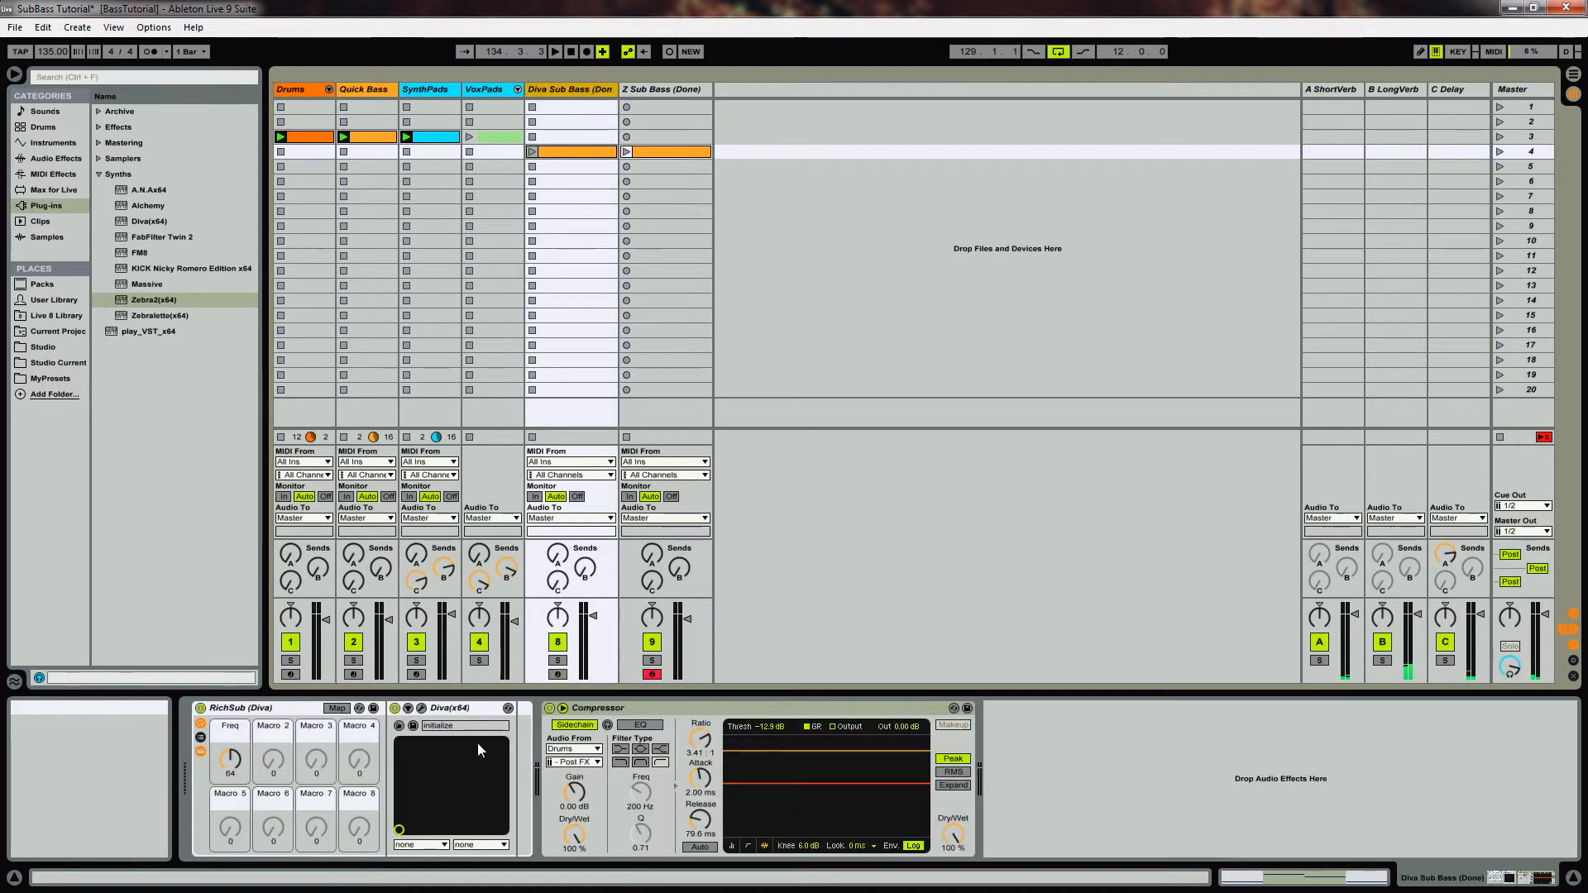
click(422, 709)
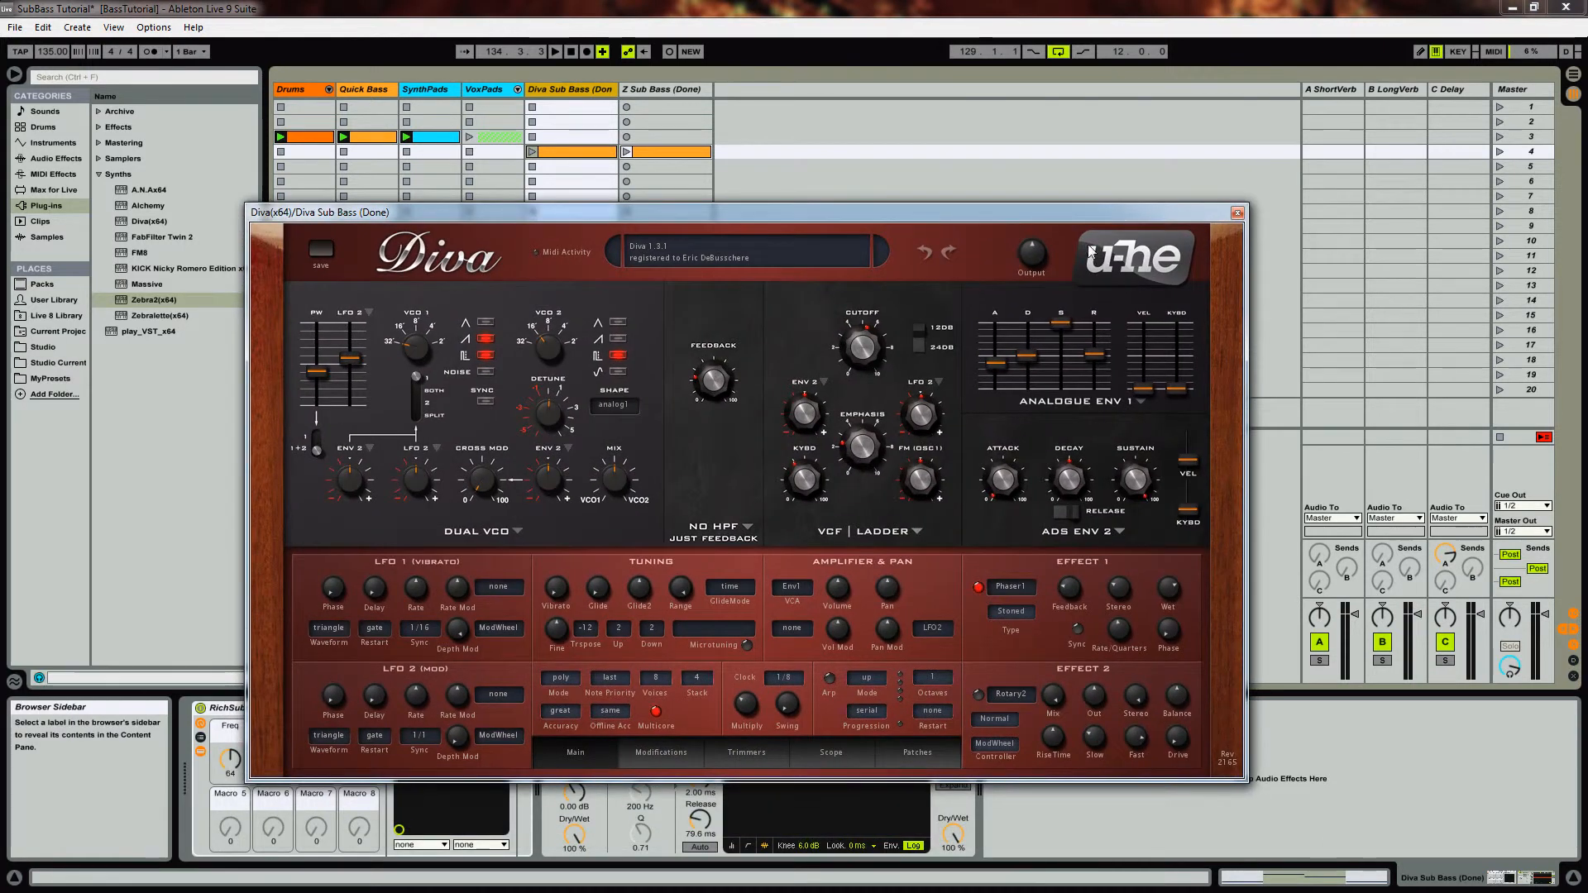
drag(1047, 226, 0, 413)
key(ctrl+alt+p)
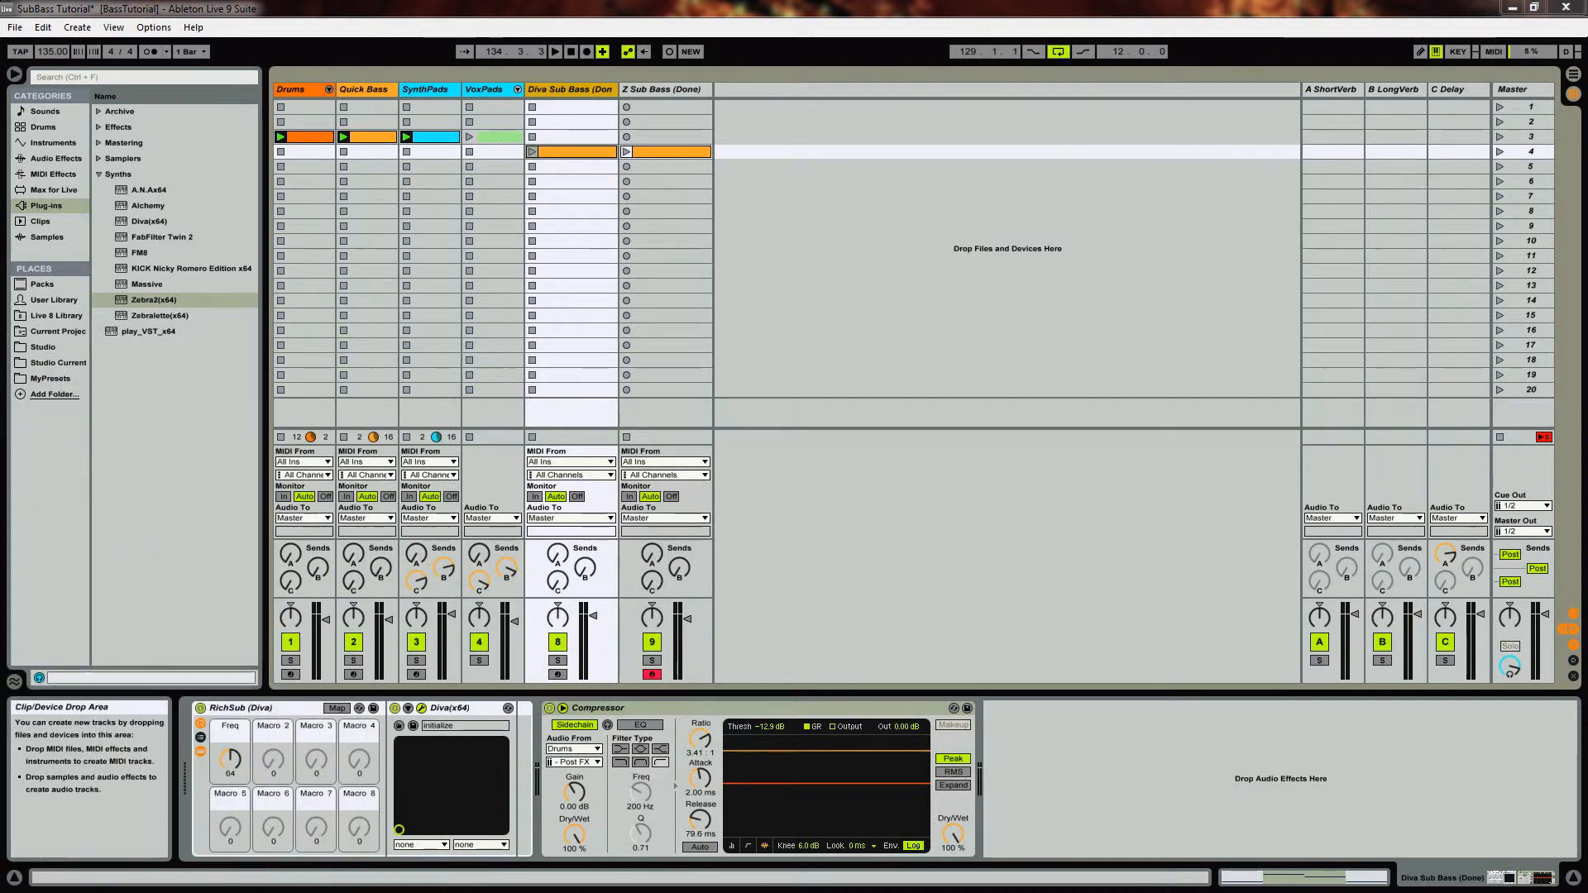
click(767, 119)
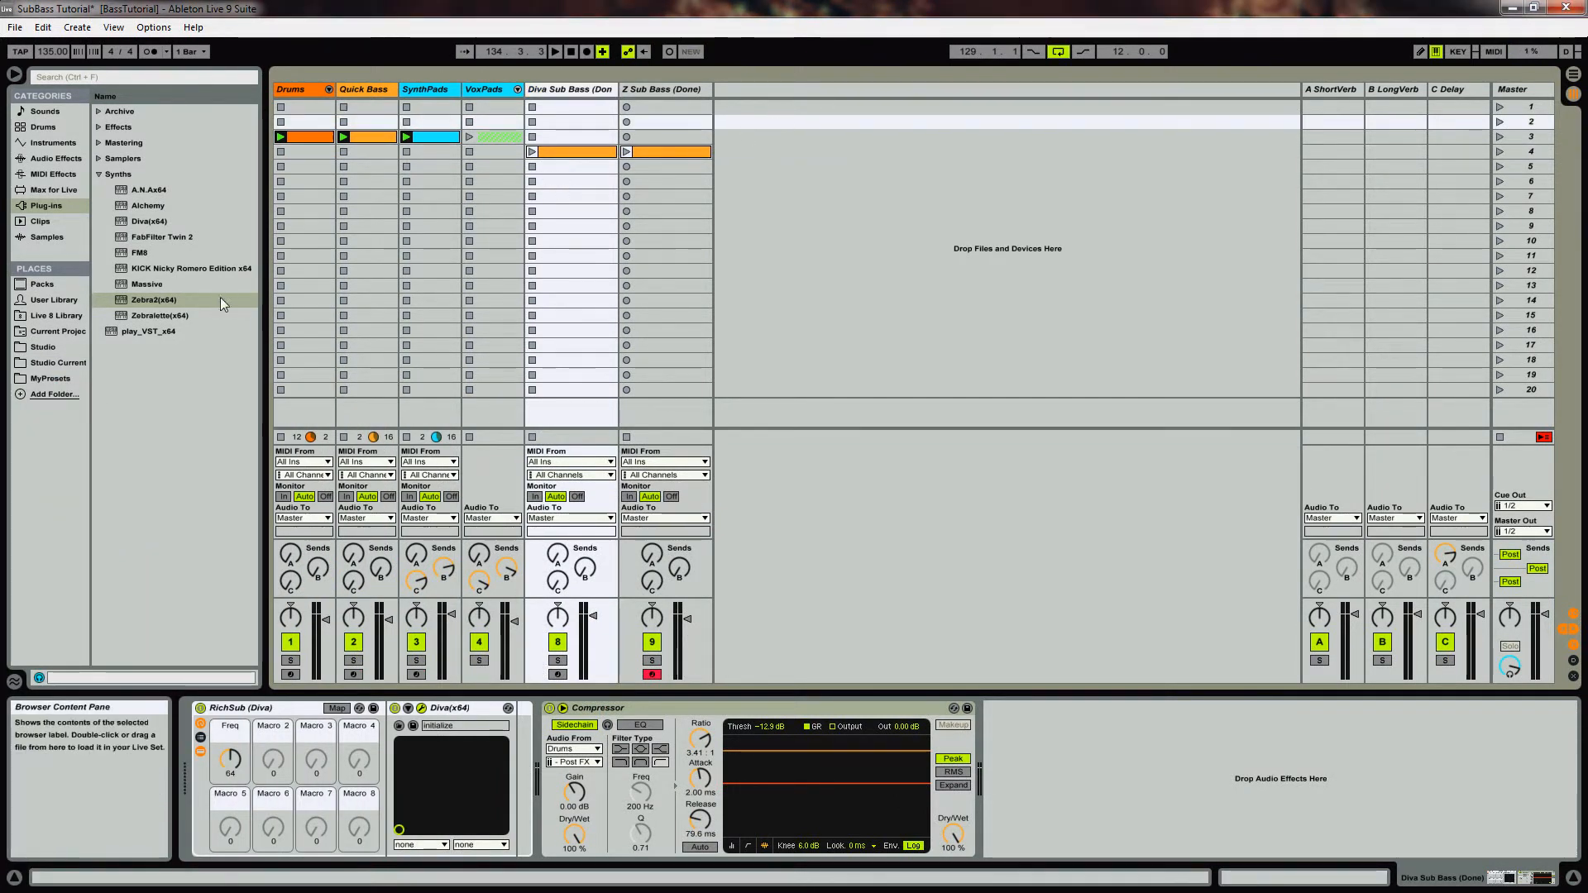
Examine the notes of the Drums and Quick Bass clips in scene 3 while auditioning each track in solo.
double_click(311, 136)
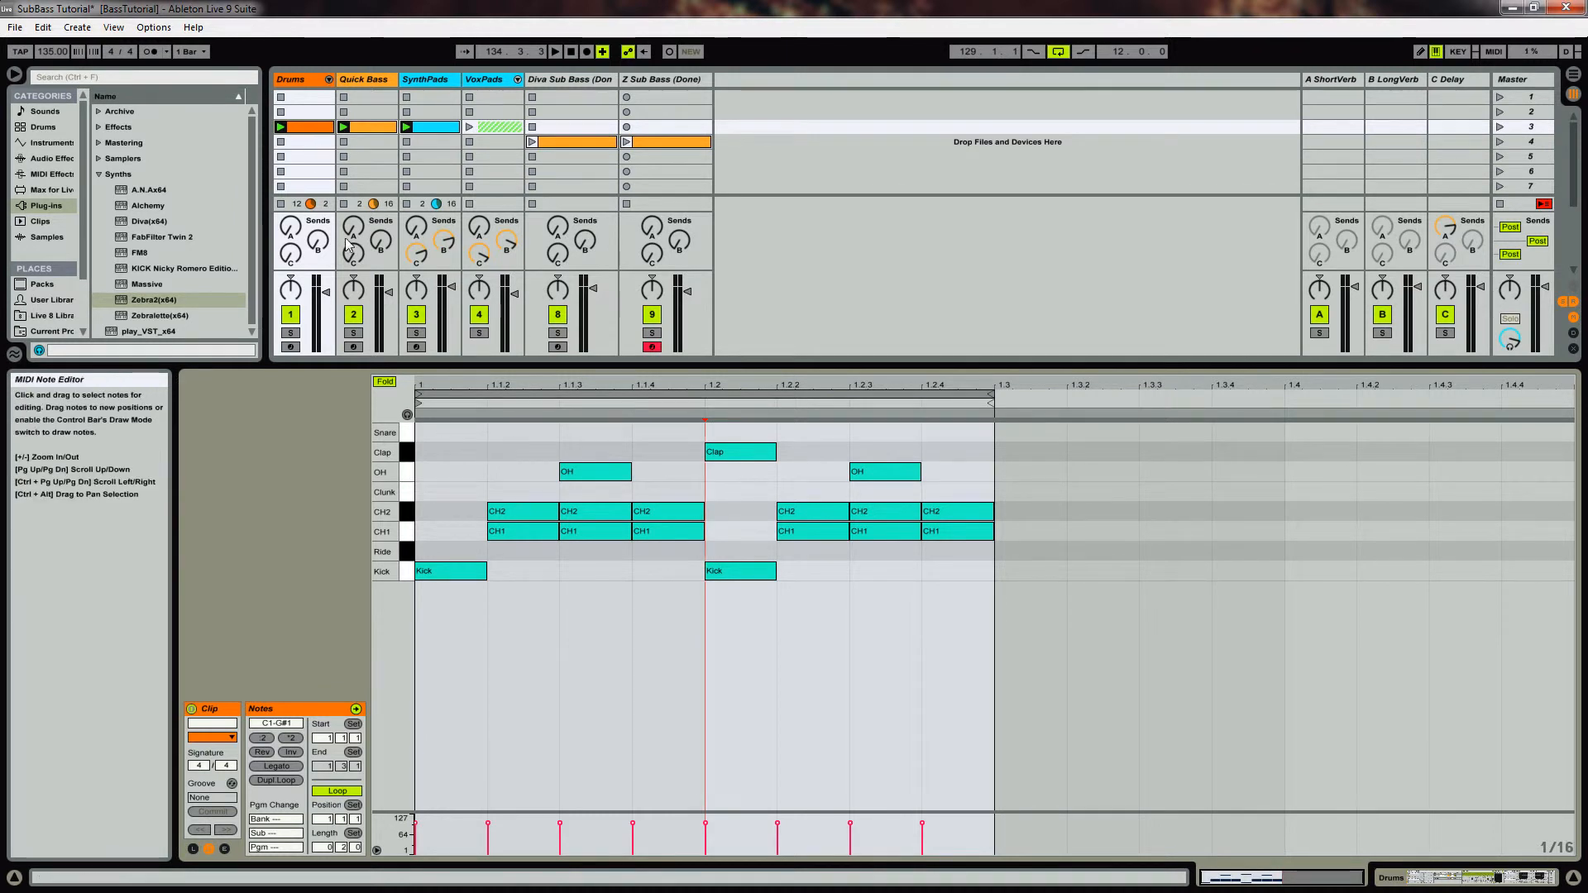
click(289, 332)
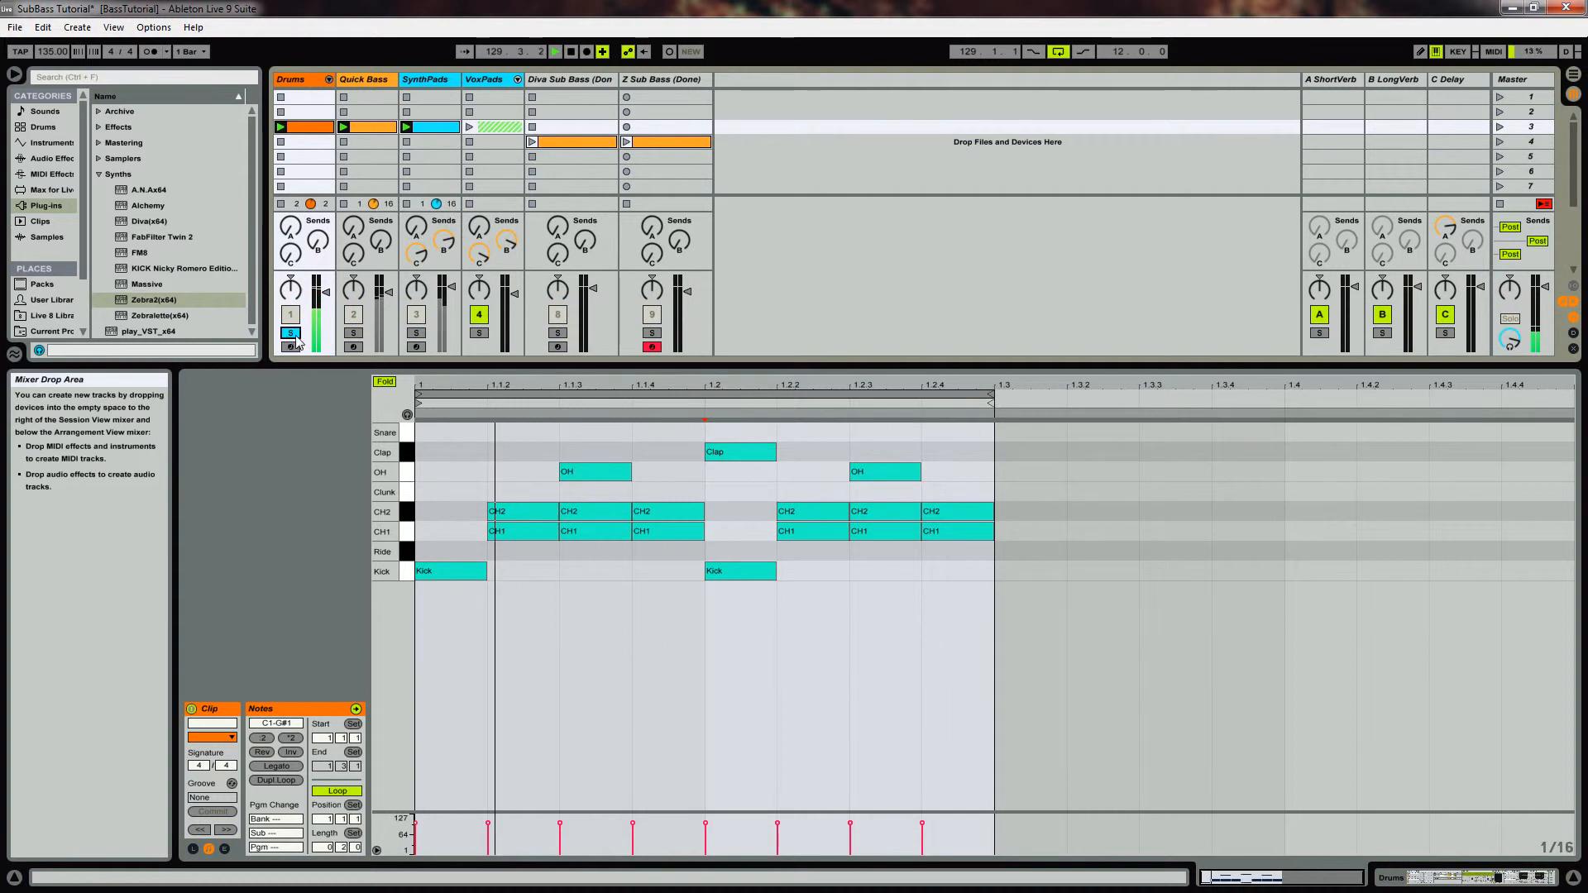
click(355, 333)
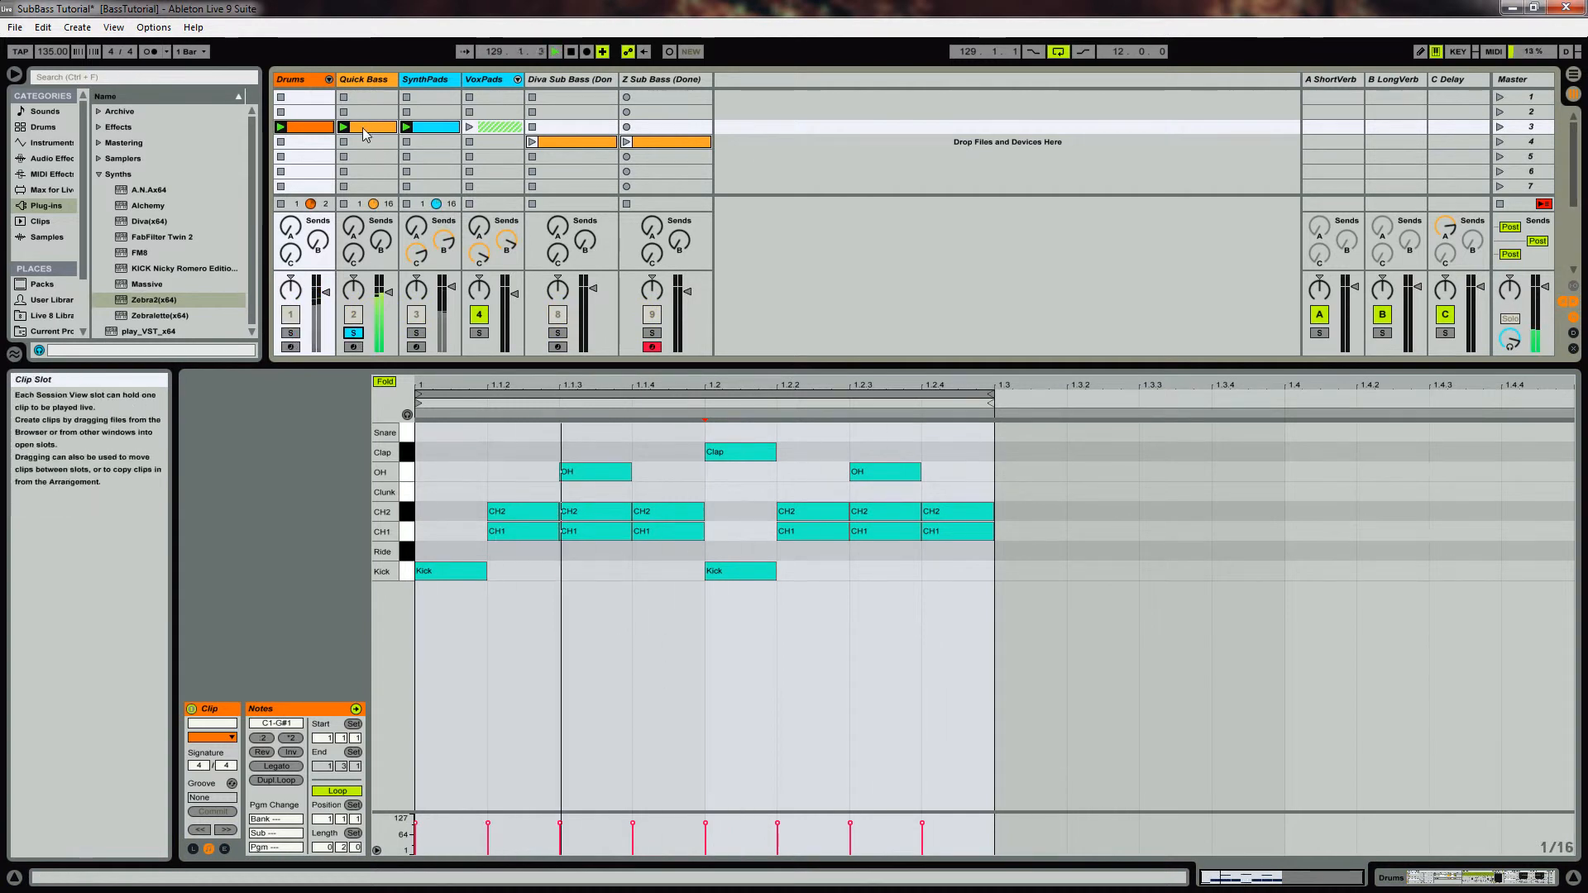
click(365, 131)
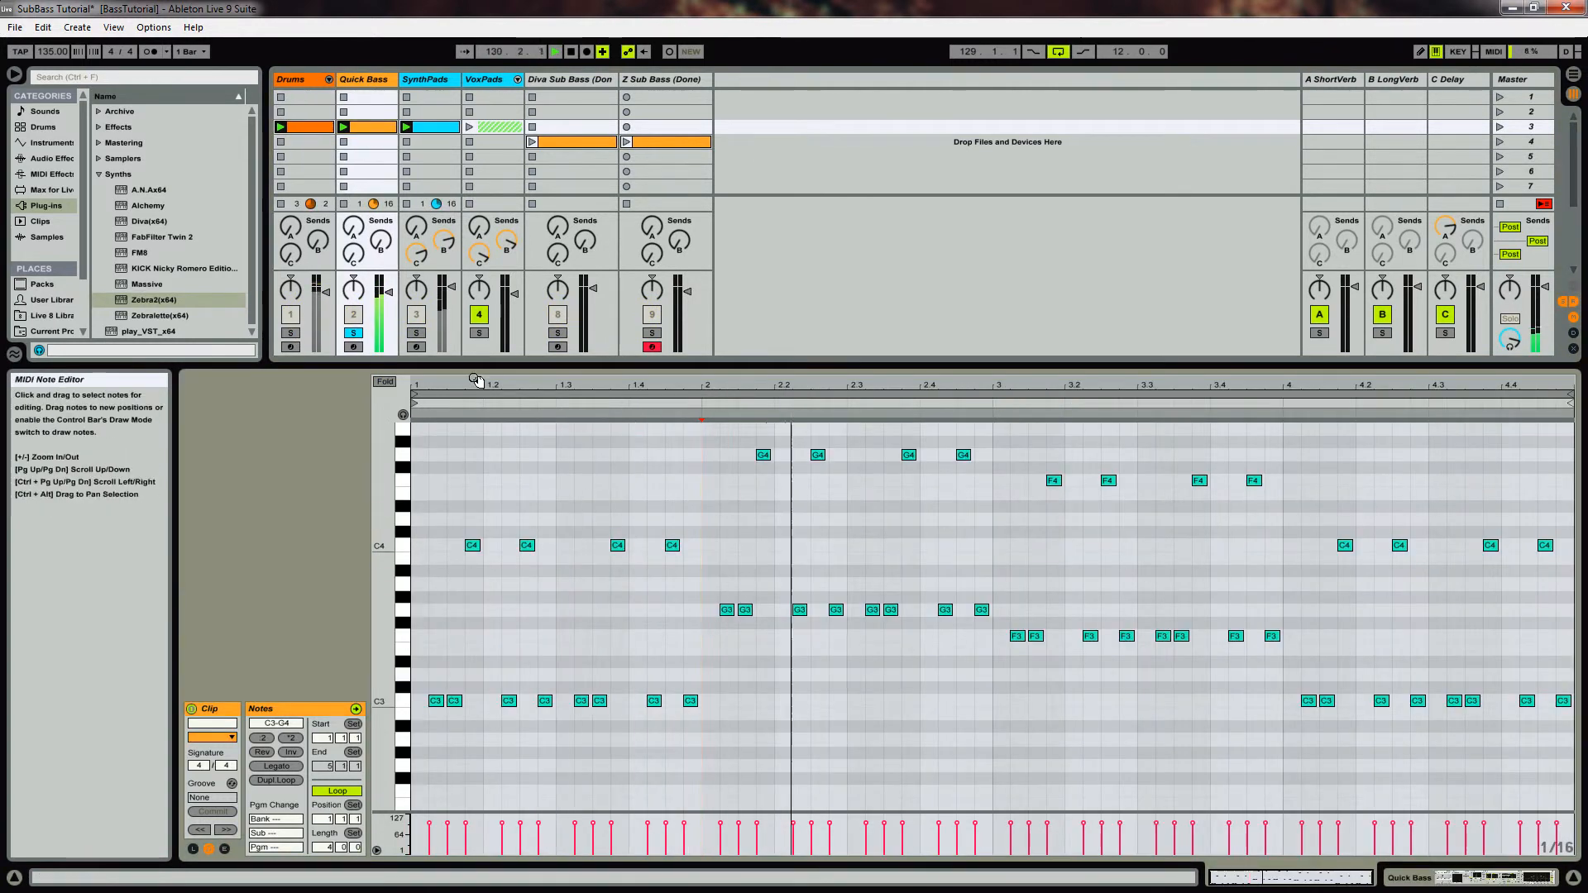
click(354, 333)
Audition the SynthPads track in solo, and launch the VoxPads clip in scene 3 to hear it with the full mix.
click(416, 333)
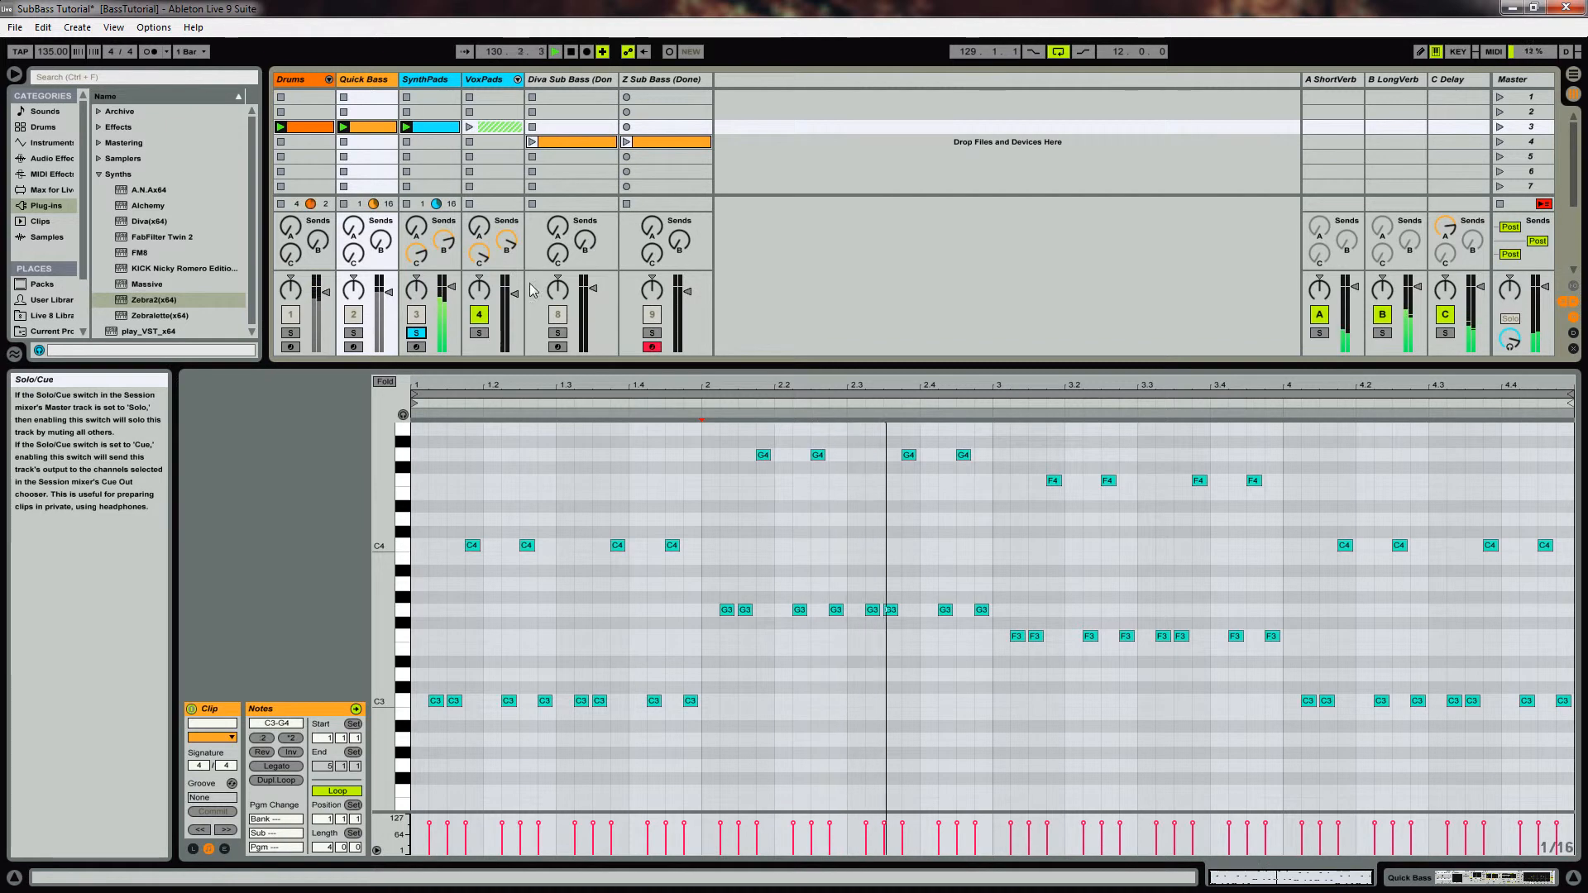
click(474, 133)
click(479, 332)
click(480, 333)
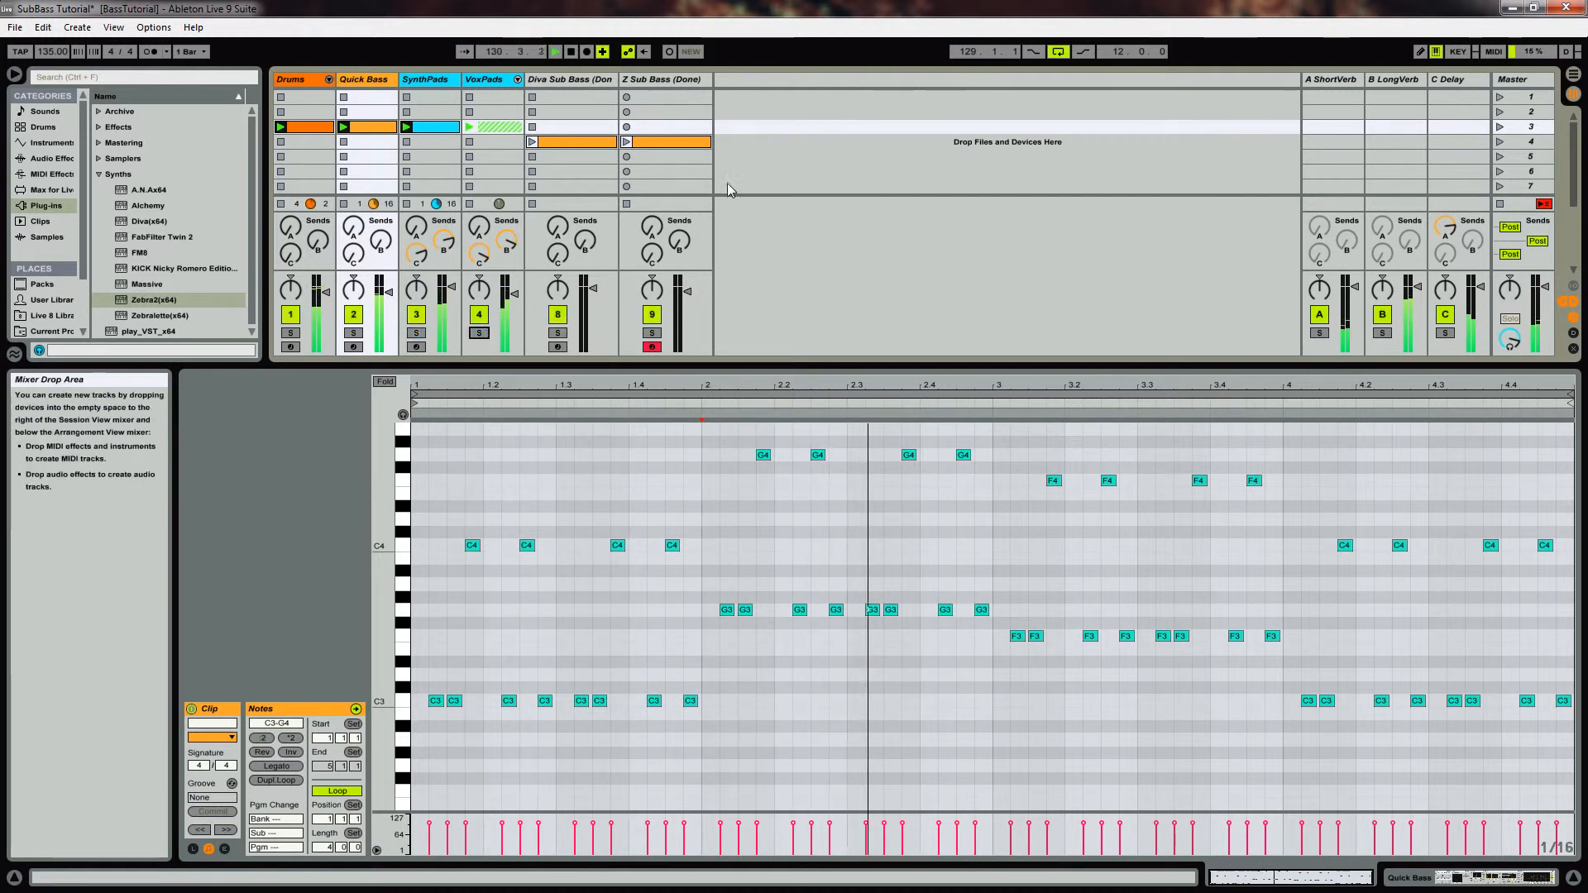
Compare the sustained notes of the Diva Sub Bass clip with the root notes of the Quick Bass clip.
click(590, 143)
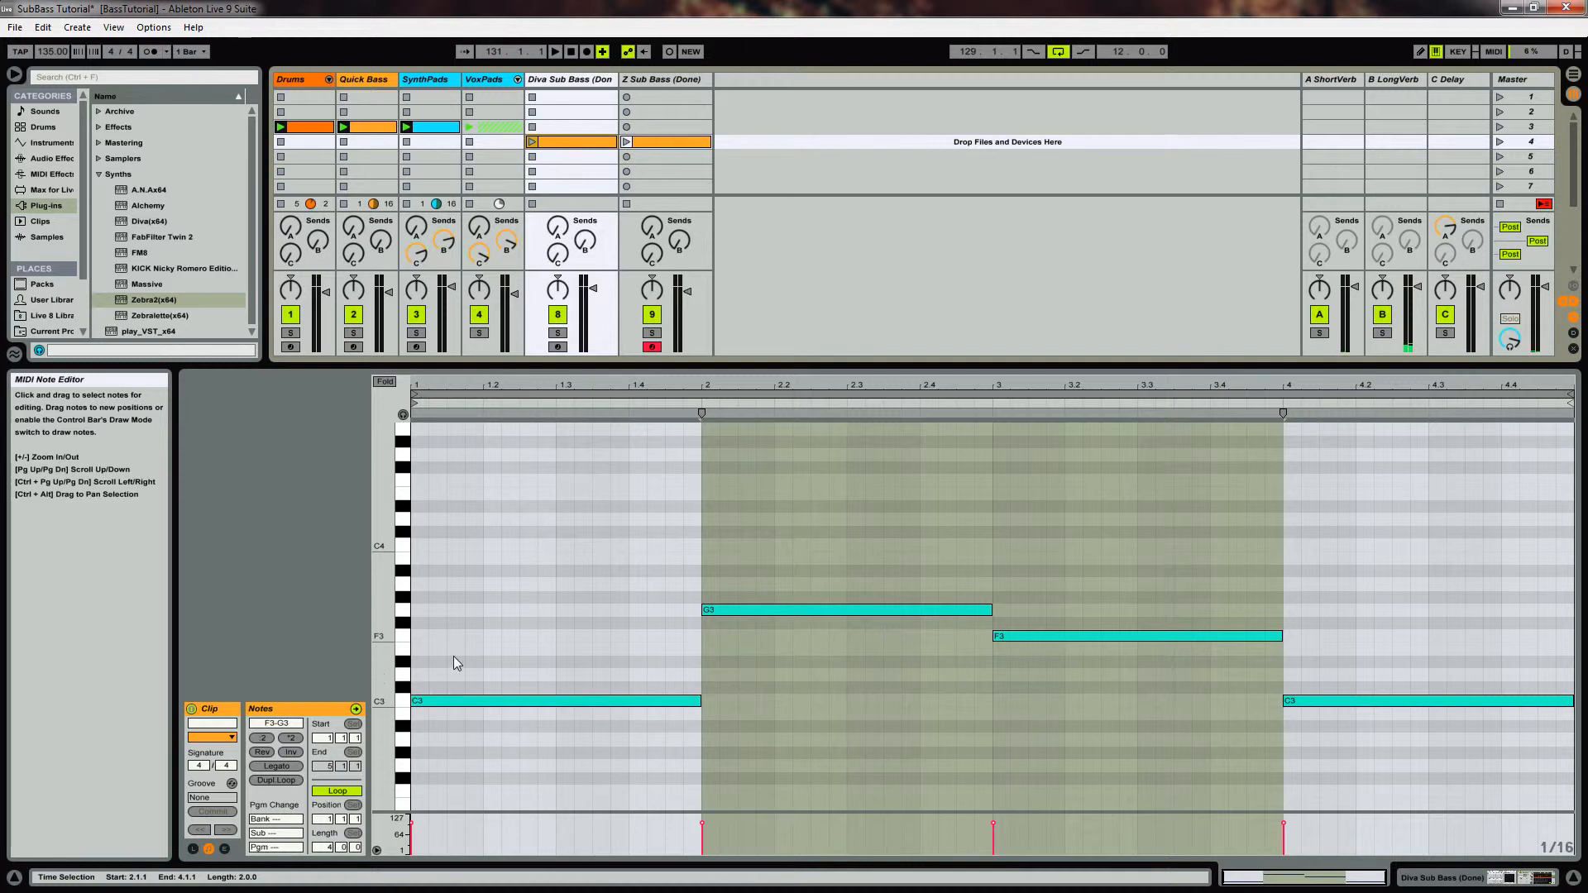
click(368, 126)
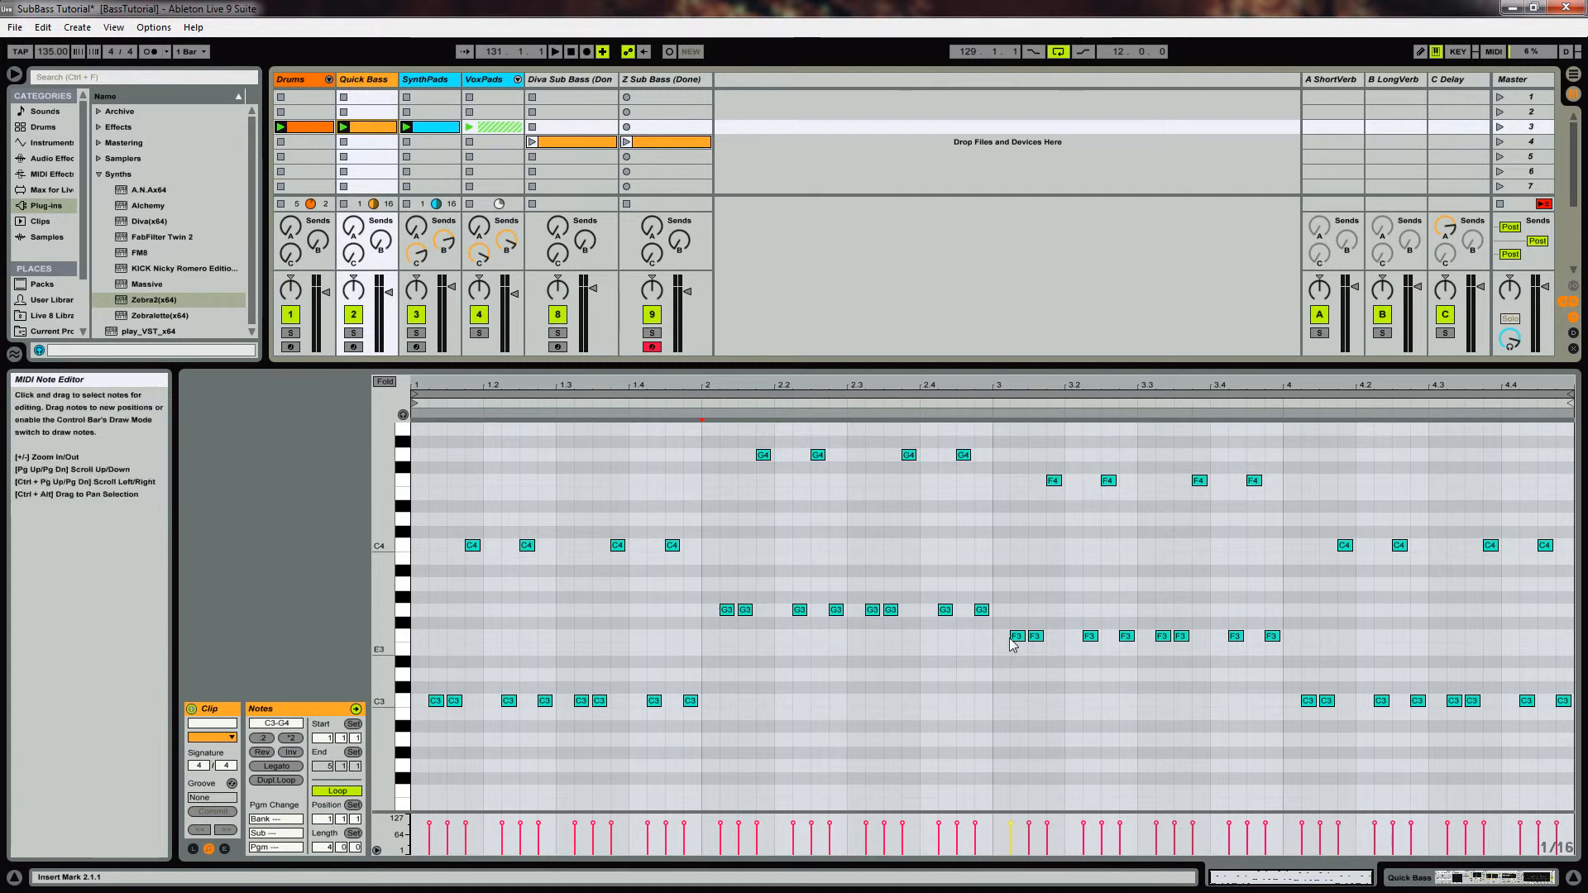
click(571, 141)
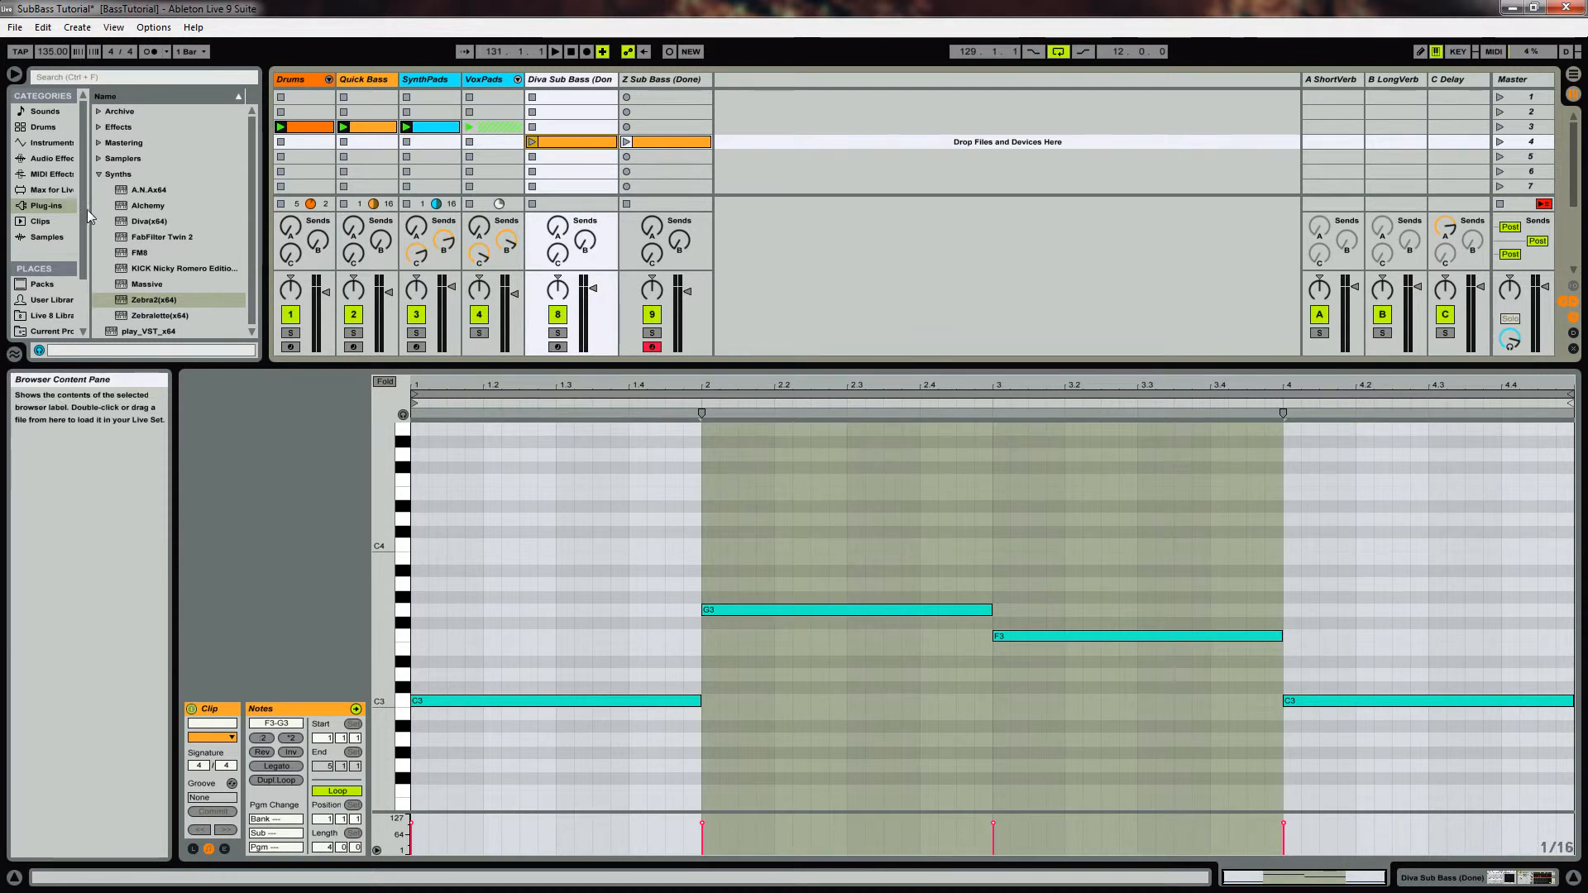
Load the Diva(x64) synth onto a new MIDI track and copy the Diva Sub Bass clip into its scene 4 slot.
click(59, 206)
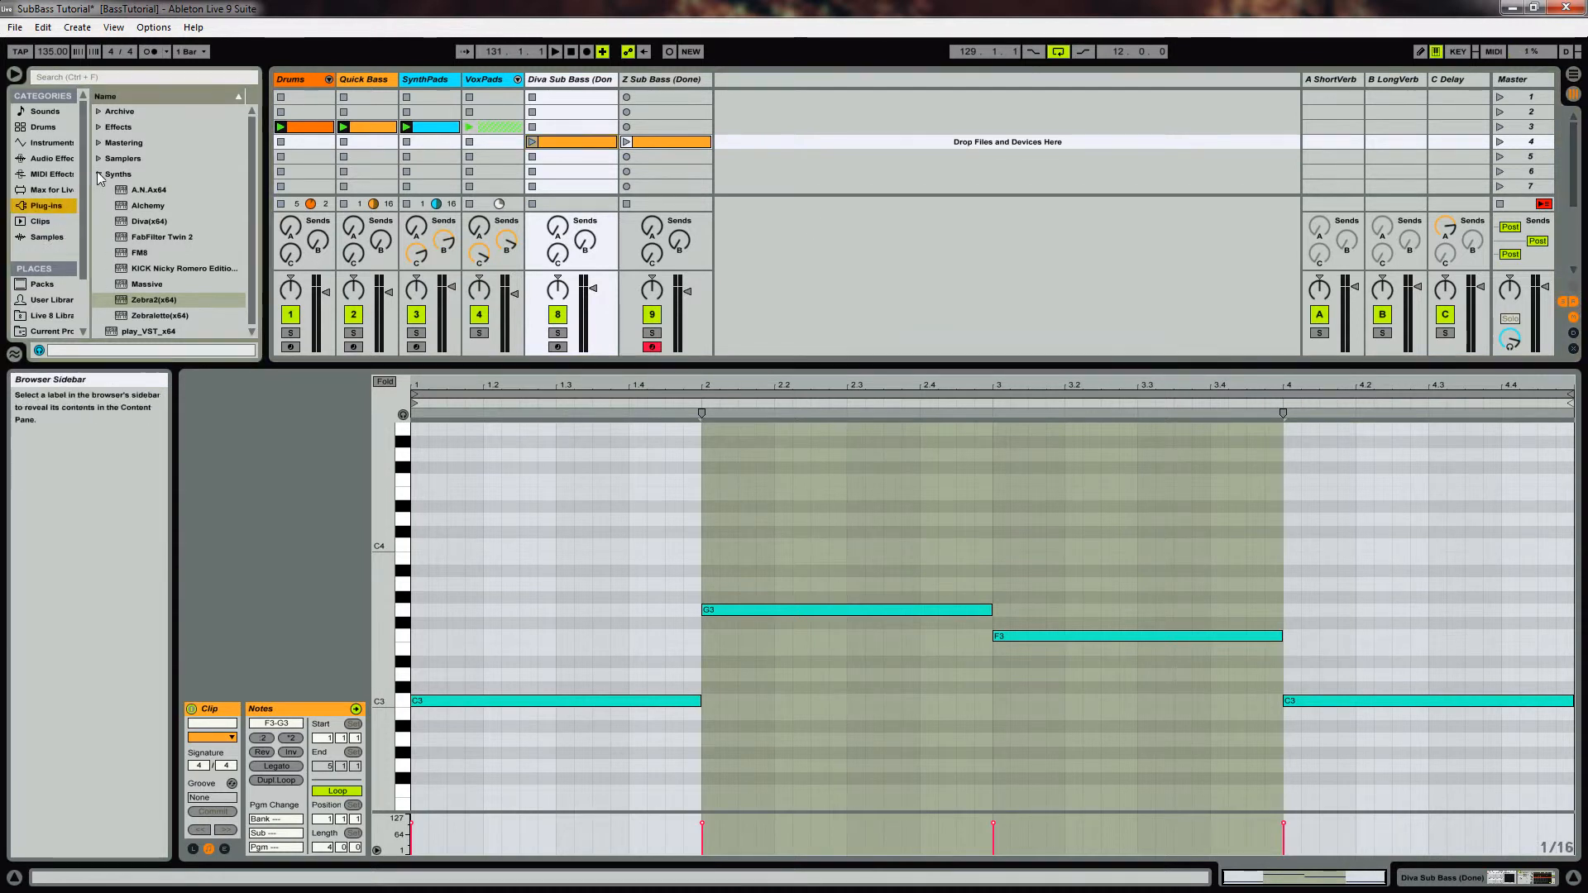
drag(142, 222, 765, 126)
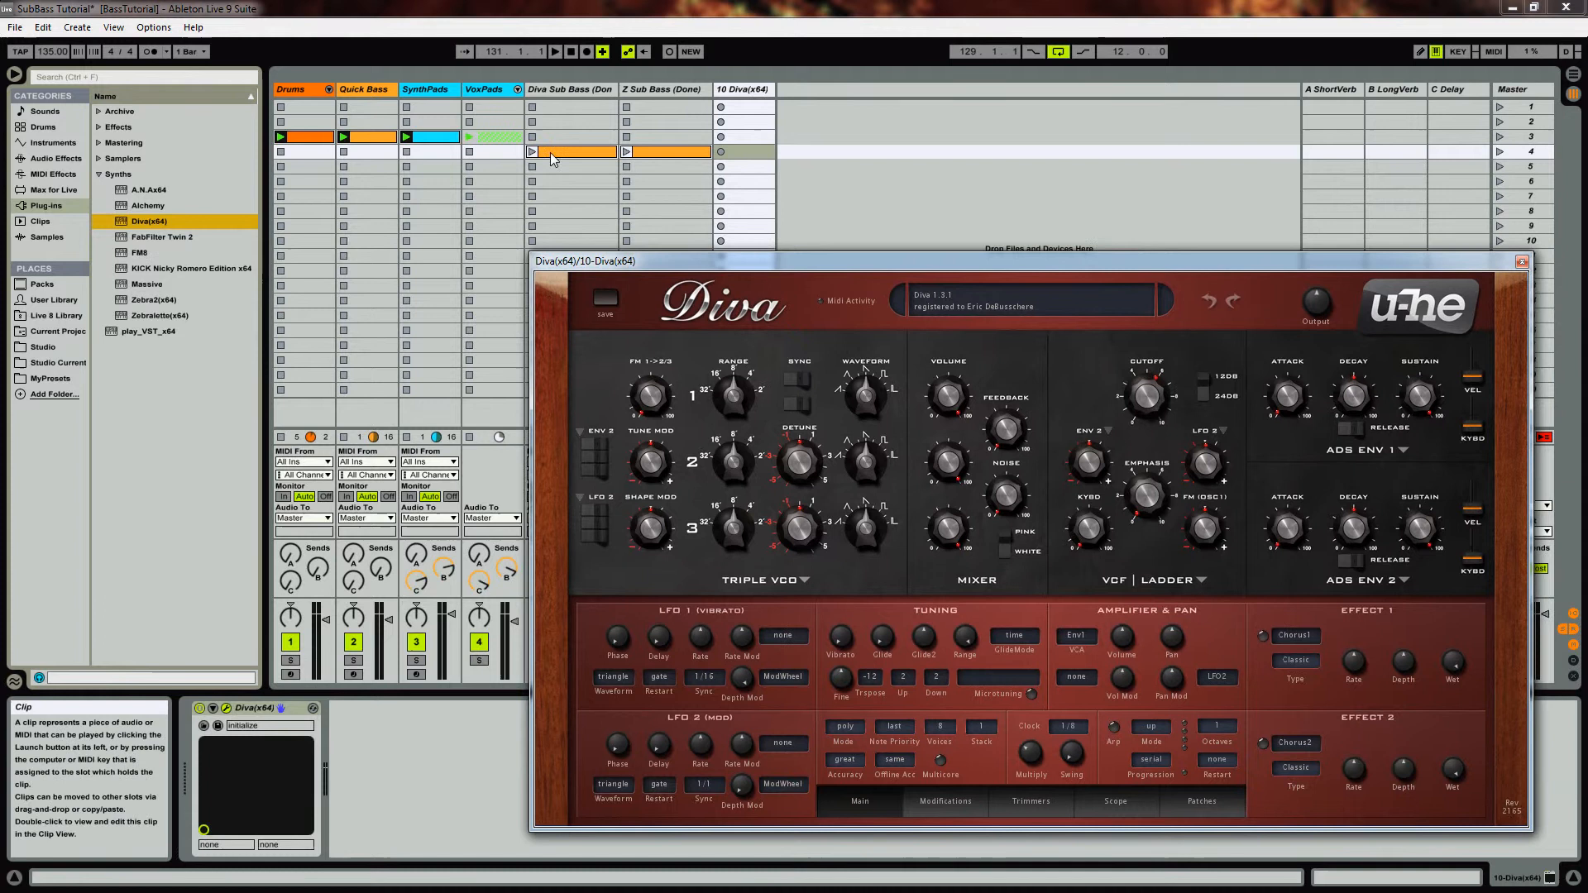
drag(553, 159, 750, 156)
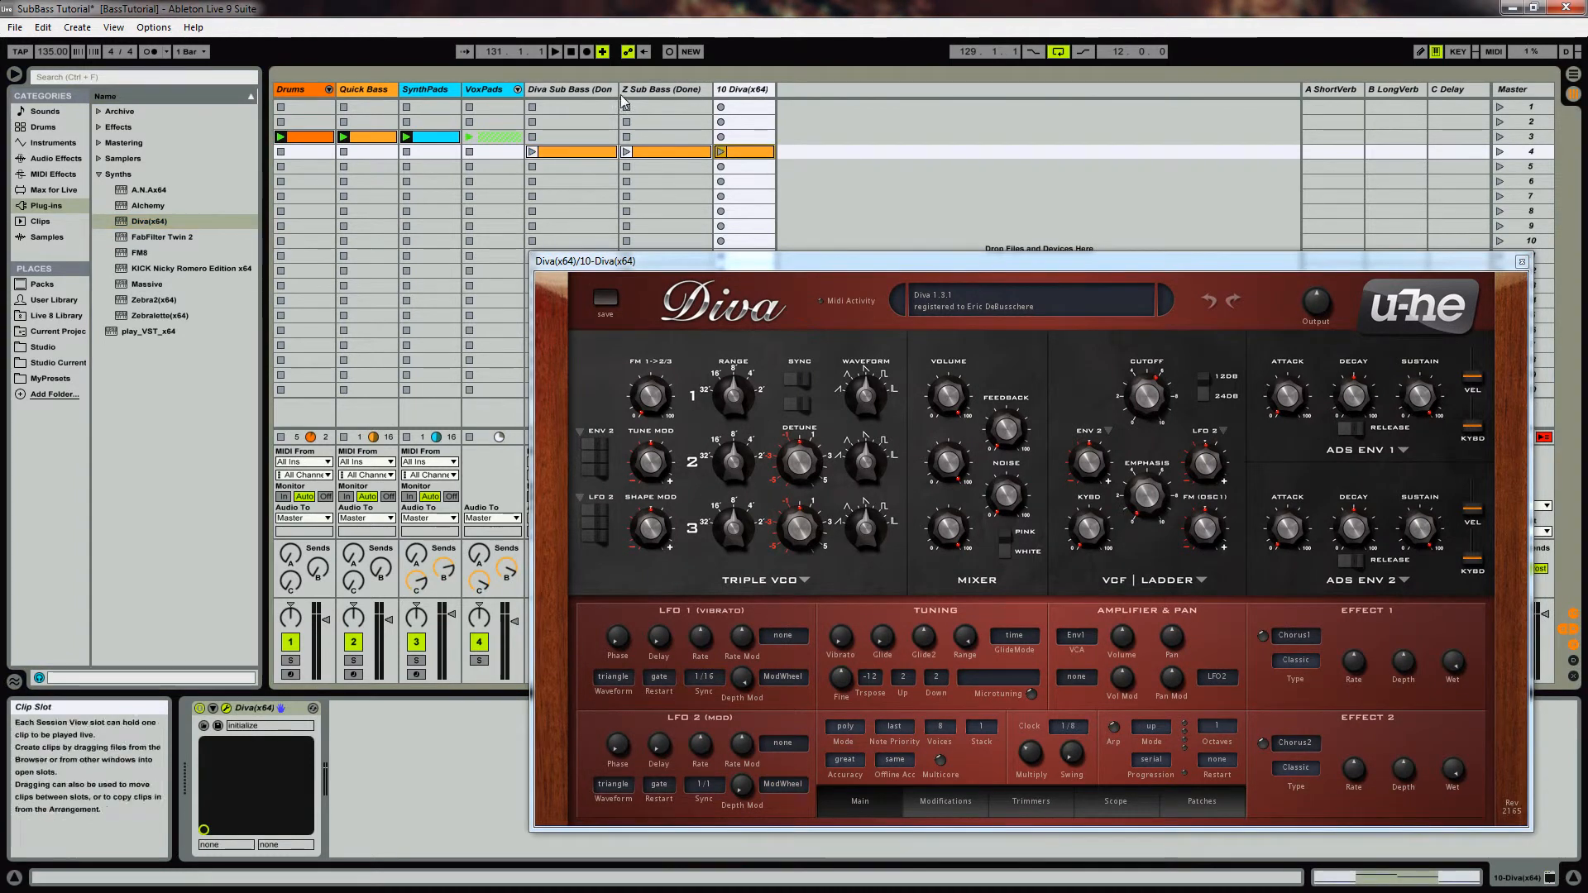
Narrow the Diva Sub Bass and Z Sub Bass track columns and move the Diva window clear of the new track.
drag(618, 90, 582, 91)
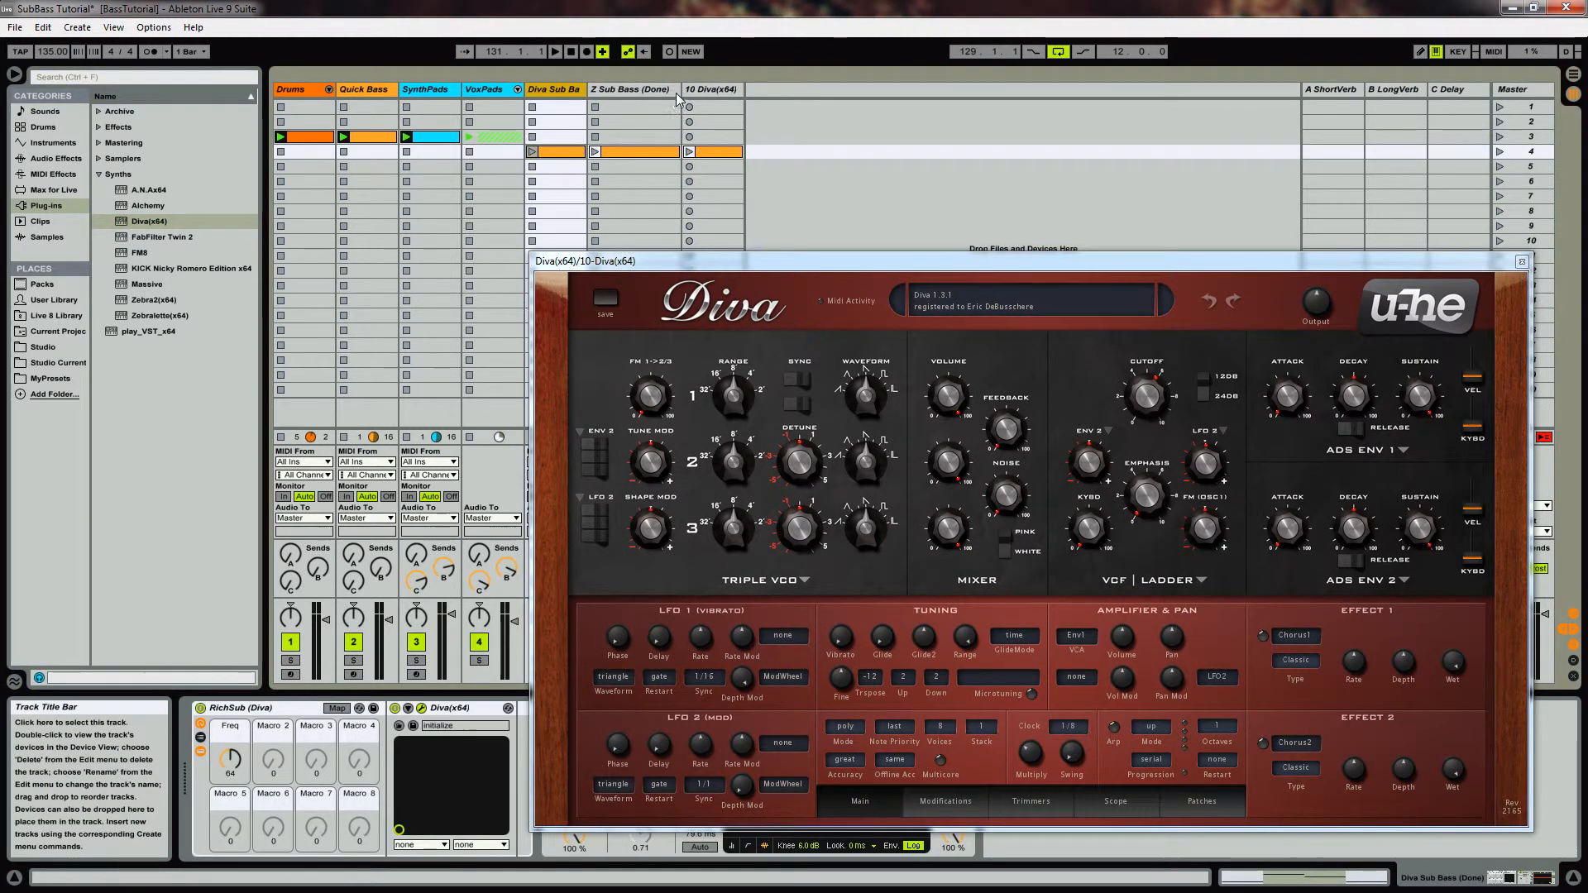
drag(680, 89, 648, 91)
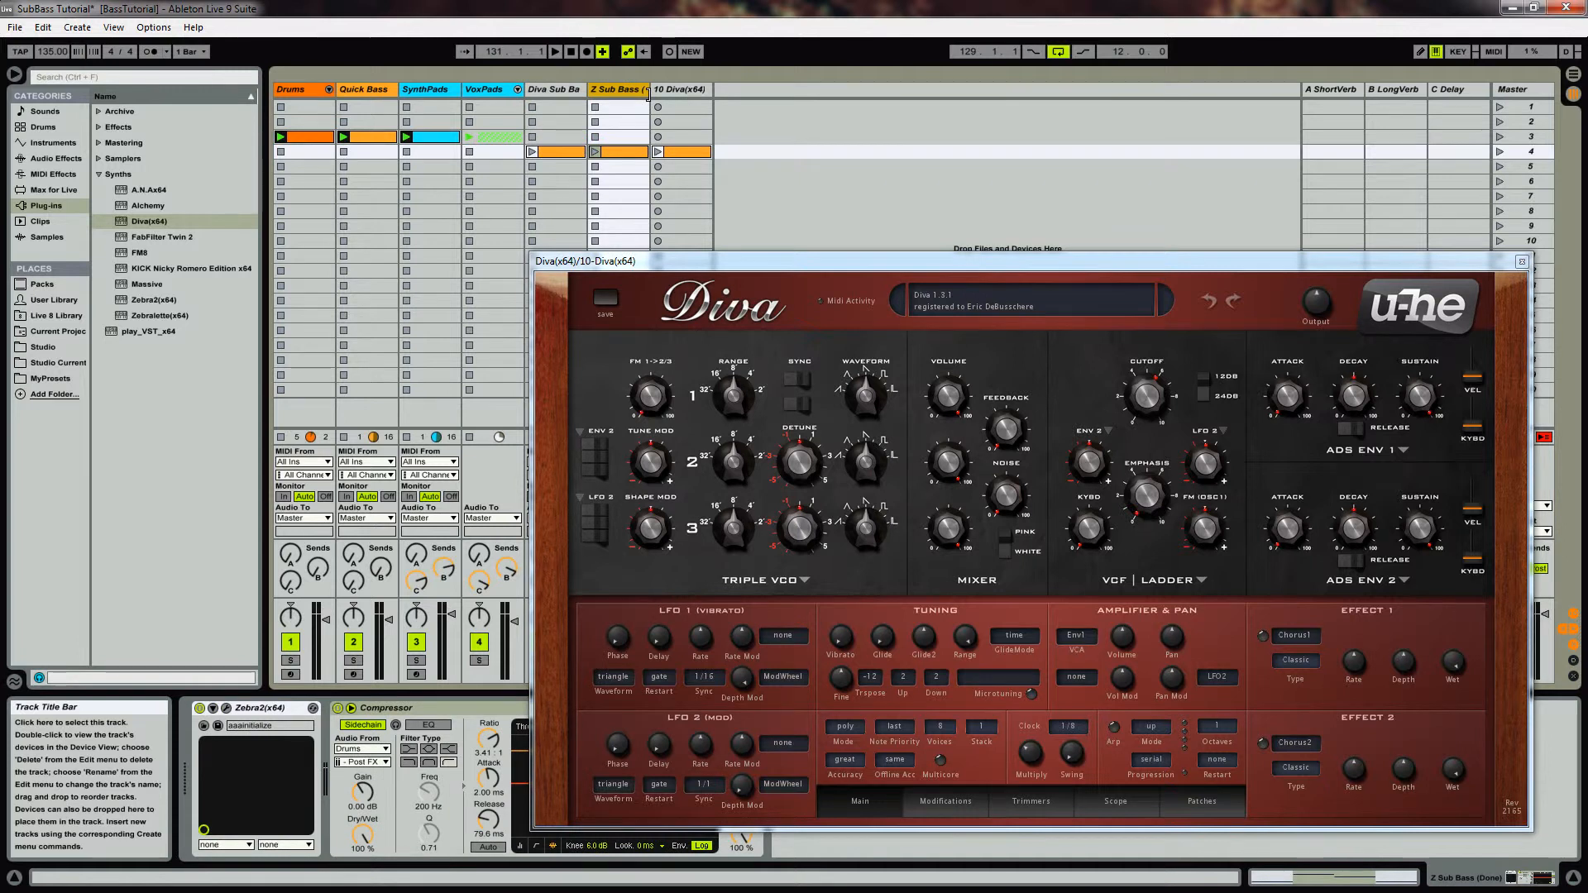
drag(618, 264, 819, 170)
Play the copied clip in solo on the new Diva track and open its notes for editing.
click(667, 660)
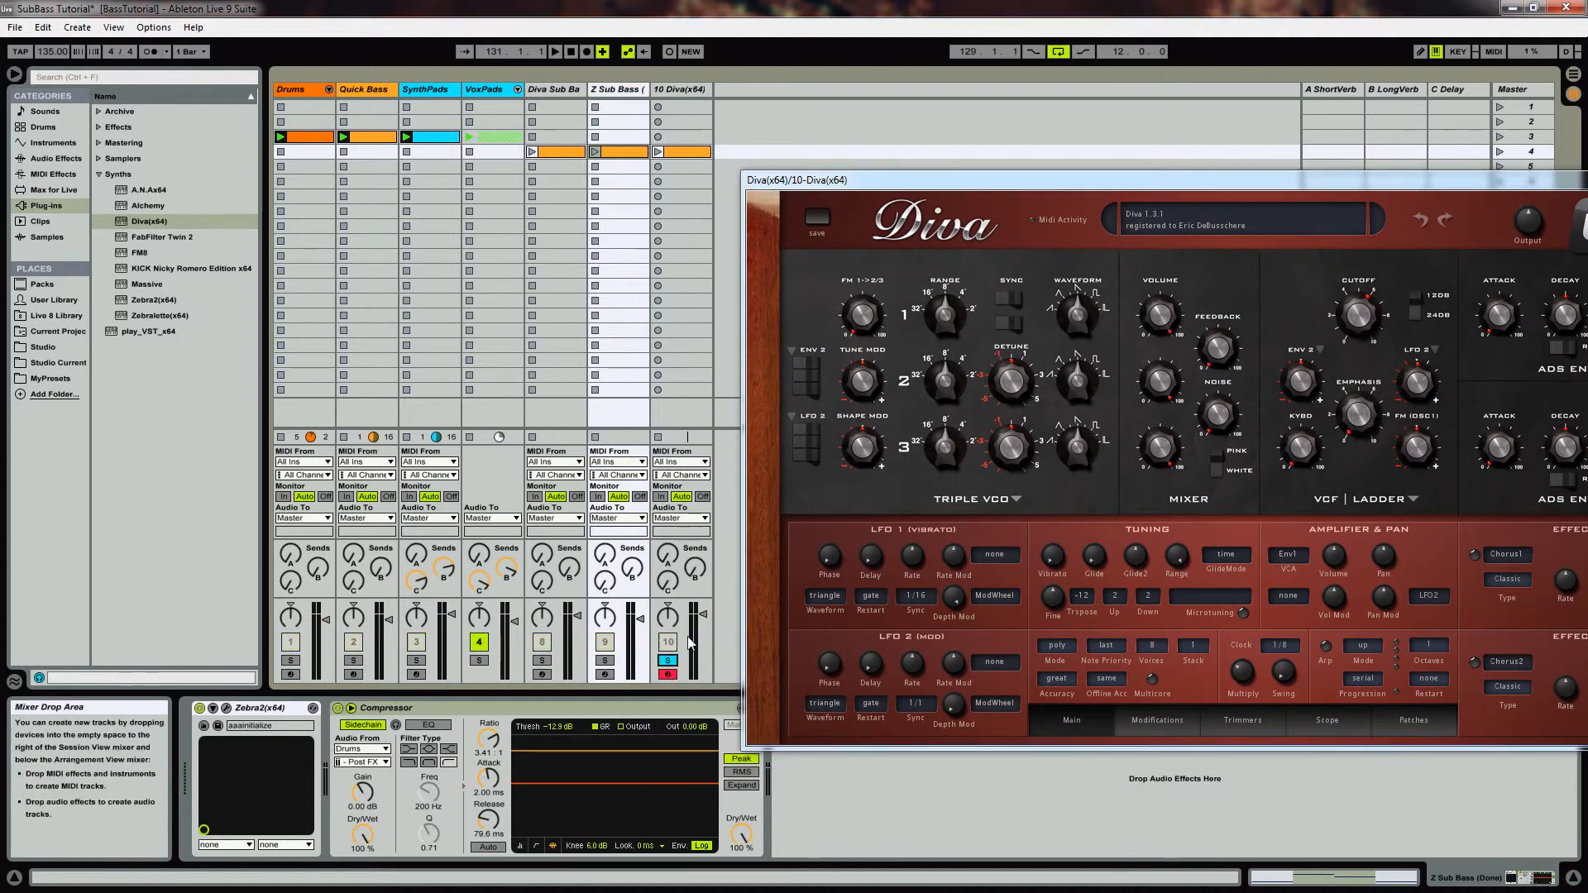
click(659, 152)
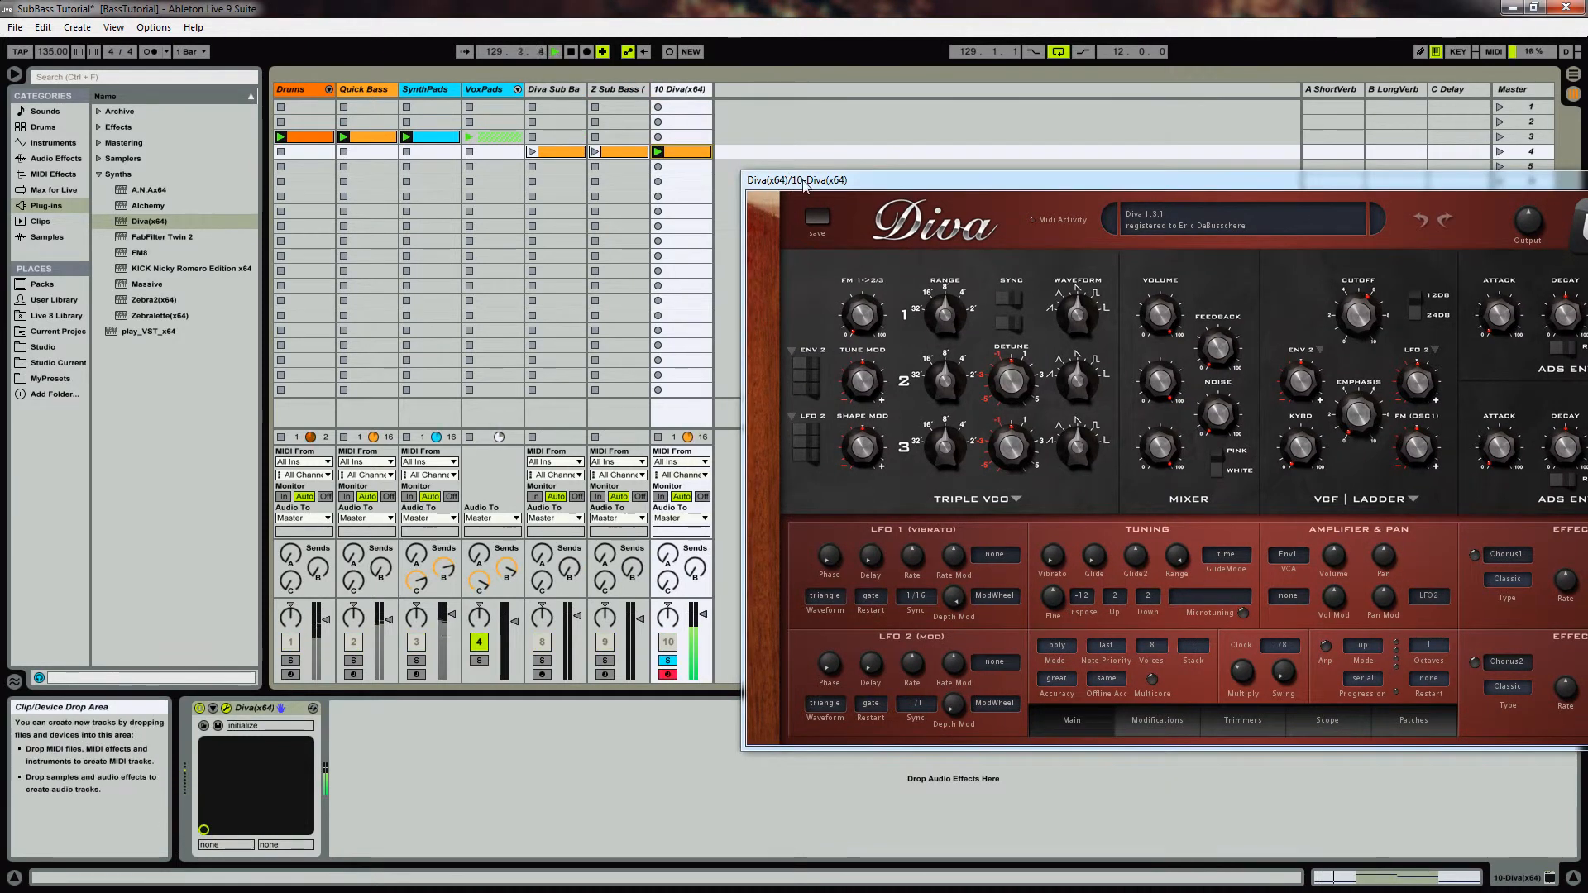
key(space)
double_click(685, 152)
drag(783, 190, 821, 134)
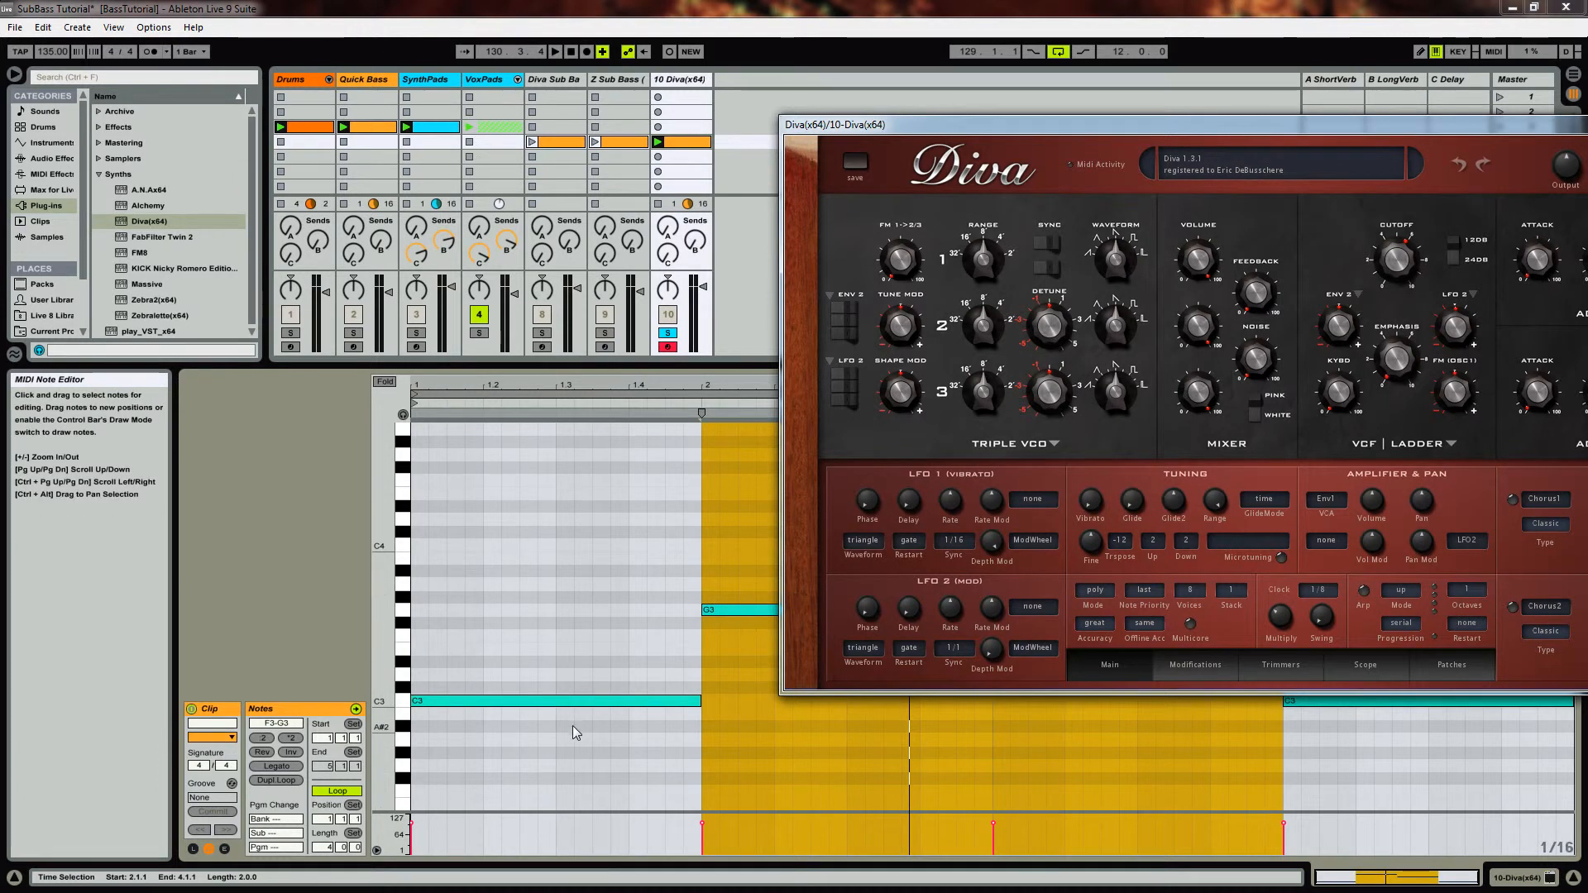
key(space)
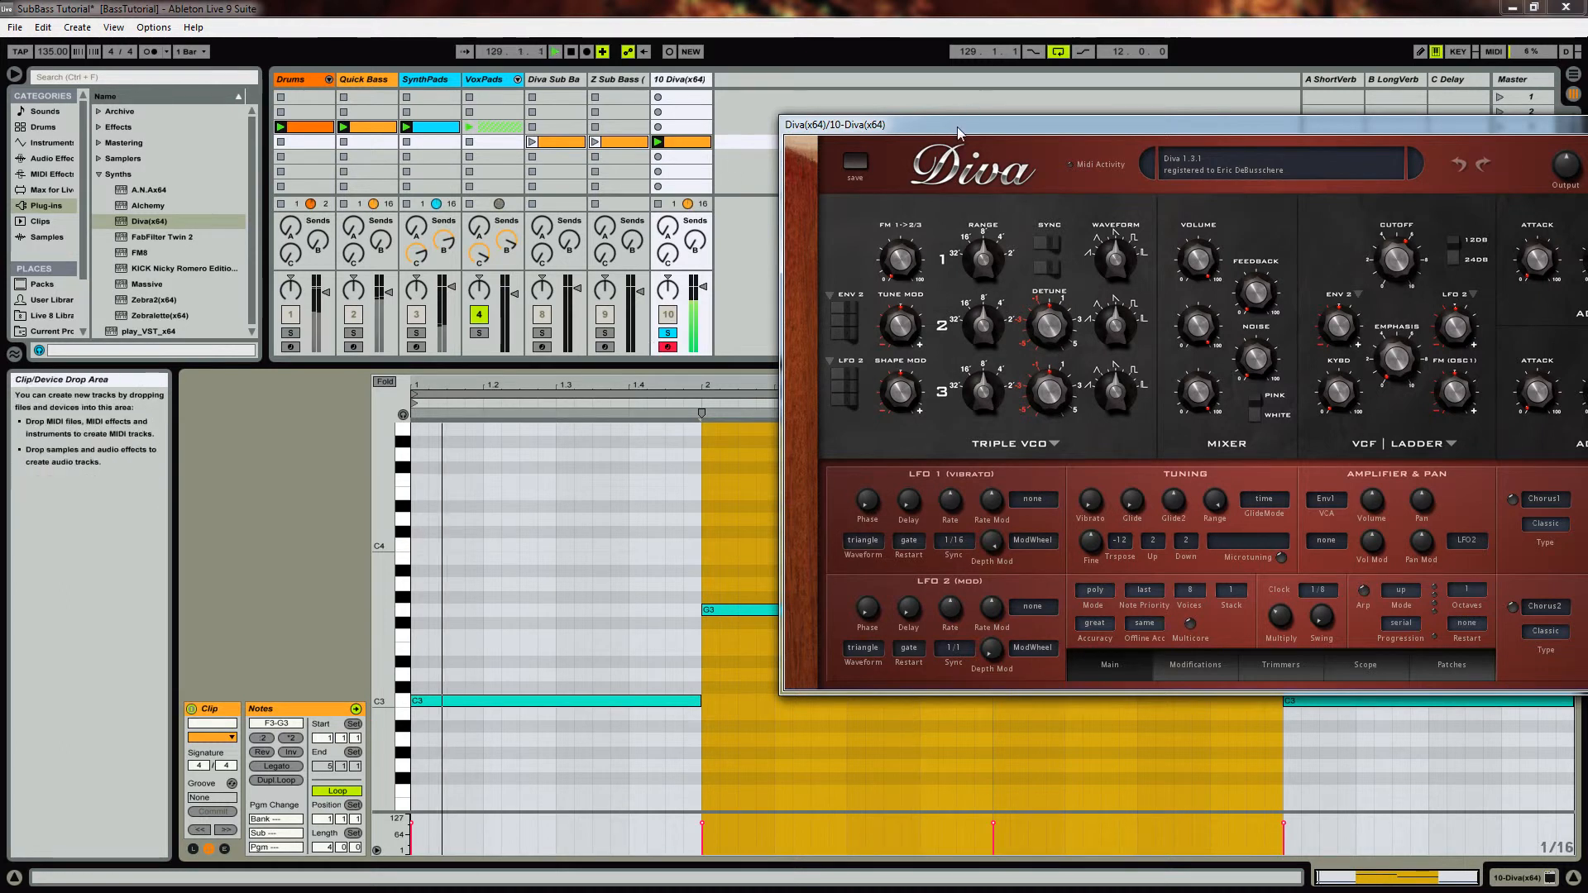
Enlarge the Diva interface to the large 1800x1005 size and move its window so all controls are reachable.
drag(957, 138, 495, 161)
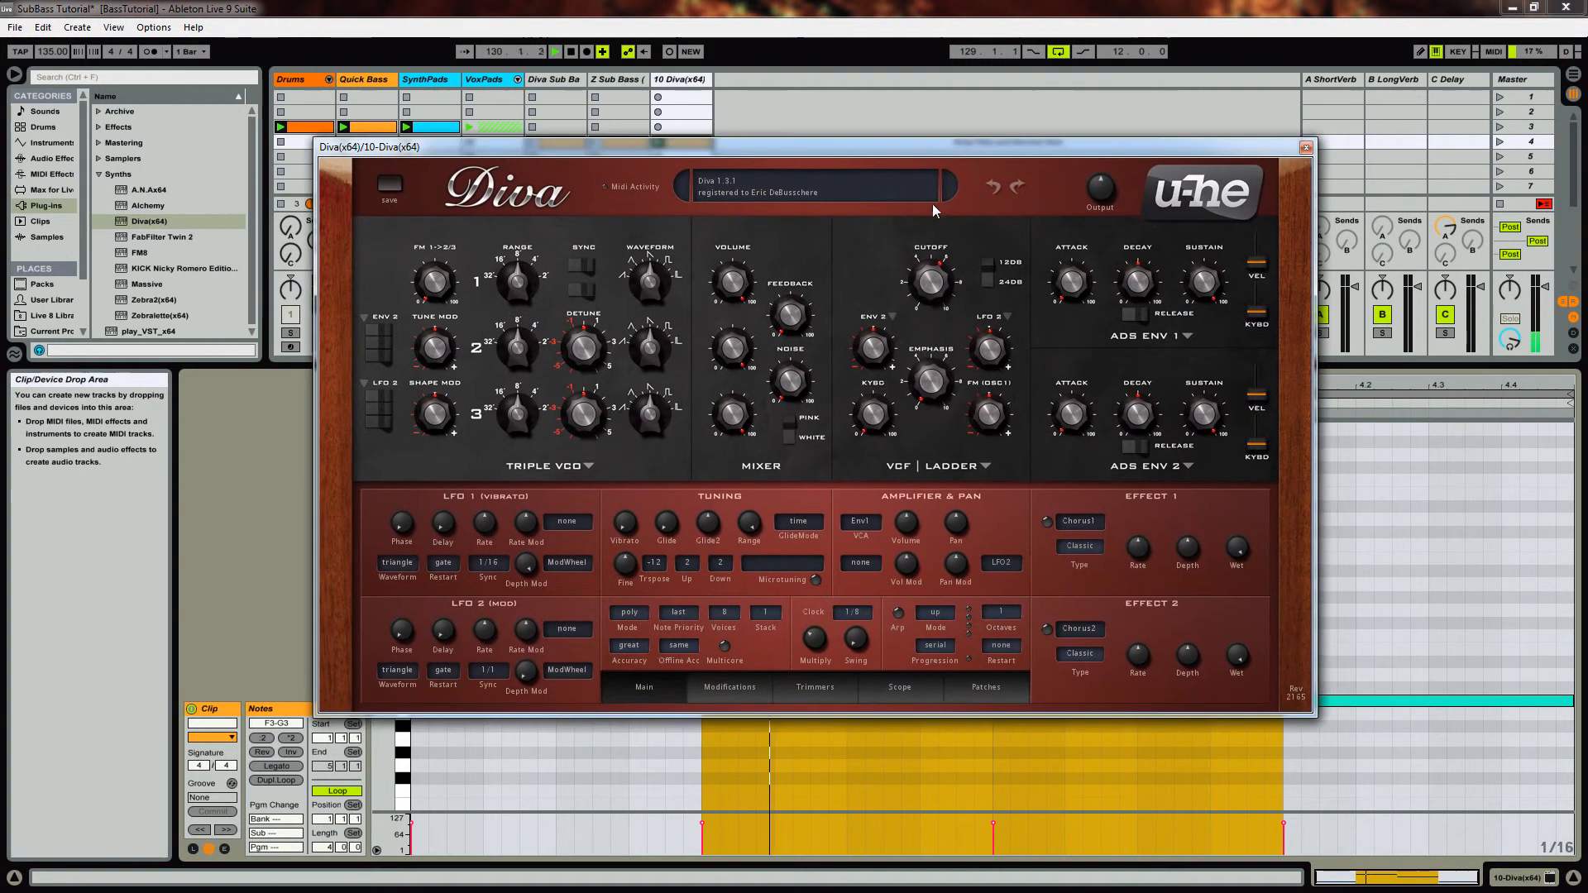
right_click(869, 245)
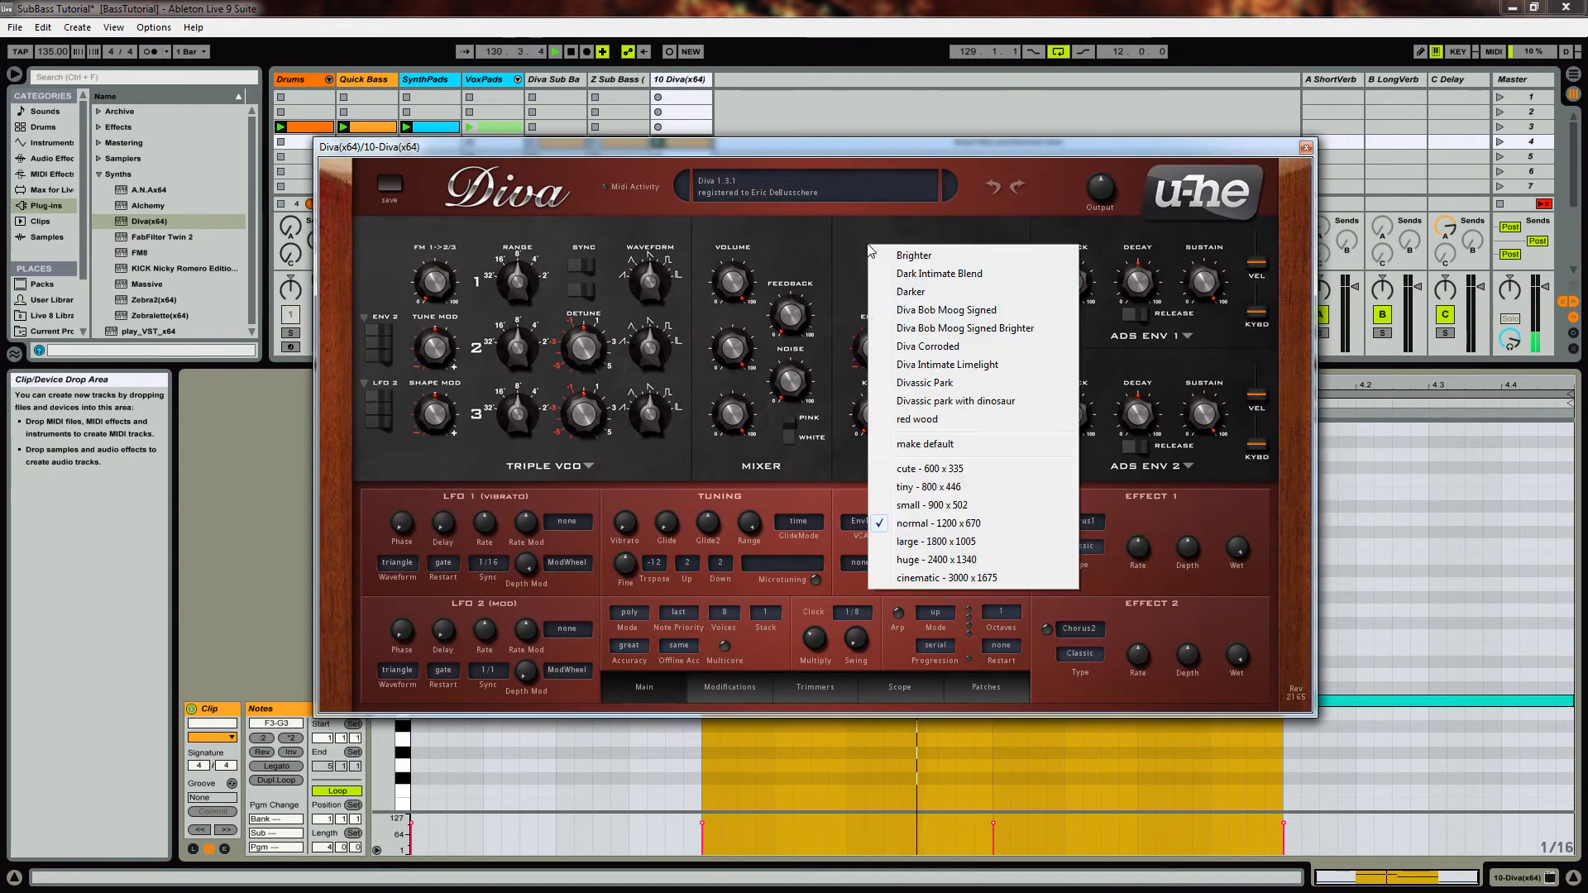
click(941, 542)
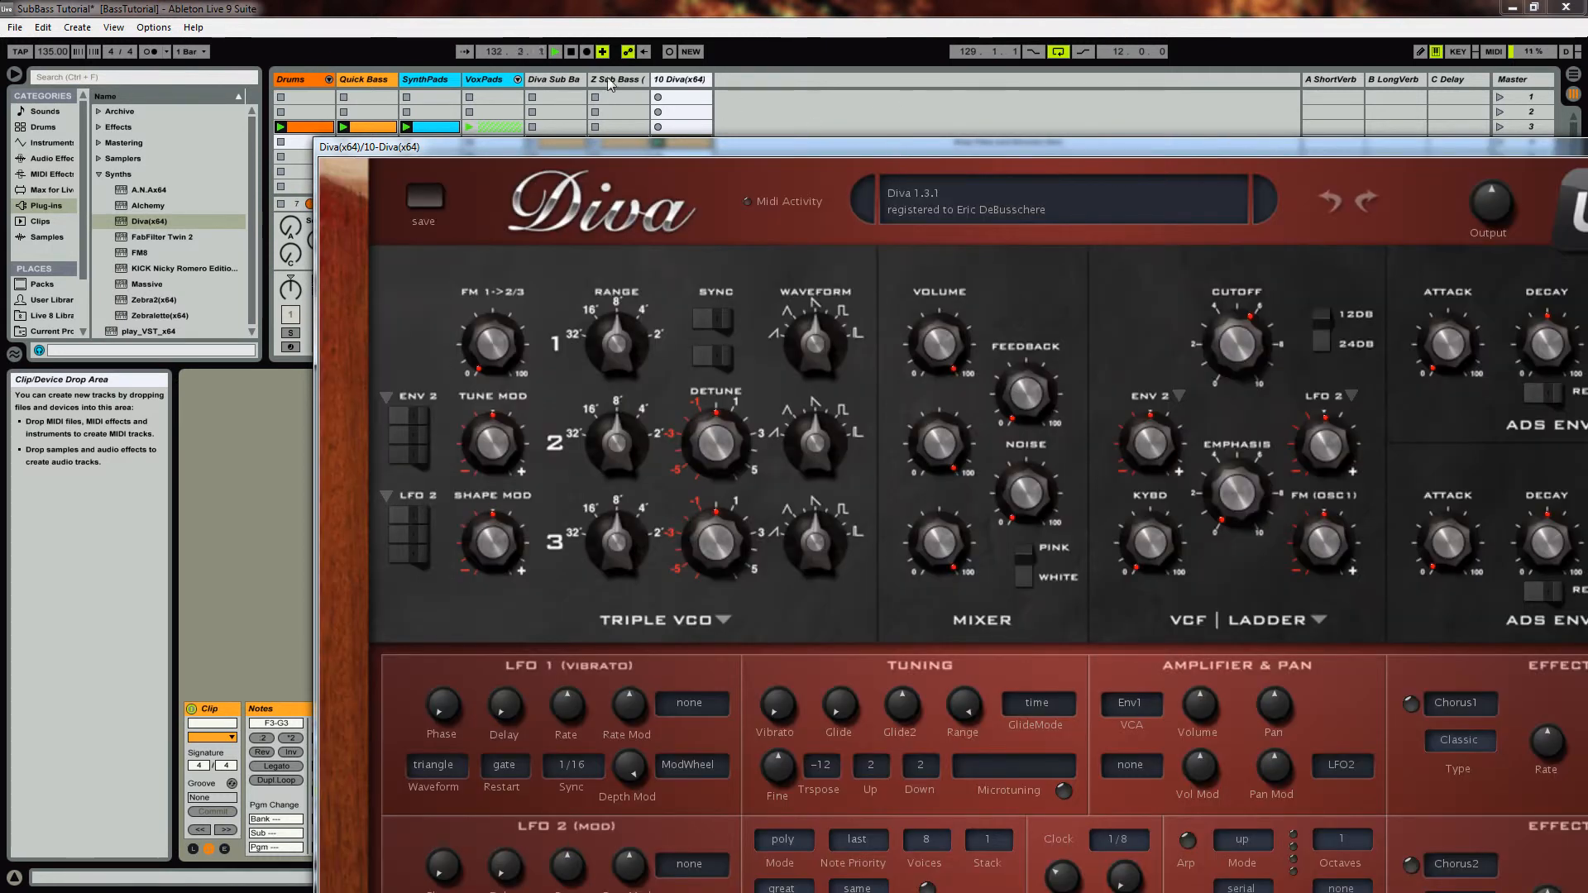
drag(405, 153, 133, 25)
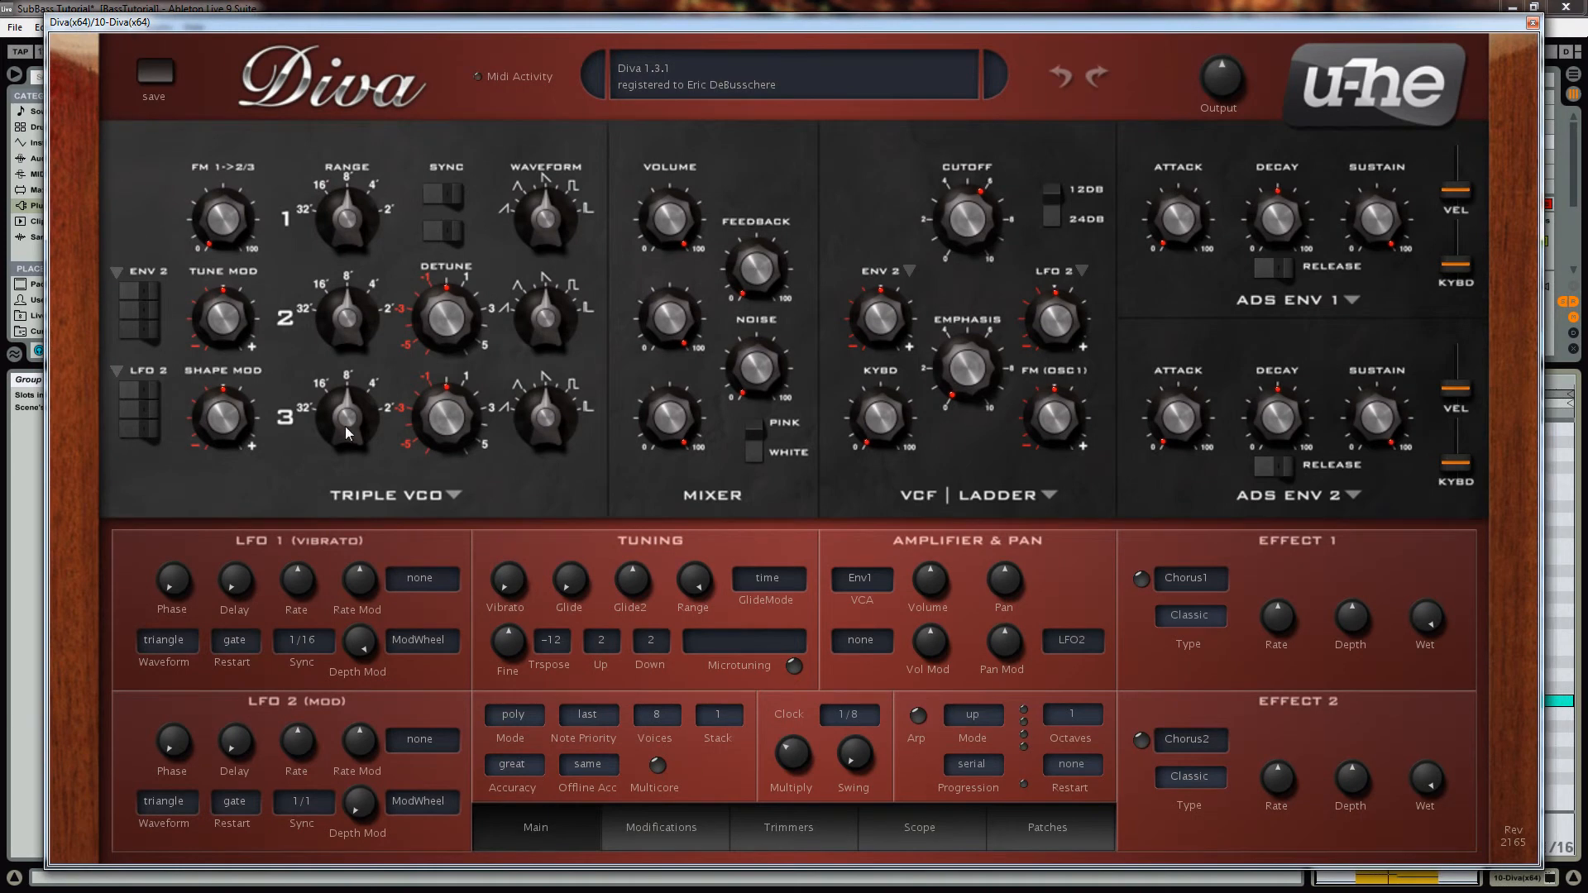
Switch the oscillator section to Dual VCO, mix fully to VCO 1 and lower VCO 1's range to 32.
click(420, 494)
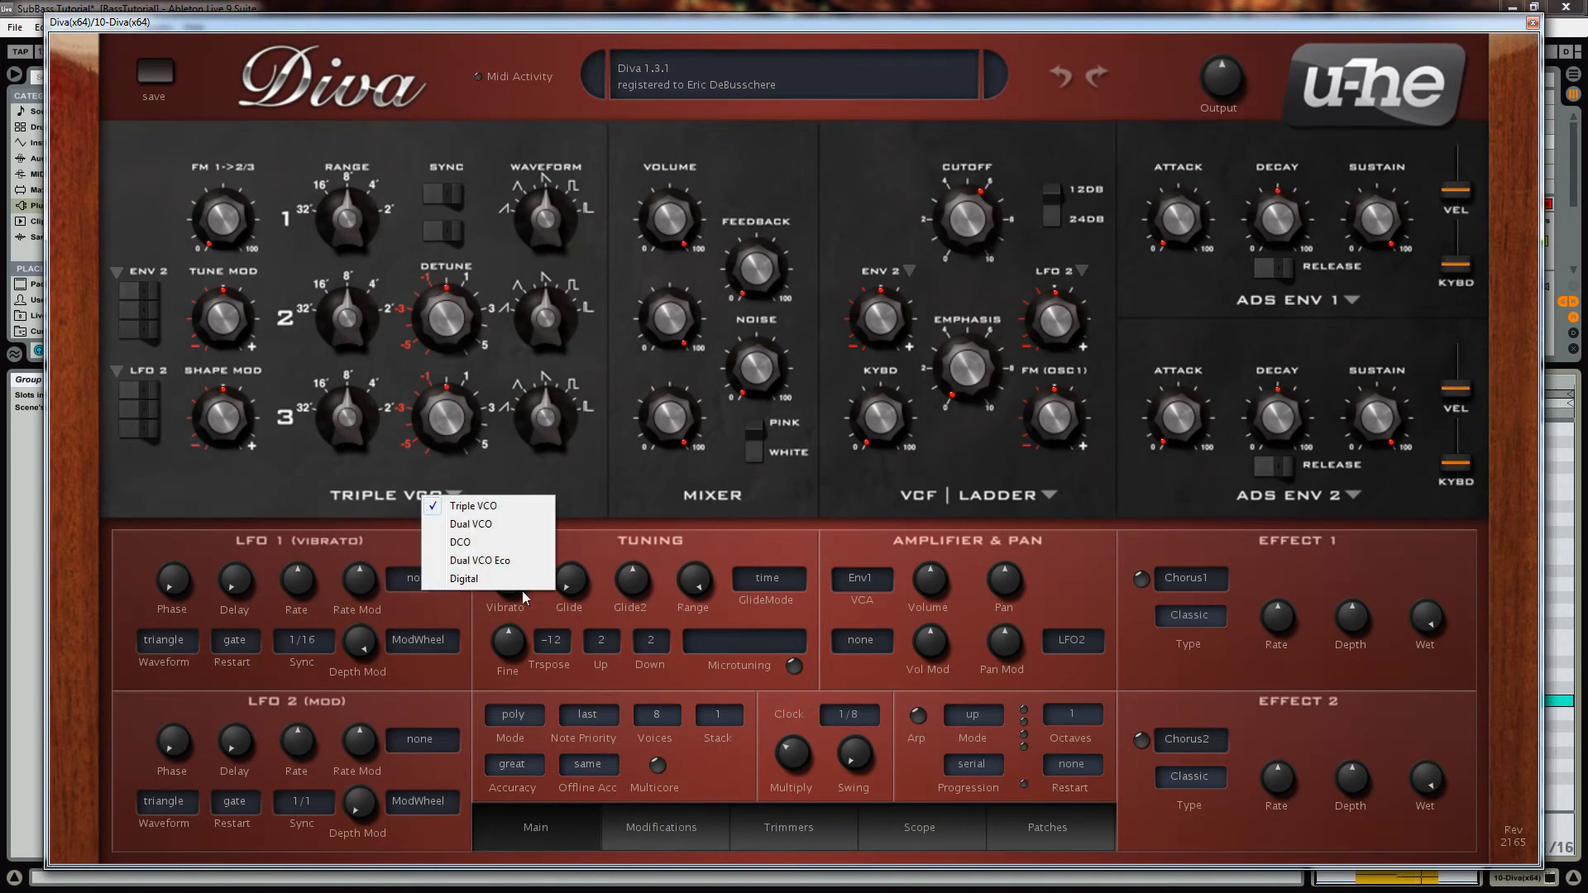
click(469, 524)
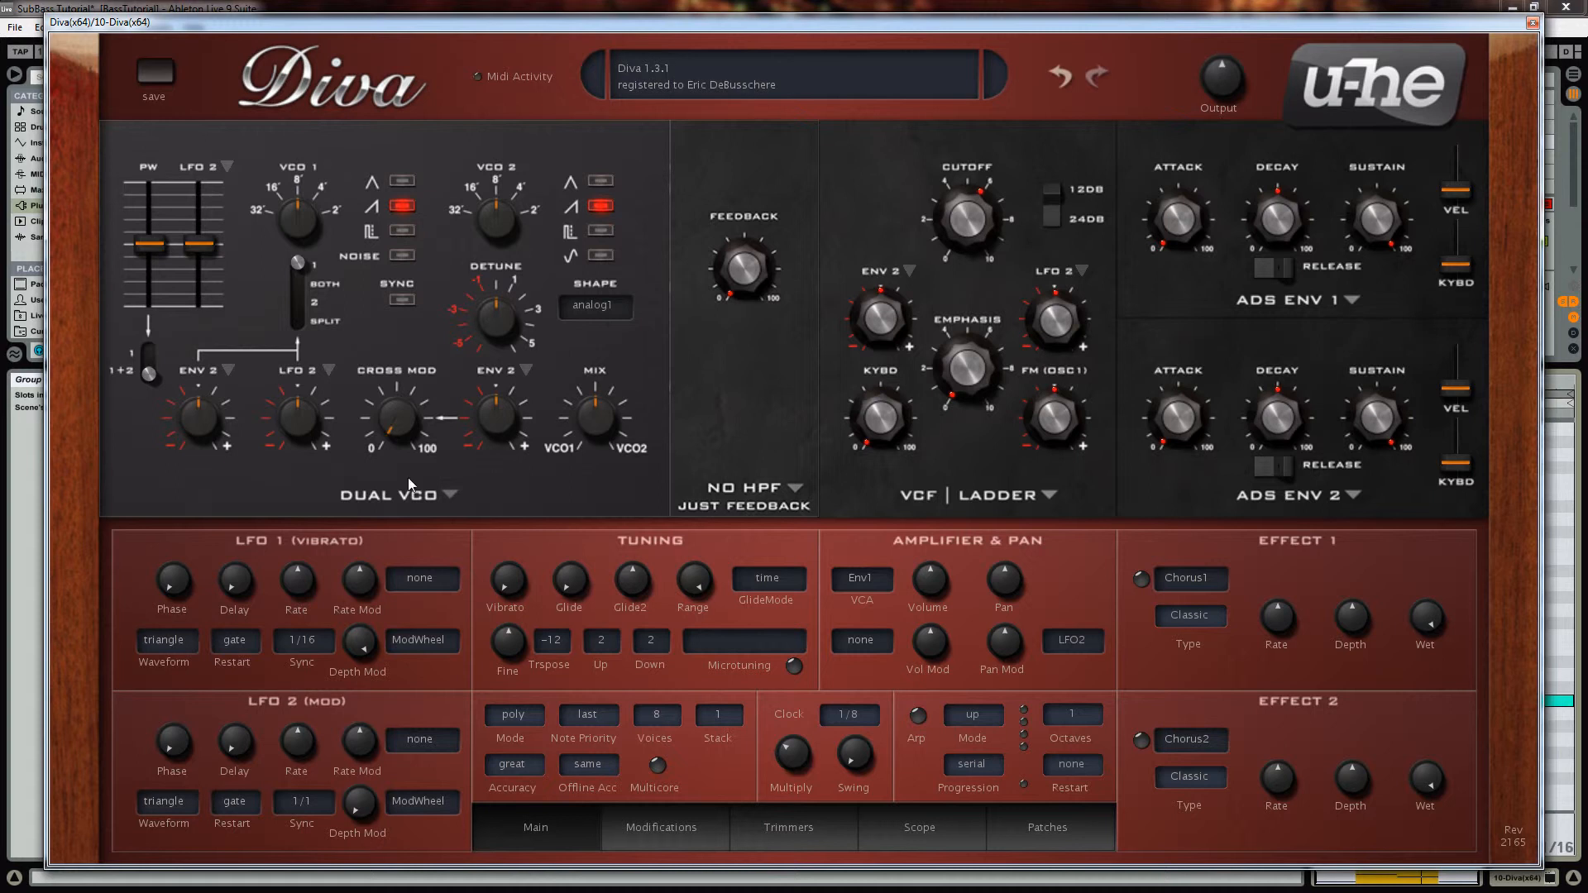
drag(597, 415, 574, 634)
drag(293, 212, 296, 292)
Add the pulse wave to VCO 1's saw, with pulse width 42 and an LFO 2 pulse-width modulation depth of 14.
drag(205, 247, 151, 266)
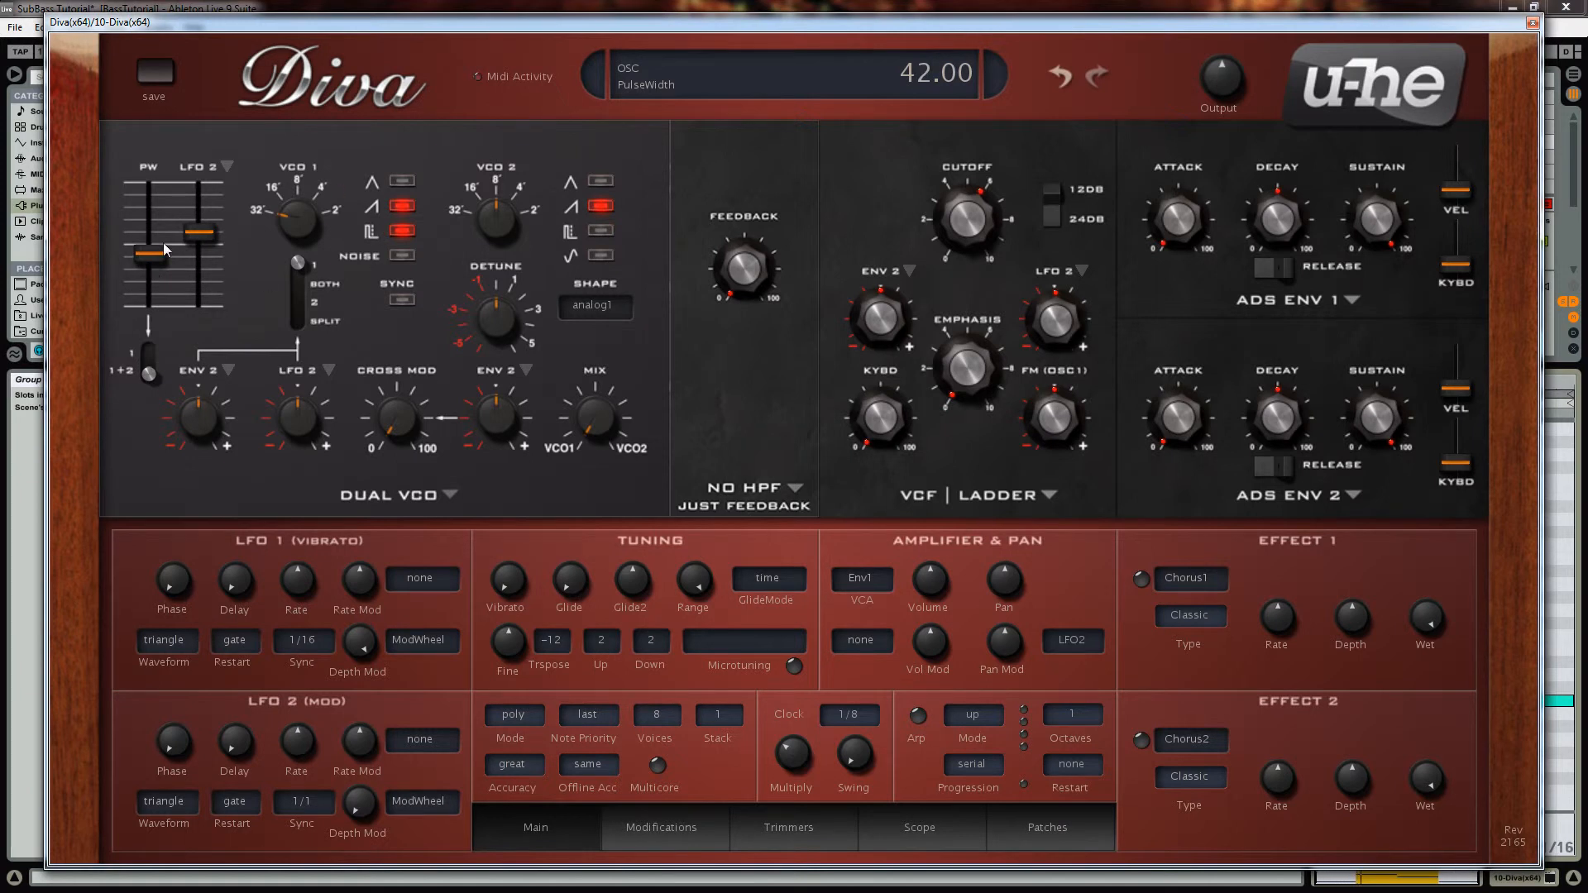
click(207, 234)
drag(206, 232, 206, 228)
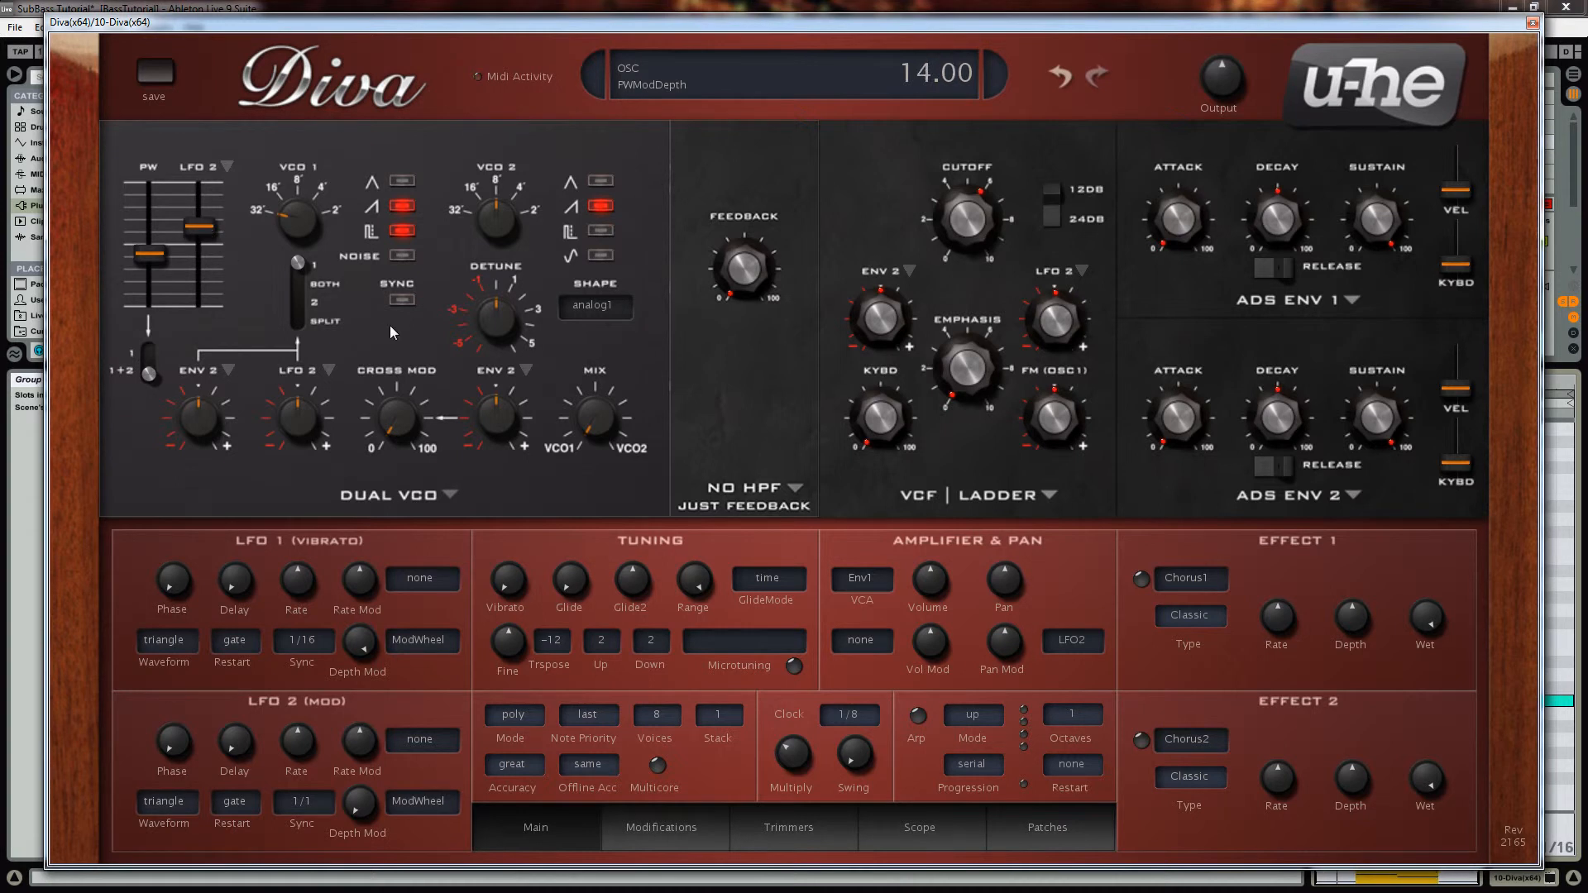
Isolate VCO 2 with the mix at 100, replace its saw with the pulse wave and lower its range to 16.
double_click(594, 415)
click(602, 207)
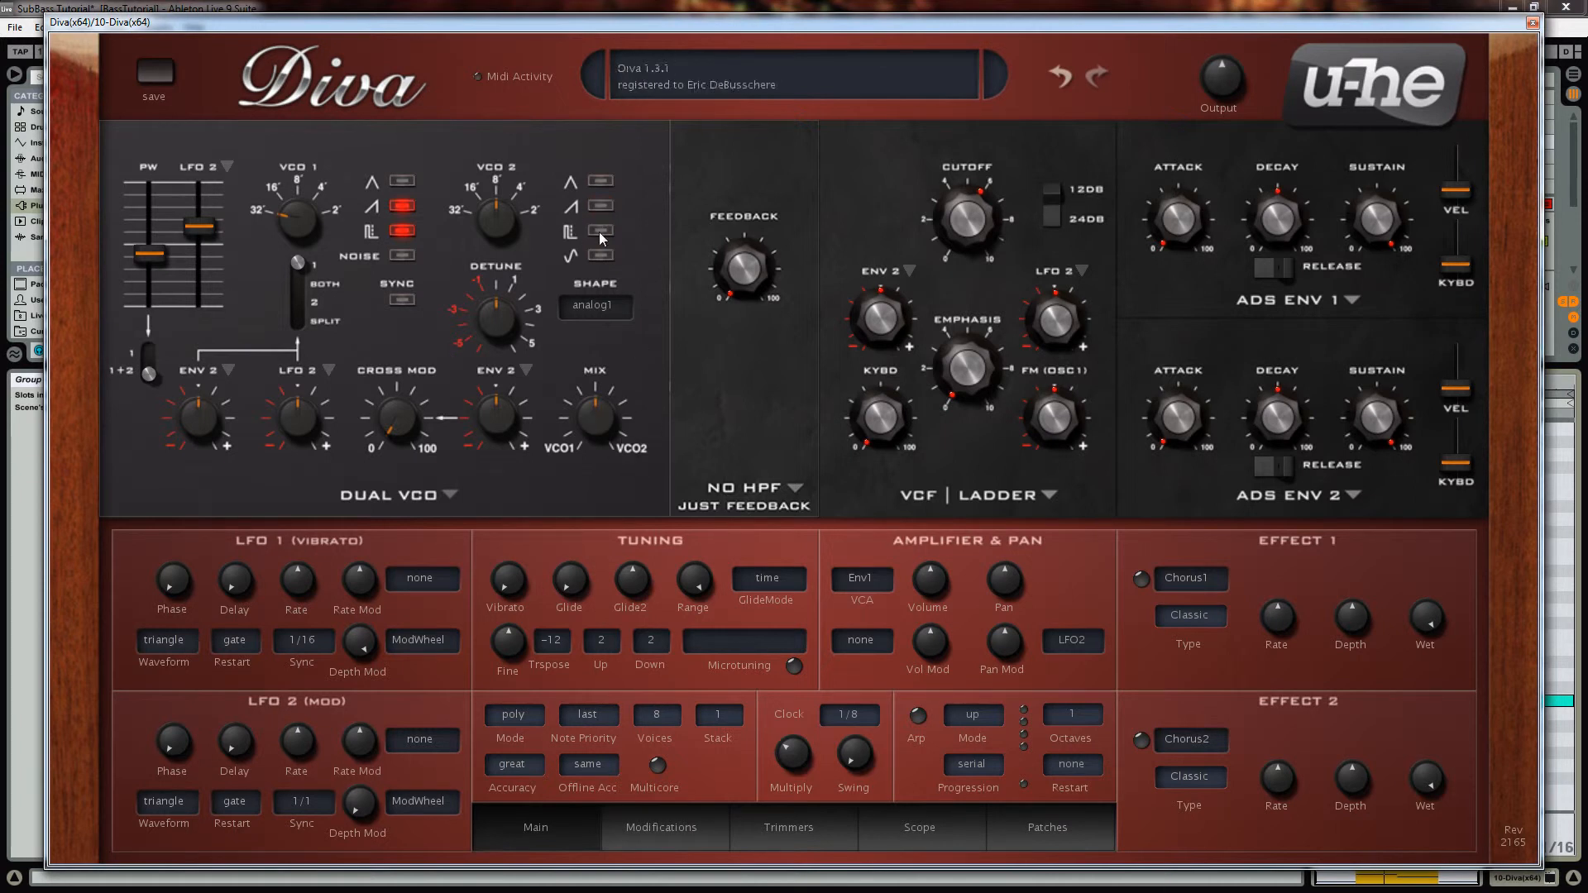
drag(596, 436, 629, 191)
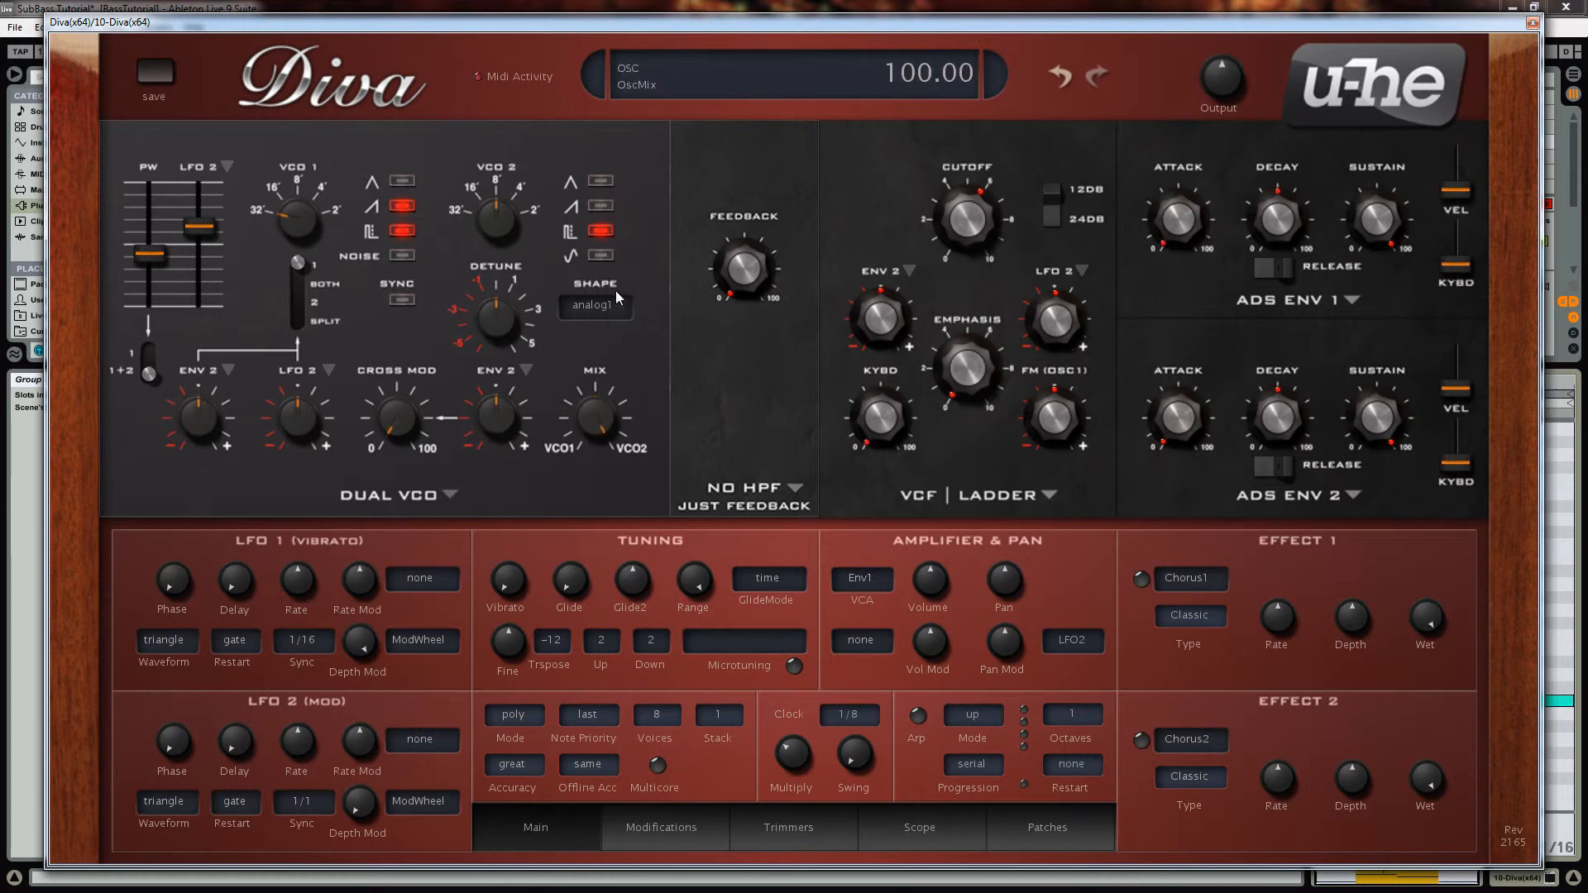
drag(494, 215, 488, 336)
Audition extreme detune on VCO 2, reset it to default and recentre the mix between both oscillators.
mouse_move(494, 316)
drag(500, 319, 557, 88)
double_click(502, 321)
double_click(603, 422)
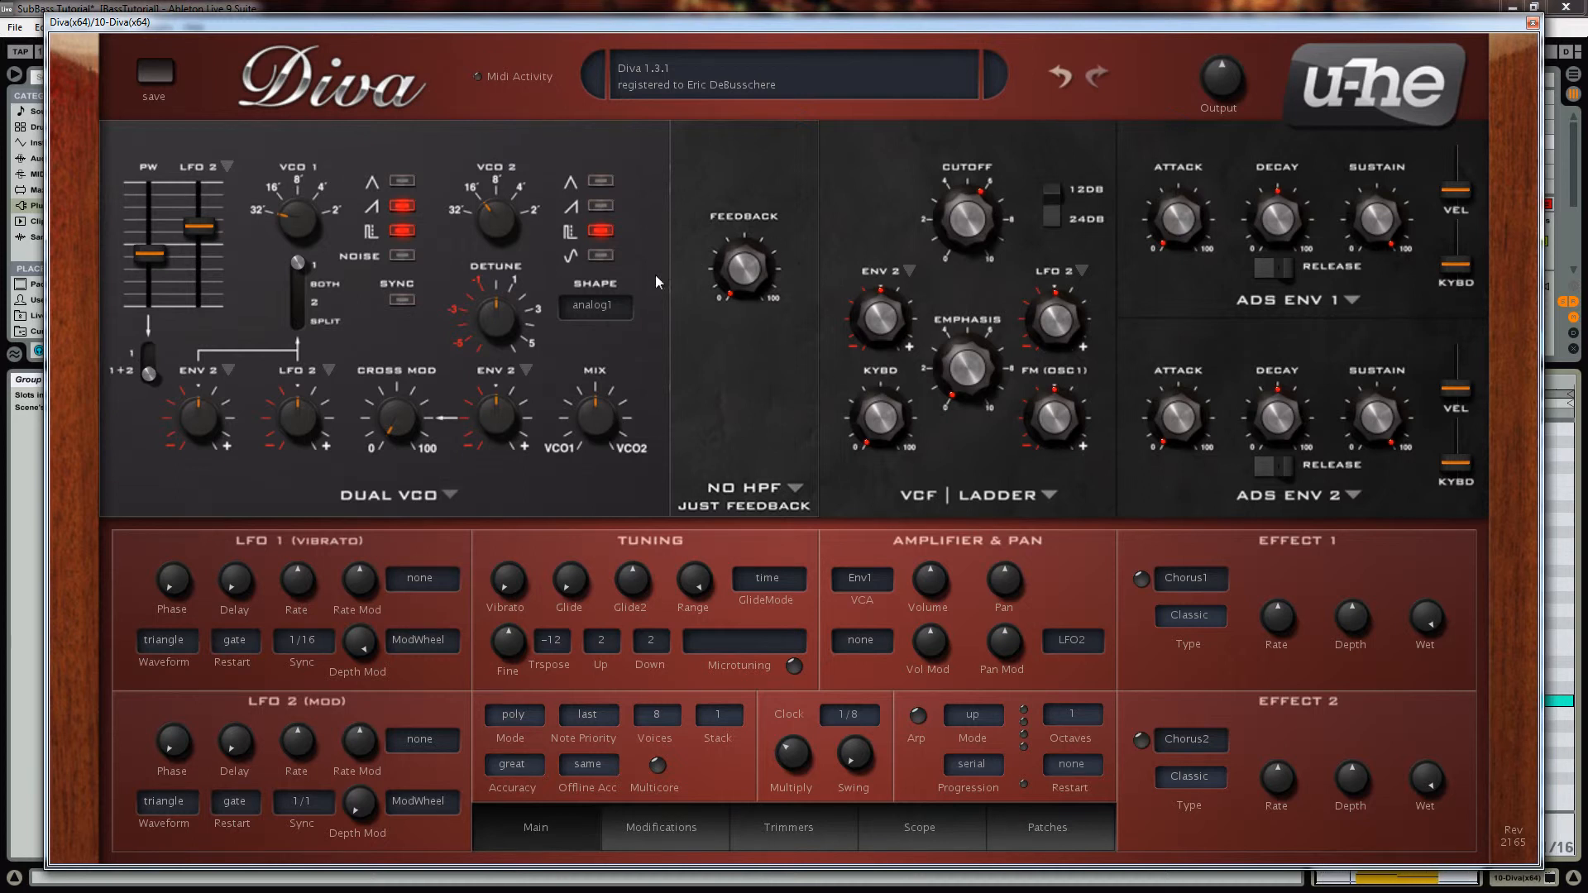
Add a little feedback and shape the ladder filter with a slightly lower cutoff, some keyboard tracking and raised emphasis.
drag(738, 278, 757, 72)
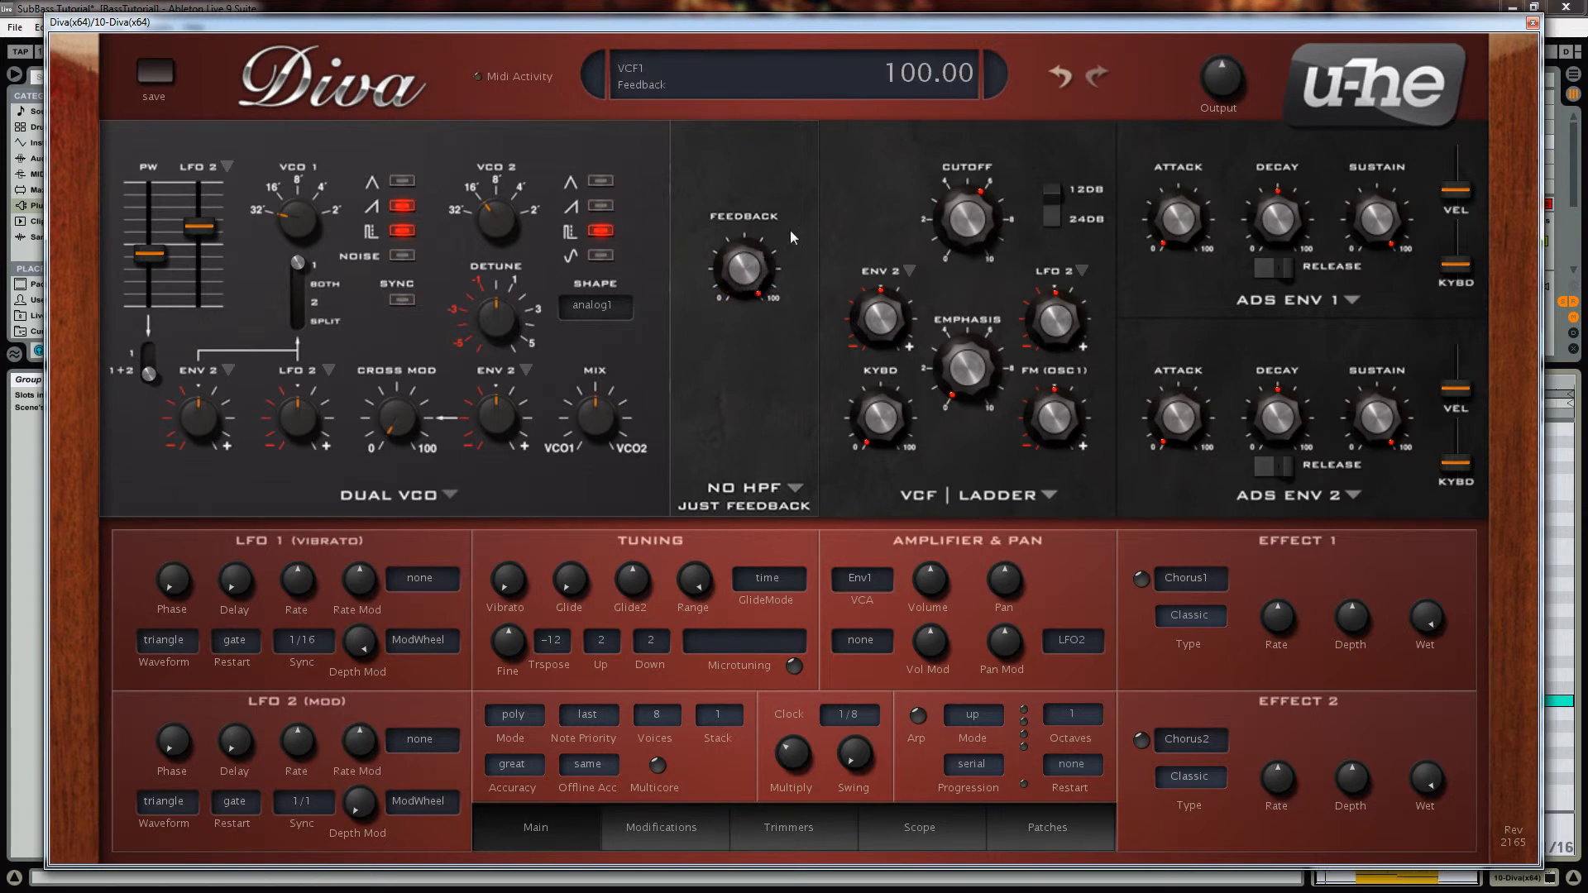
mouse_move(758, 267)
mouse_down()
mouse_move(748, 278)
mouse_move(745, 263)
mouse_move(733, 321)
mouse_move(746, 262)
mouse_move(736, 270)
mouse_up()
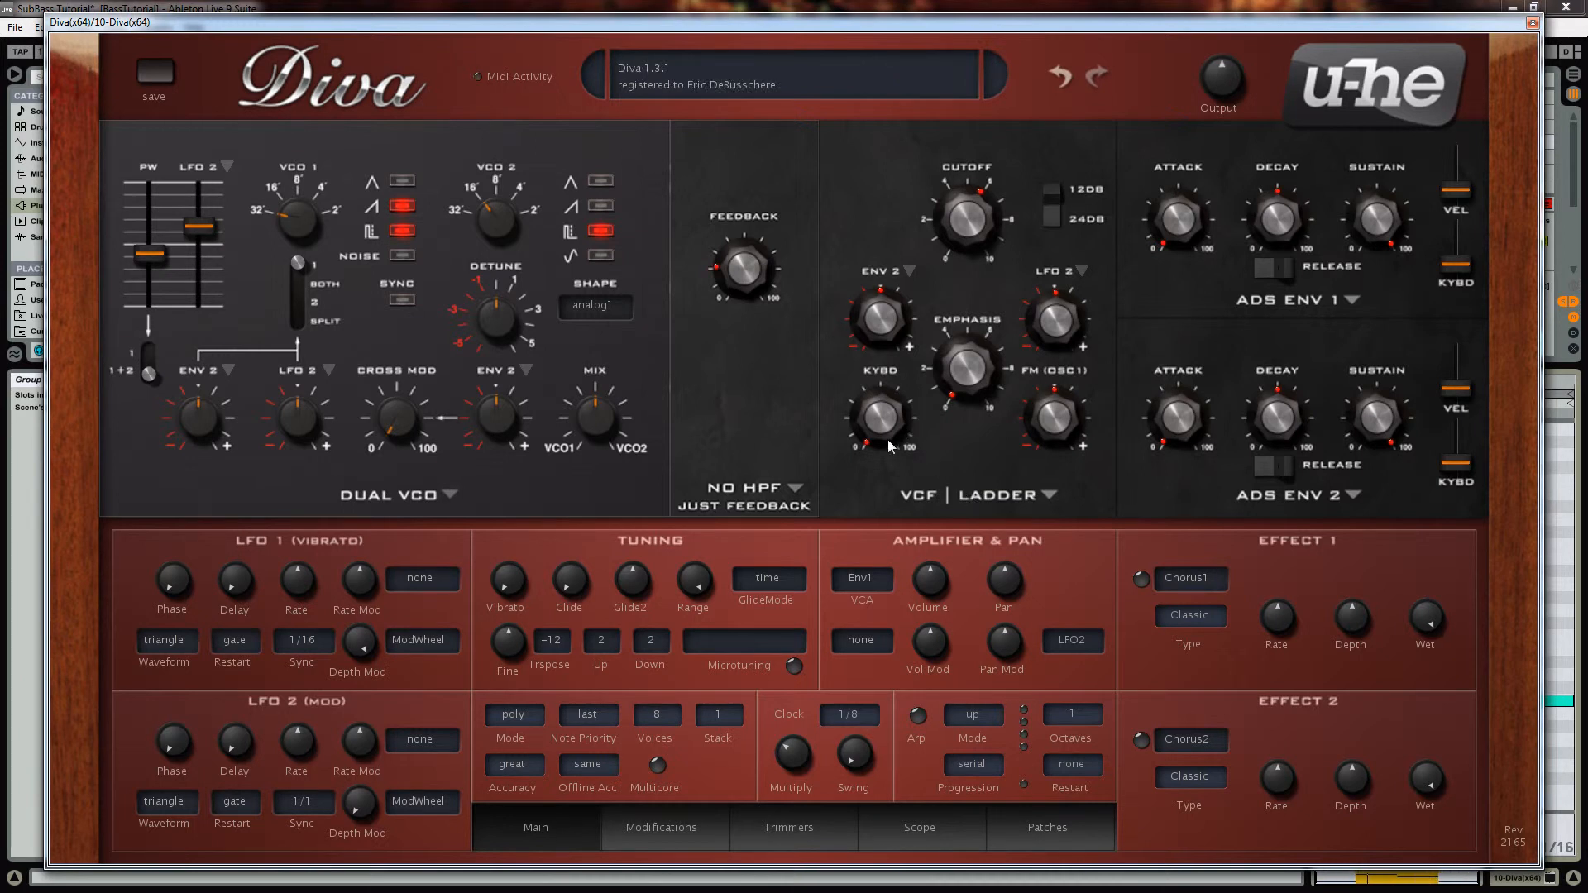
drag(891, 432, 877, 514)
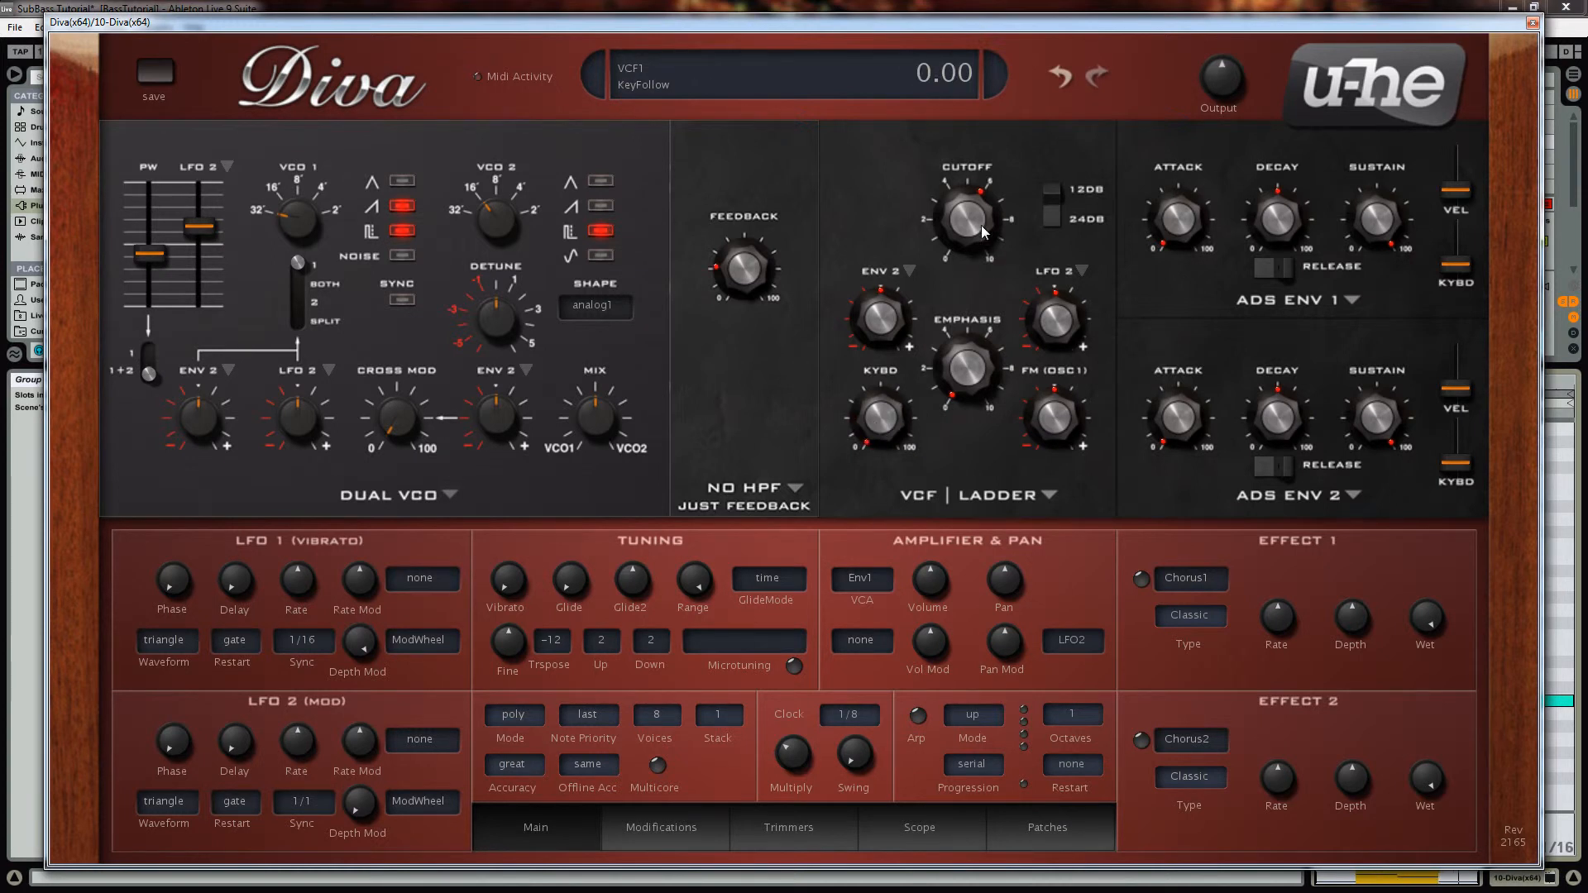
mouse_move(960, 218)
mouse_down()
mouse_move(940, 345)
mouse_move(965, 231)
mouse_up()
drag(897, 416, 881, 387)
mouse_move(963, 378)
mouse_down()
mouse_move(986, 200)
mouse_move(980, 362)
mouse_move(959, 406)
mouse_move(966, 374)
mouse_up()
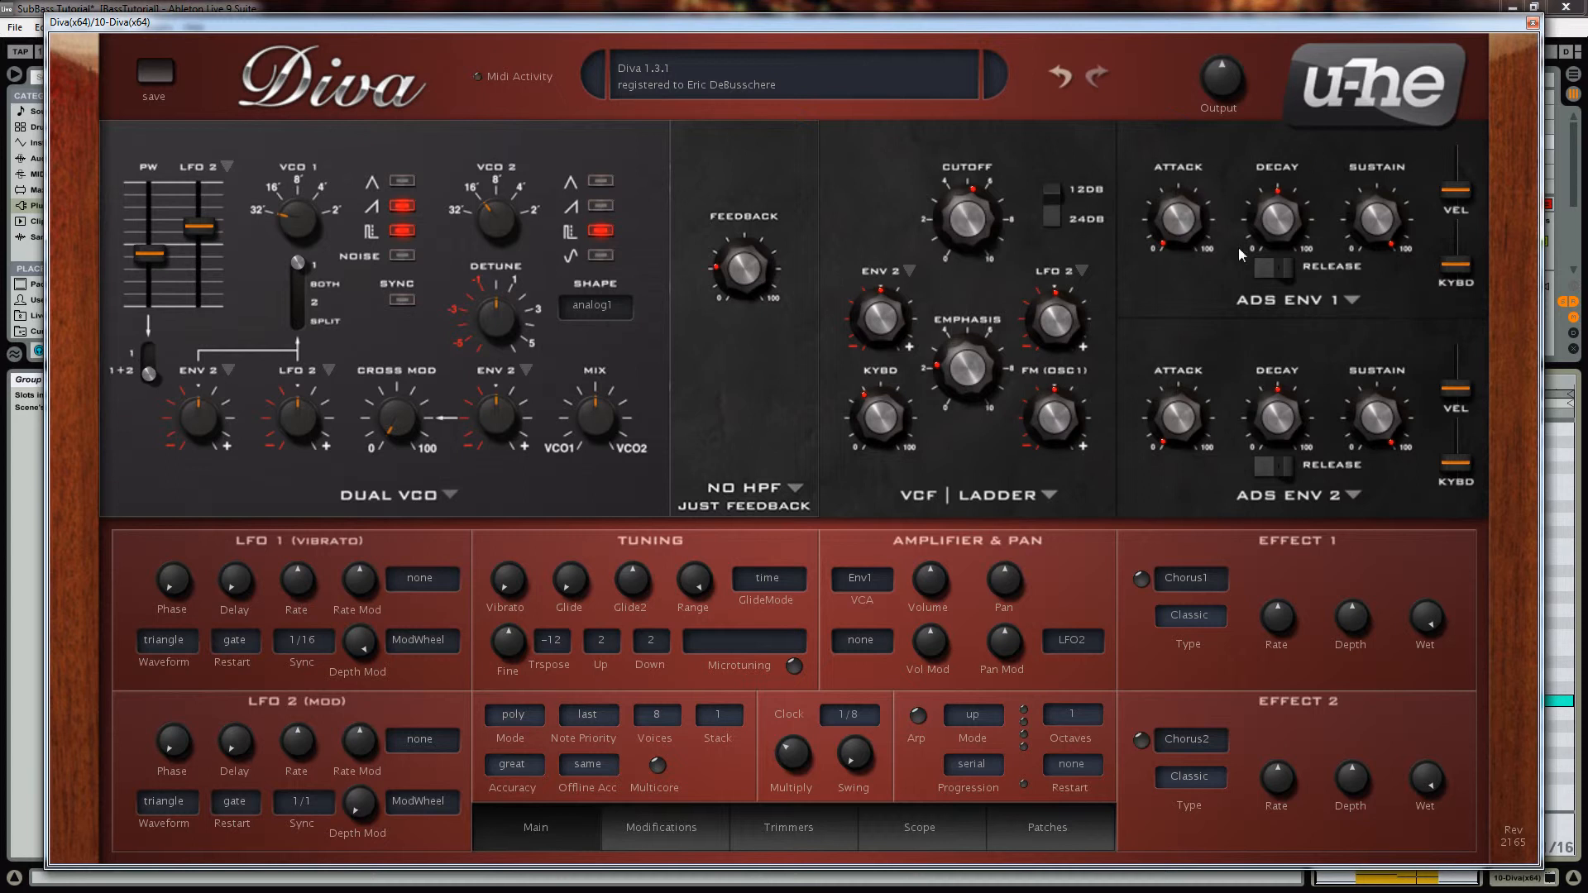
Switch envelope 1 to the analogue model, set its attack to 40 and lengthen its release.
click(1295, 300)
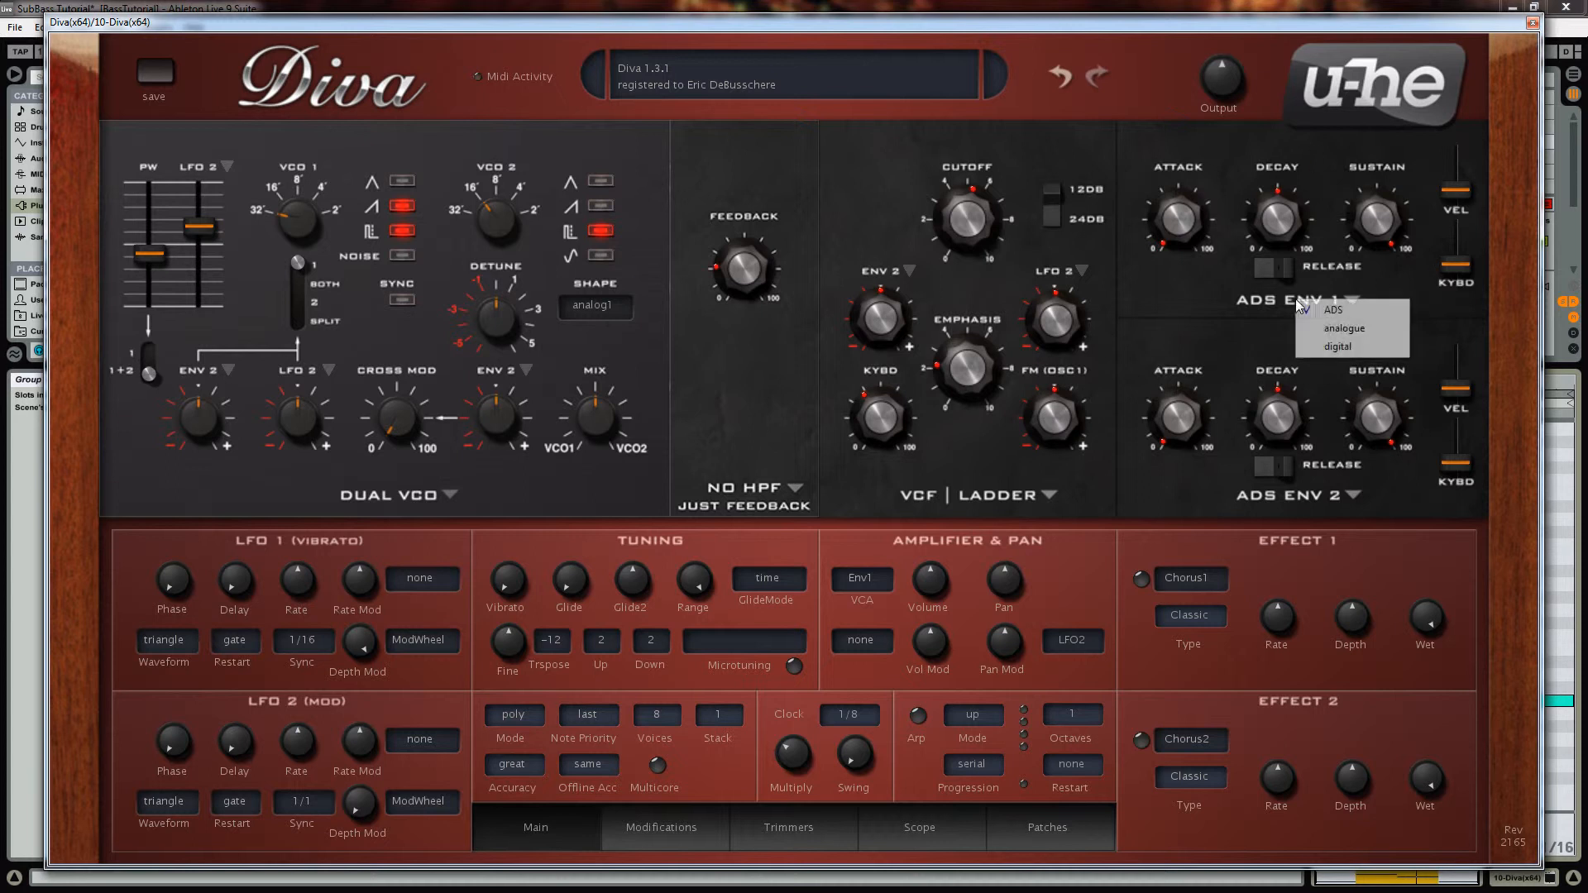
click(1360, 331)
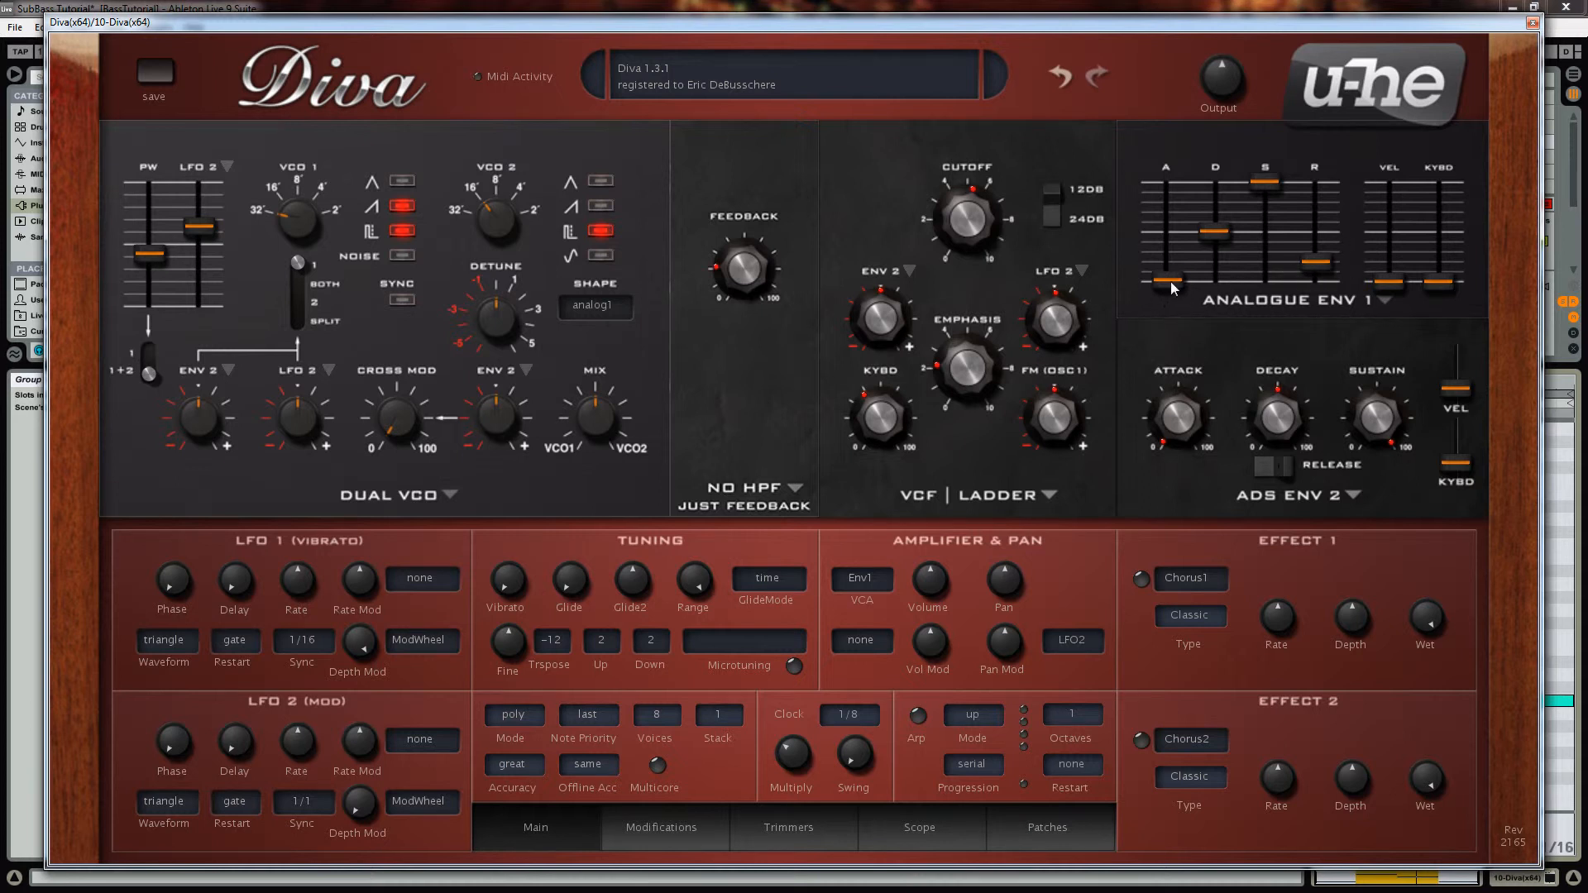
drag(1168, 281, 1183, 251)
drag(1326, 264, 1331, 237)
drag(1165, 250, 1174, 246)
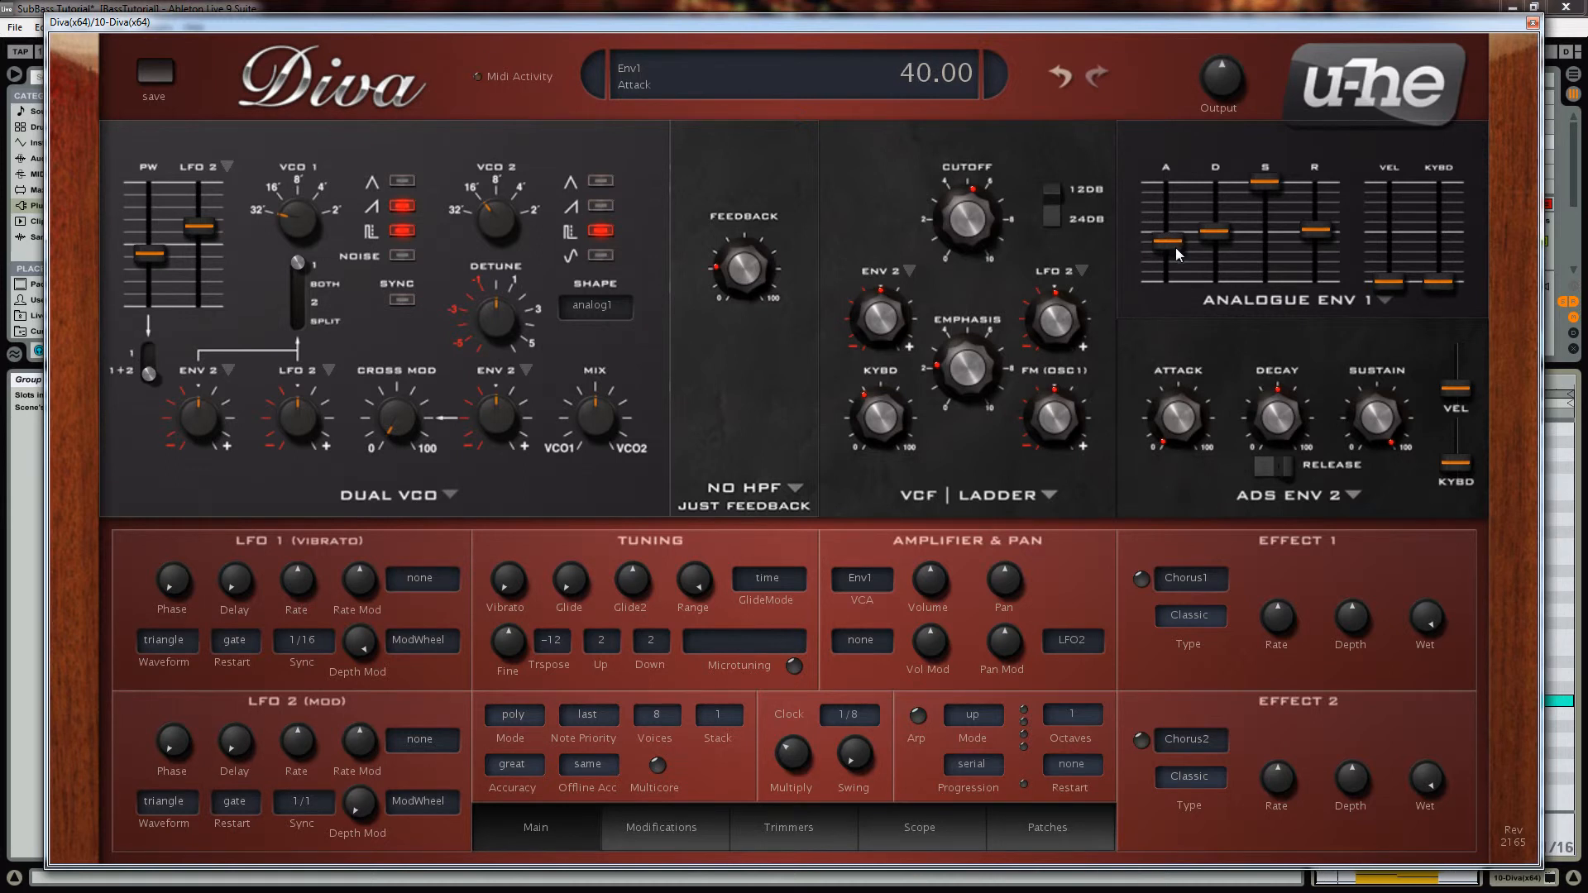
click(1272, 186)
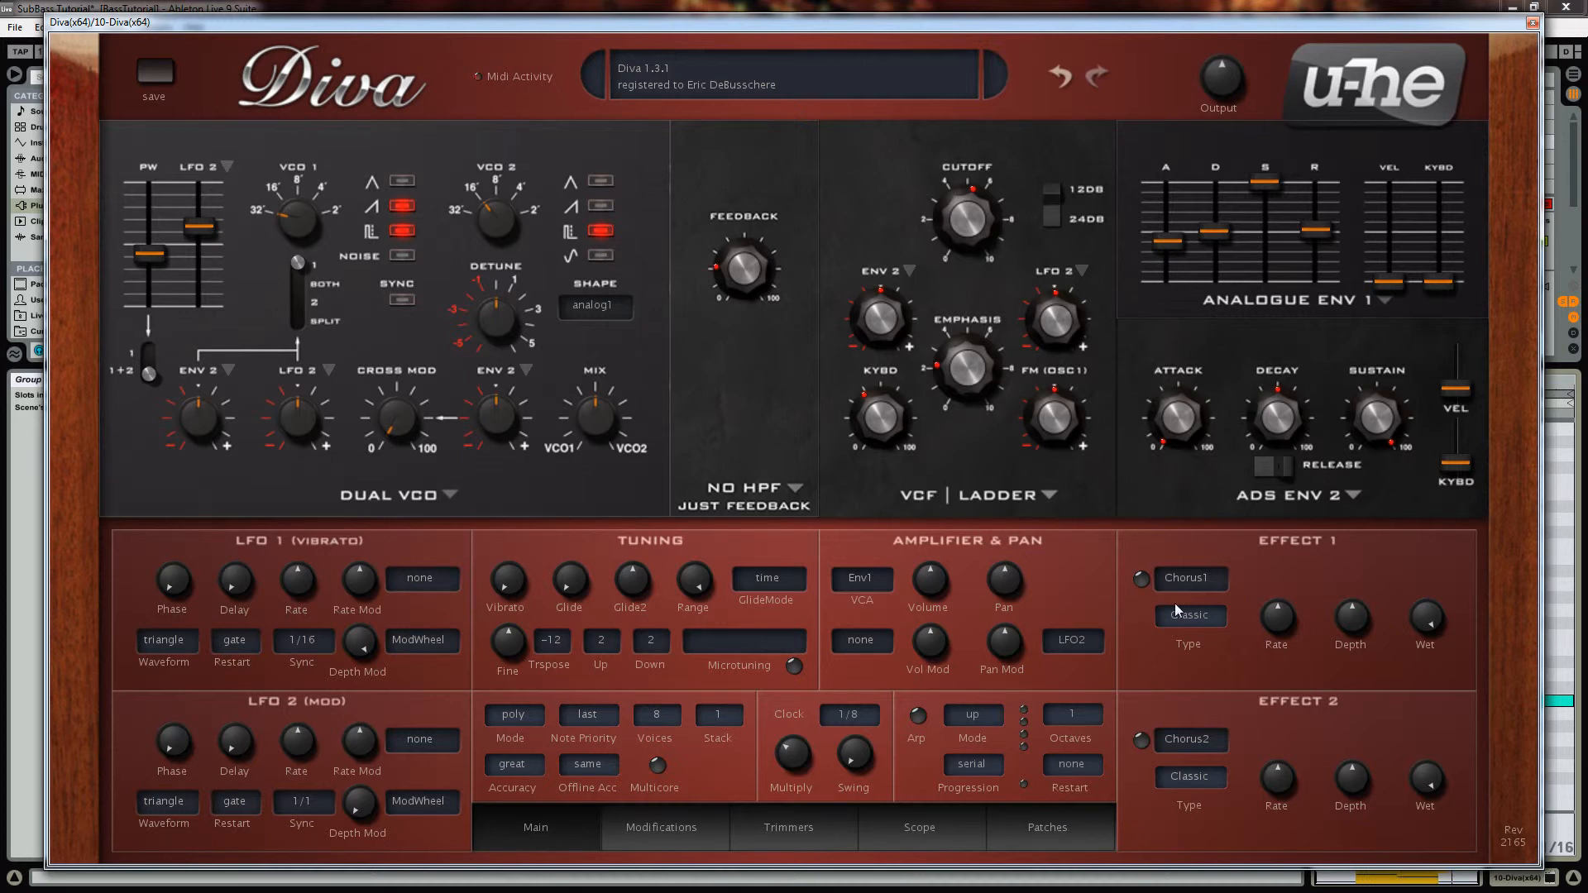
Enable Phaser1 as Effect 1 and adjust its feedback, stereo and wet amounts.
click(1210, 581)
click(1271, 612)
click(1142, 580)
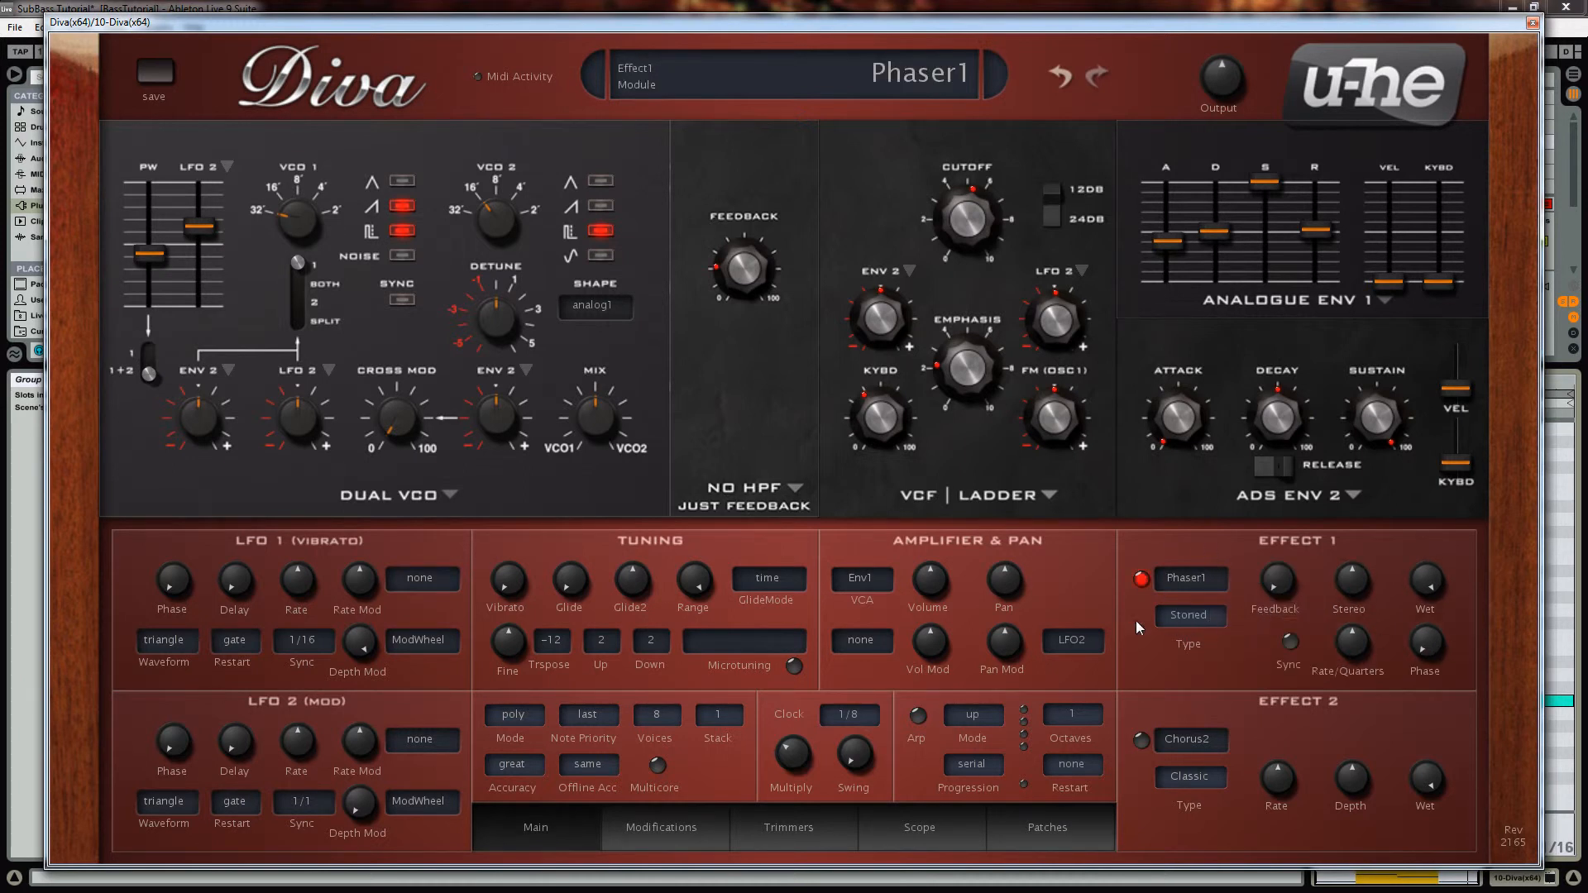
drag(1274, 585, 1351, 586)
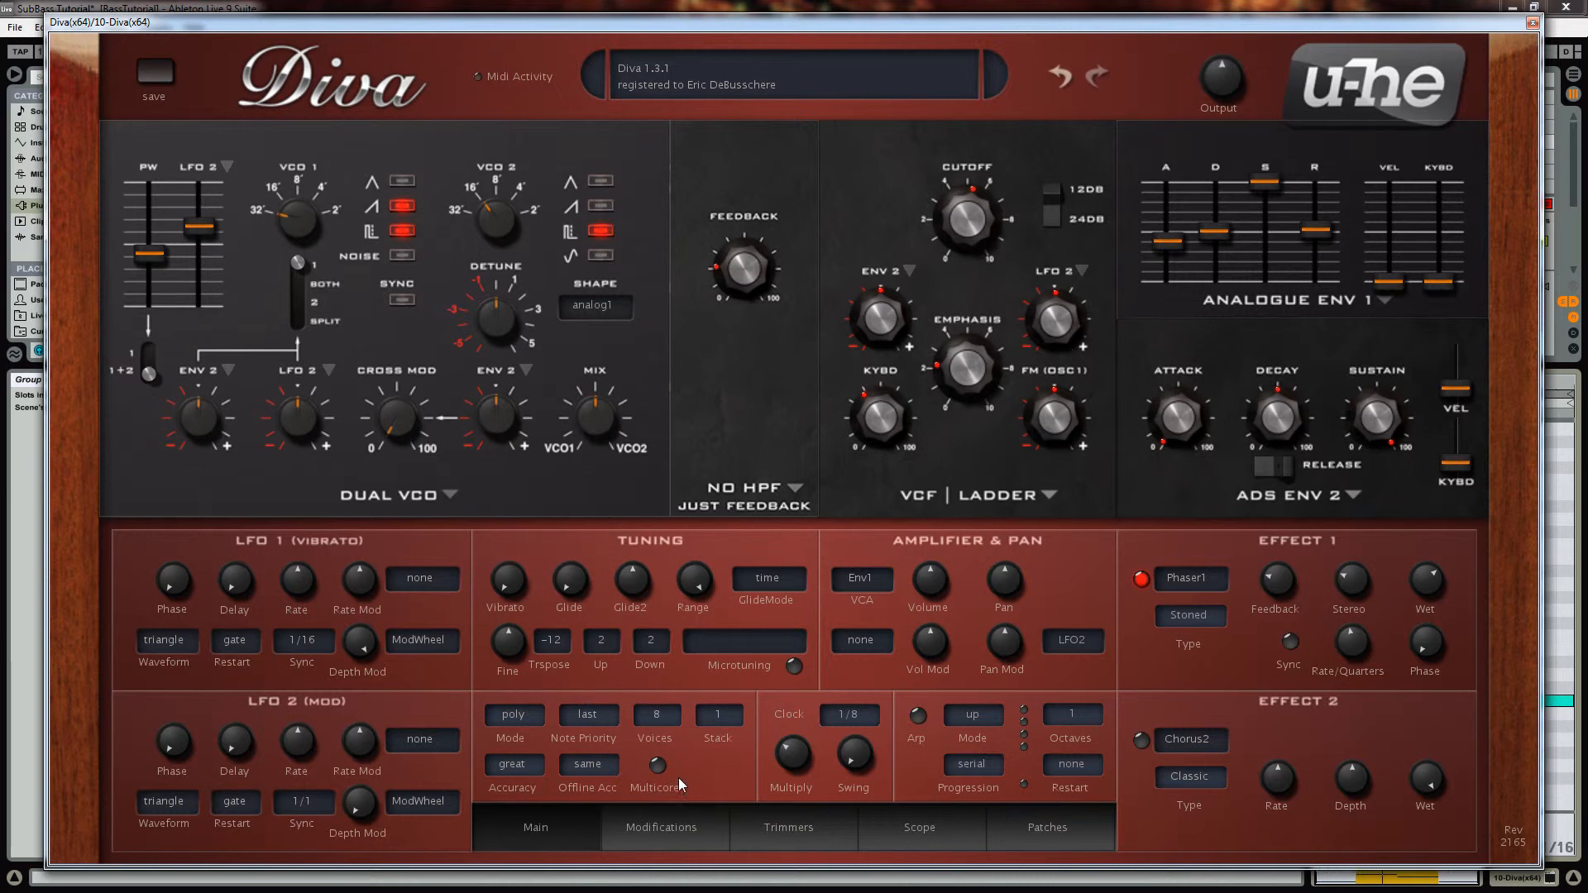
Audition voice stacks of 2 and 6, and settle on a stack of 4.
click(719, 716)
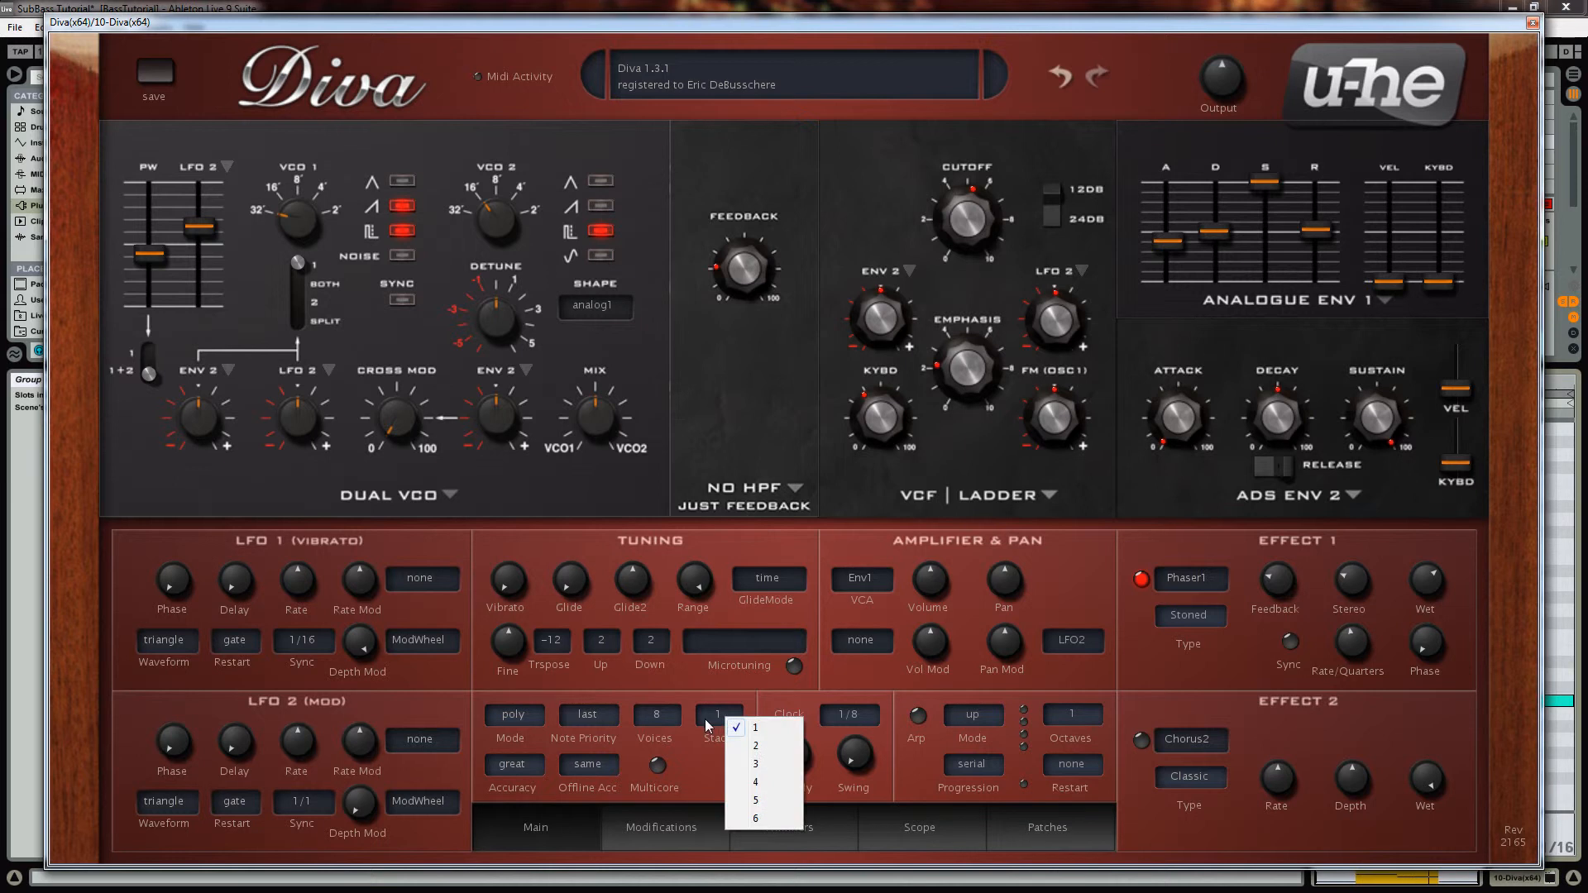
click(770, 746)
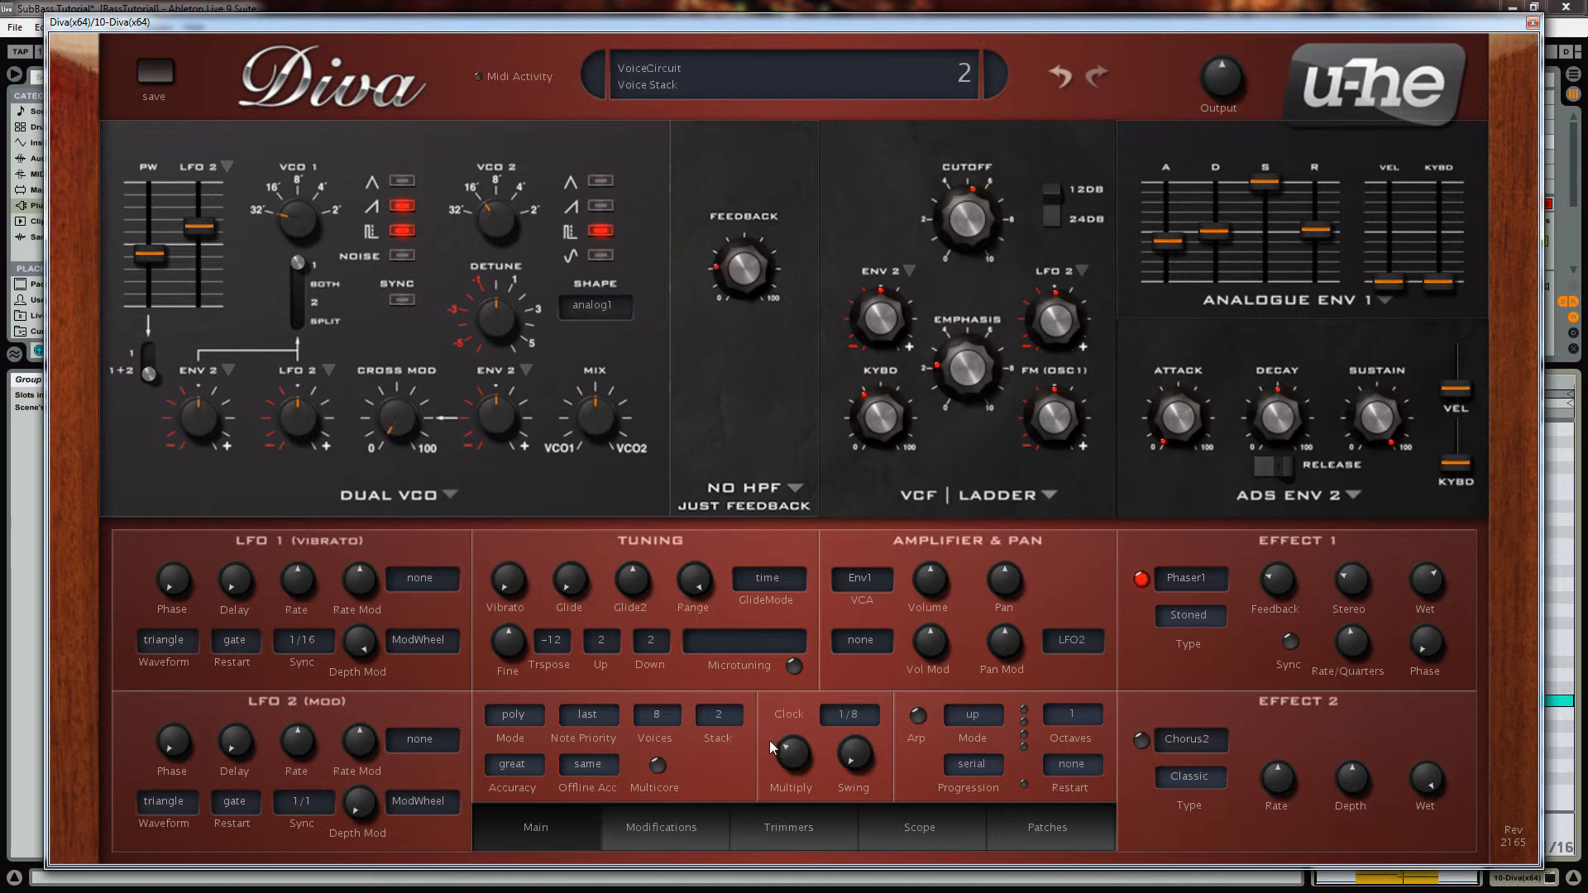
click(721, 733)
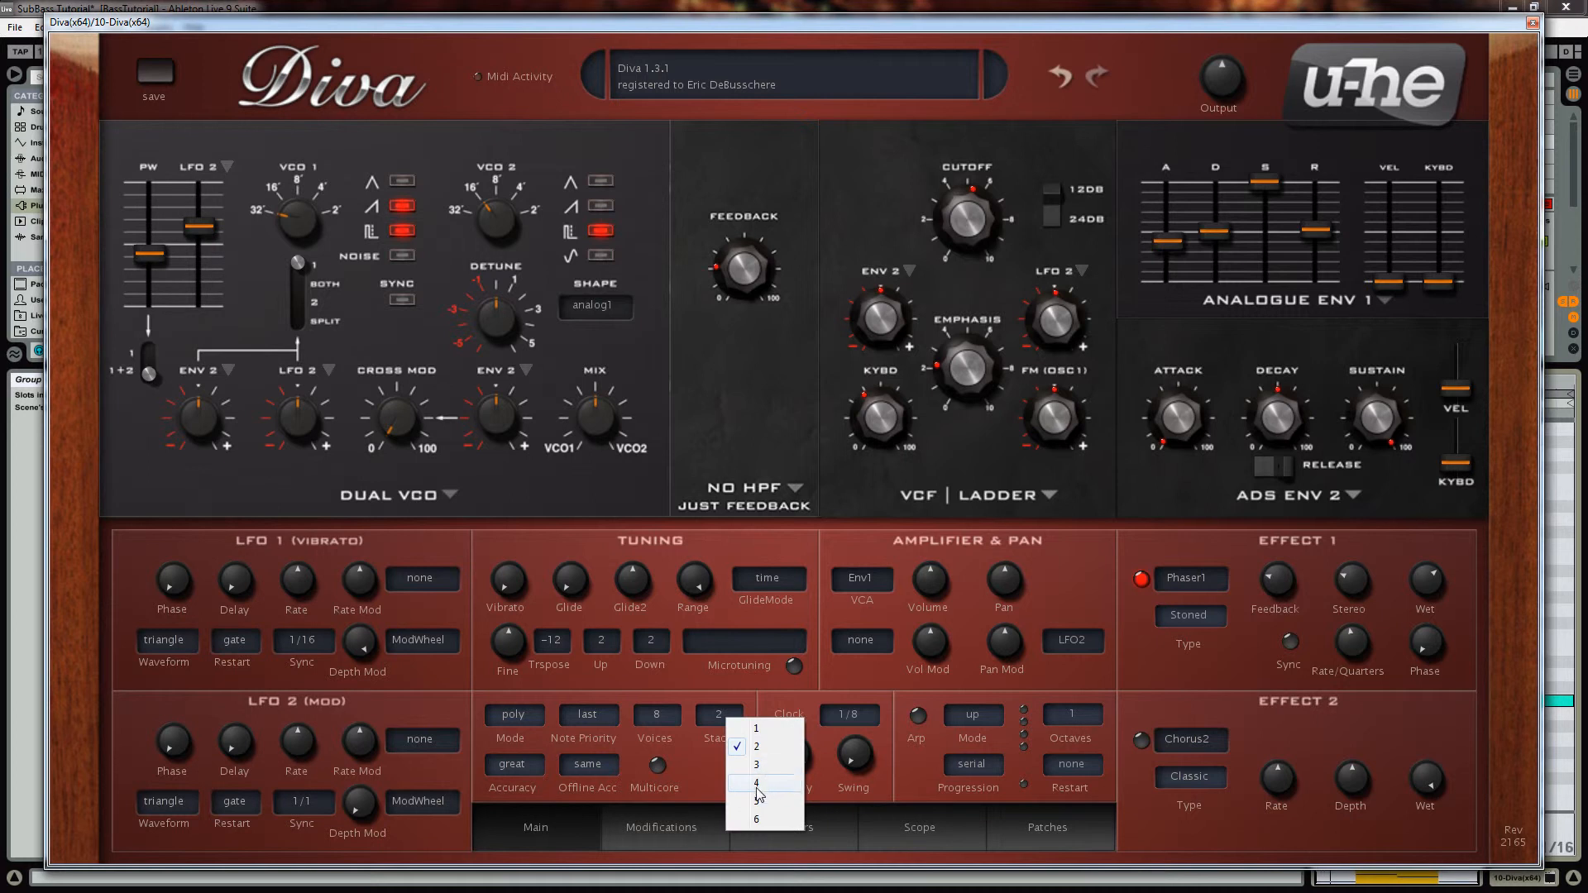
click(757, 819)
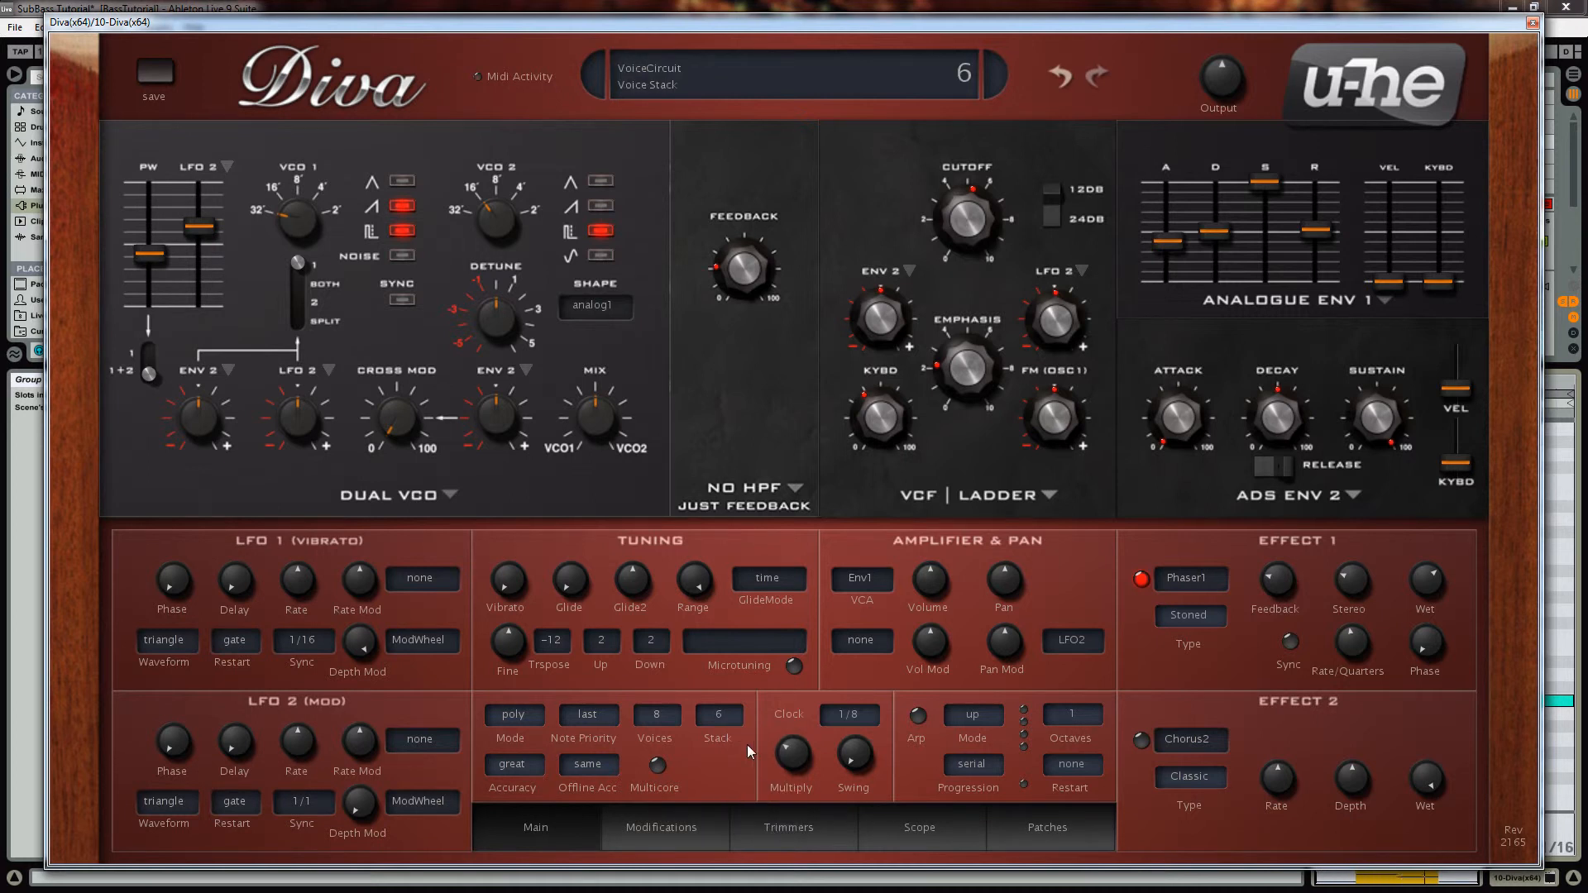
click(729, 721)
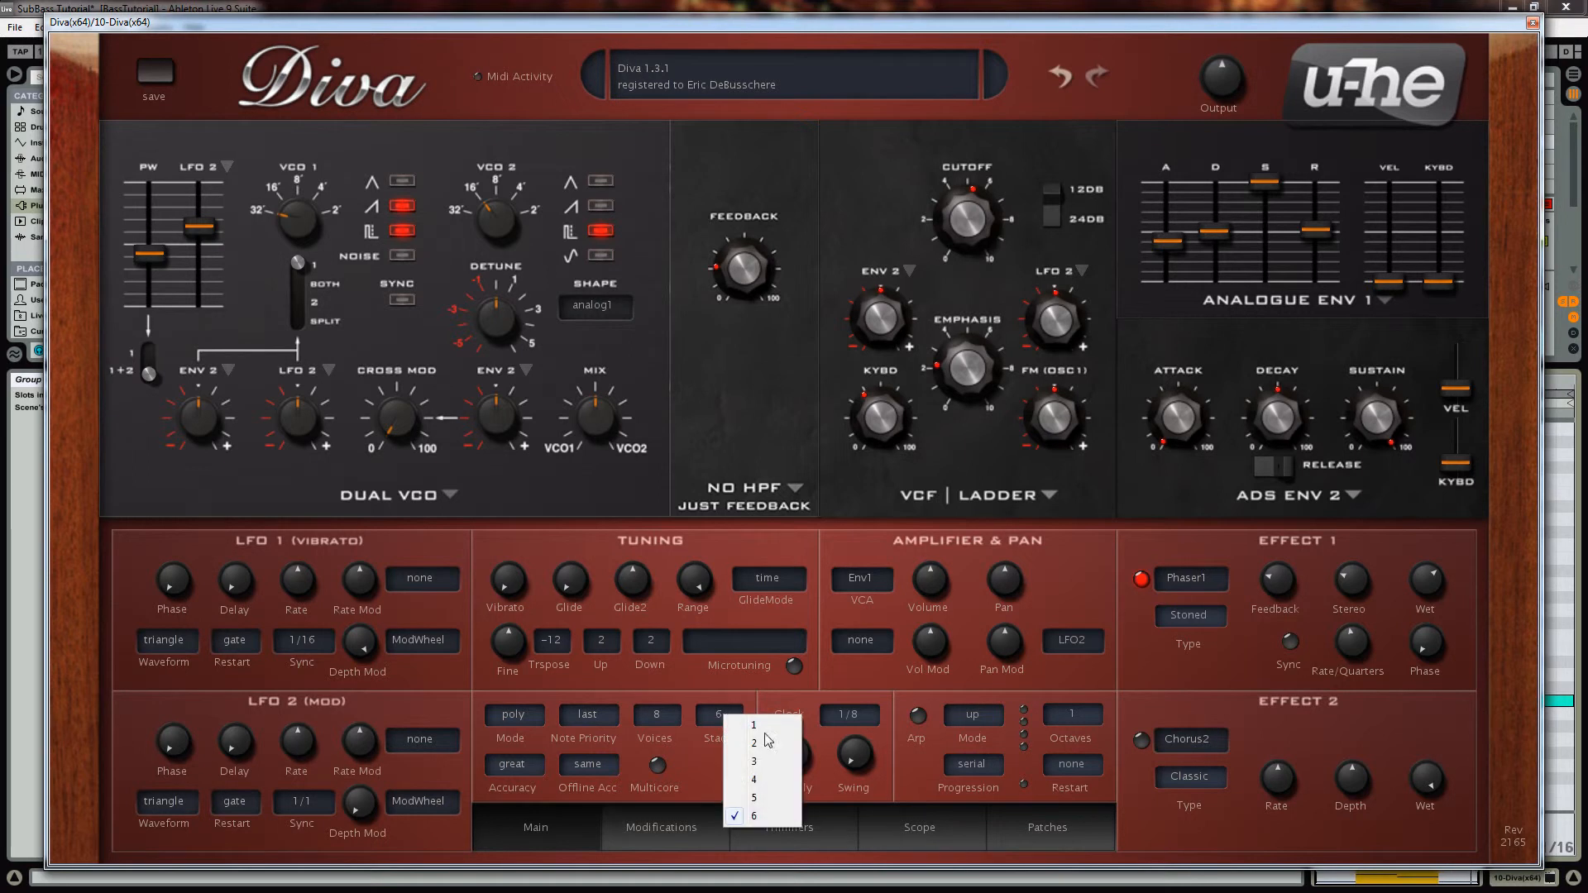
click(755, 780)
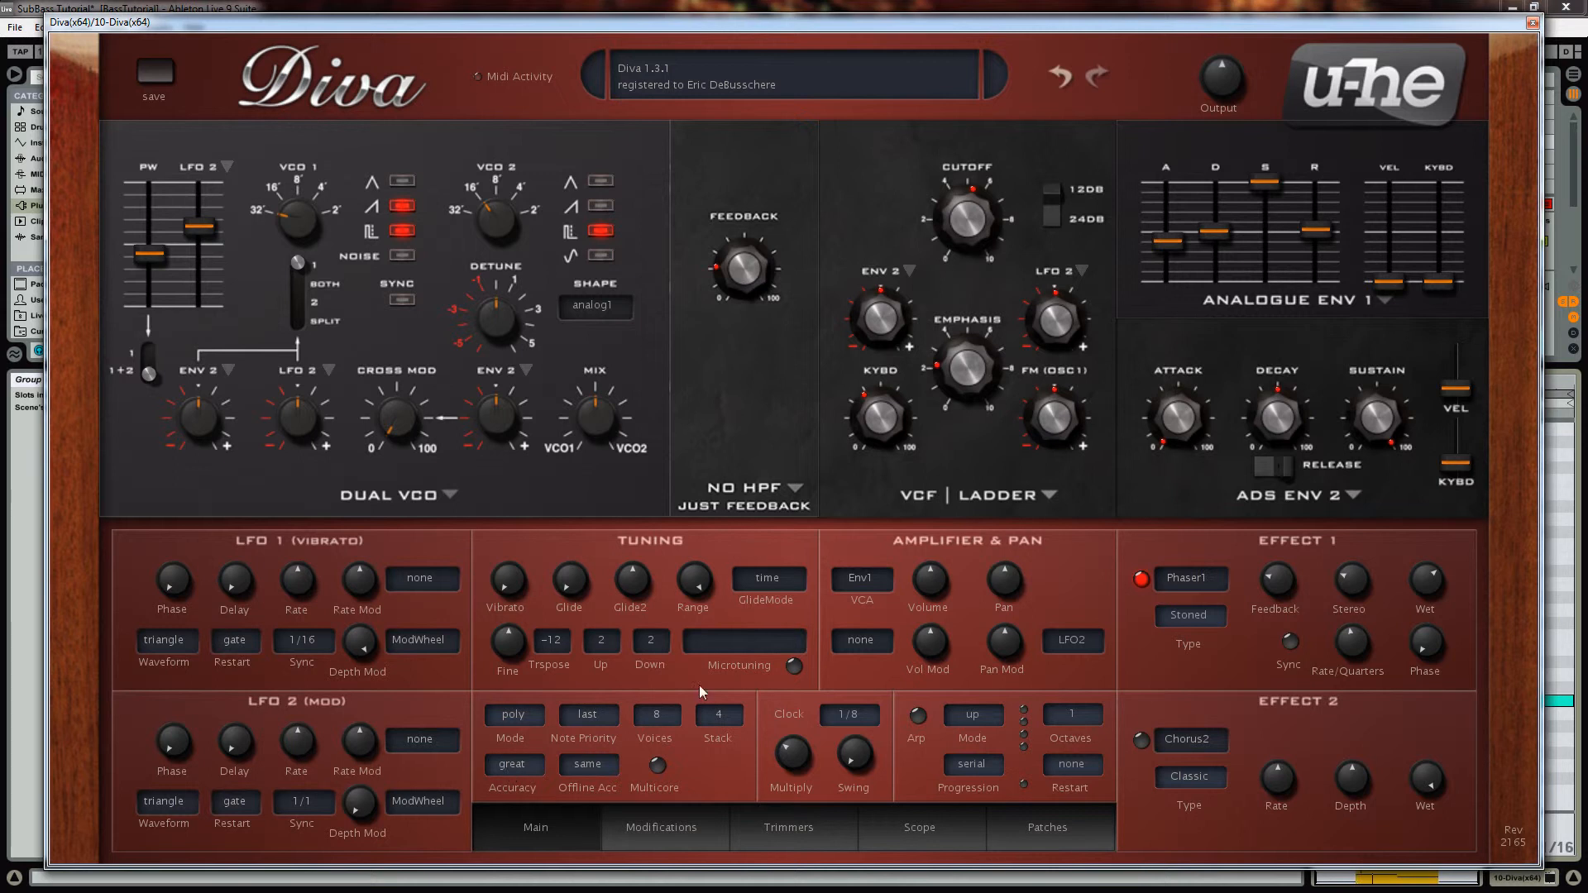
Close the Diva window and take the Diva track out of solo to hear it in the full mix.
right_click(1390, 142)
click(1287, 23)
click(1533, 26)
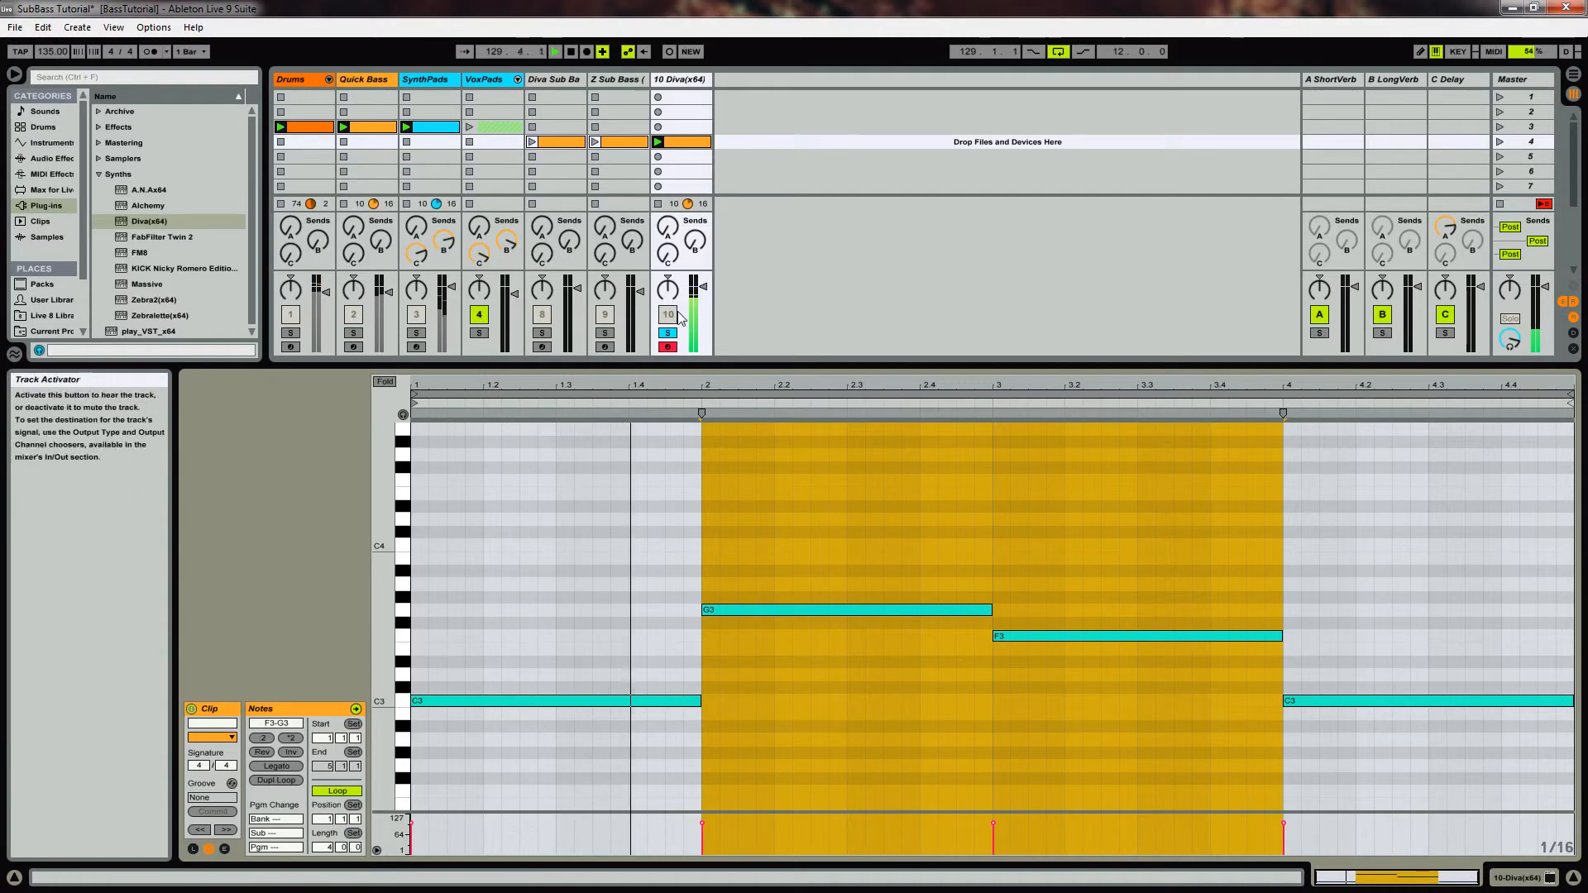
click(668, 333)
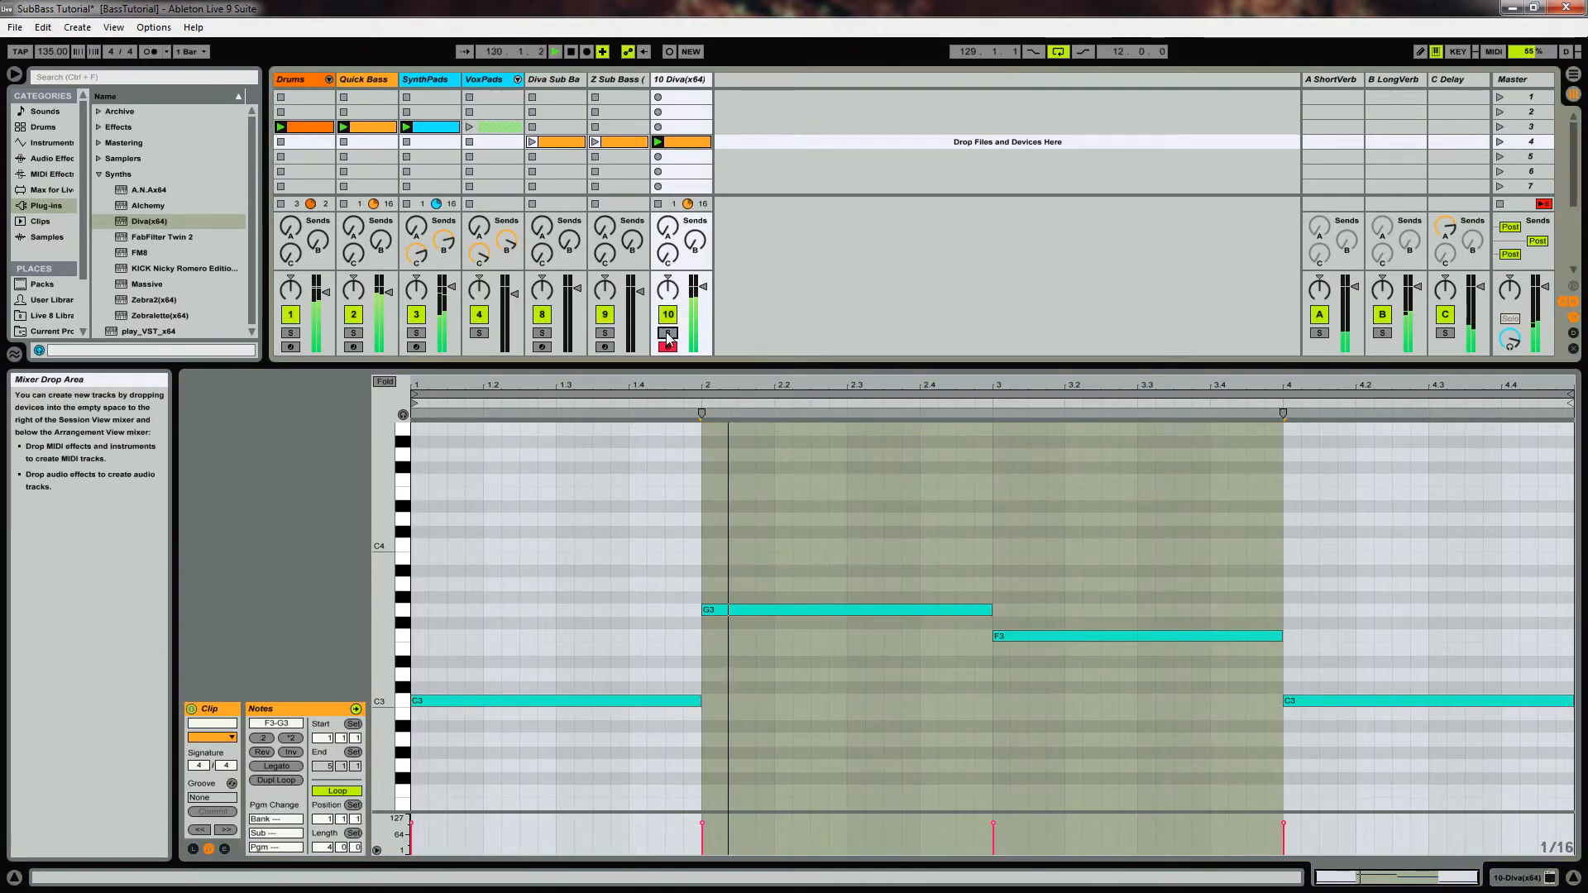
Compare the mix with and without the Diva track and lower the track's volume to -4.0 dB.
click(667, 315)
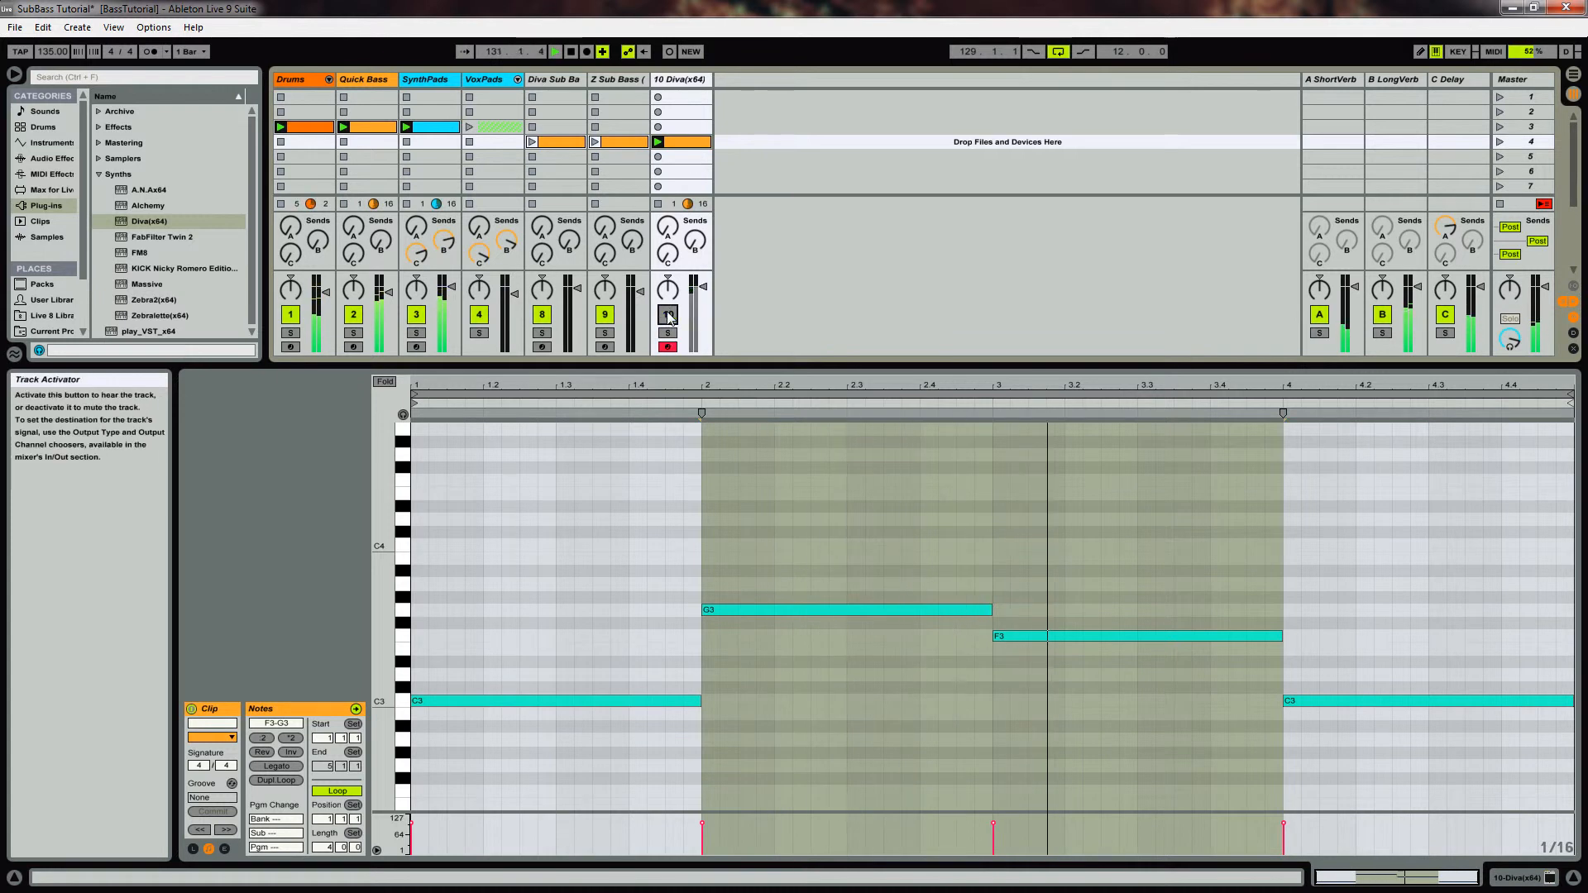
click(667, 315)
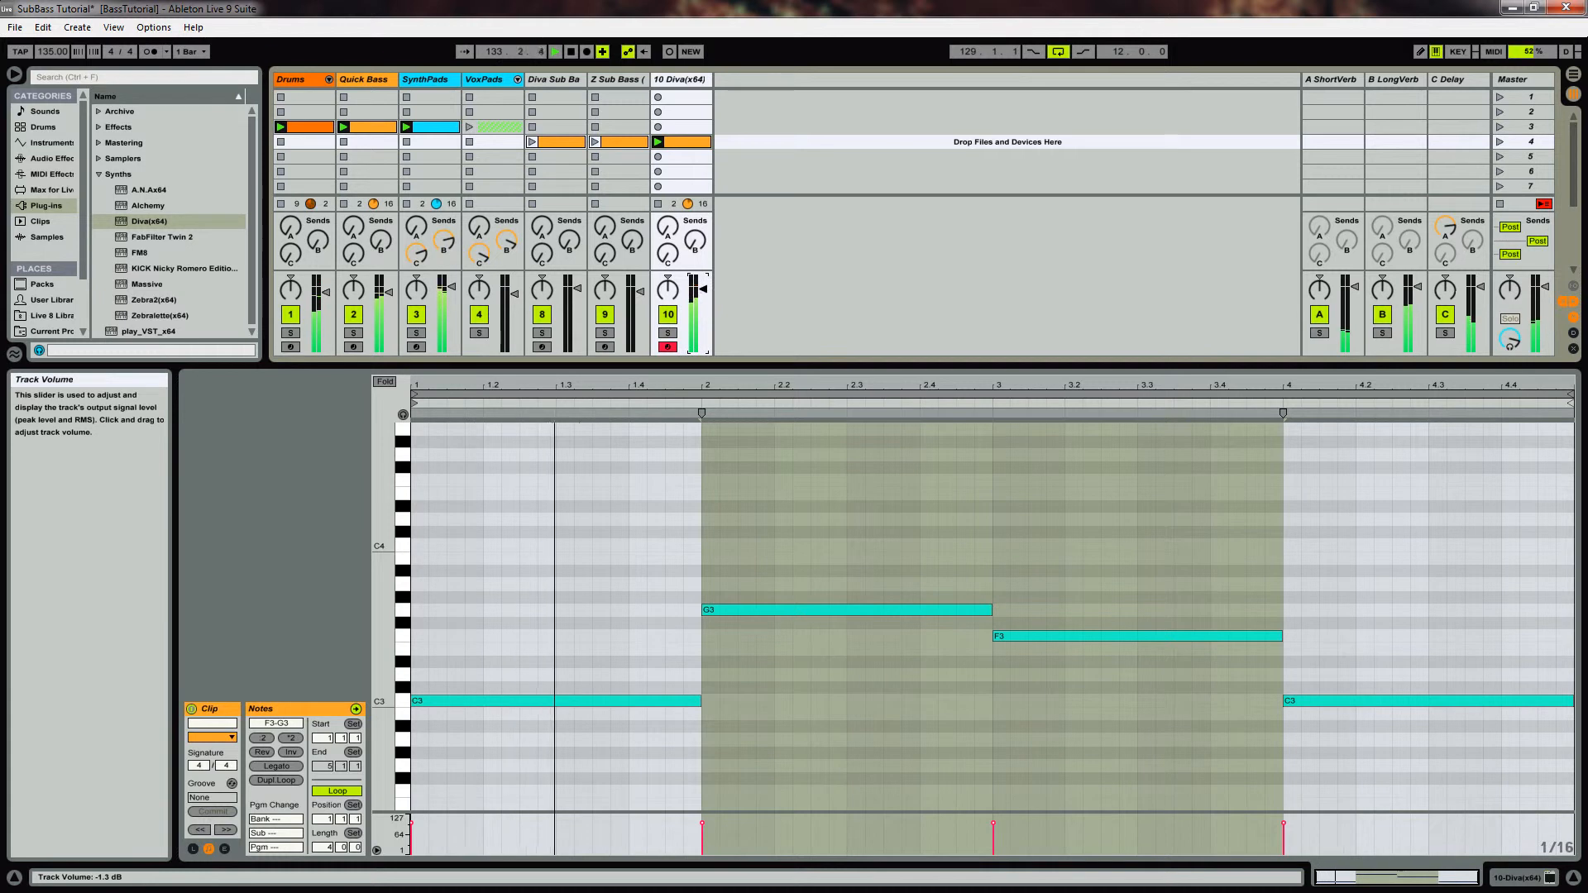
drag(706, 289, 705, 297)
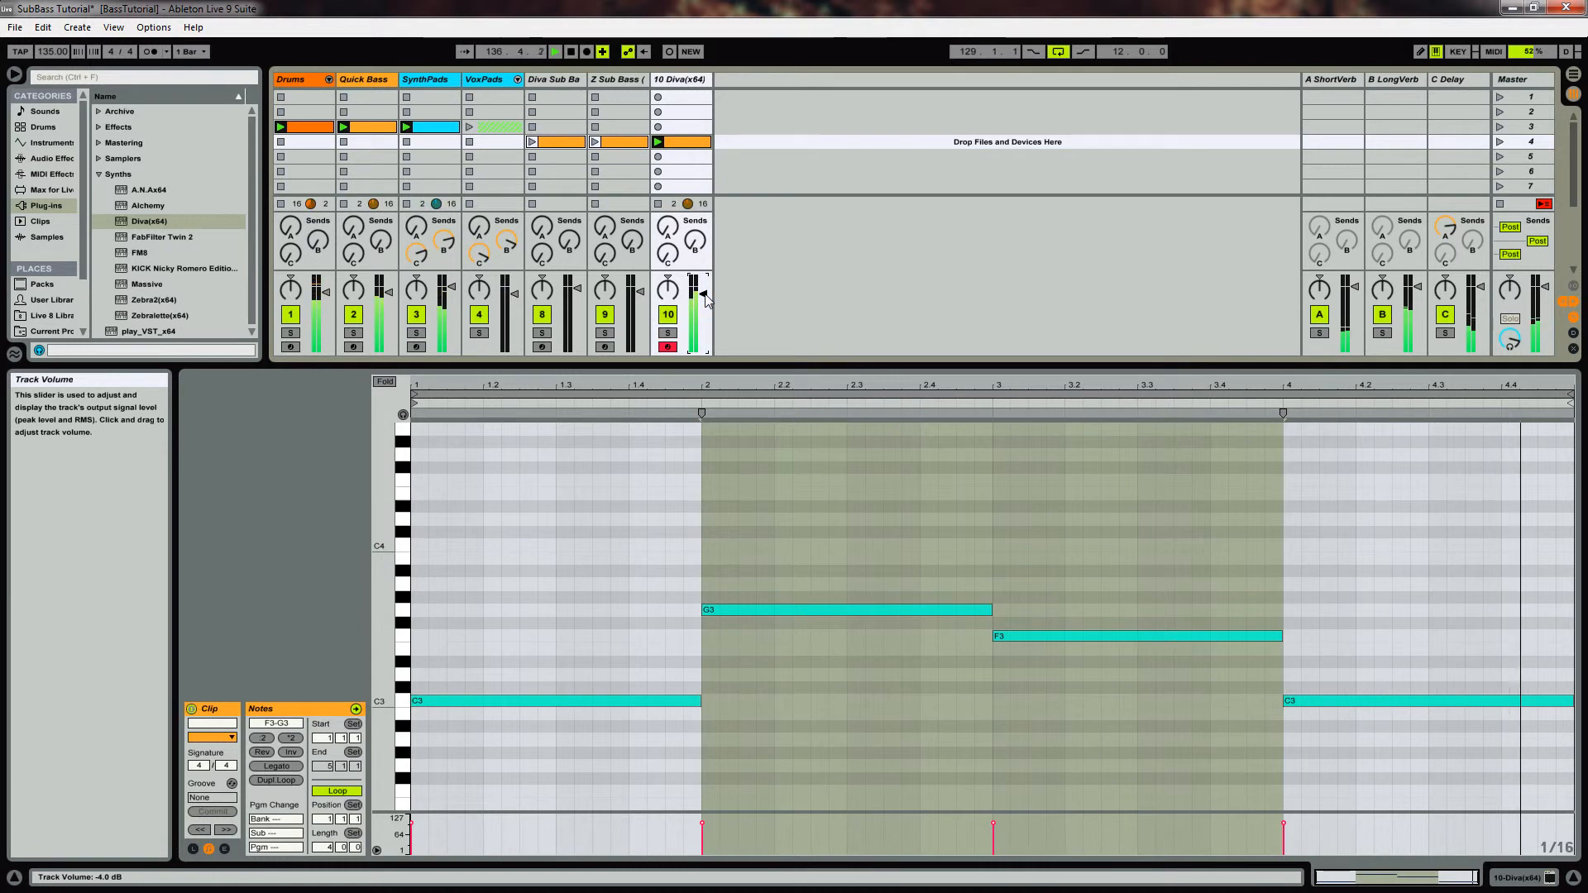
Show the Diva track's device chain and add a Compressor audio effect after the Diva synth.
double_click(670, 83)
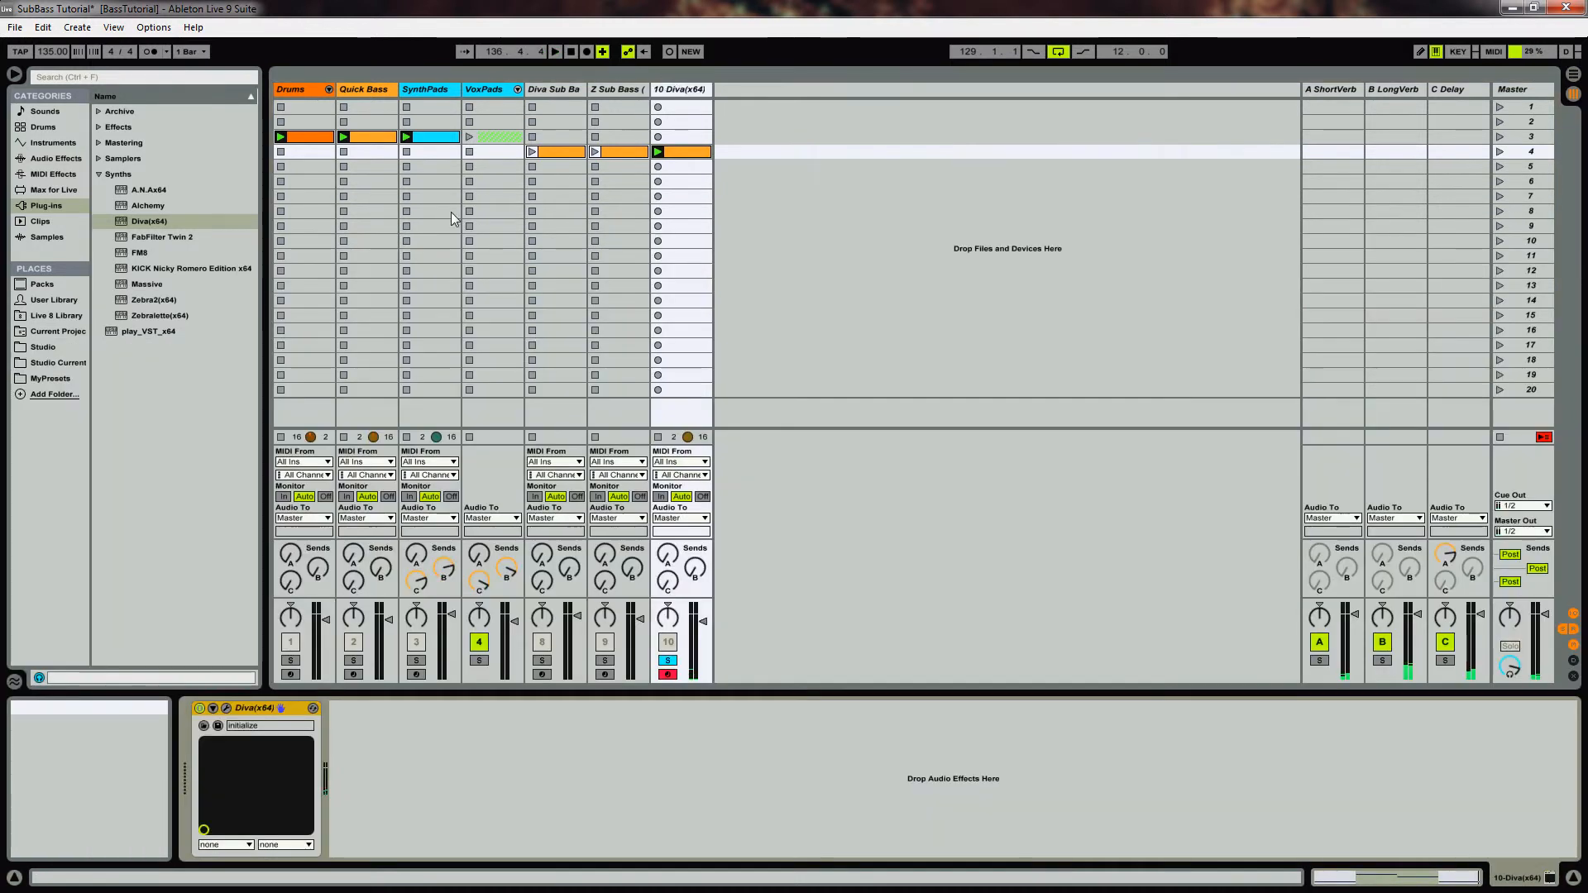
click(57, 159)
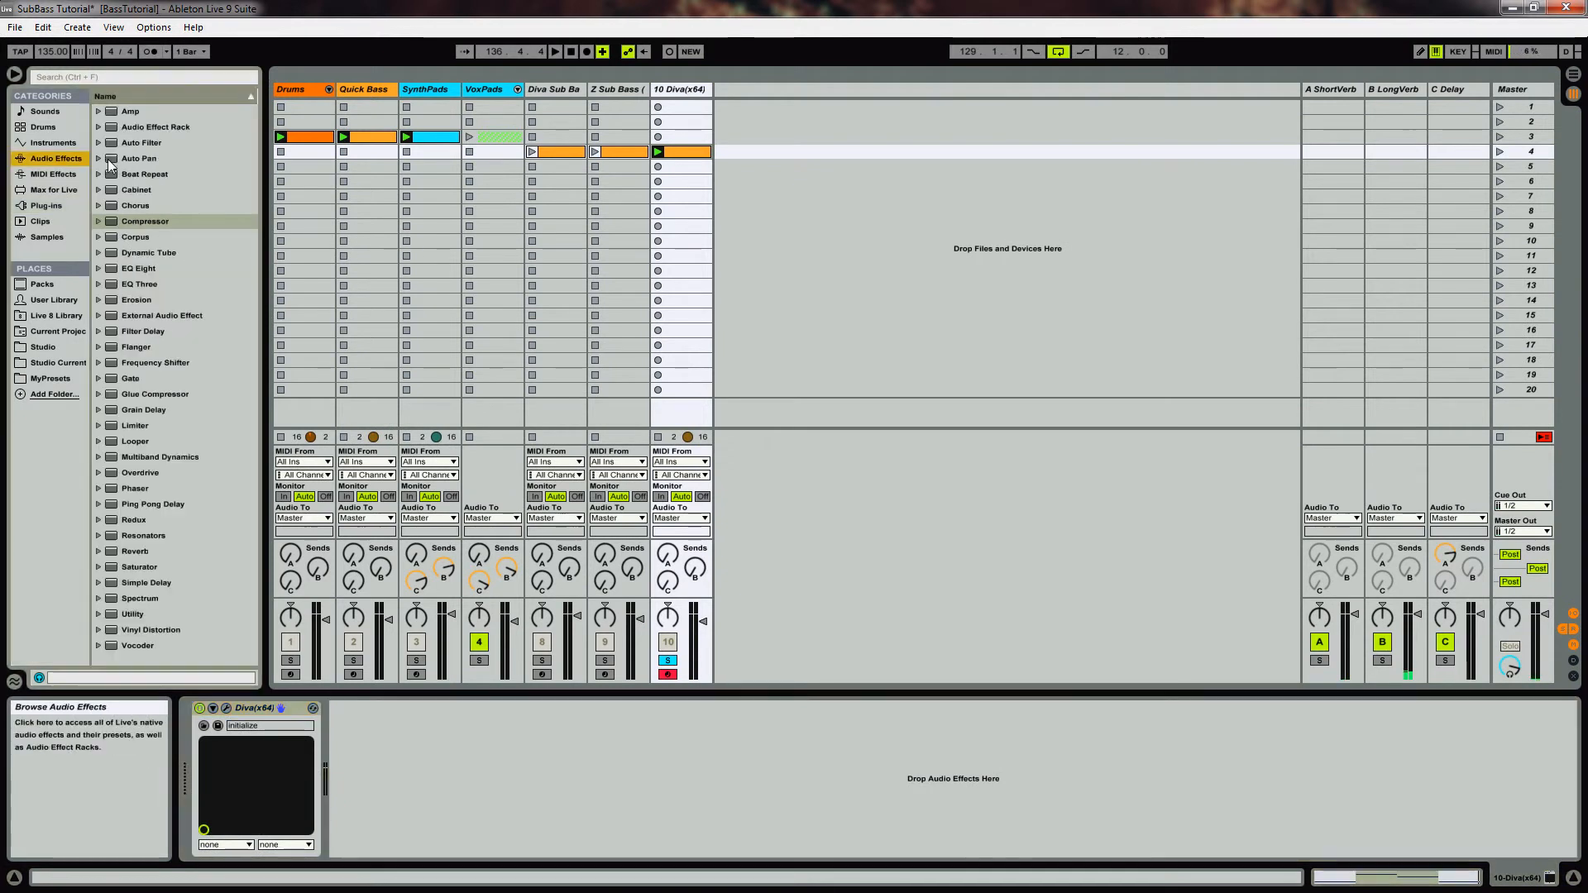
drag(149, 221, 384, 768)
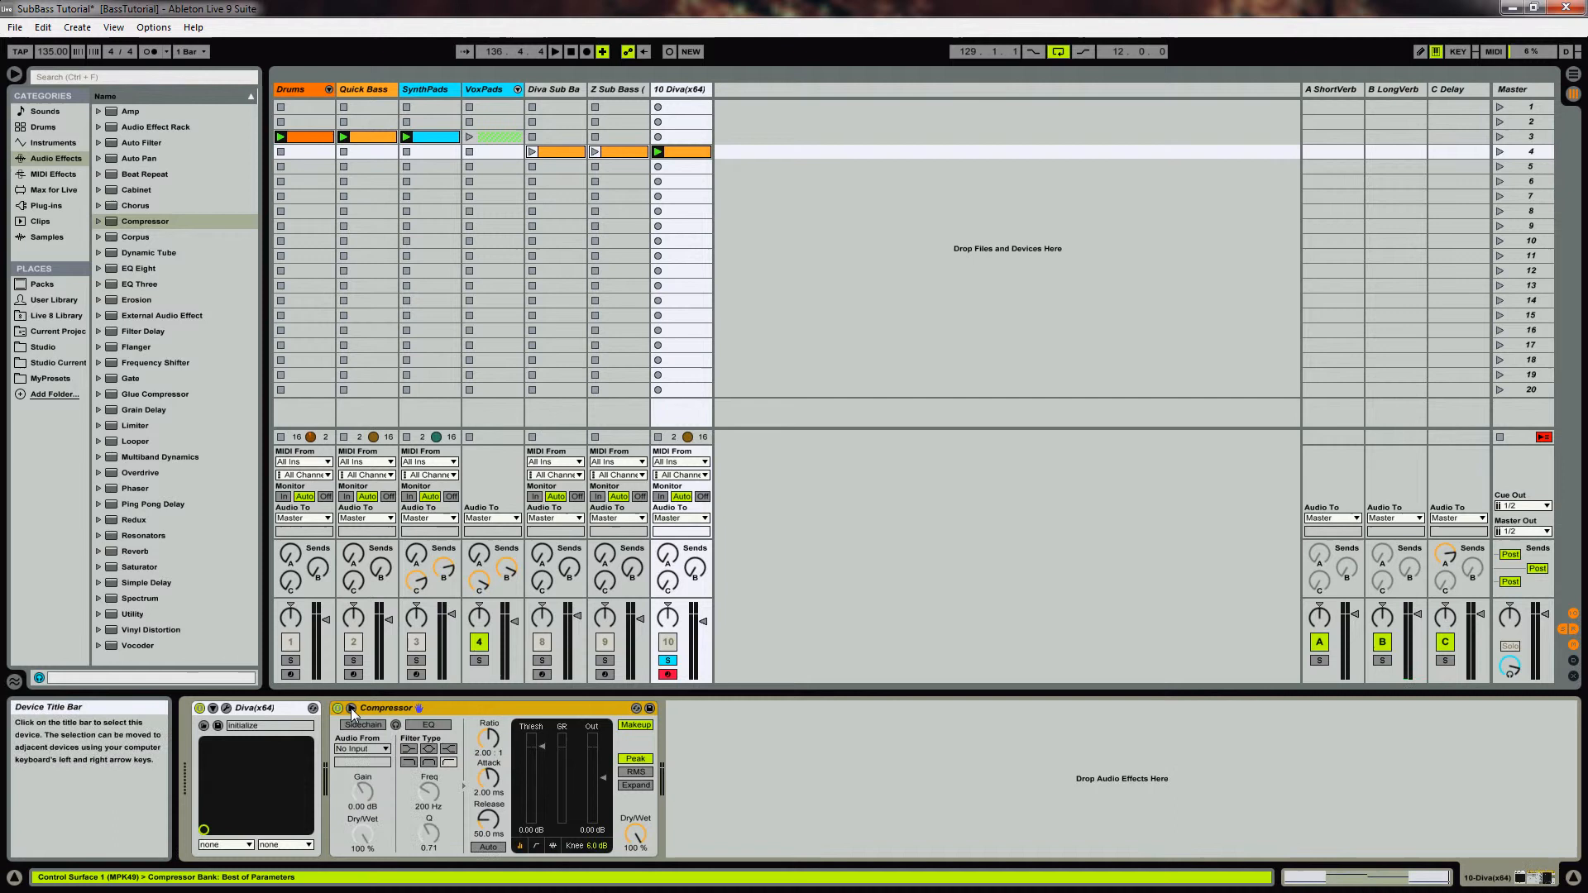
Sidechain the Compressor from the Drums track, using TranceyDrums | Kick | Post FX as its source.
click(355, 750)
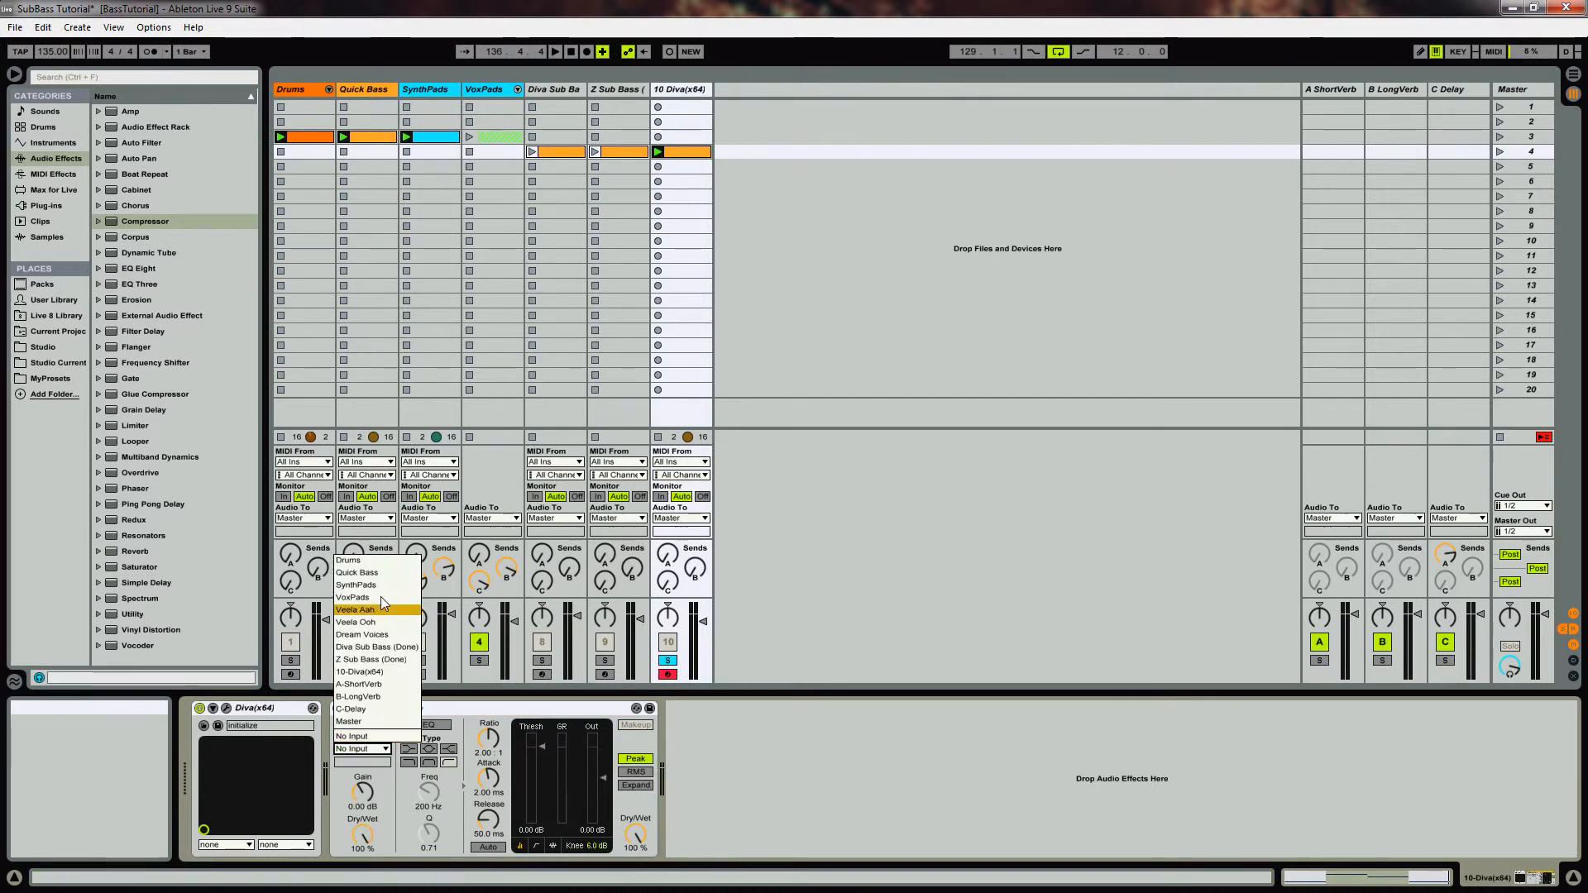
click(360, 561)
click(384, 764)
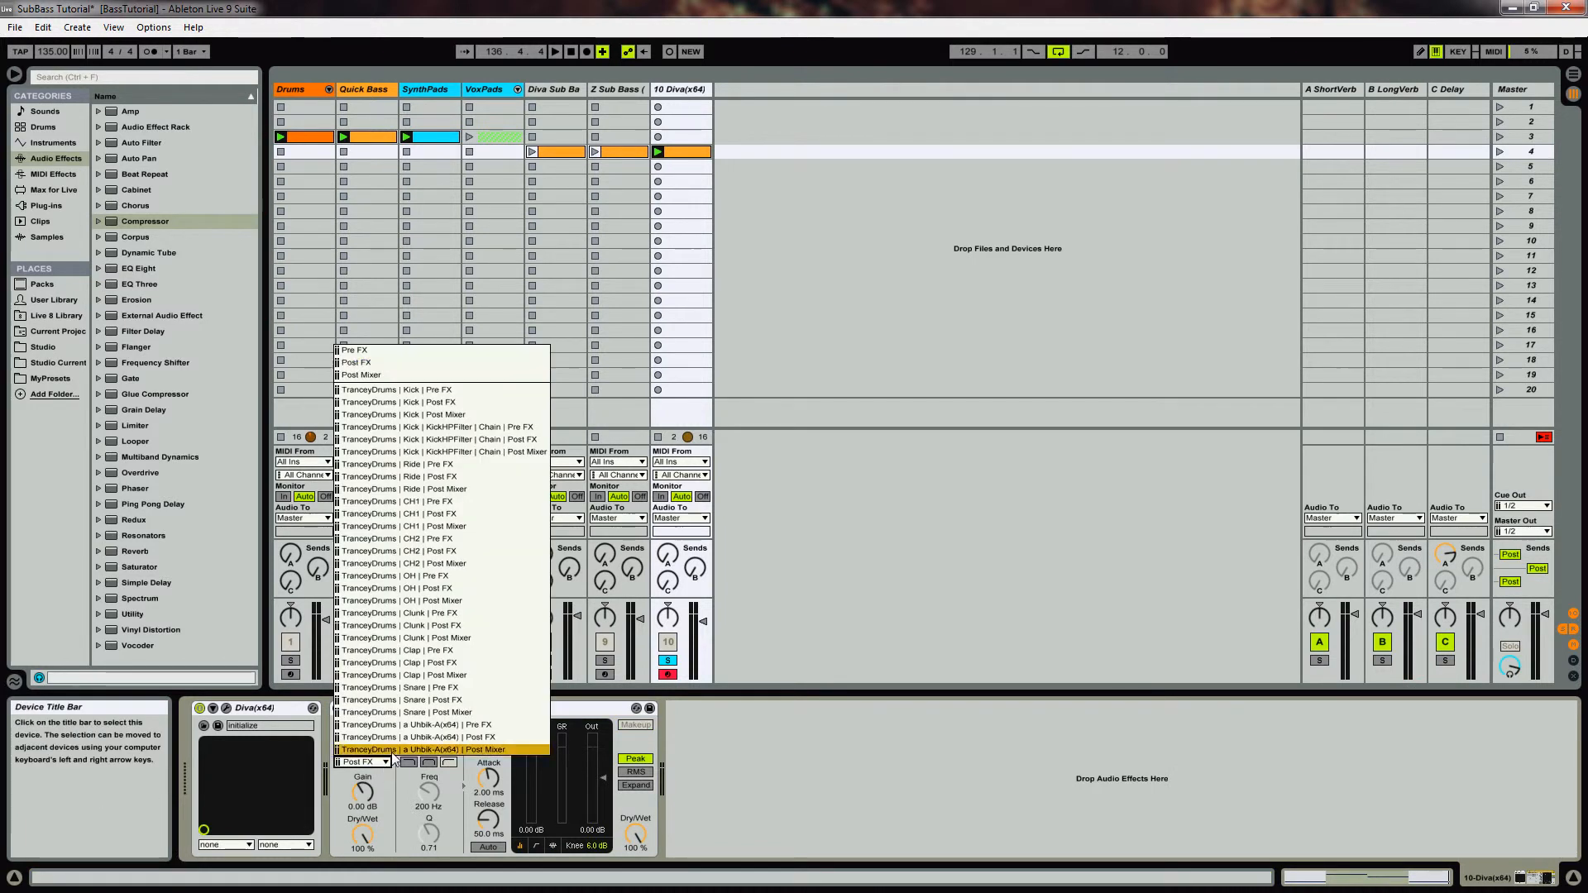
click(436, 403)
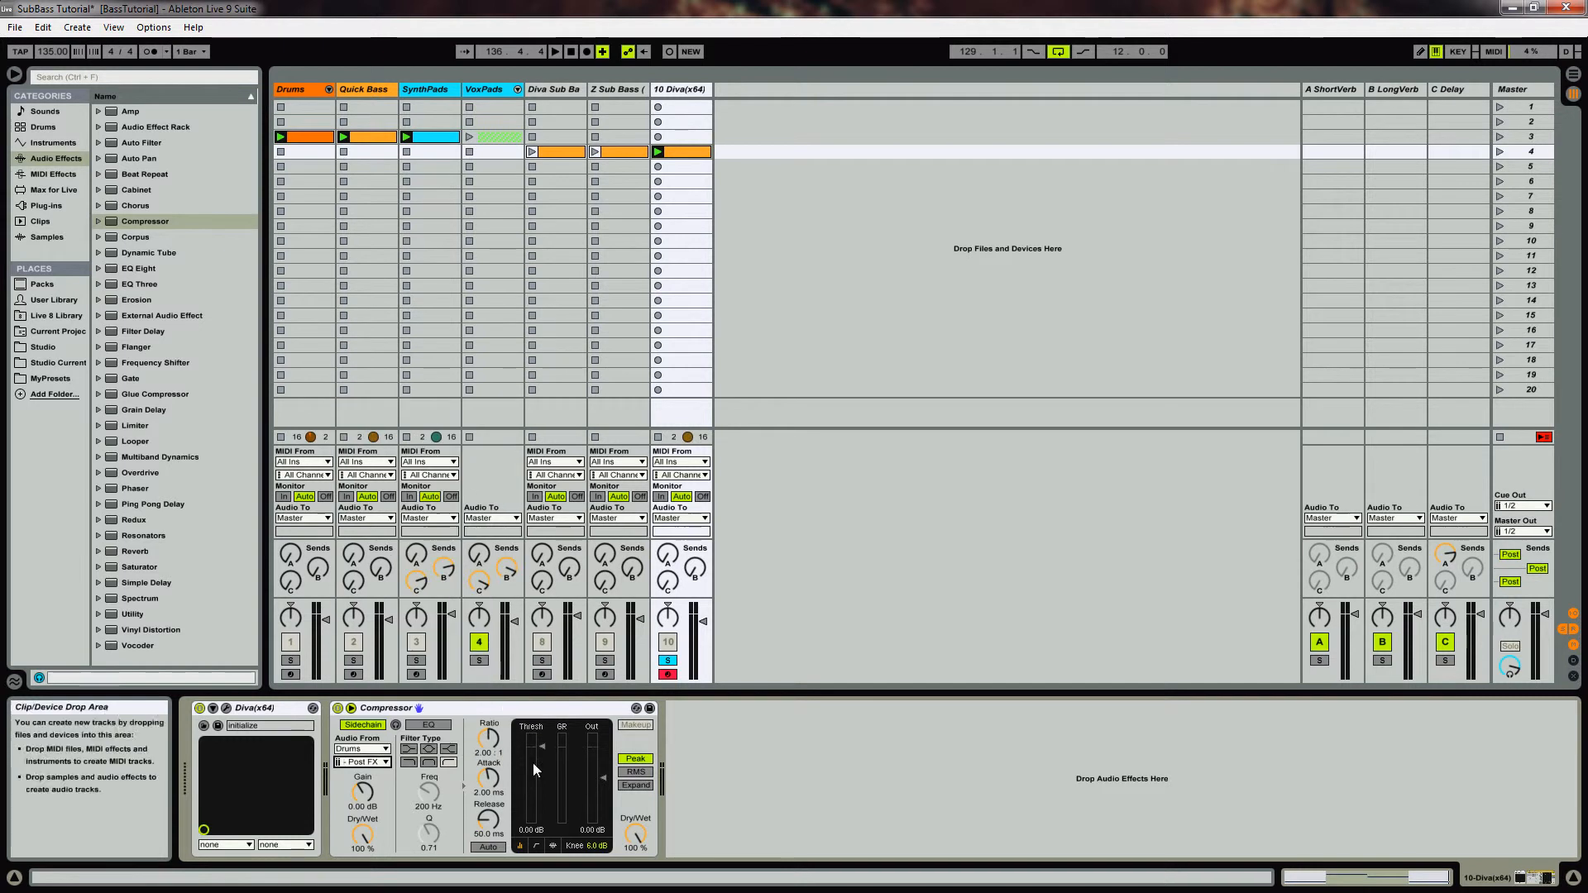
Show the Compressor's gain reduction view and, during playback, set threshold to -18.1 dB, ratio to 3.15:1 and release to 106 ms.
click(554, 846)
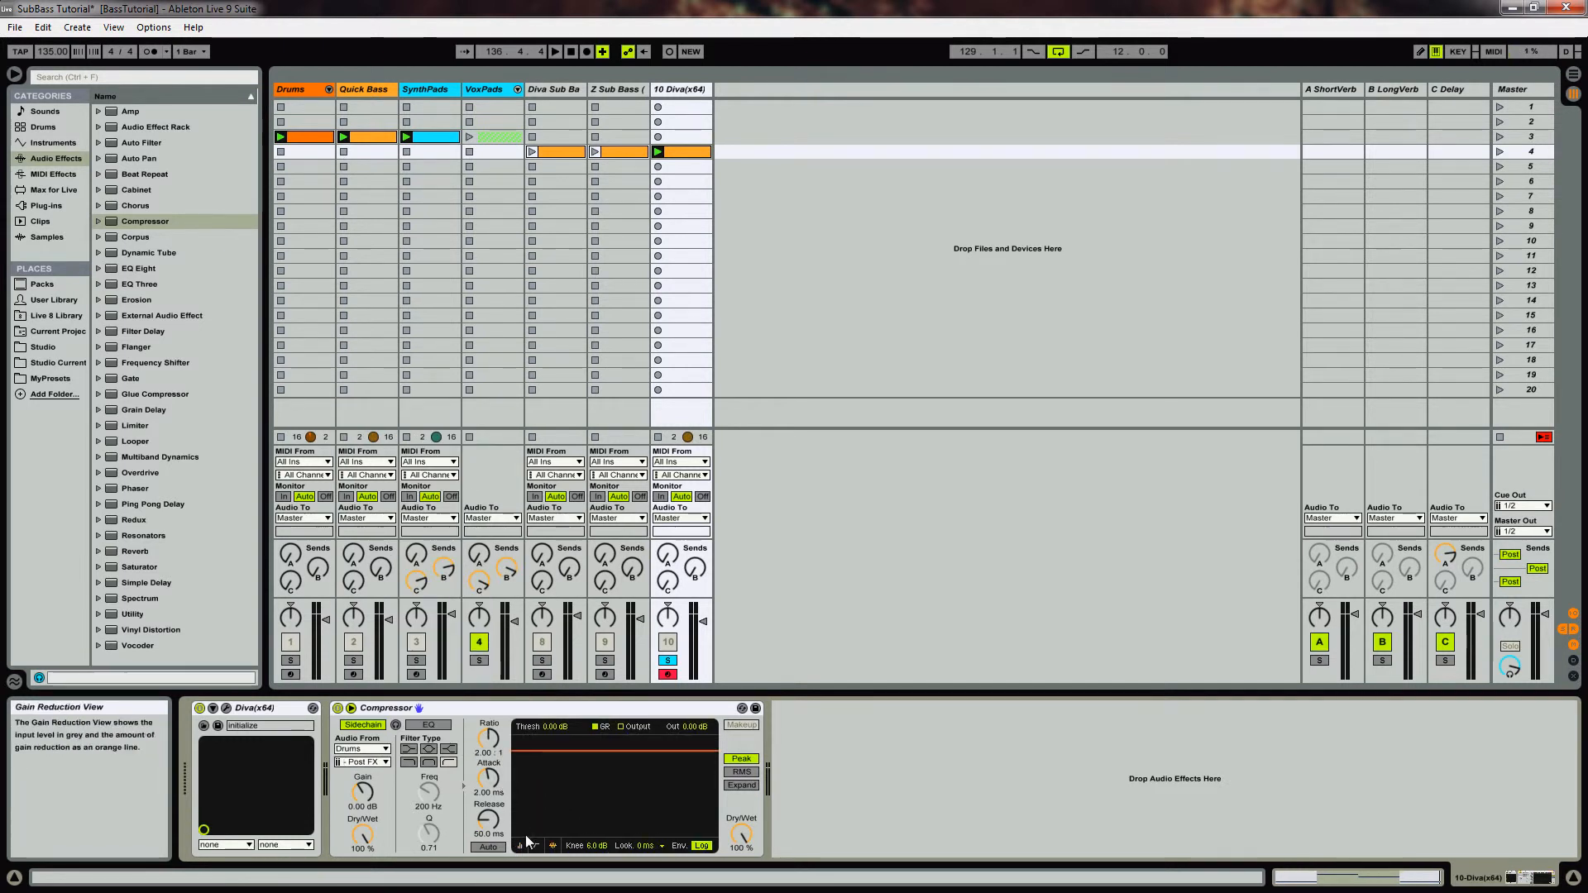
key(space)
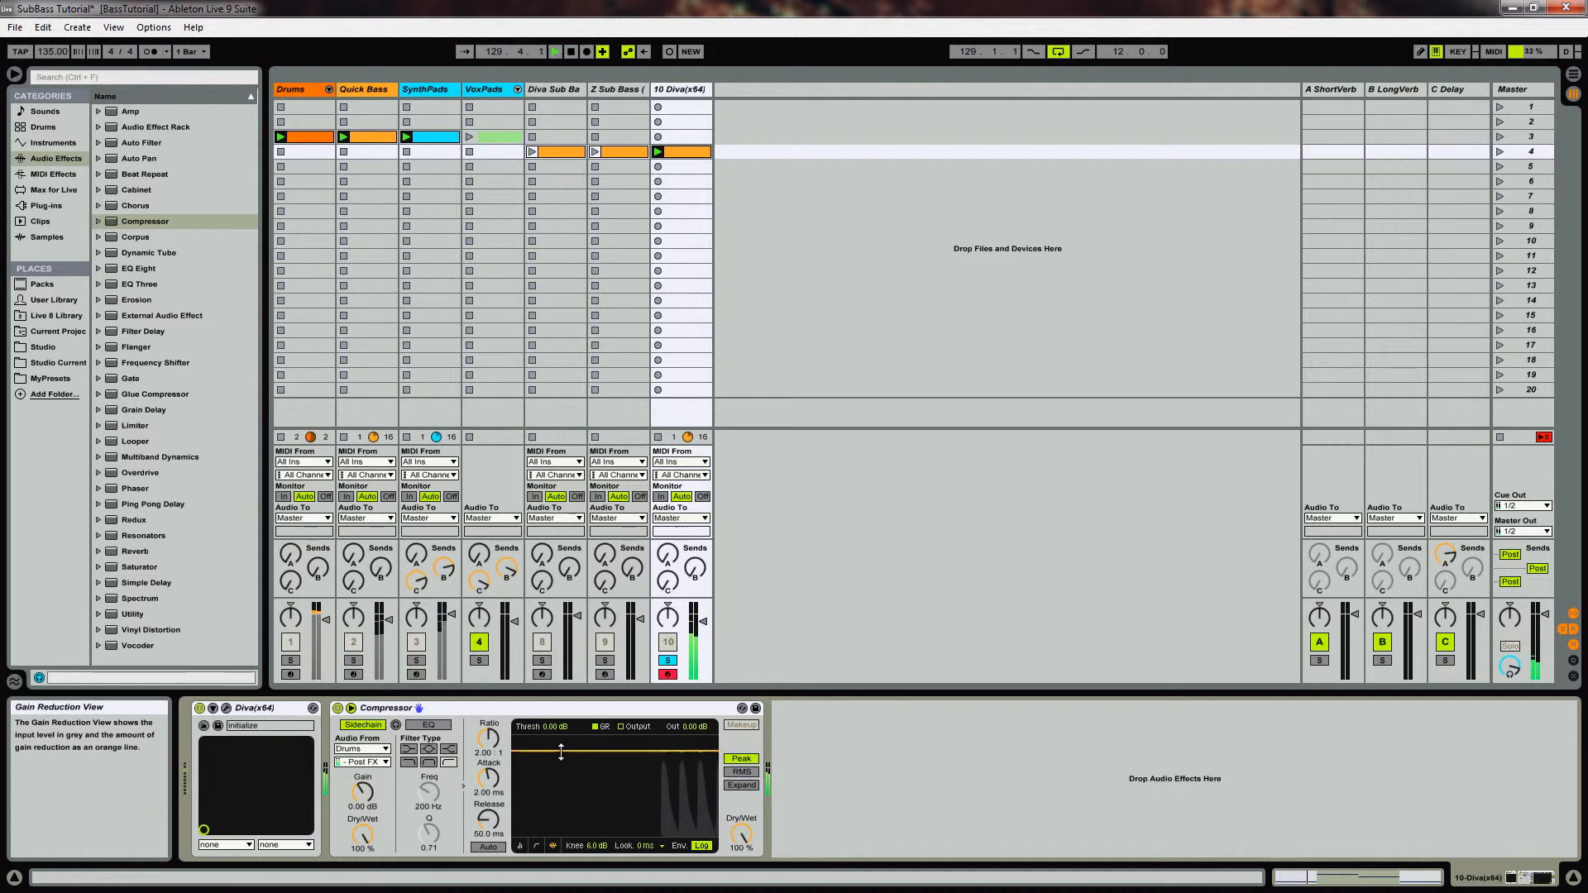
drag(563, 753, 562, 797)
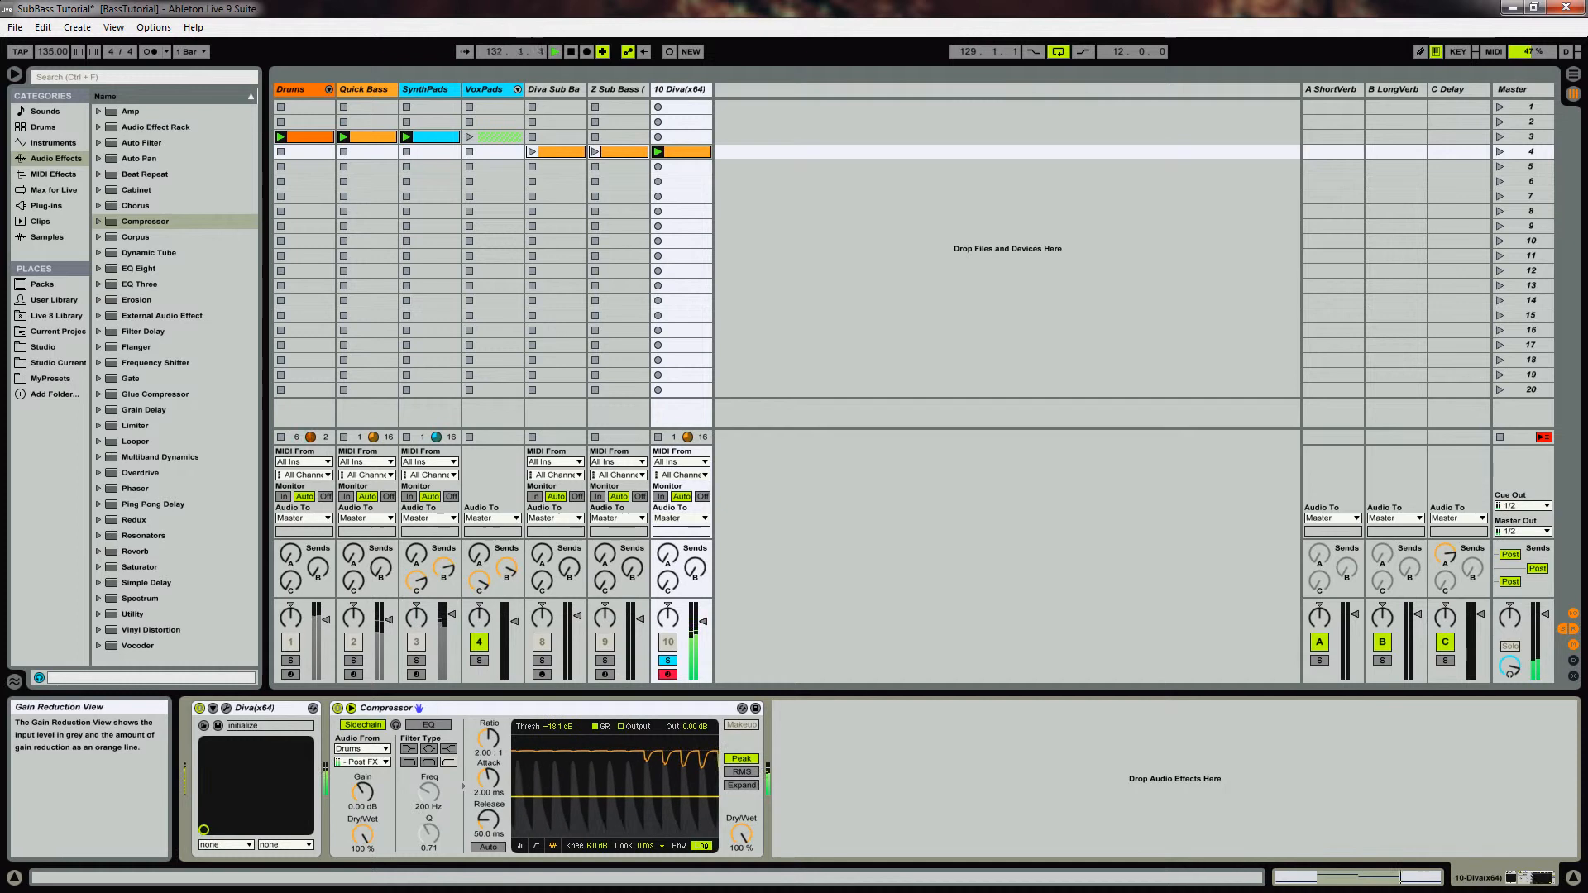
drag(489, 744, 494, 728)
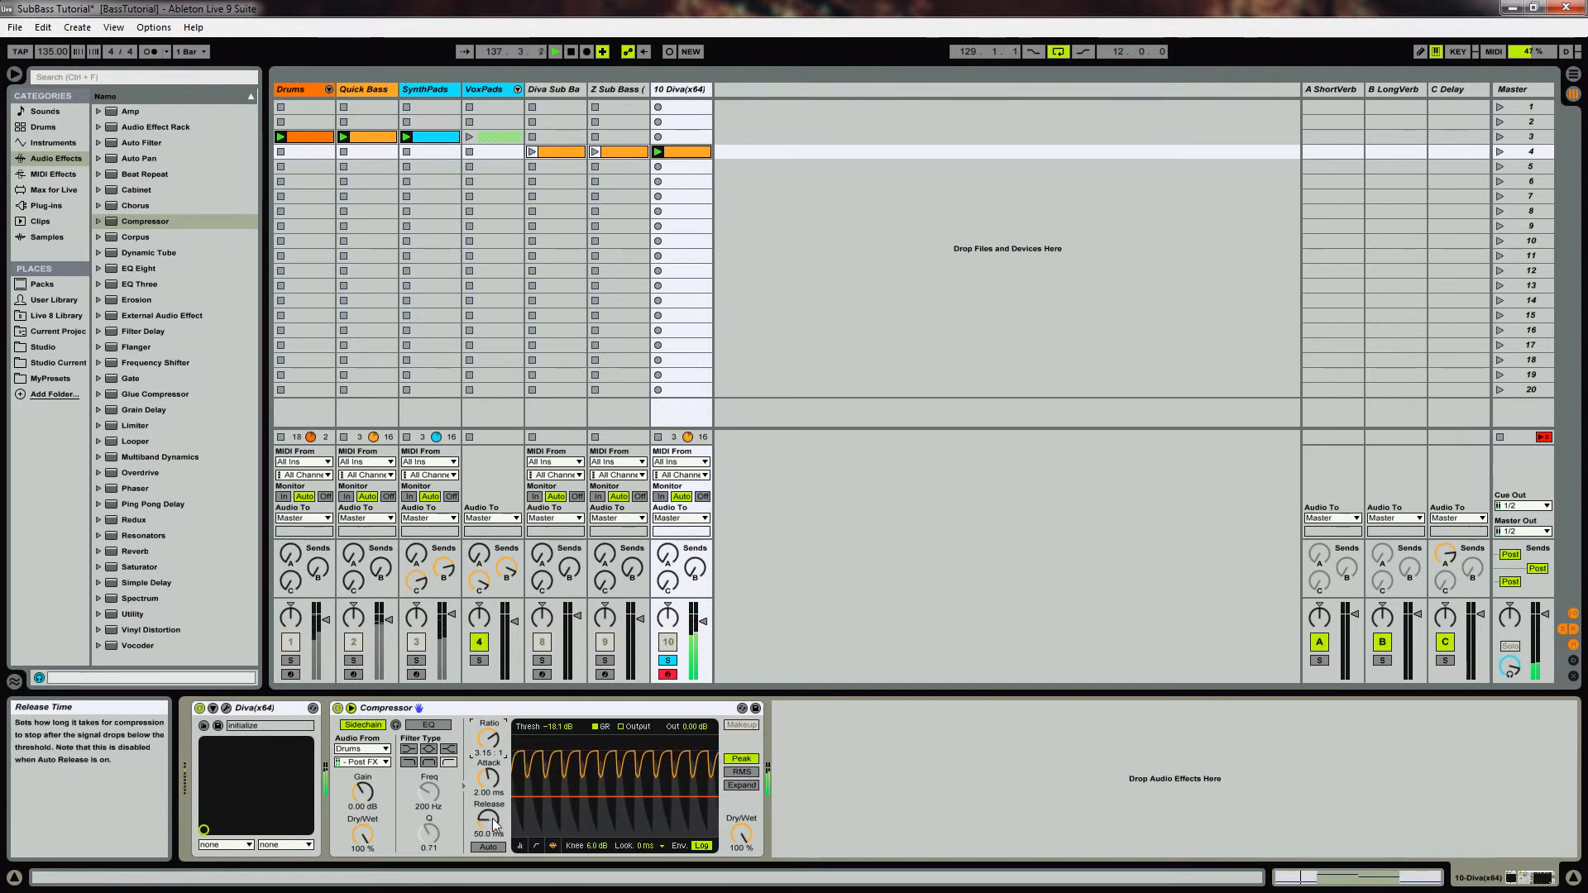
mouse_move(494, 825)
mouse_down()
mouse_move(493, 800)
mouse_move(487, 816)
mouse_up()
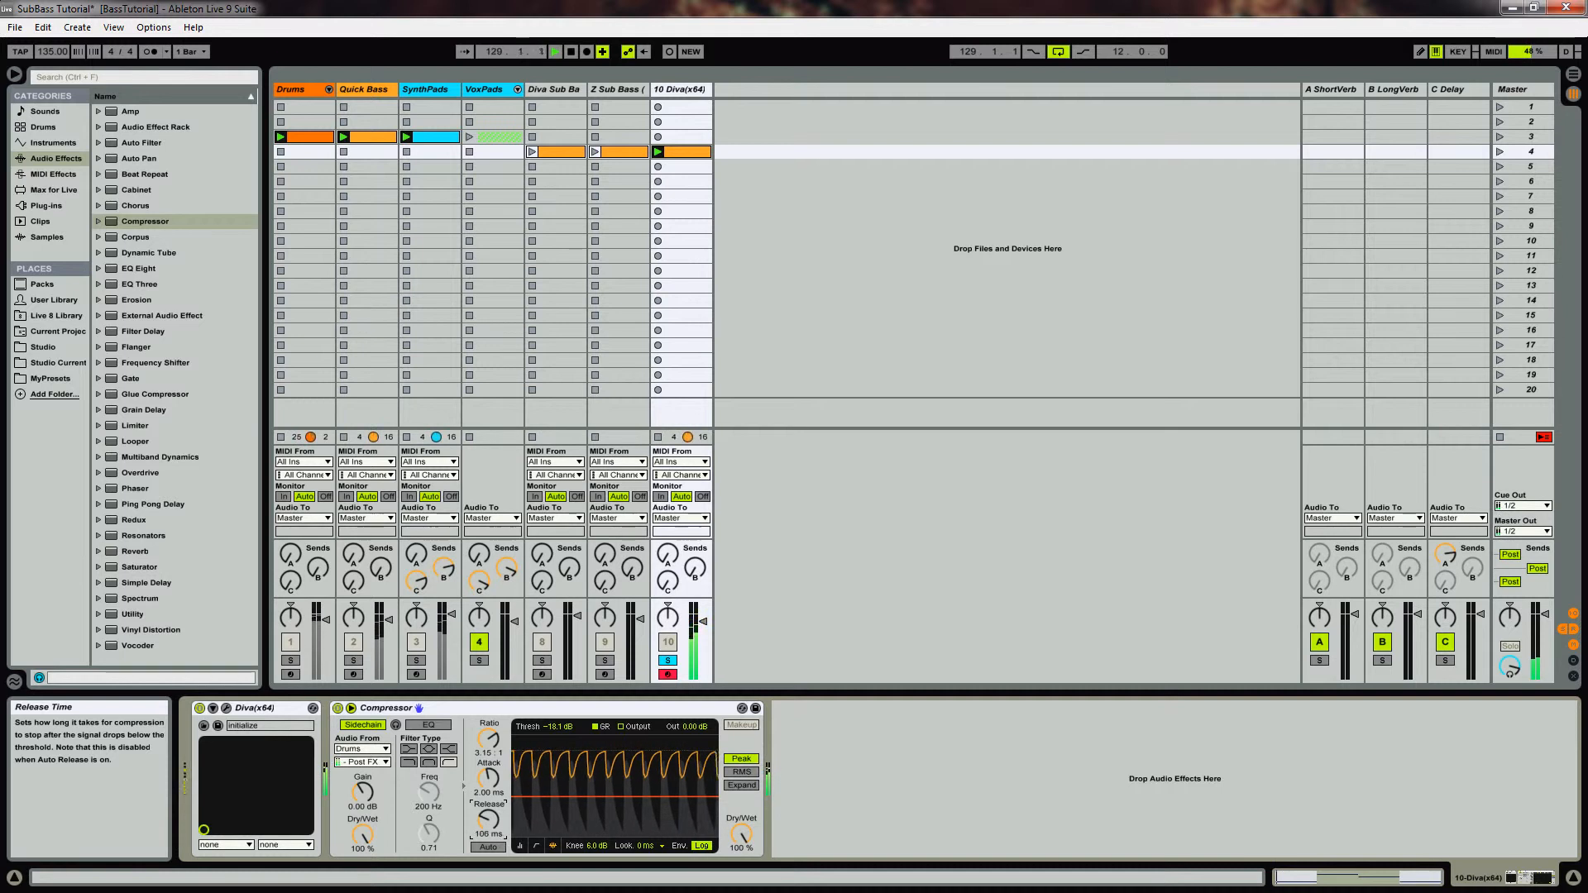
Refine the Compressor in the full mix to 65.7 ms release and -14.2 dB threshold, comparing with the Diva track muted.
click(666, 661)
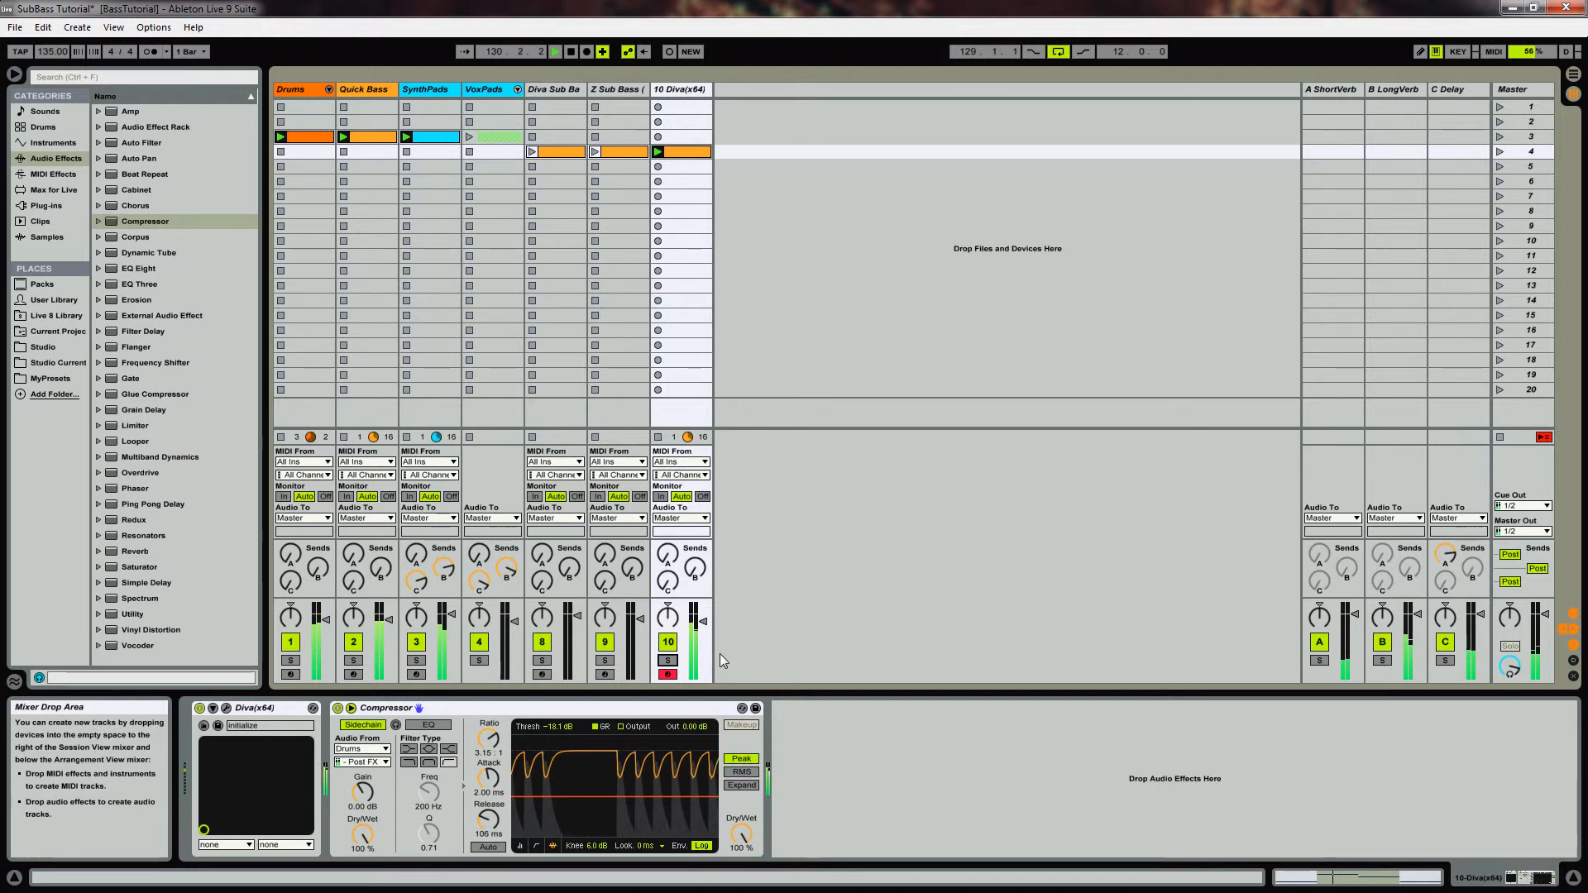
drag(488, 819, 488, 825)
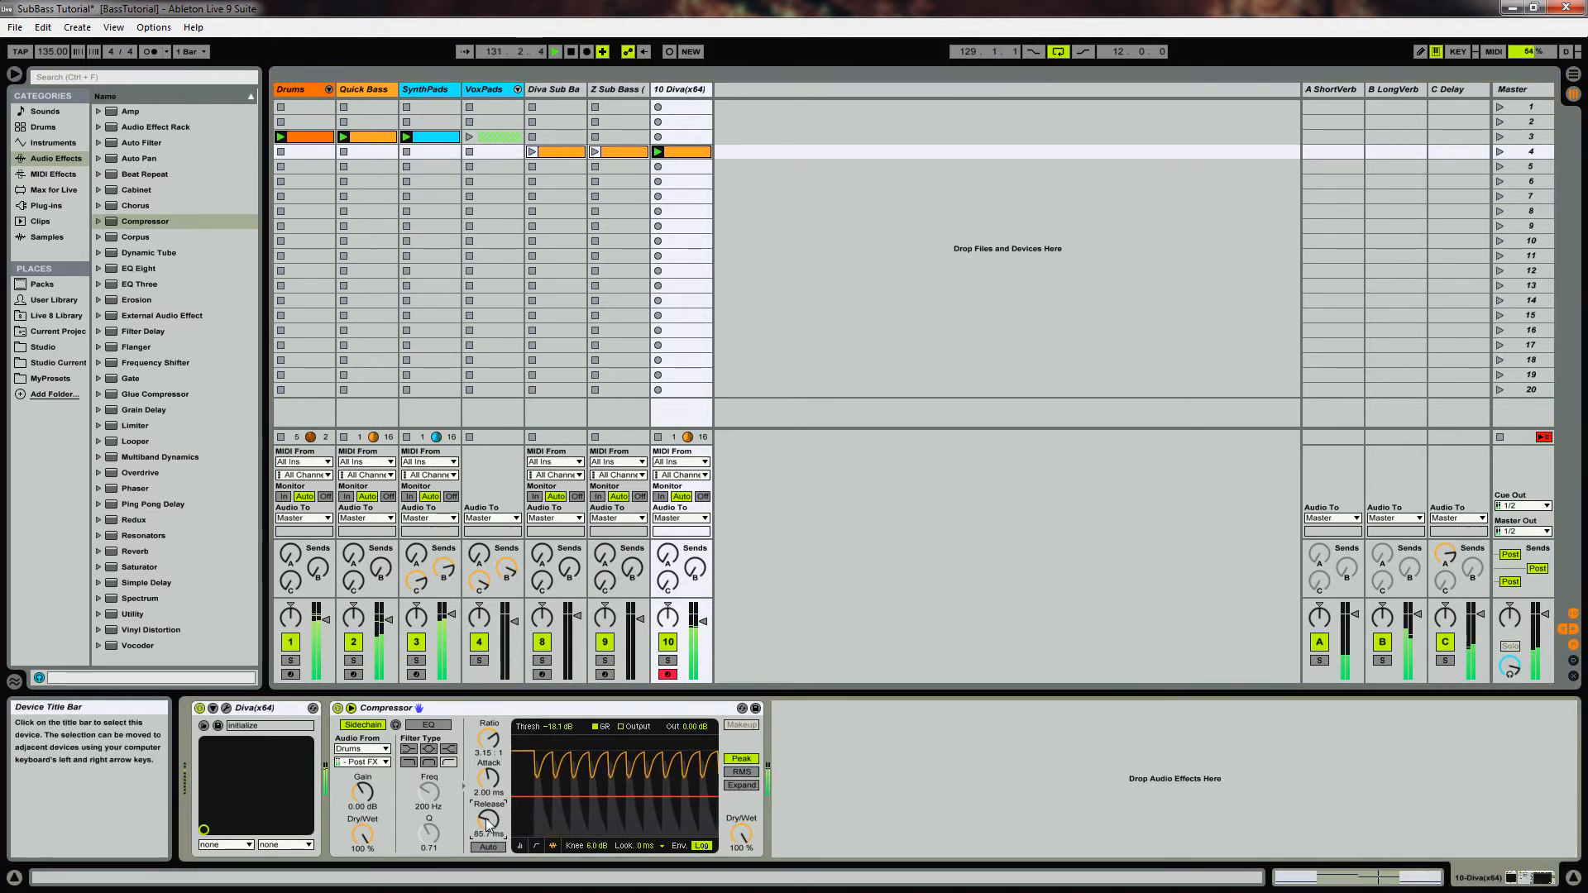
drag(612, 796, 544, 785)
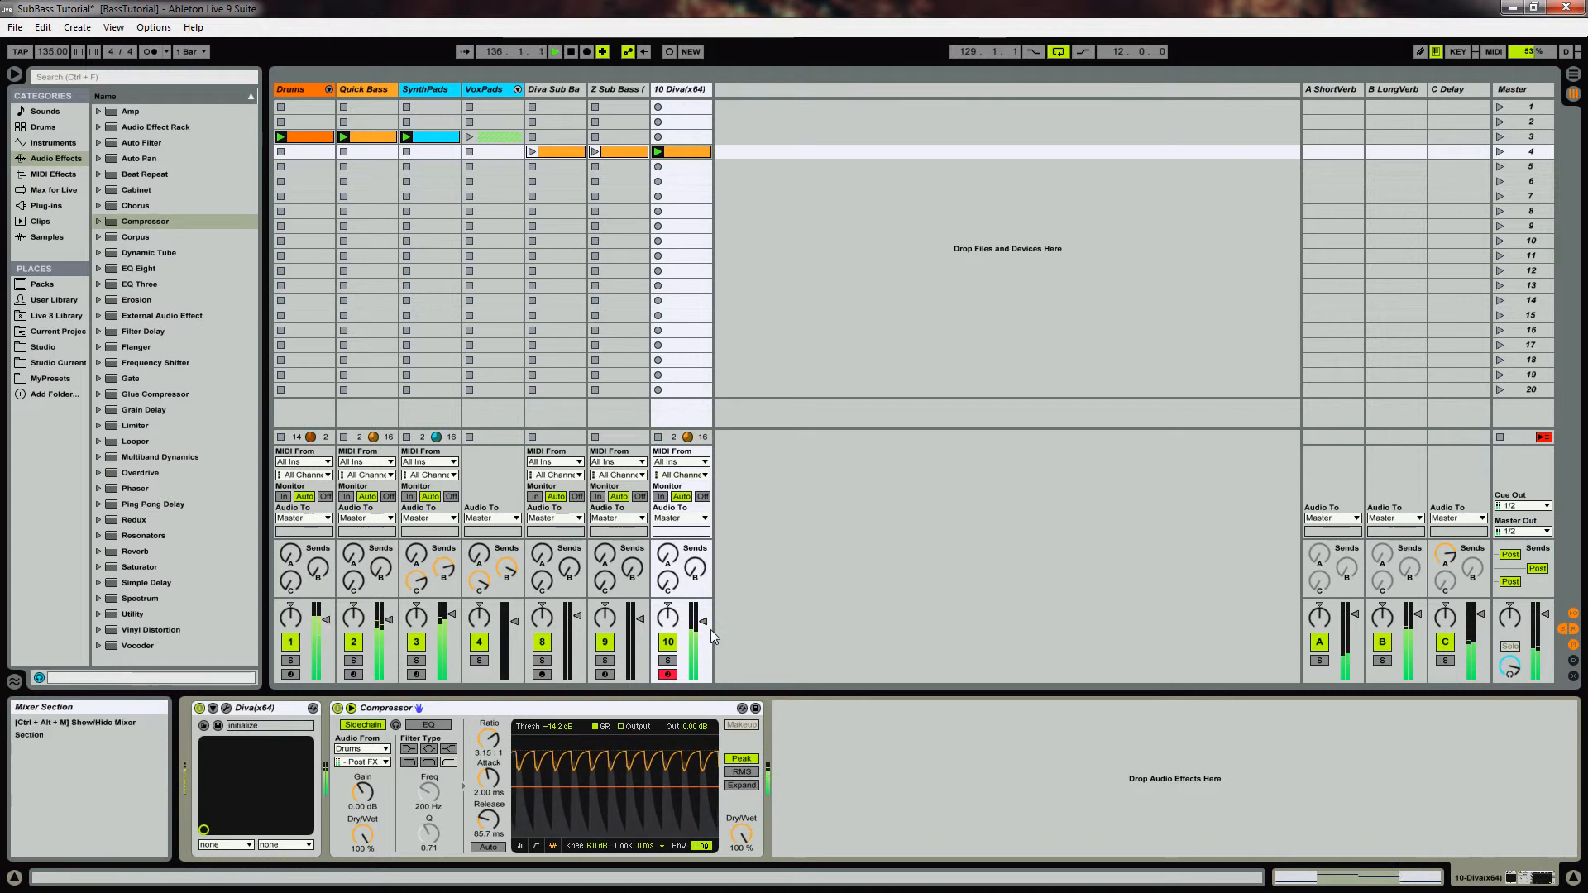
click(667, 642)
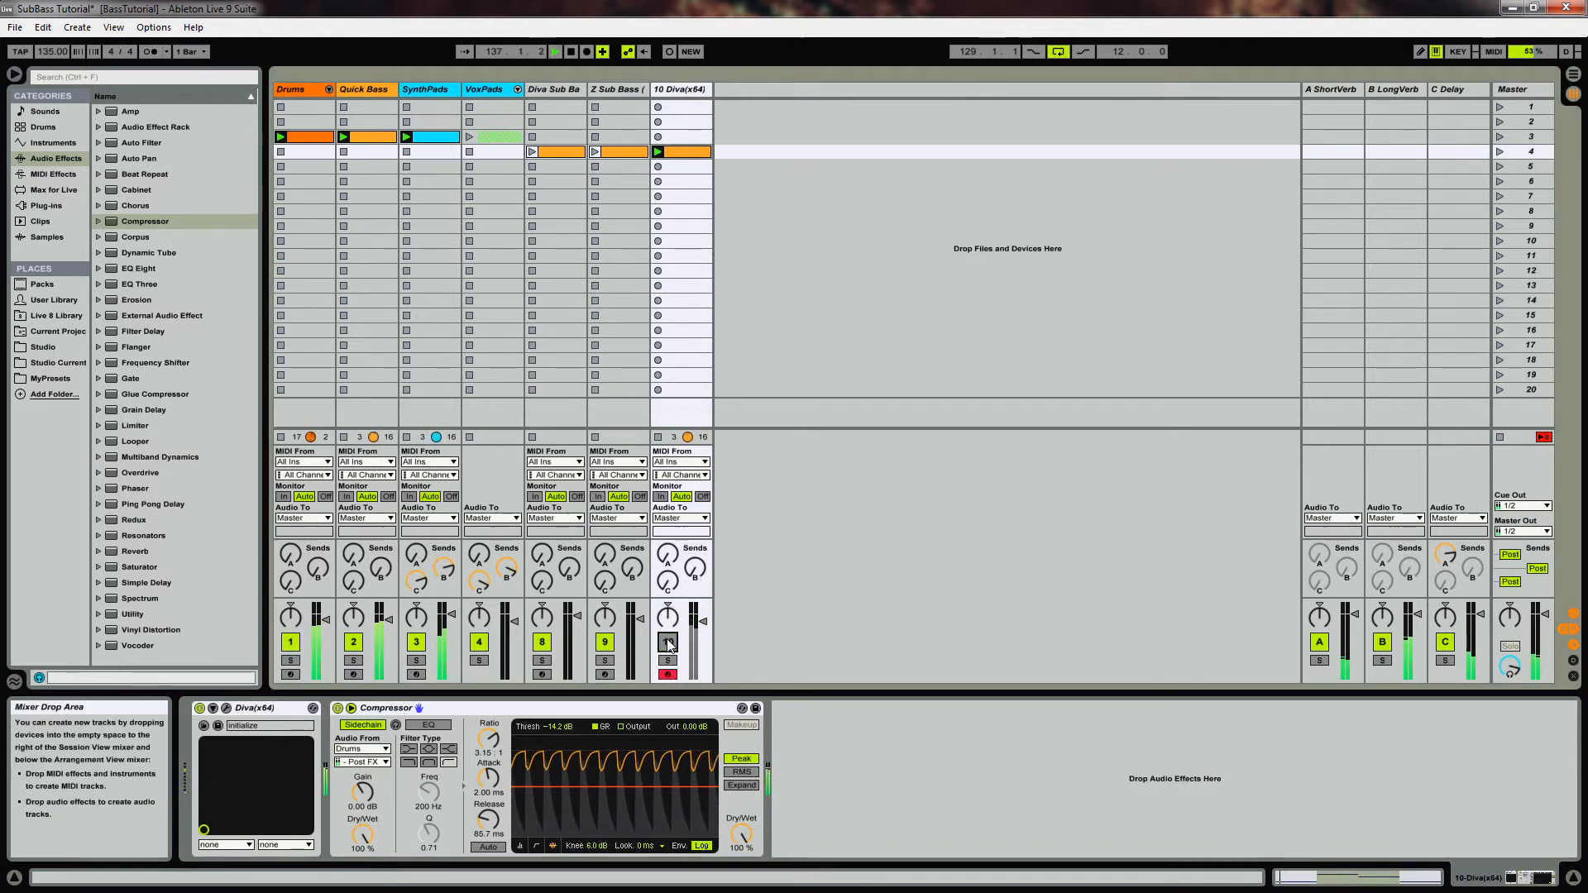
click(667, 642)
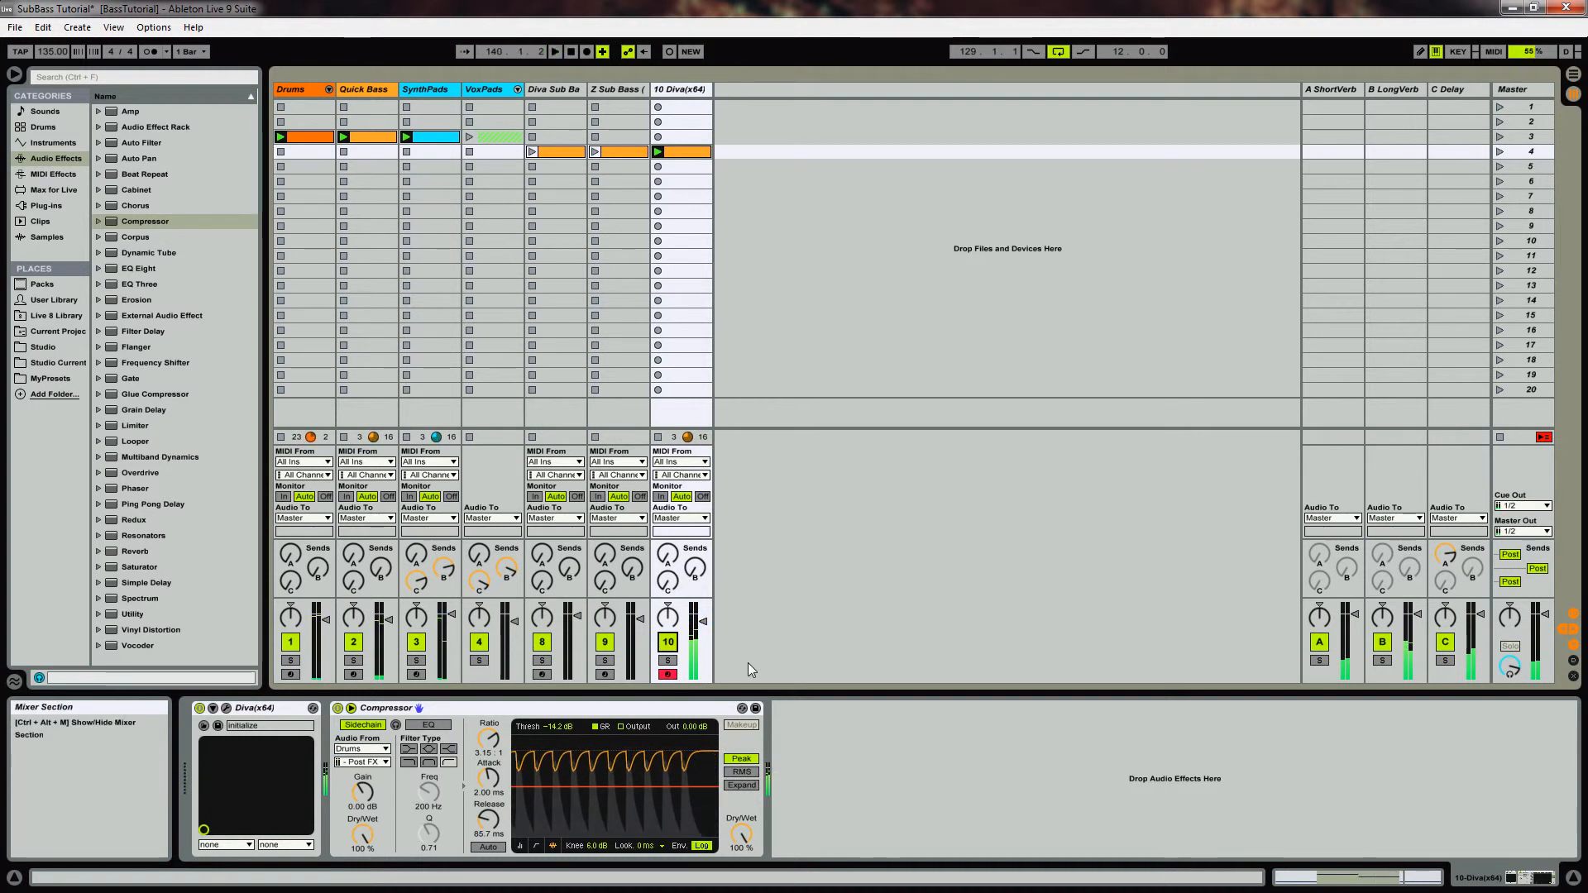
Show the Quick Bass track's device chain and examine the EQ Eight's side and mid curves.
click(363, 89)
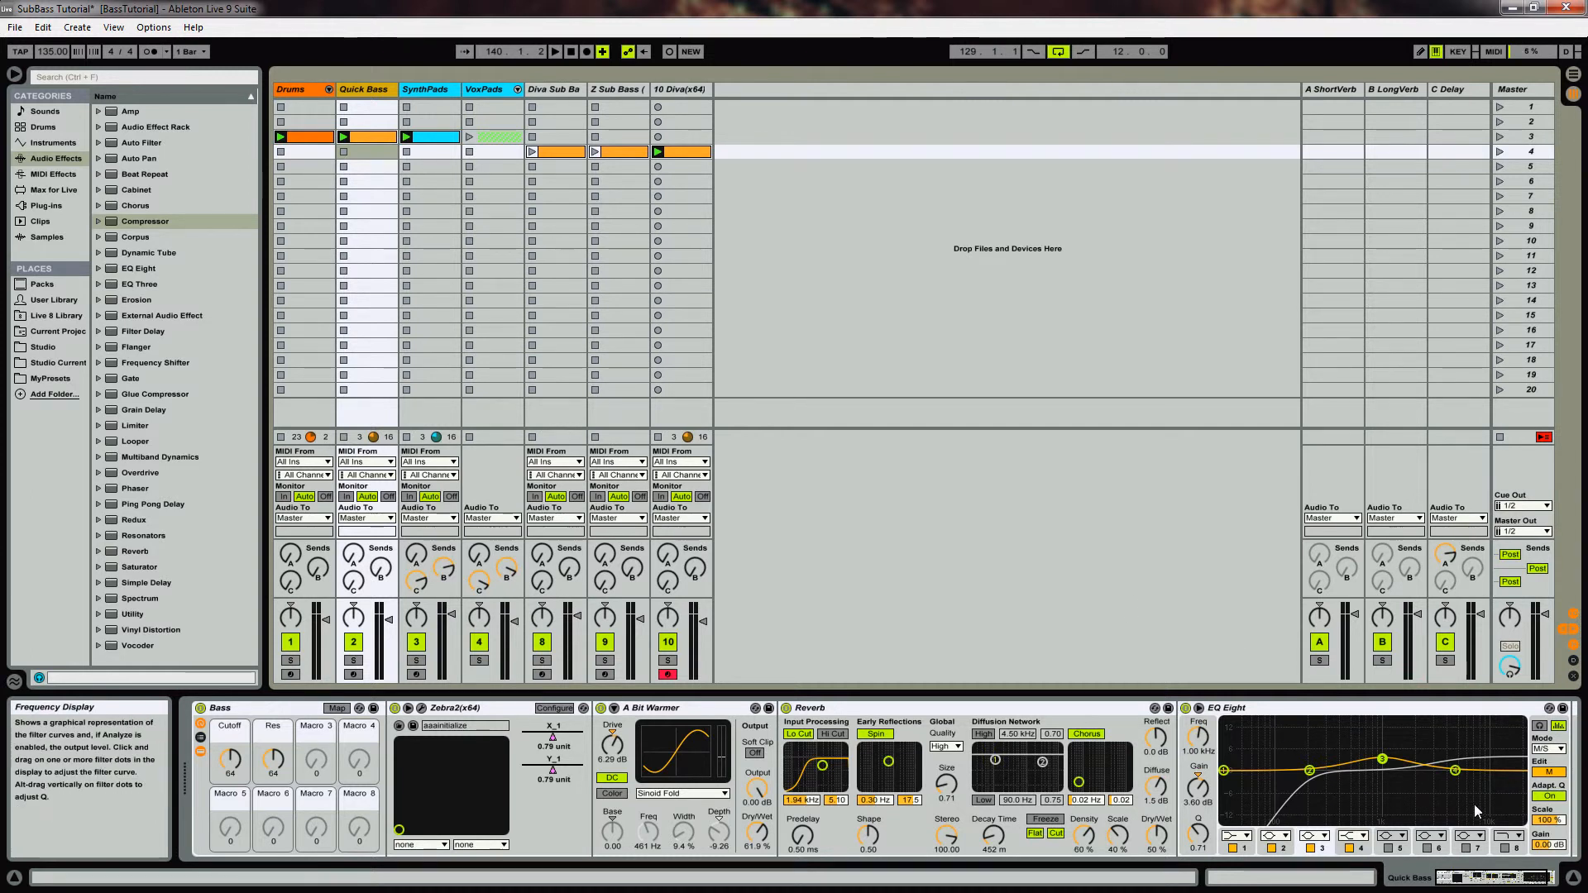
click(1555, 774)
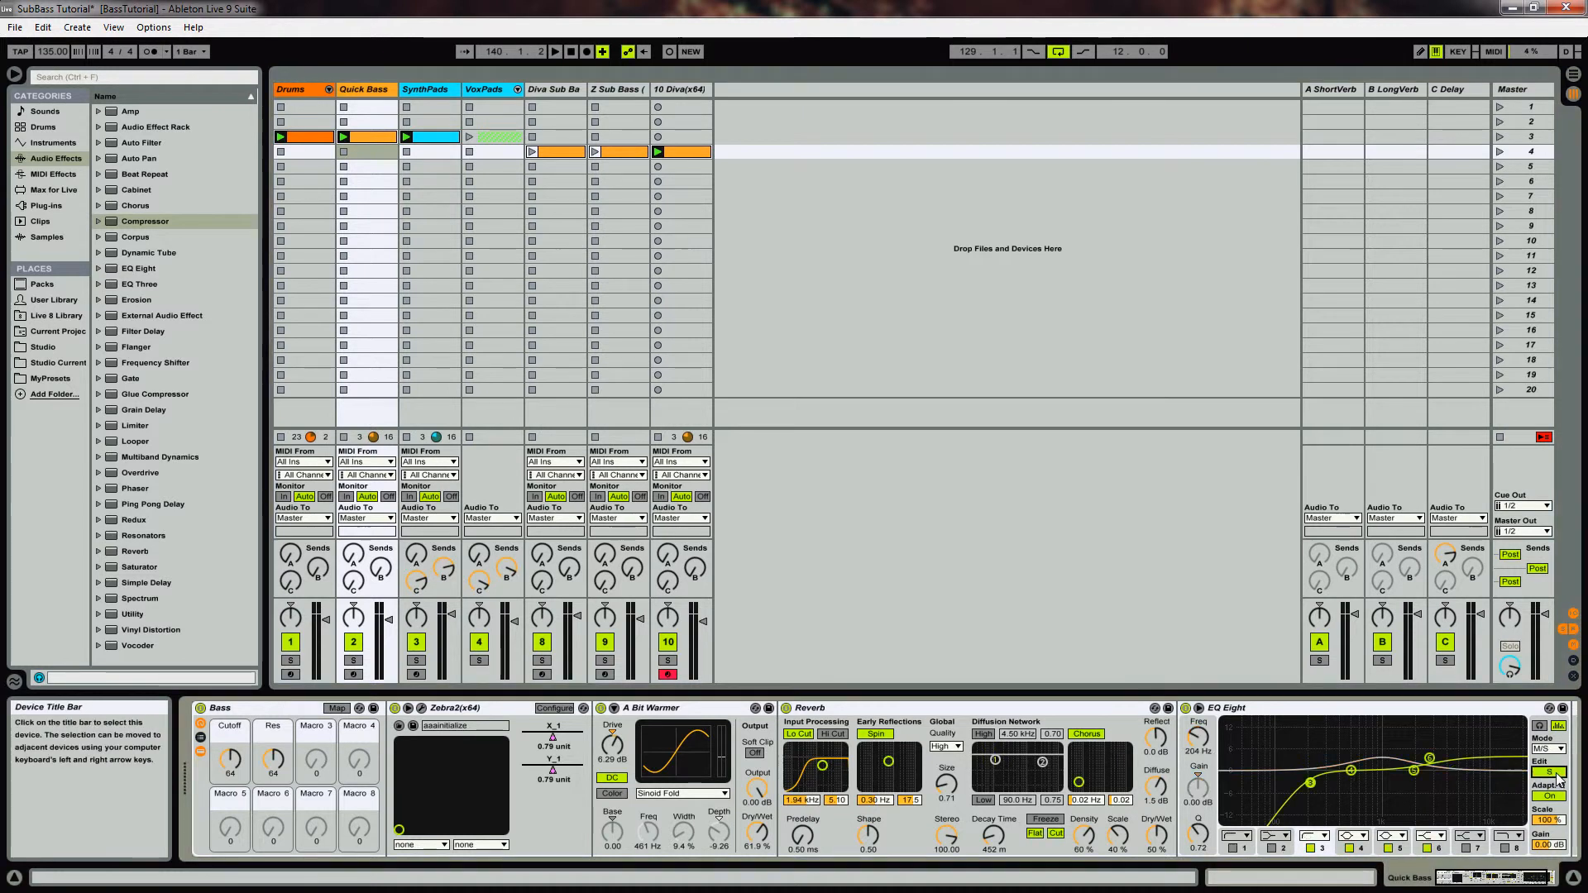
click(1556, 774)
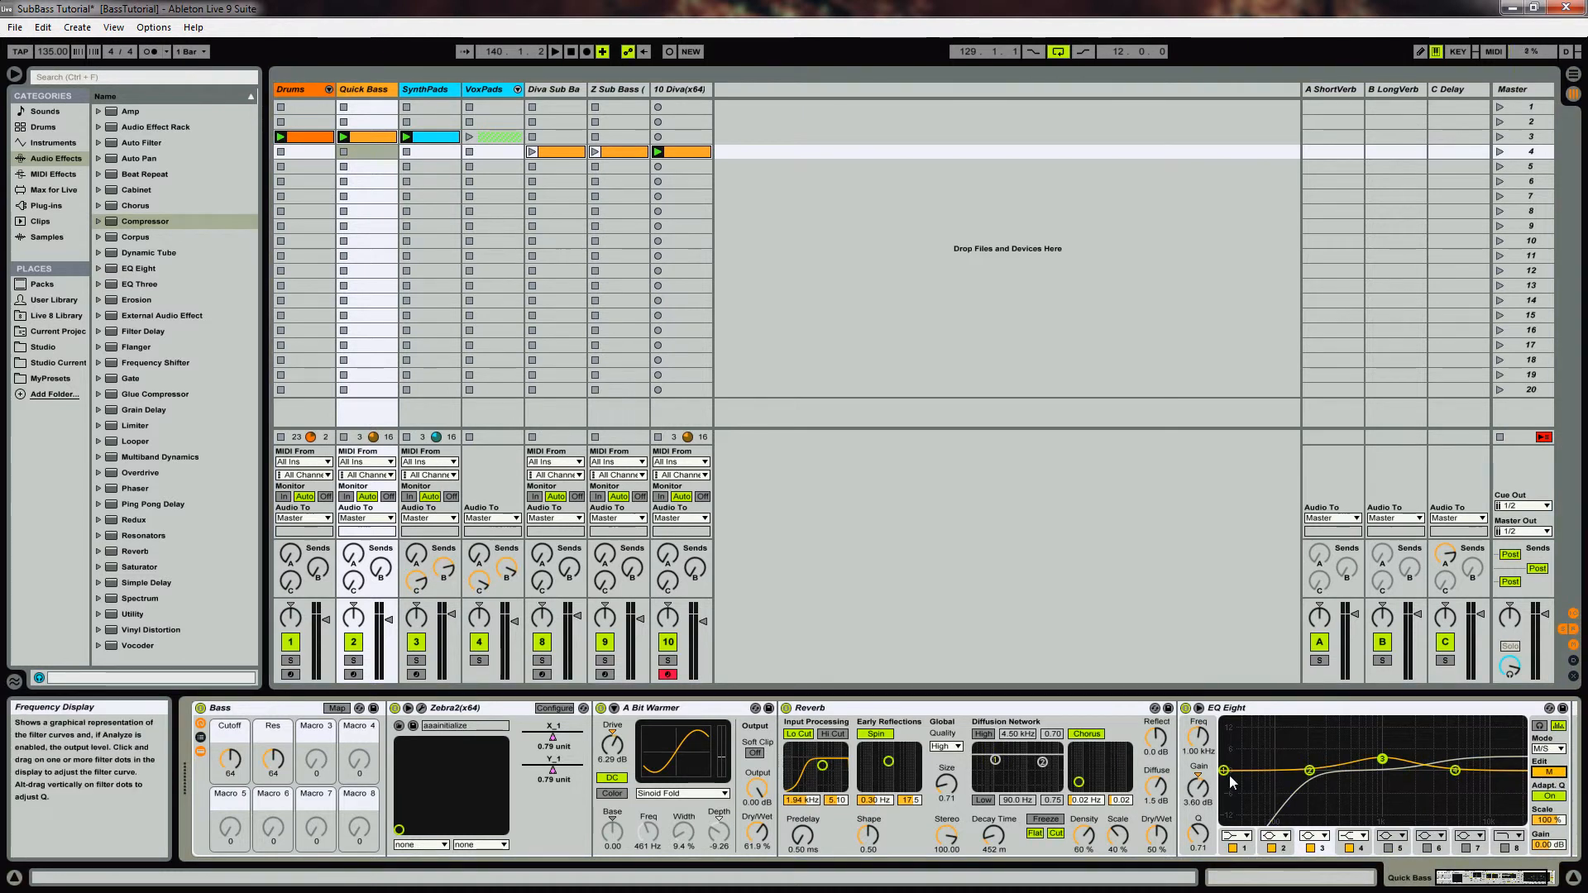
Solo the Quick Bass and Diva tracks together and play them, with the Quick Bass EQ Eight selected.
click(354, 661)
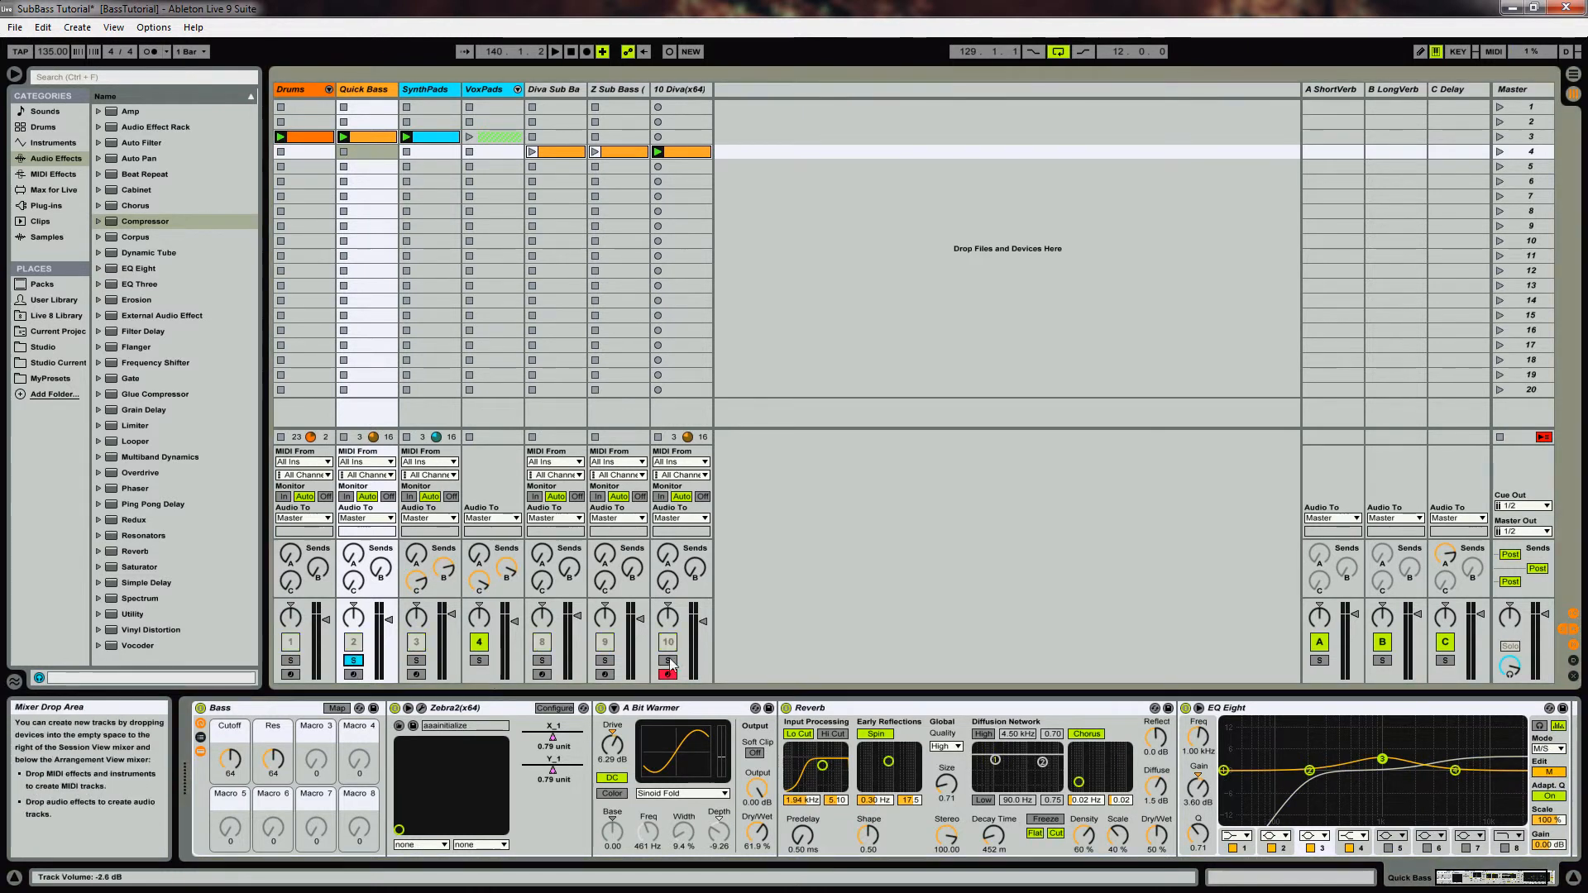
ctrl+click(669, 661)
key(space)
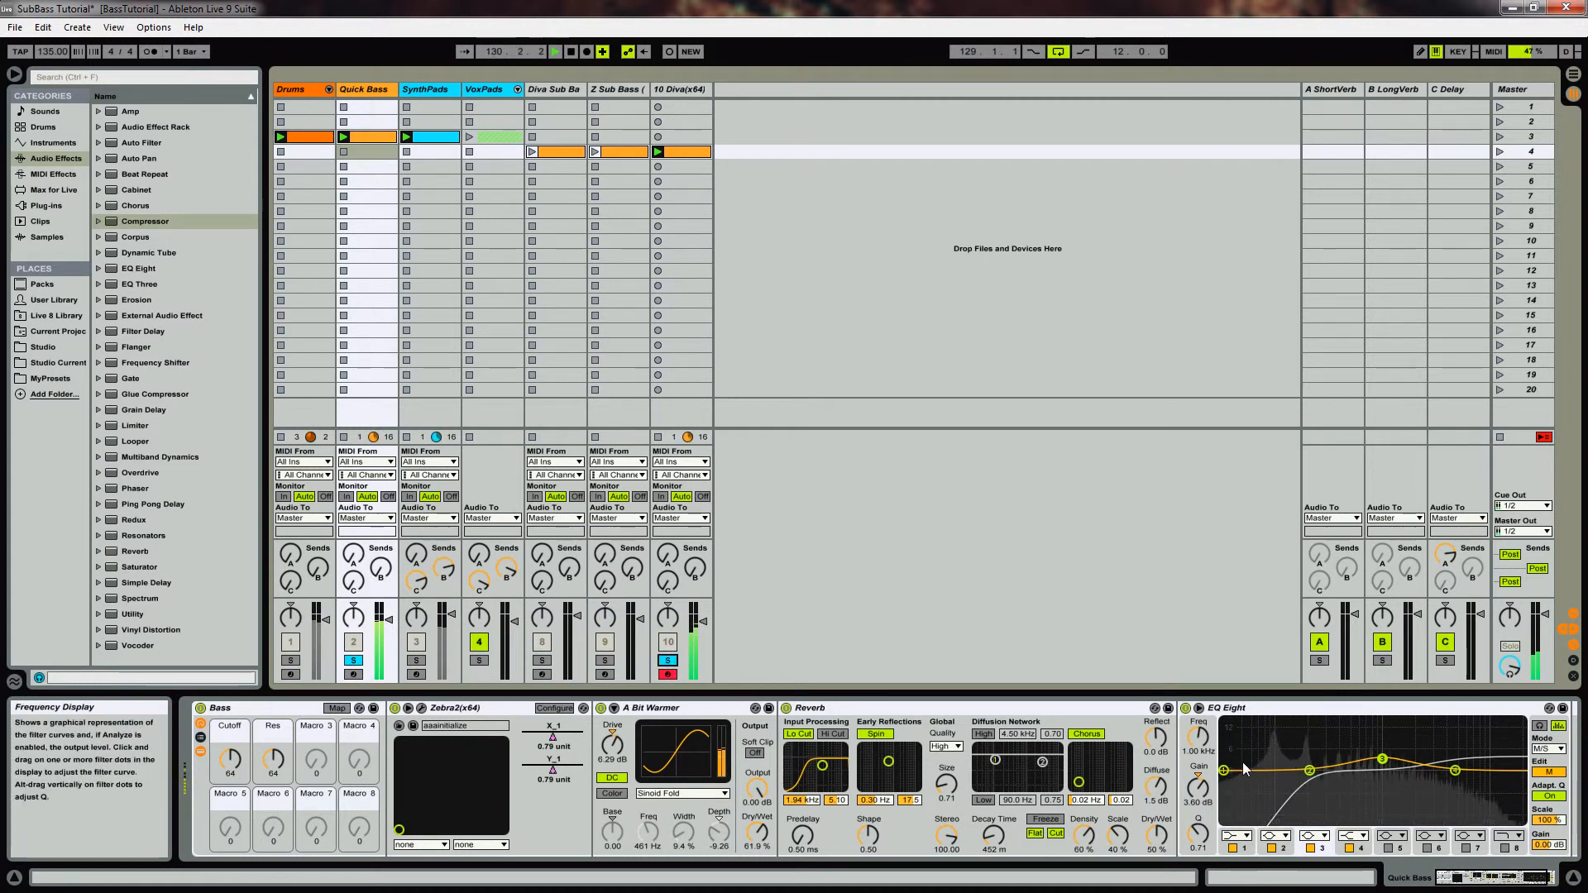
click(1262, 707)
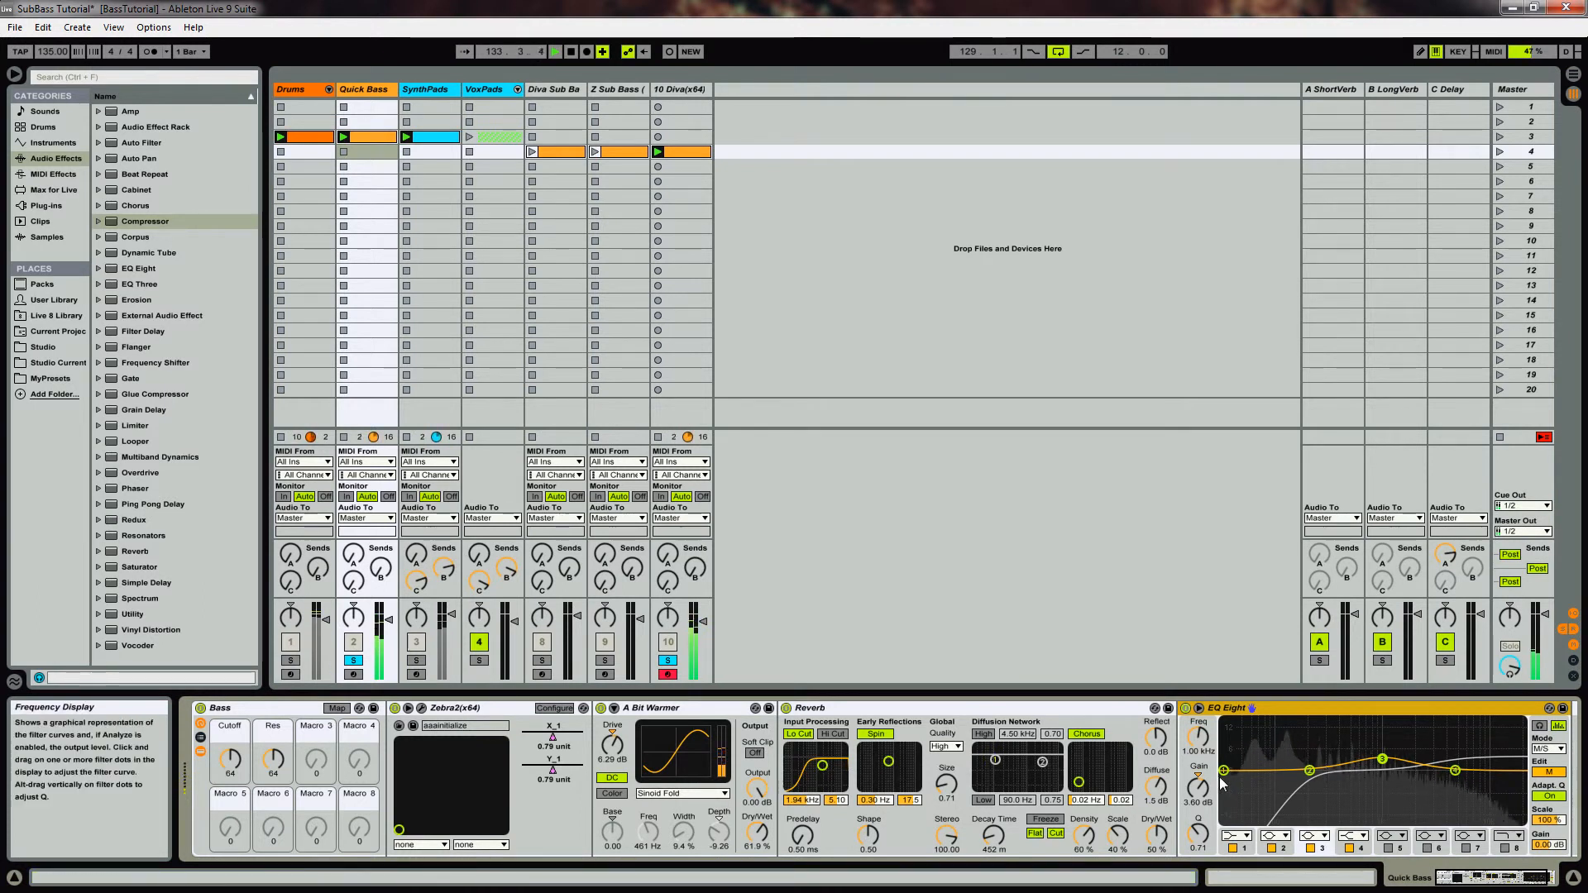
Change band 1 of the EQ Eight's mid curve to a low cut at about 187 Hz with a Q of 0.72.
drag(1232, 772, 1249, 771)
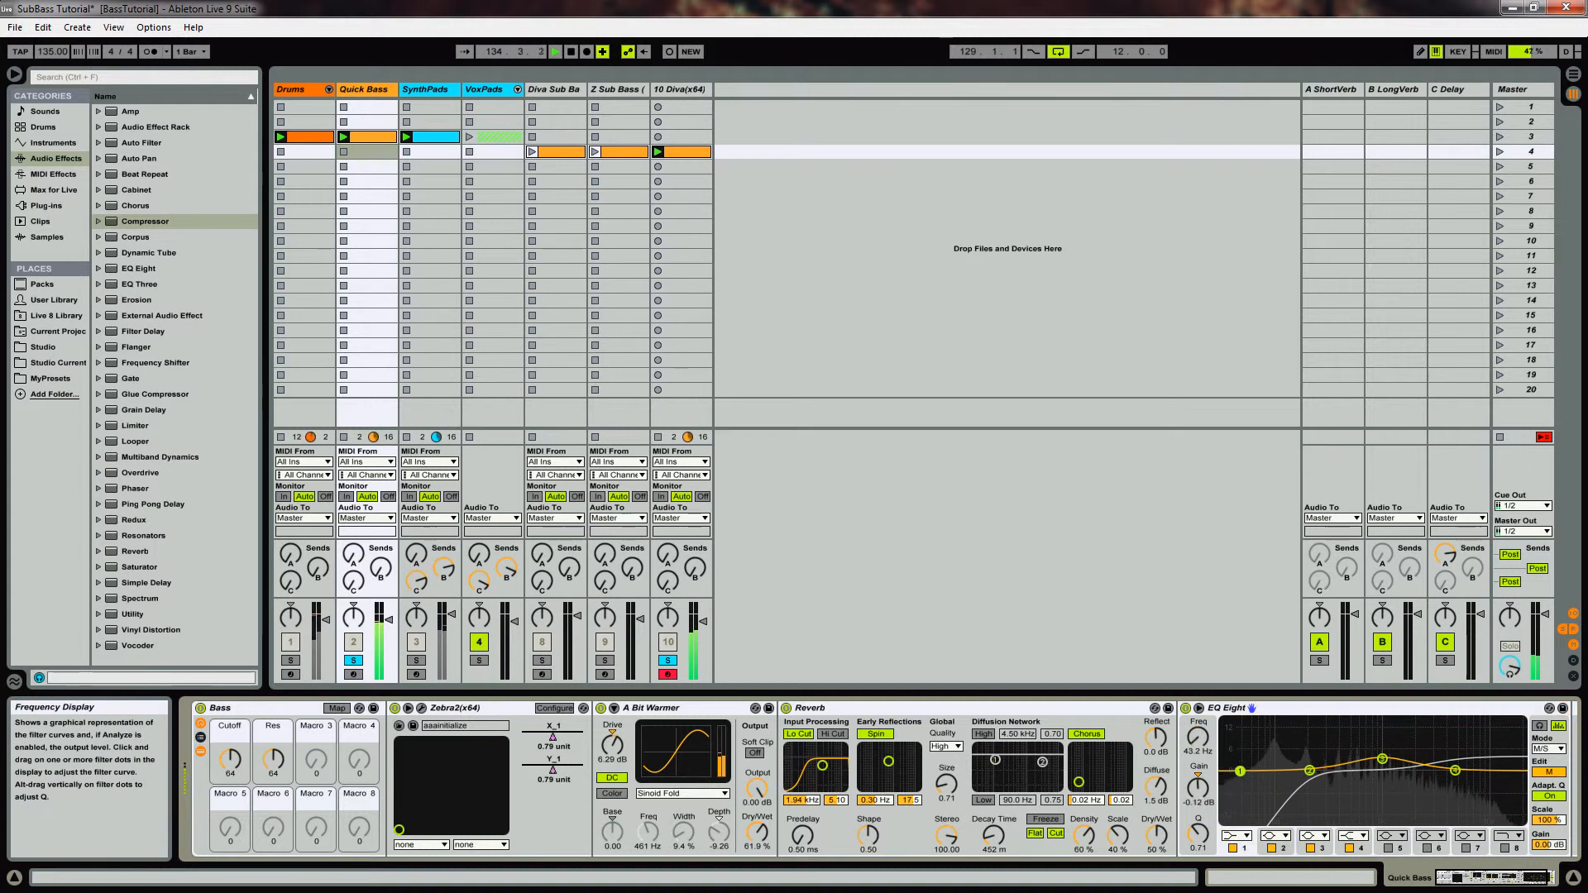
click(1237, 835)
click(1232, 751)
drag(1267, 782, 1301, 784)
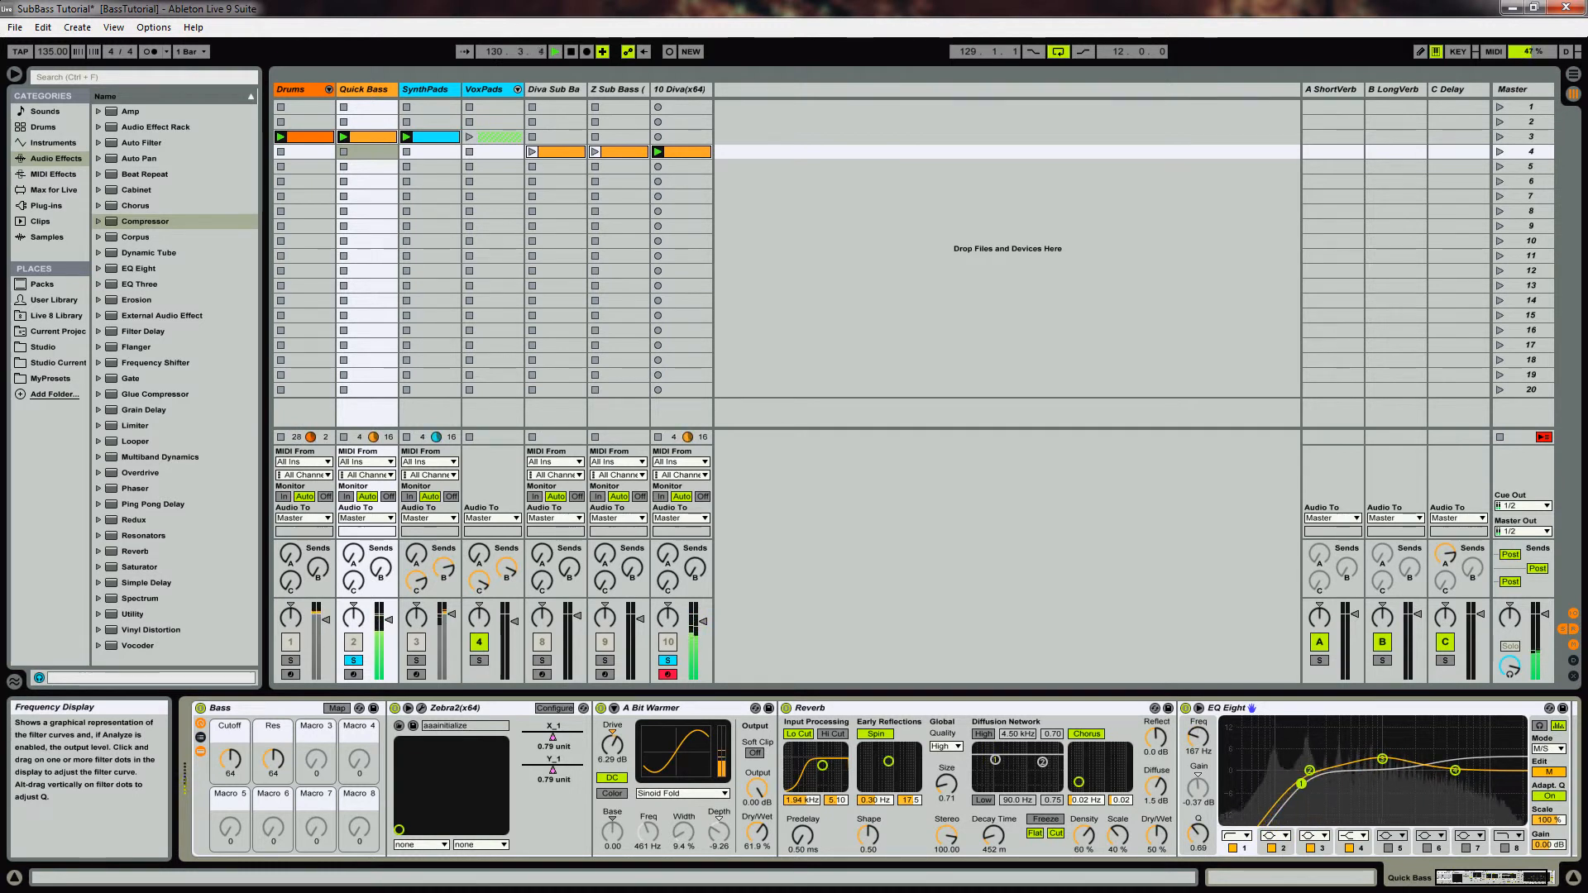
drag(1198, 833, 1198, 824)
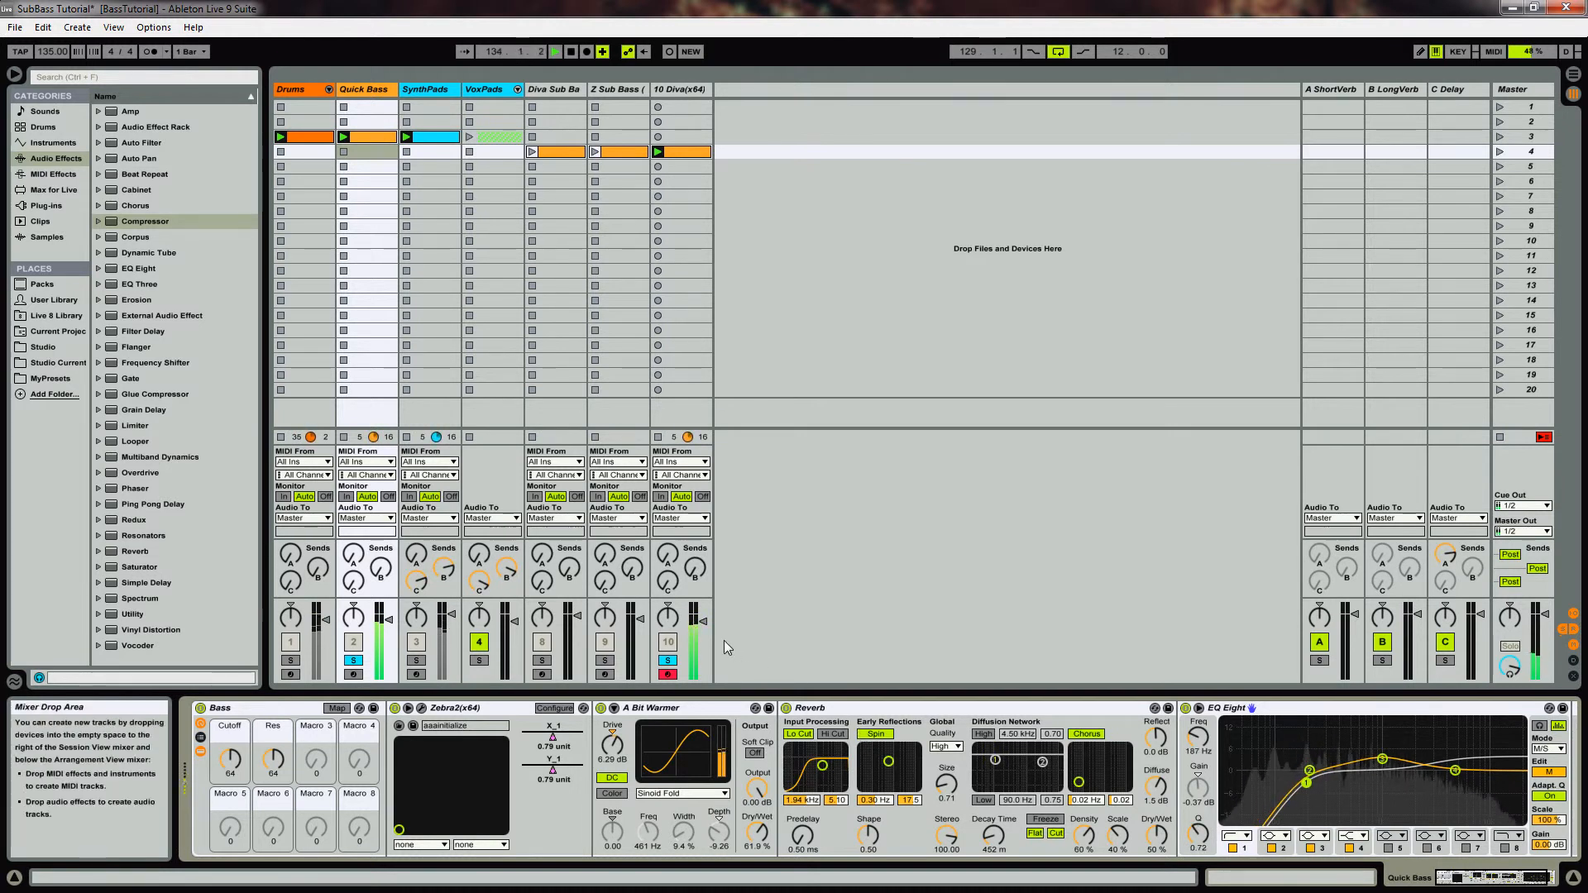
Raise the Diva track's volume to about -1.7 dB and clear the solos to hear the full mix.
drag(702, 622, 702, 617)
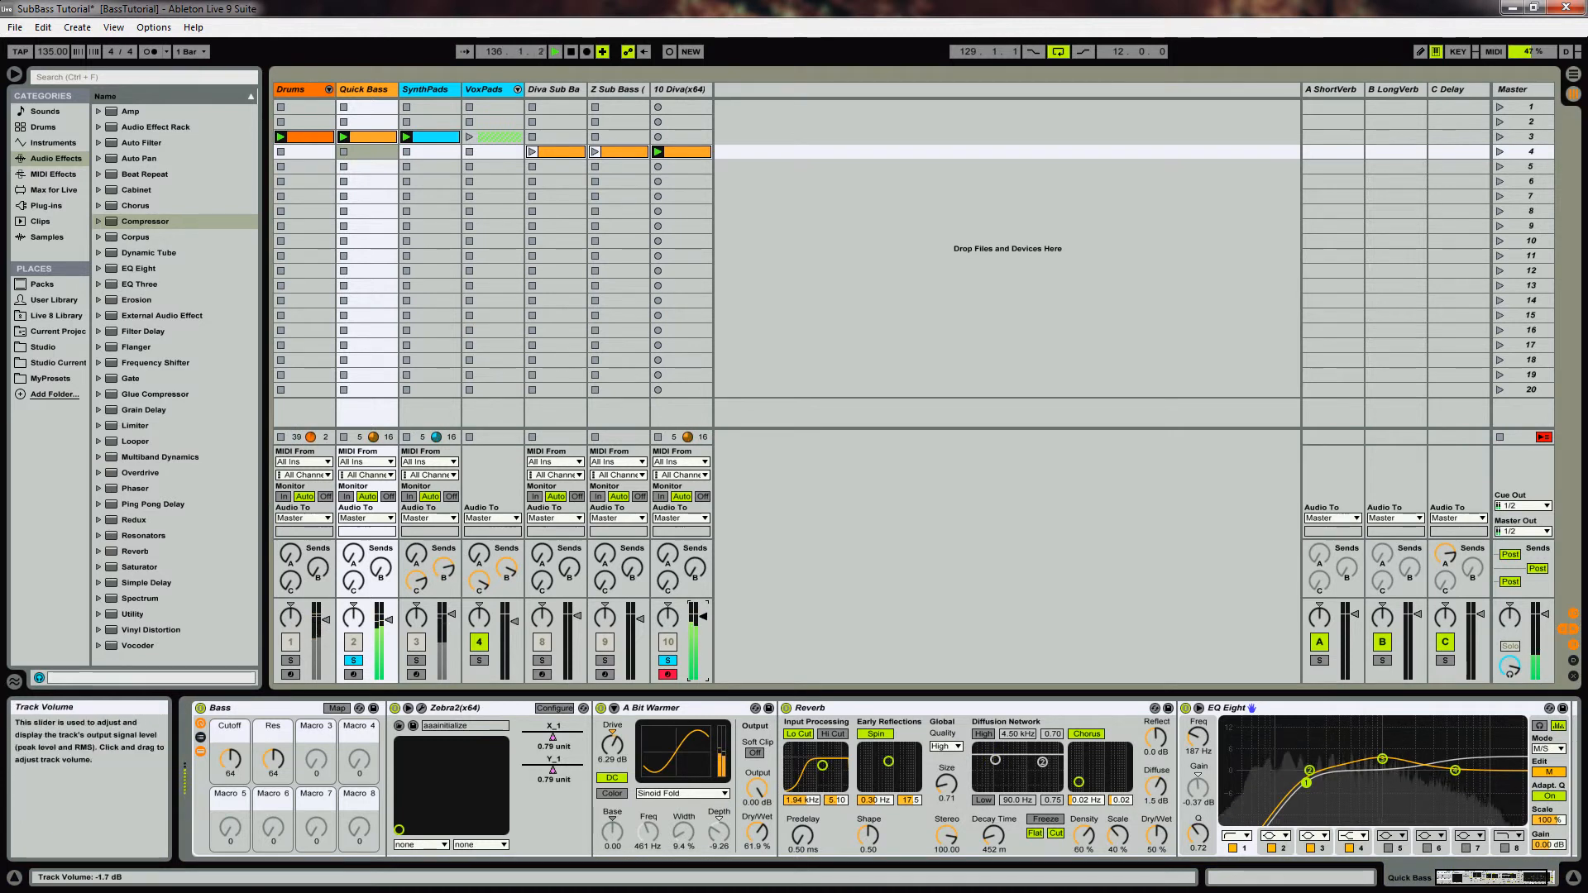
click(669, 660)
click(707, 617)
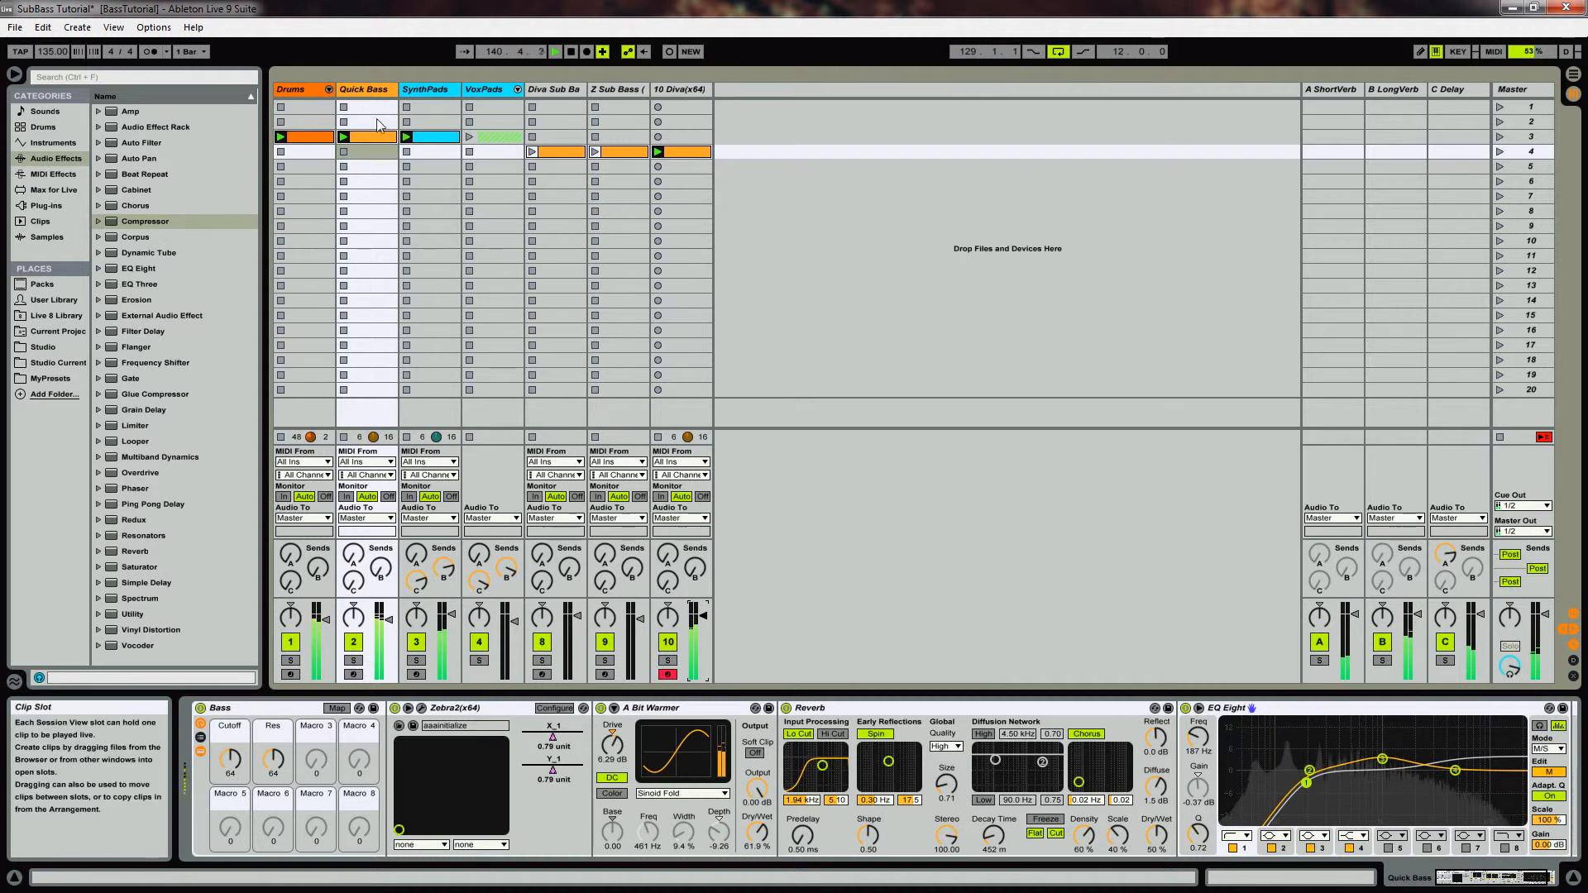
Rename the Diva track as SubBass.
click(696, 91)
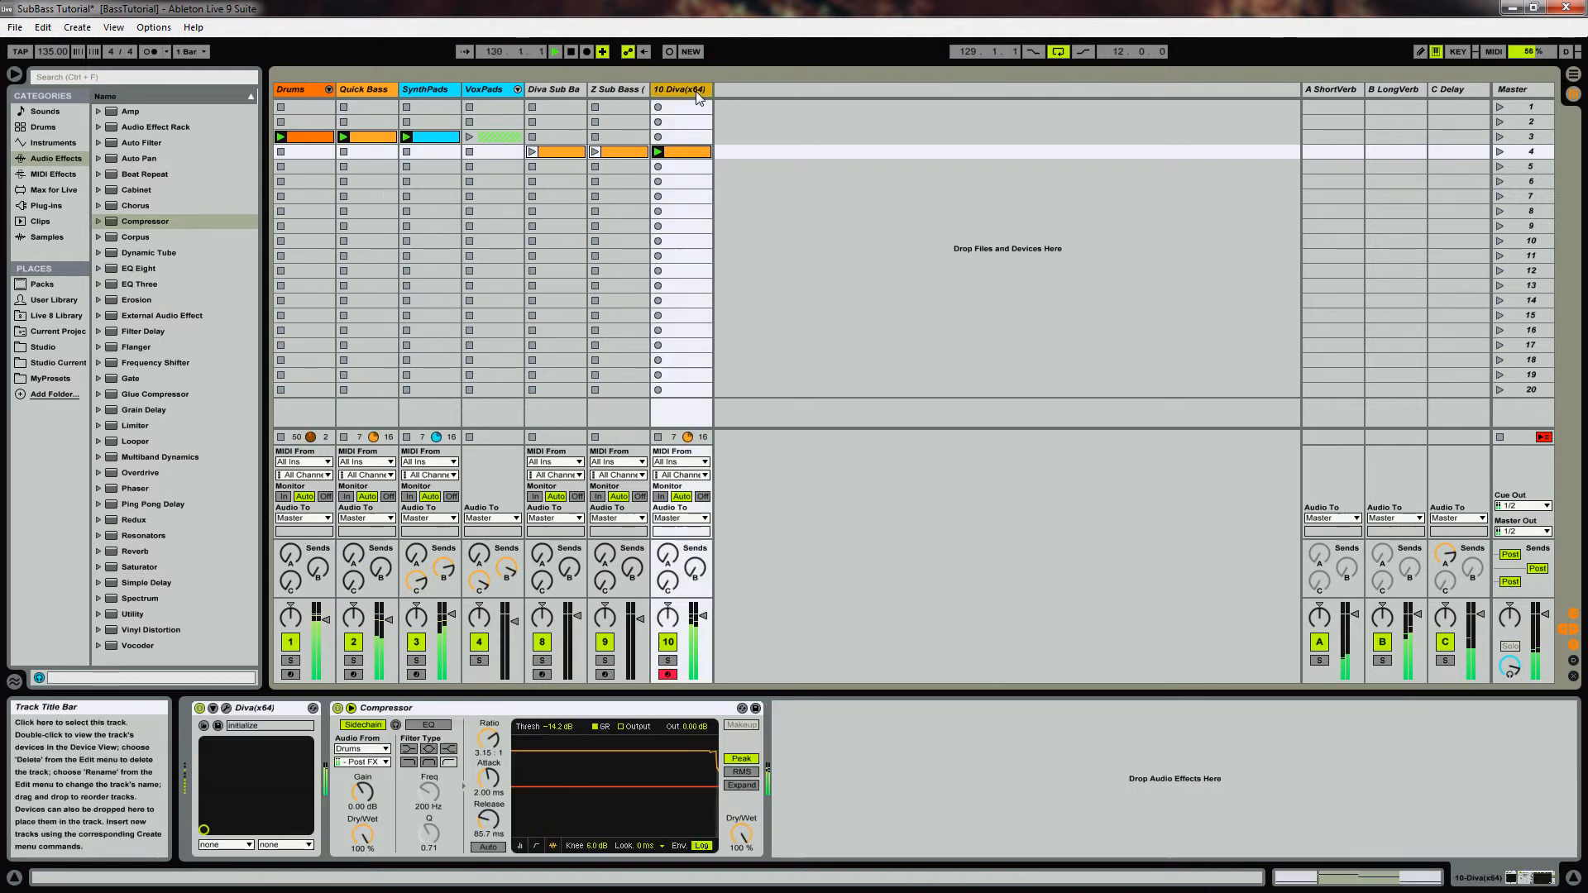
text(SubBass)
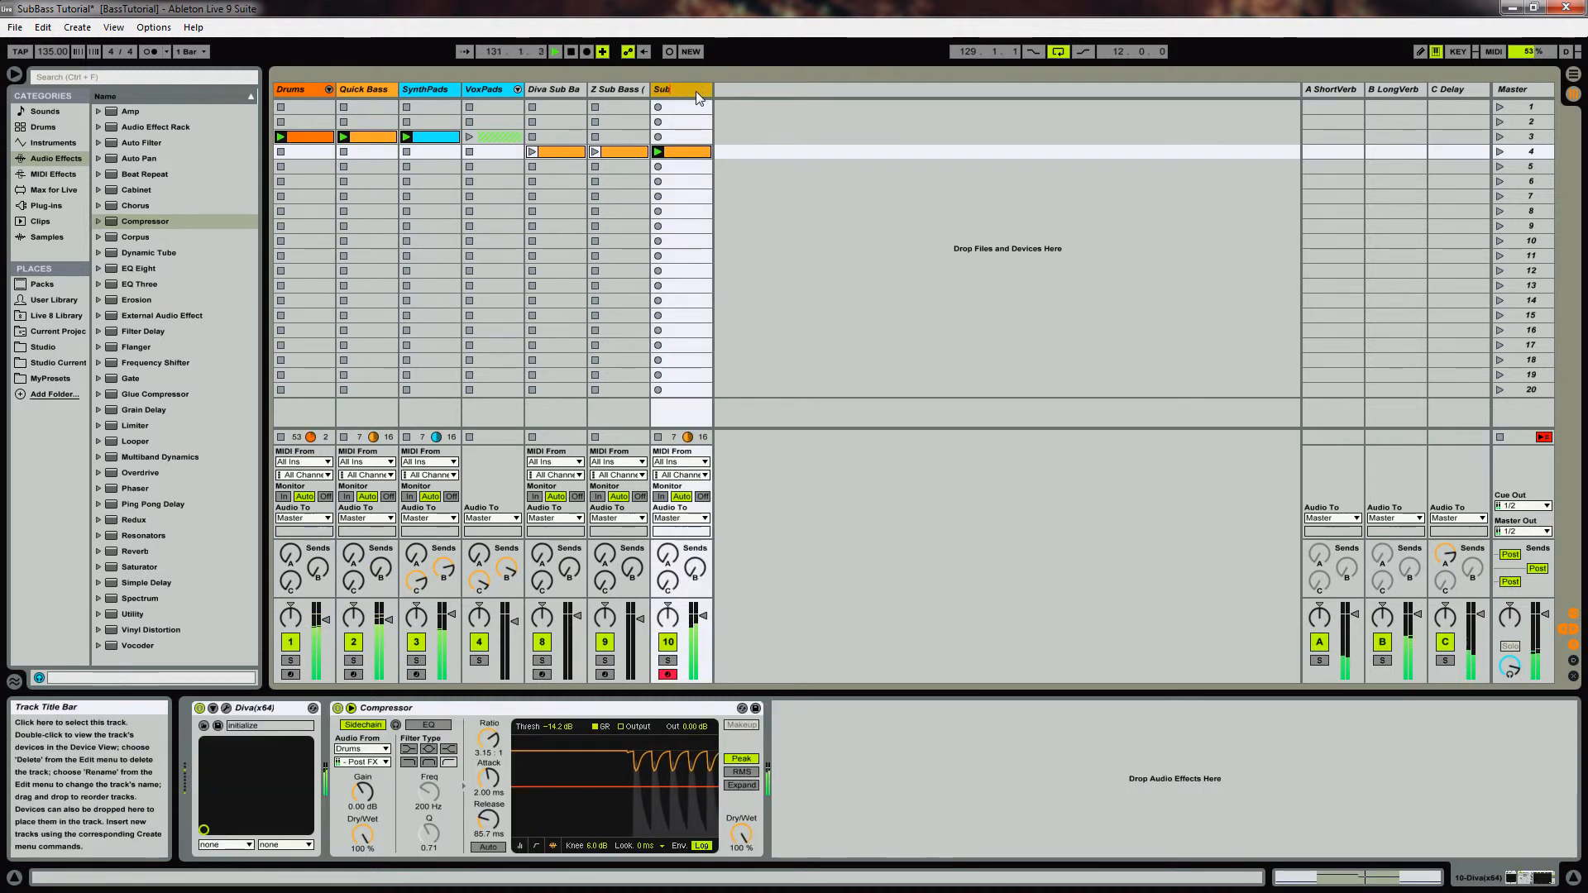
key(Return)
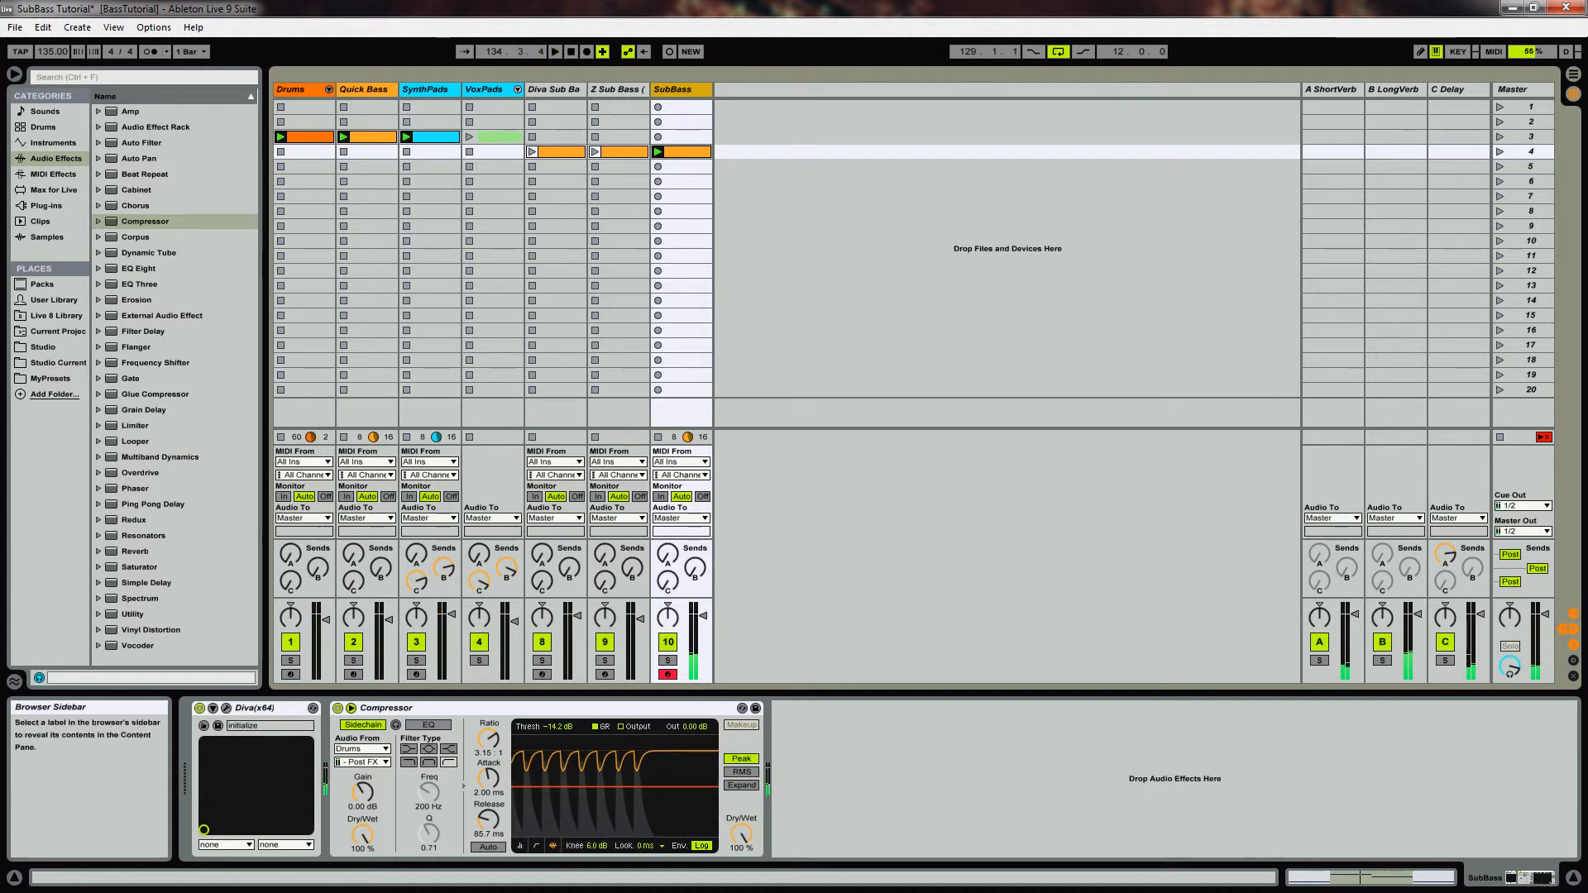
Open the Zebra2 synth on the Z Sub Bass track, resize its window to normal - 824 x 590, and move it out of view.
click(619, 91)
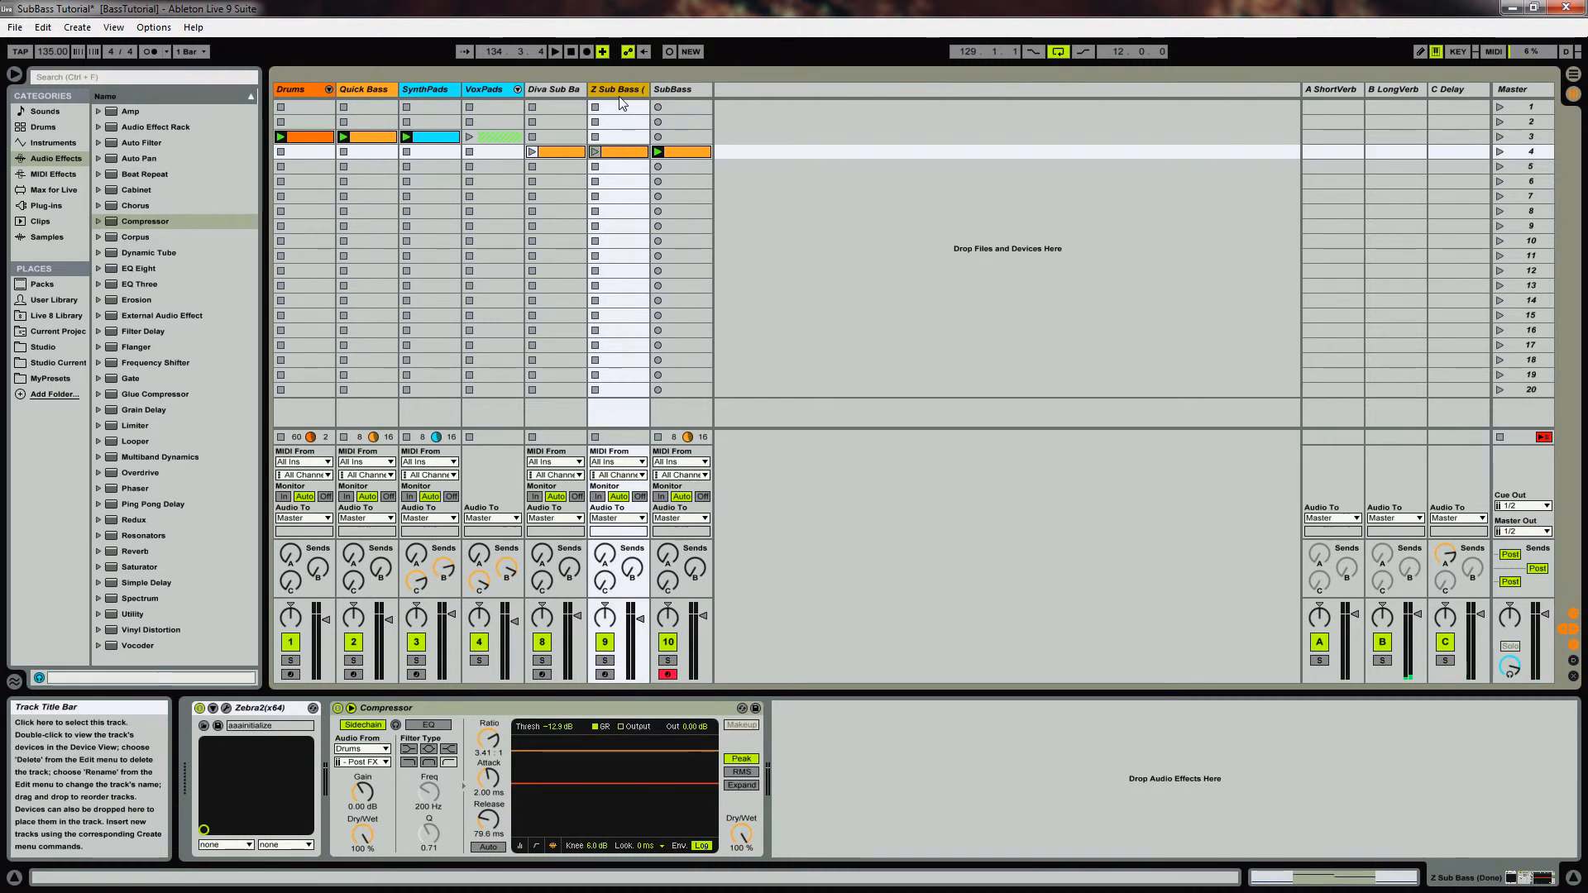
click(228, 711)
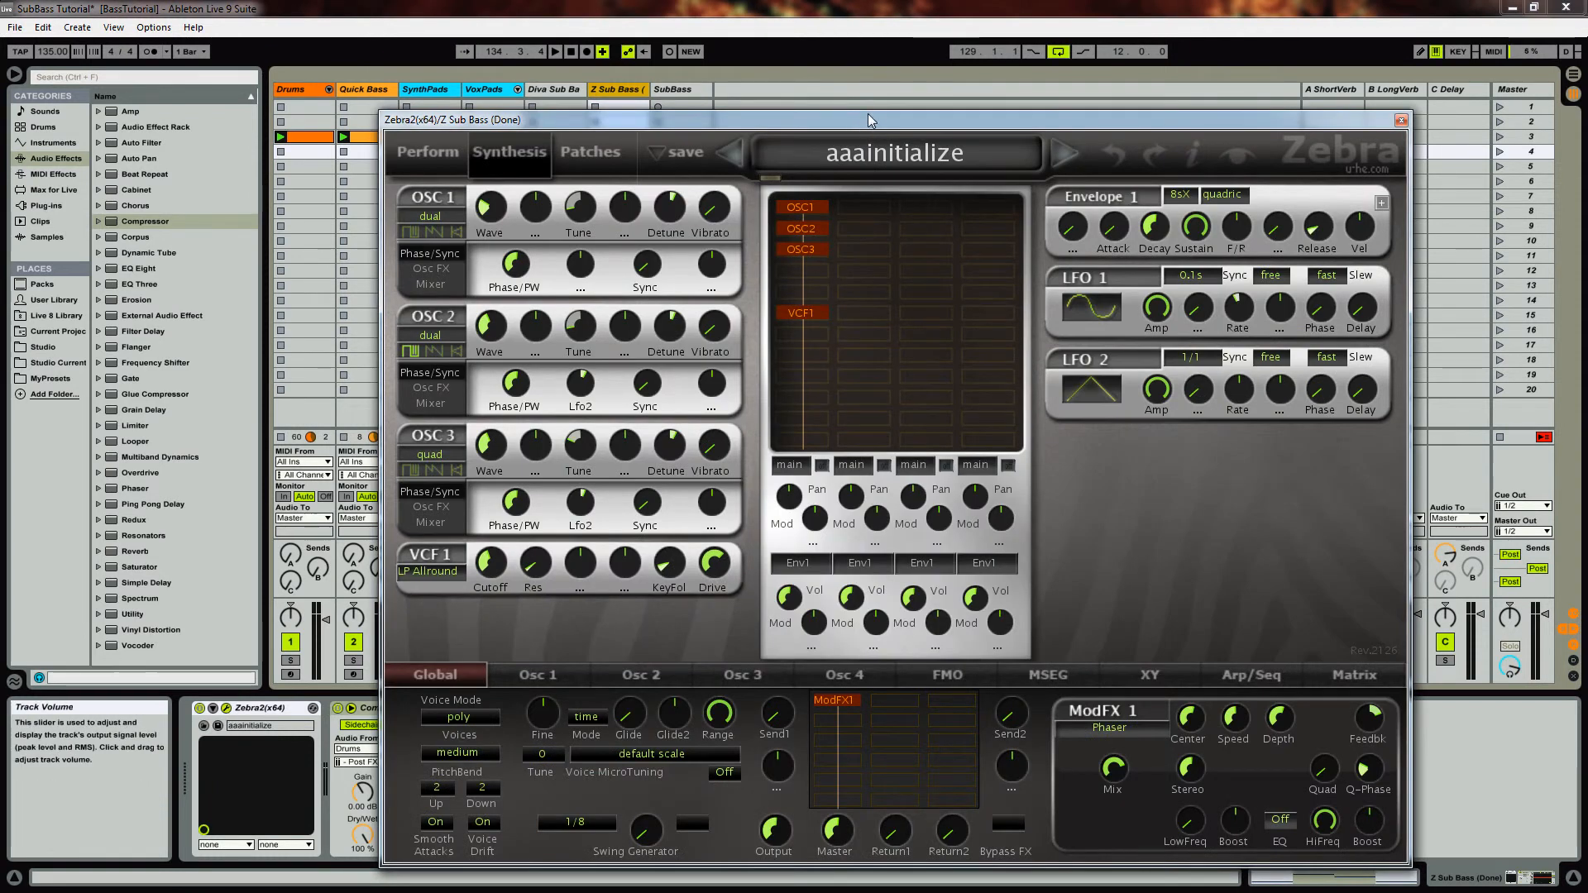
drag(865, 121, 884, 107)
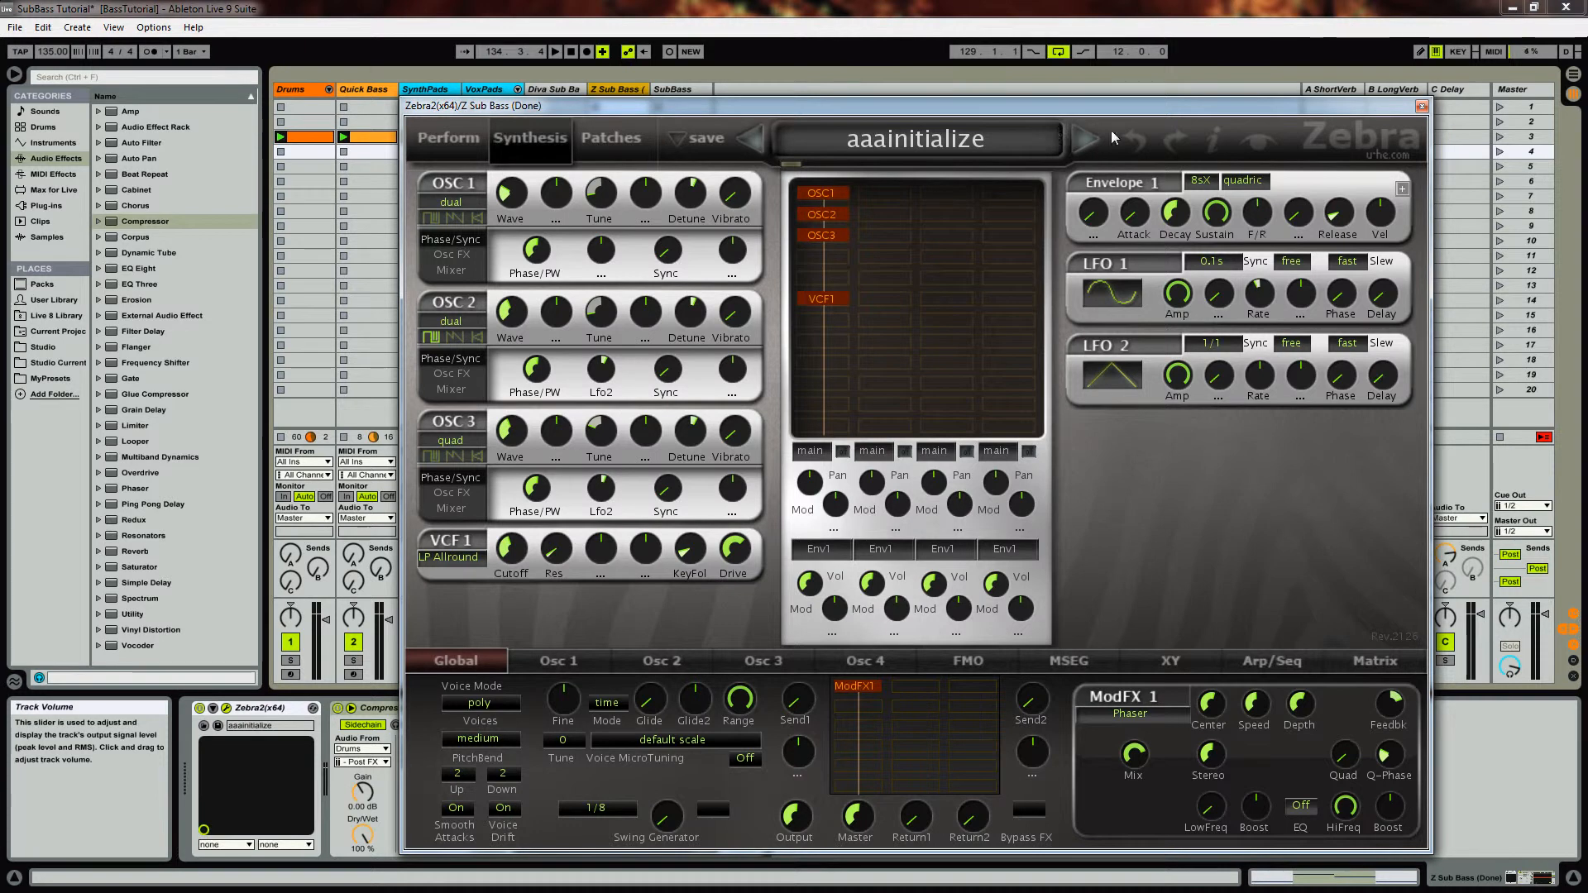
click(1258, 146)
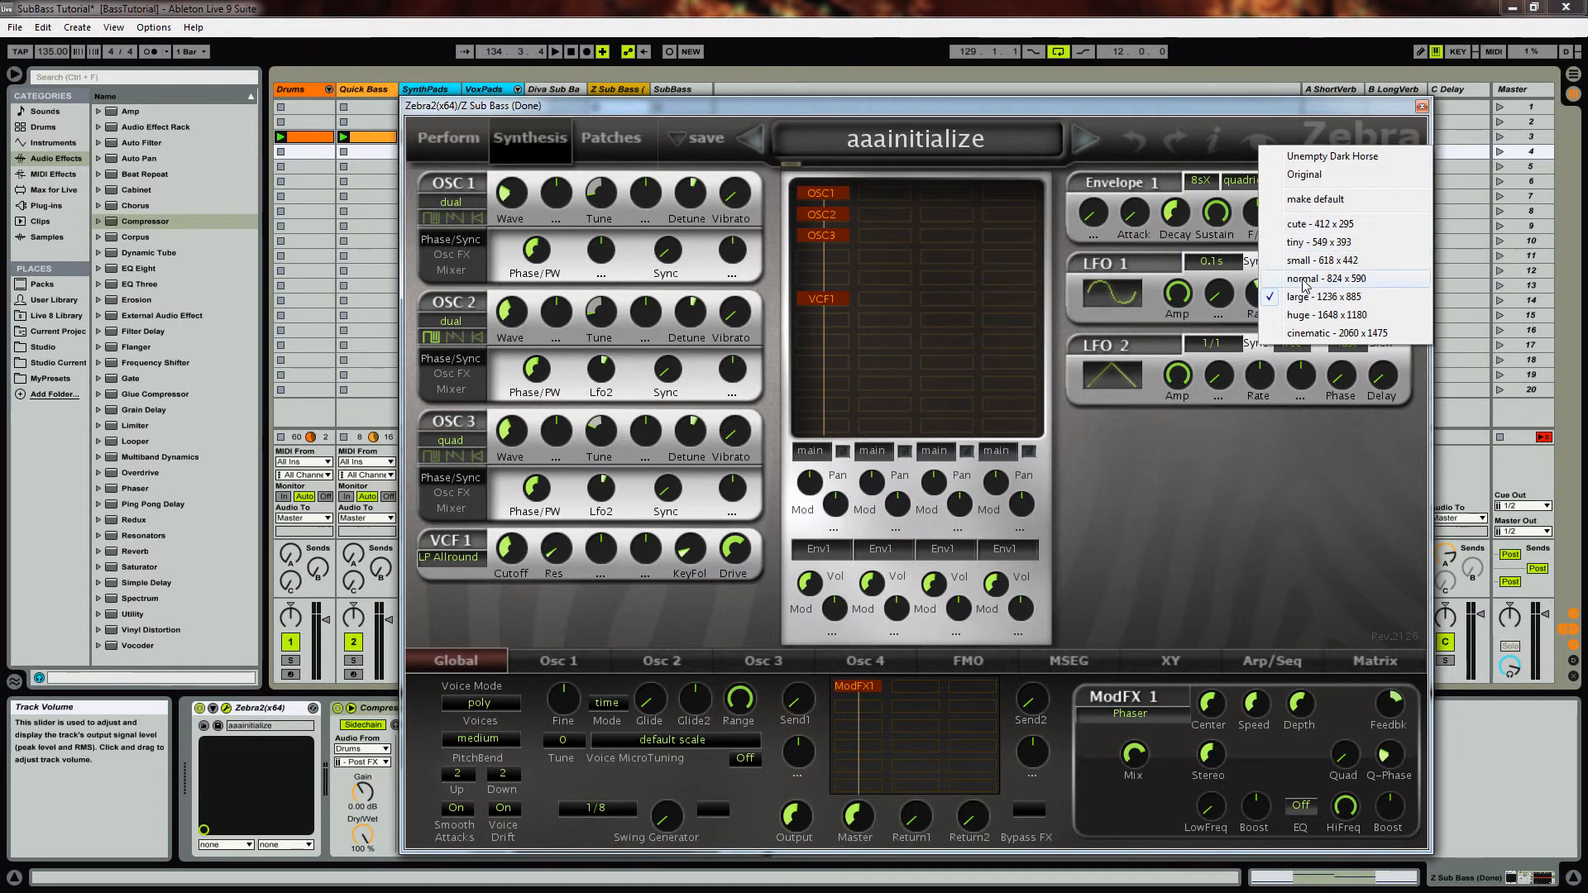
click(1295, 279)
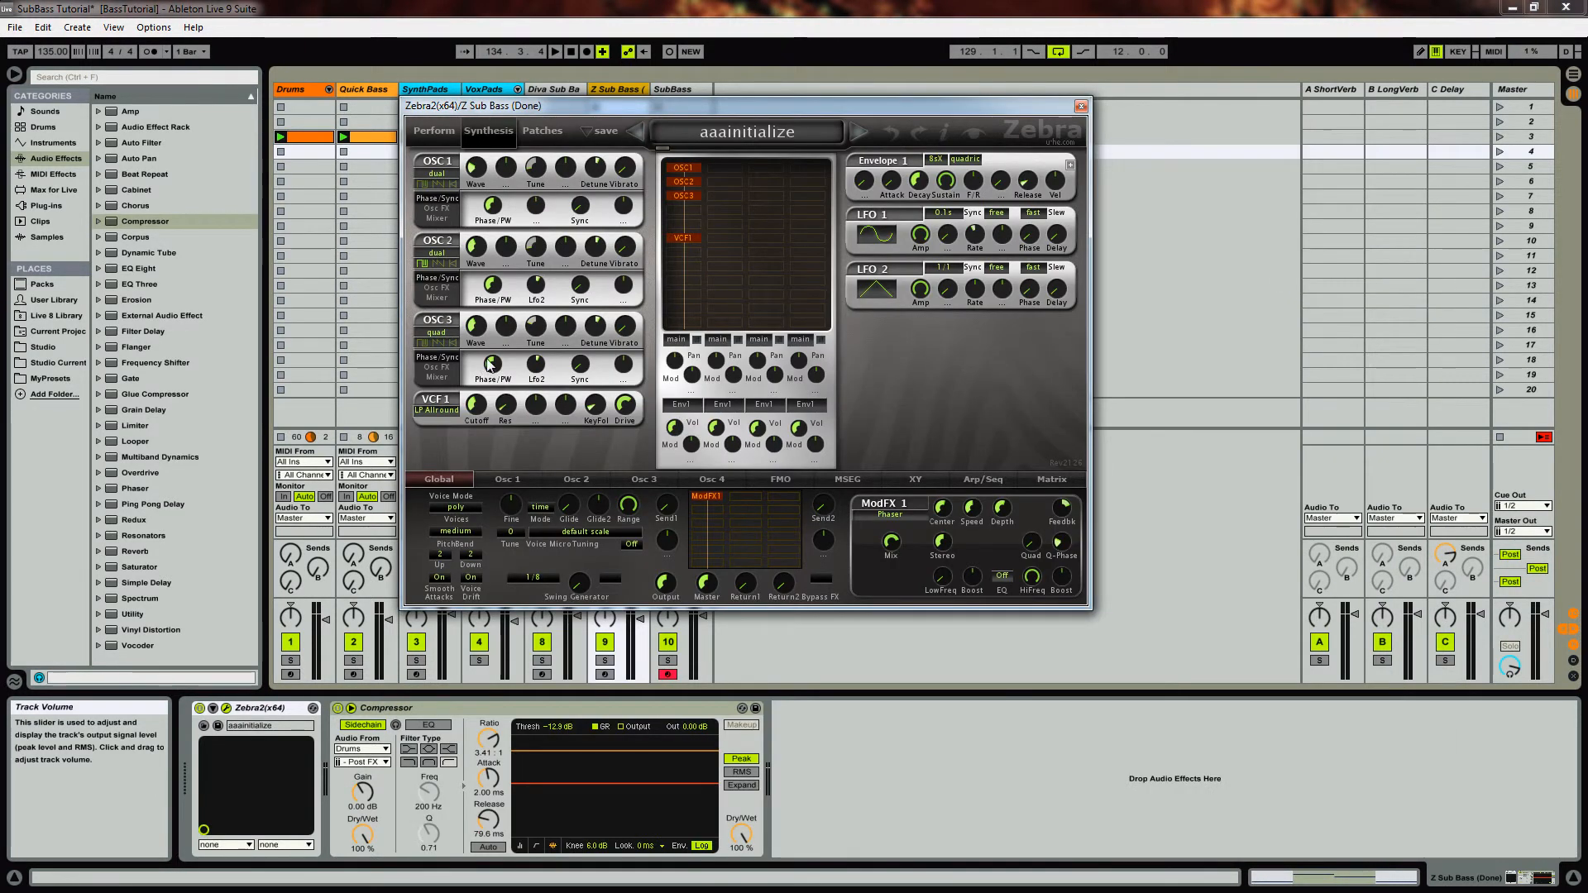
drag(1046, 106, 3, 421)
click(37, 421)
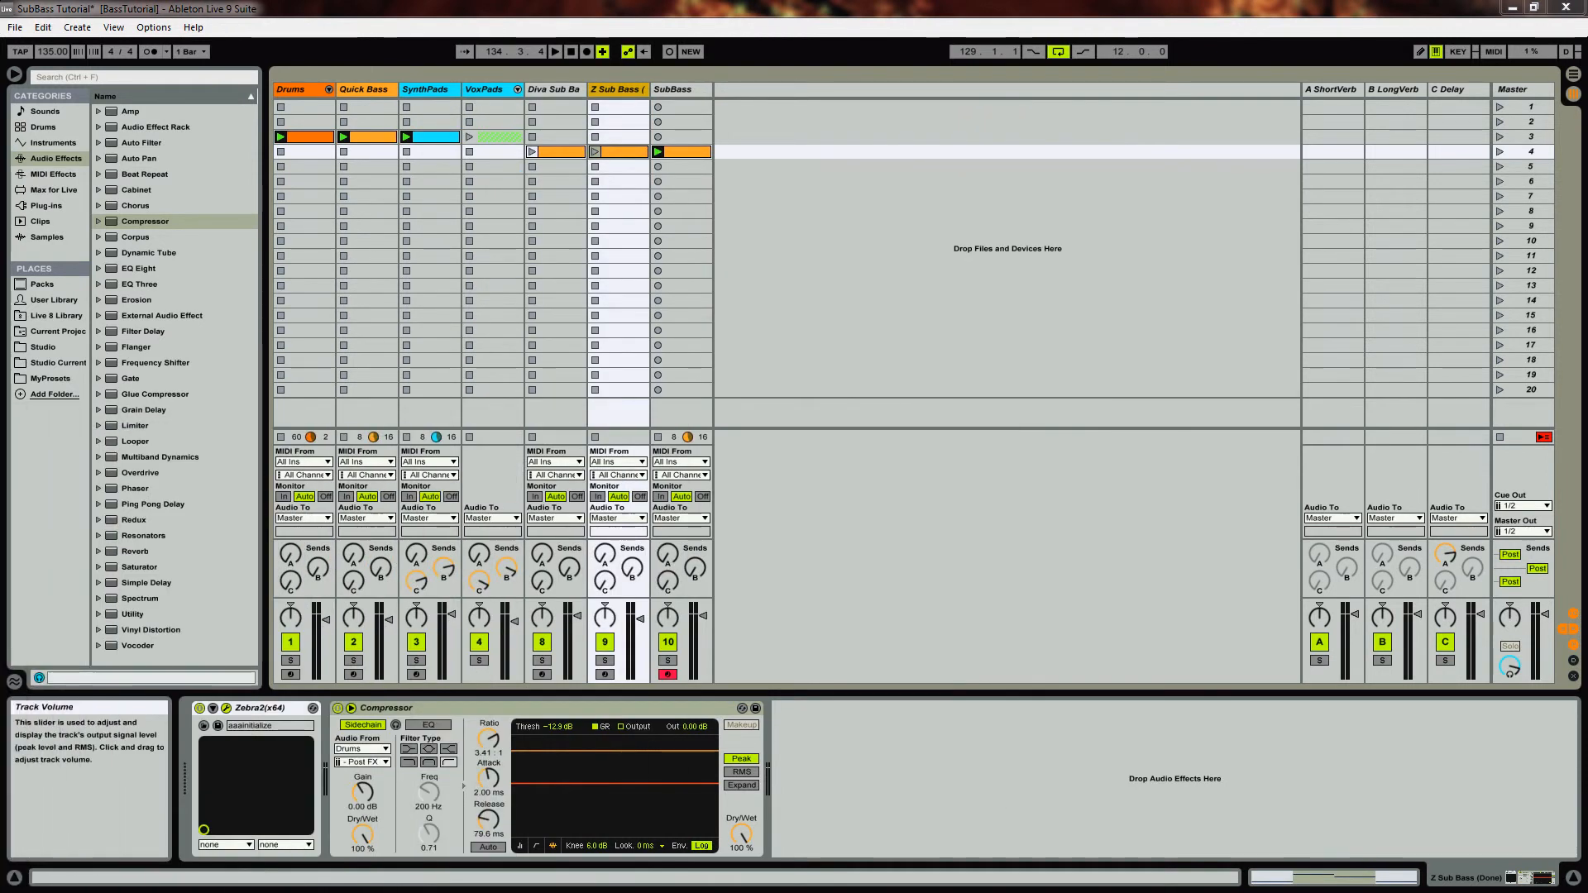
Create a new MIDI track holding the Zebra2(x64) synth, placed after the SubBass track.
right_click(738, 88)
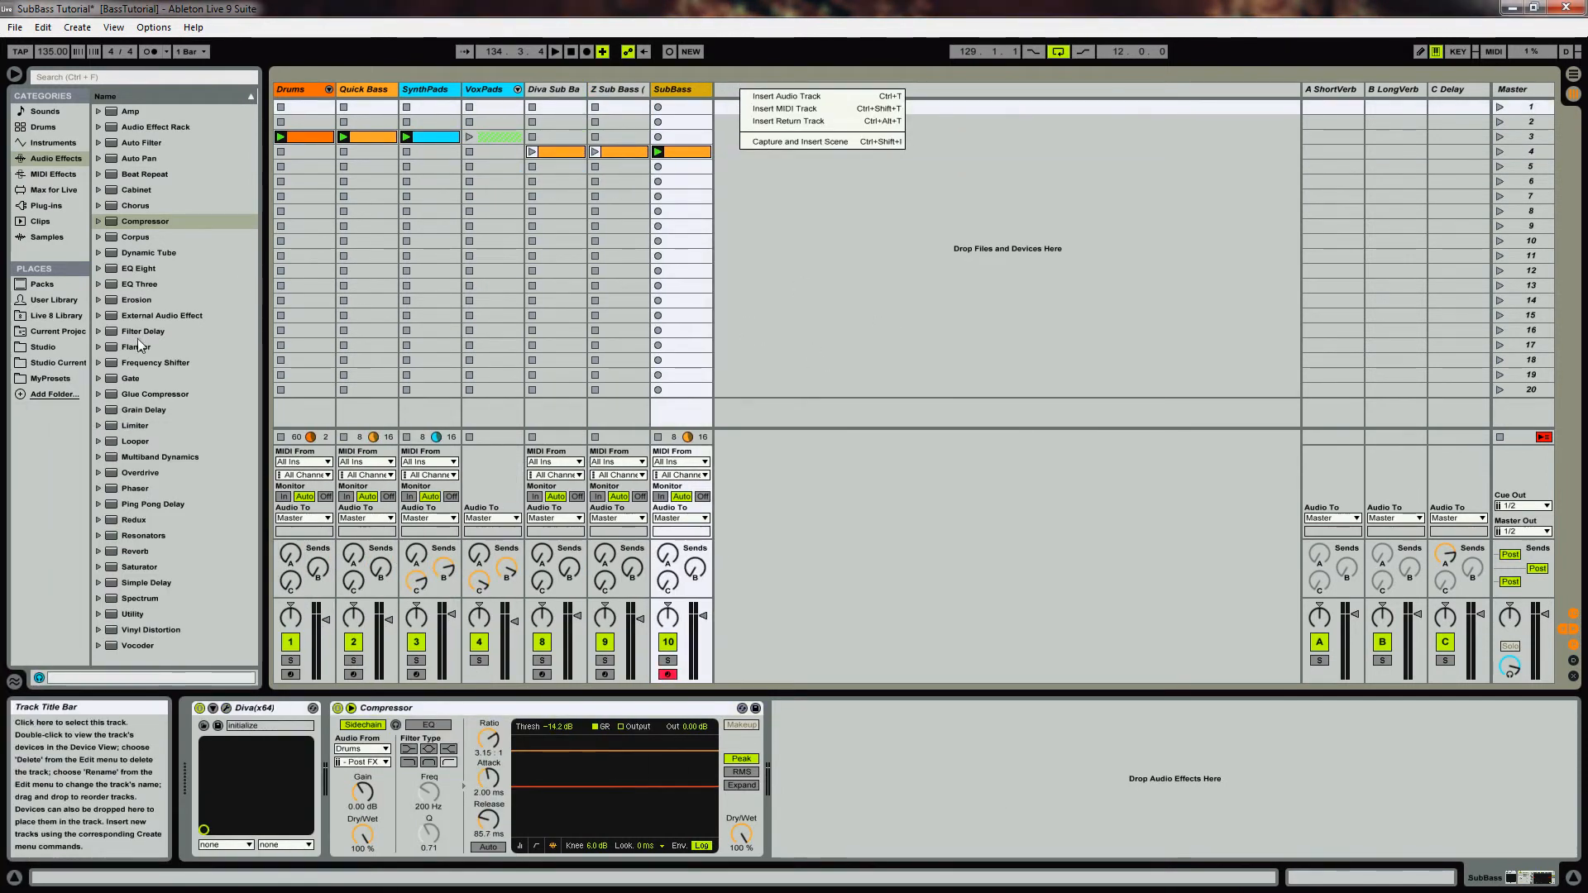
click(49, 211)
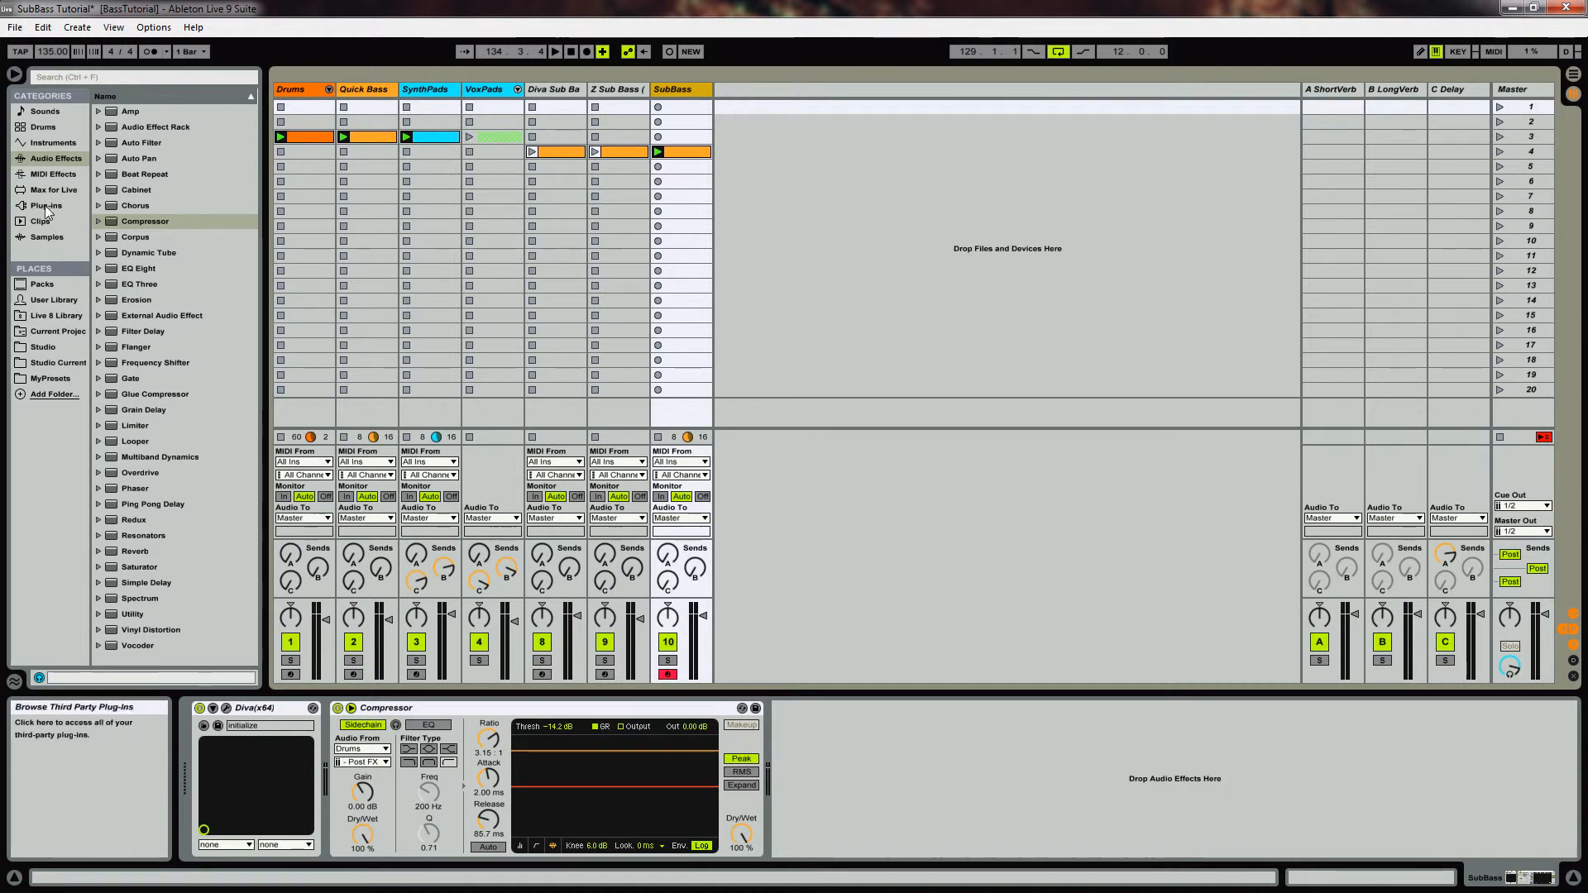
click(46, 207)
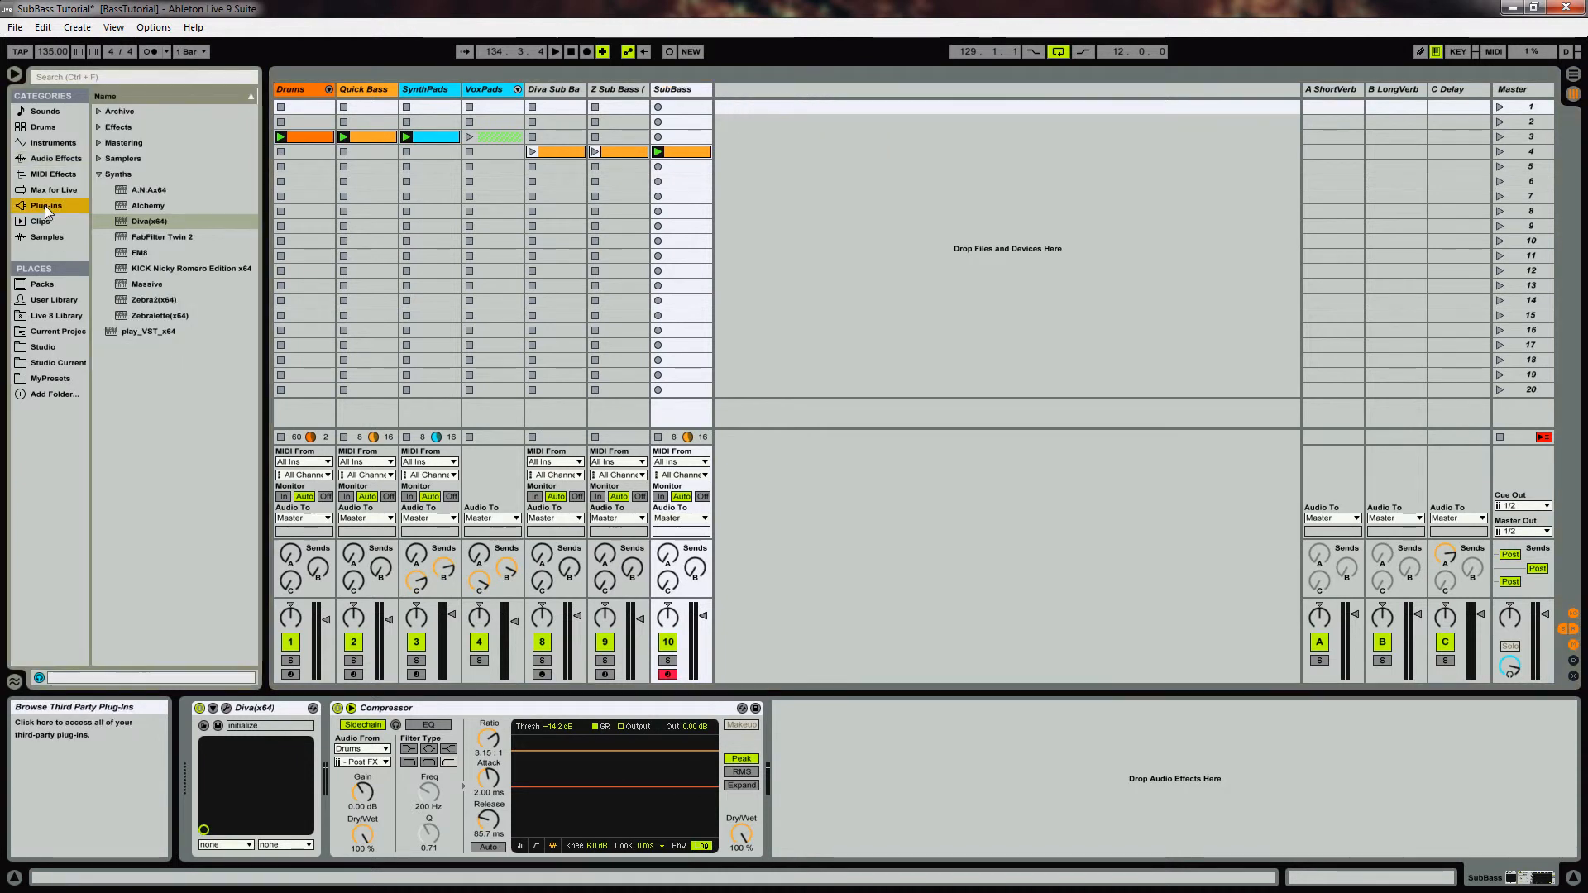
click(97, 174)
click(97, 174)
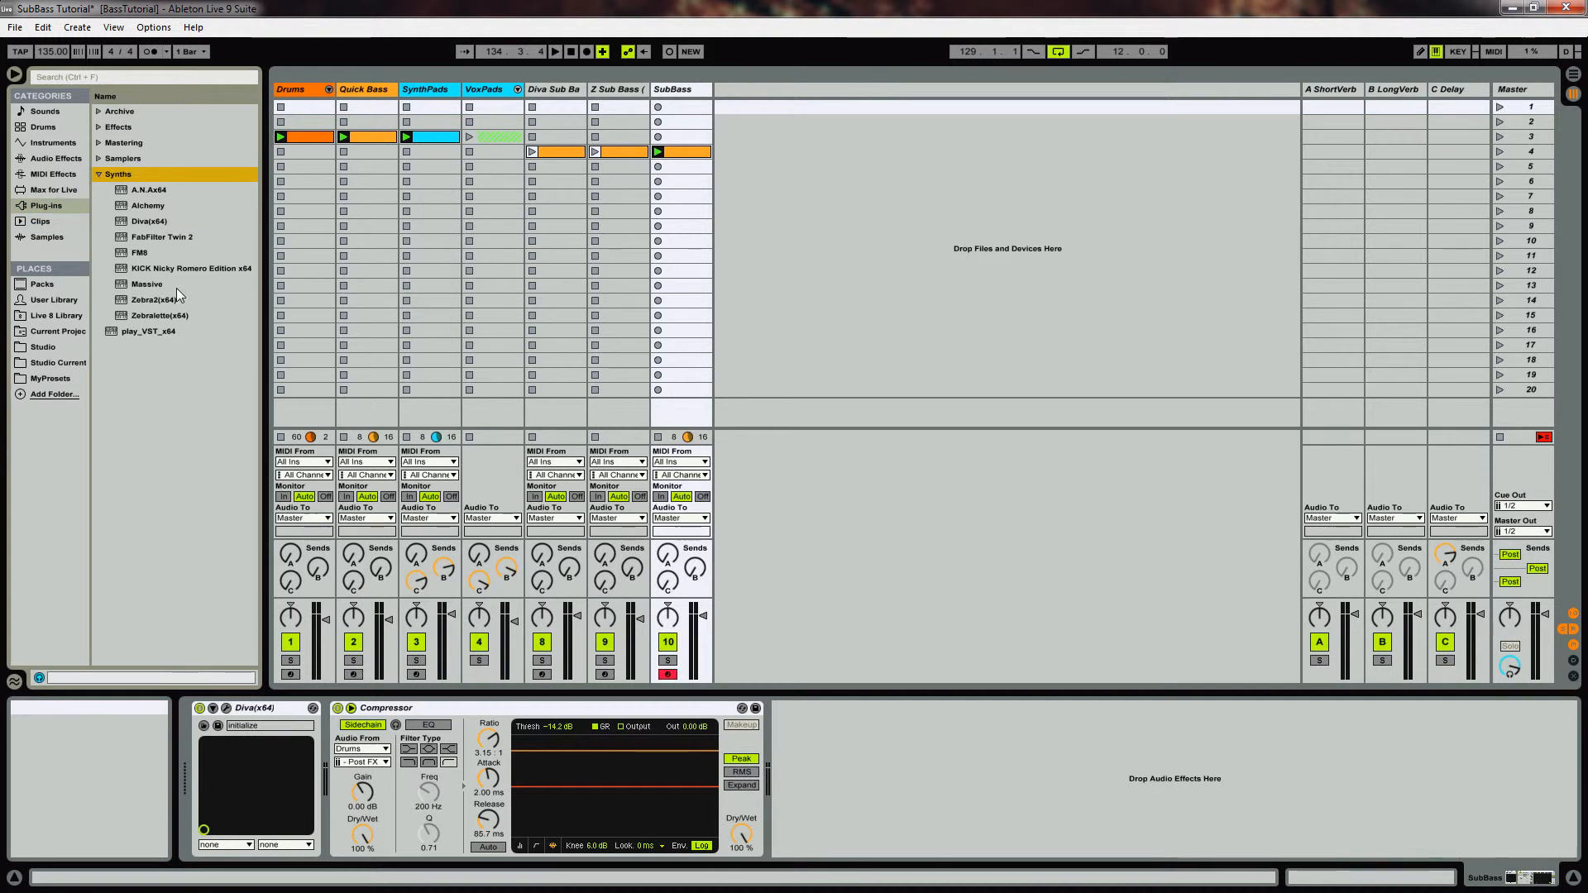
drag(151, 300, 753, 116)
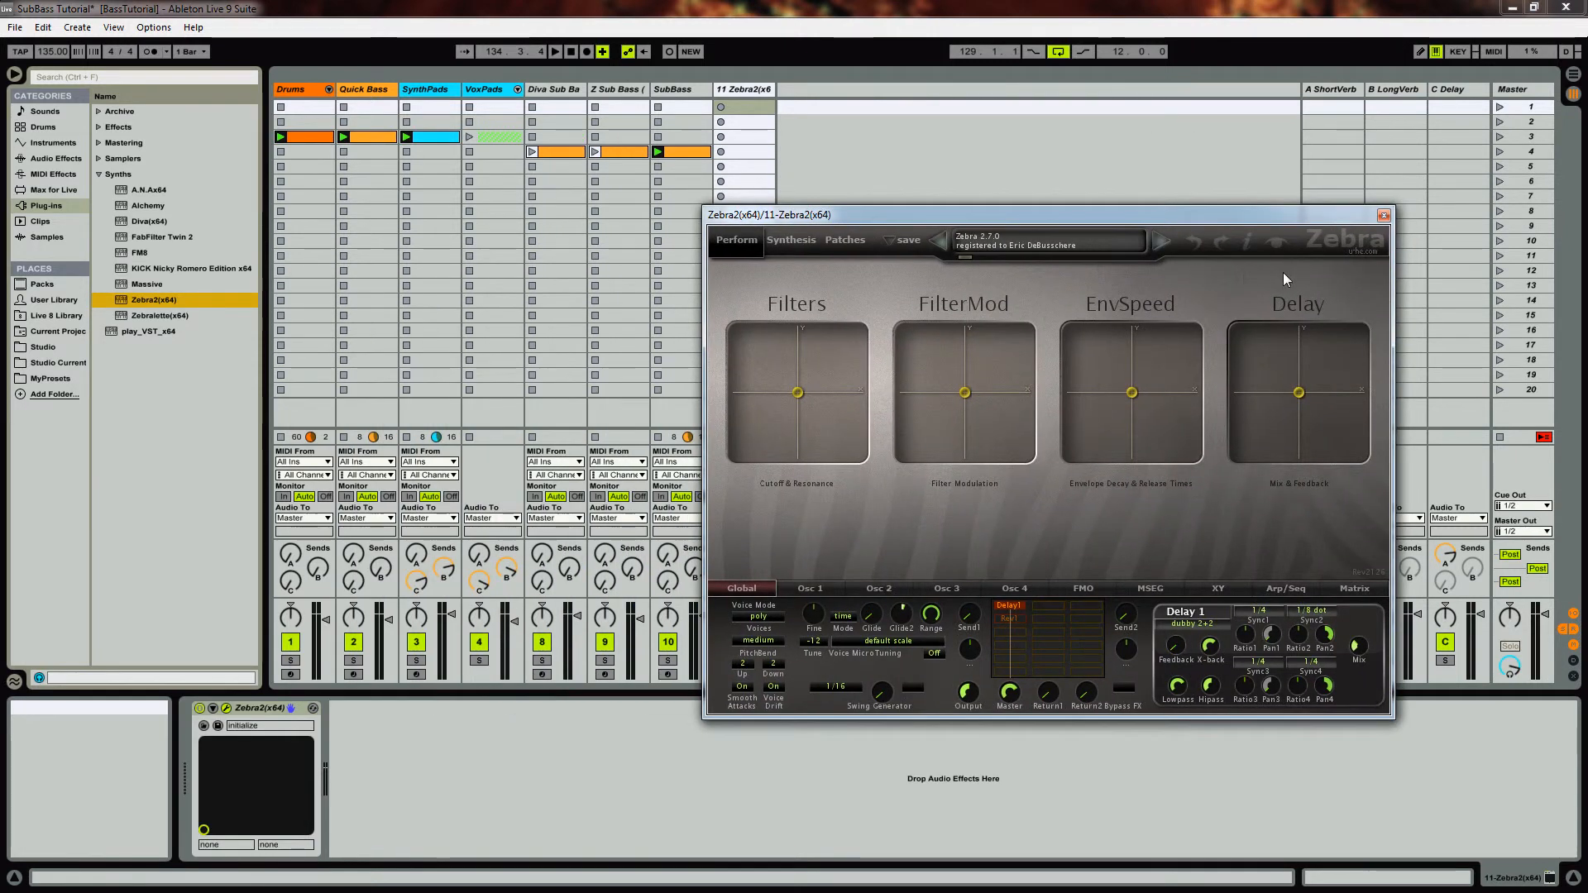
Put the sub bass clip in the new Zebra2 track's scene 4 slot, solo the track and launch the clip.
double_click(744, 151)
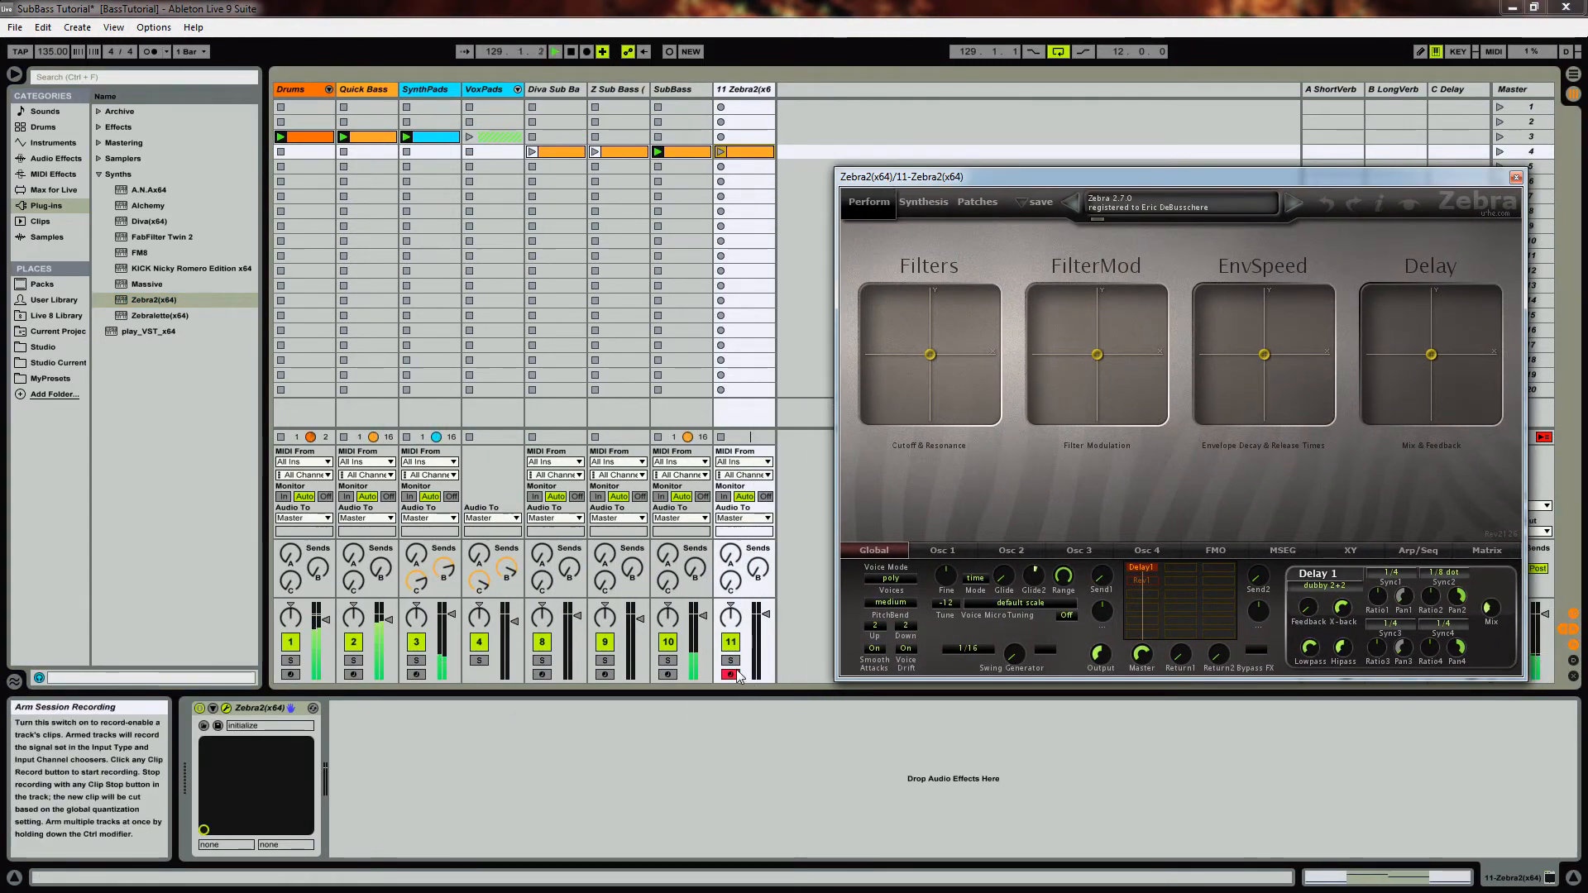
click(731, 661)
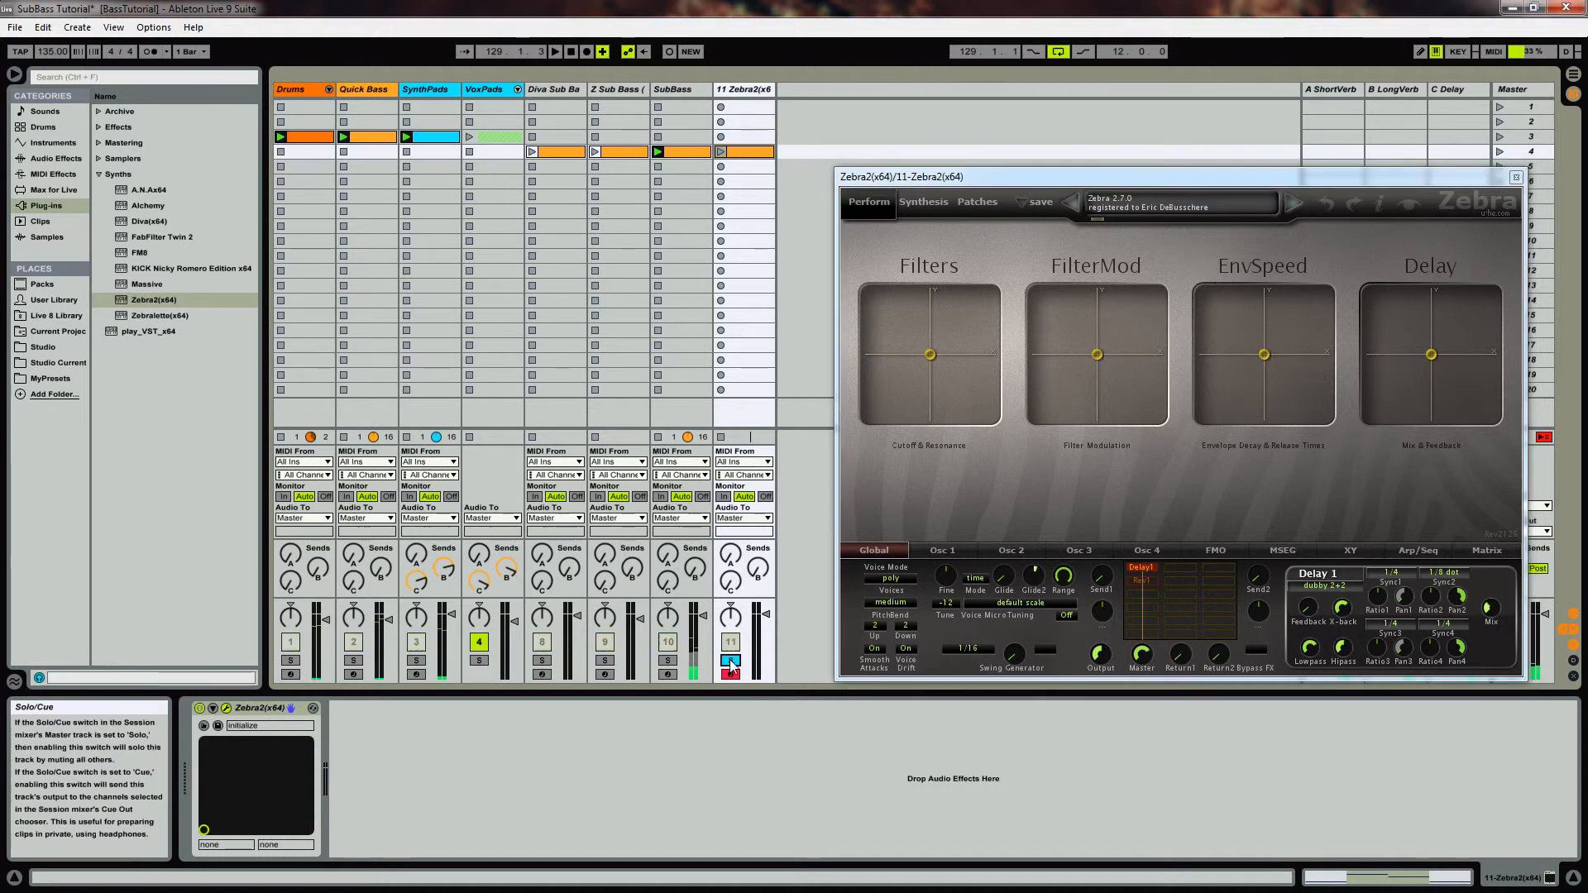
click(721, 152)
Resize the Zebra2 interface to large - 1236 x 885 and reposition its window so the whole synth fits on screen.
drag(919, 184, 430, 122)
click(923, 145)
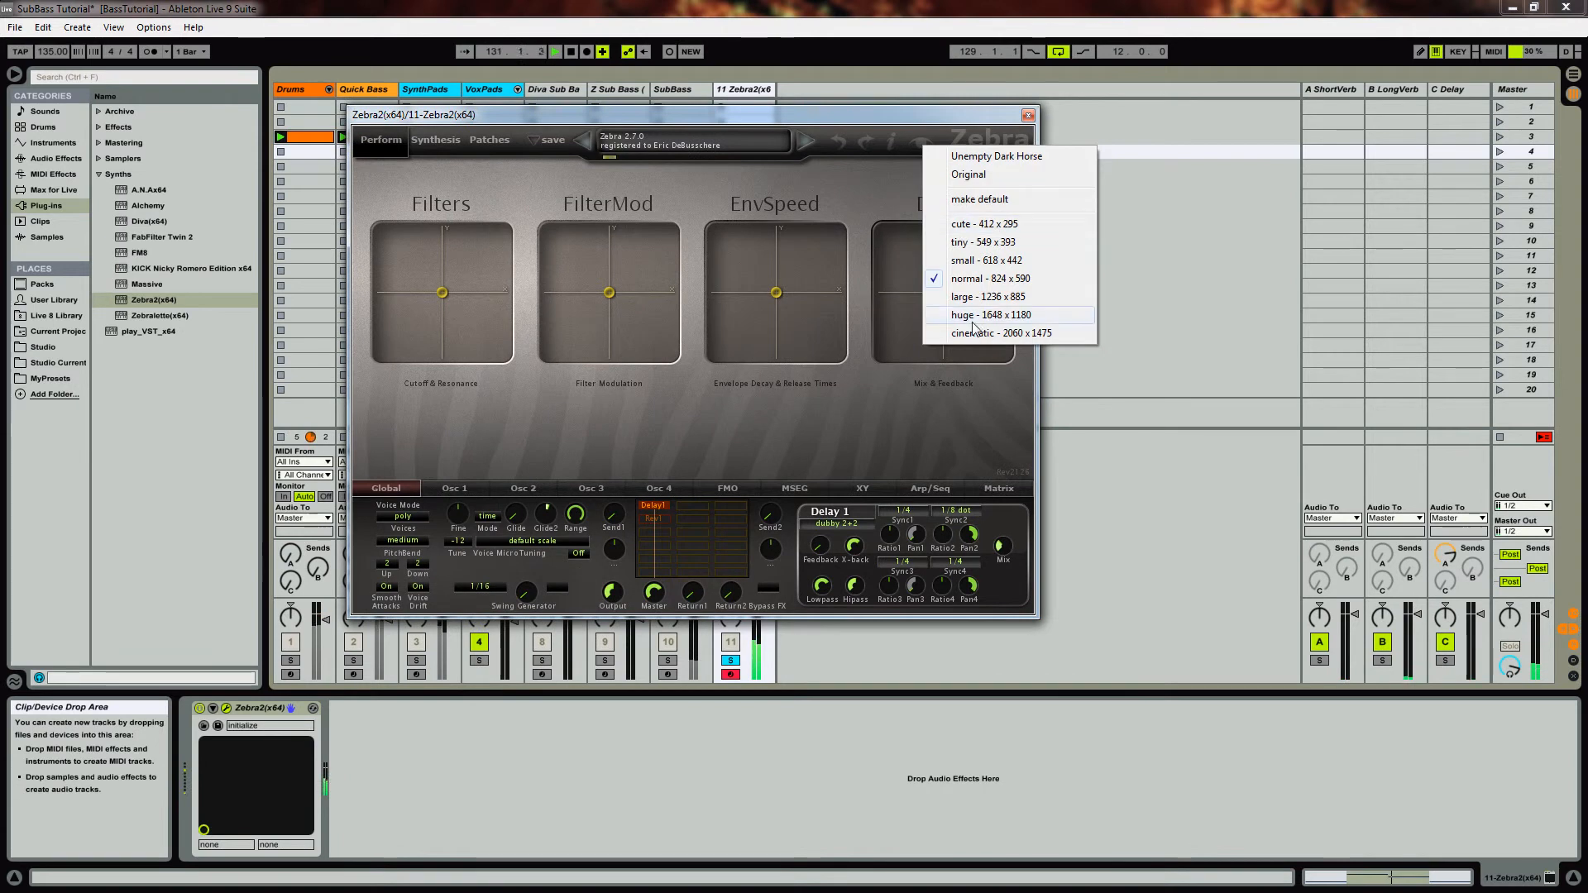
click(982, 296)
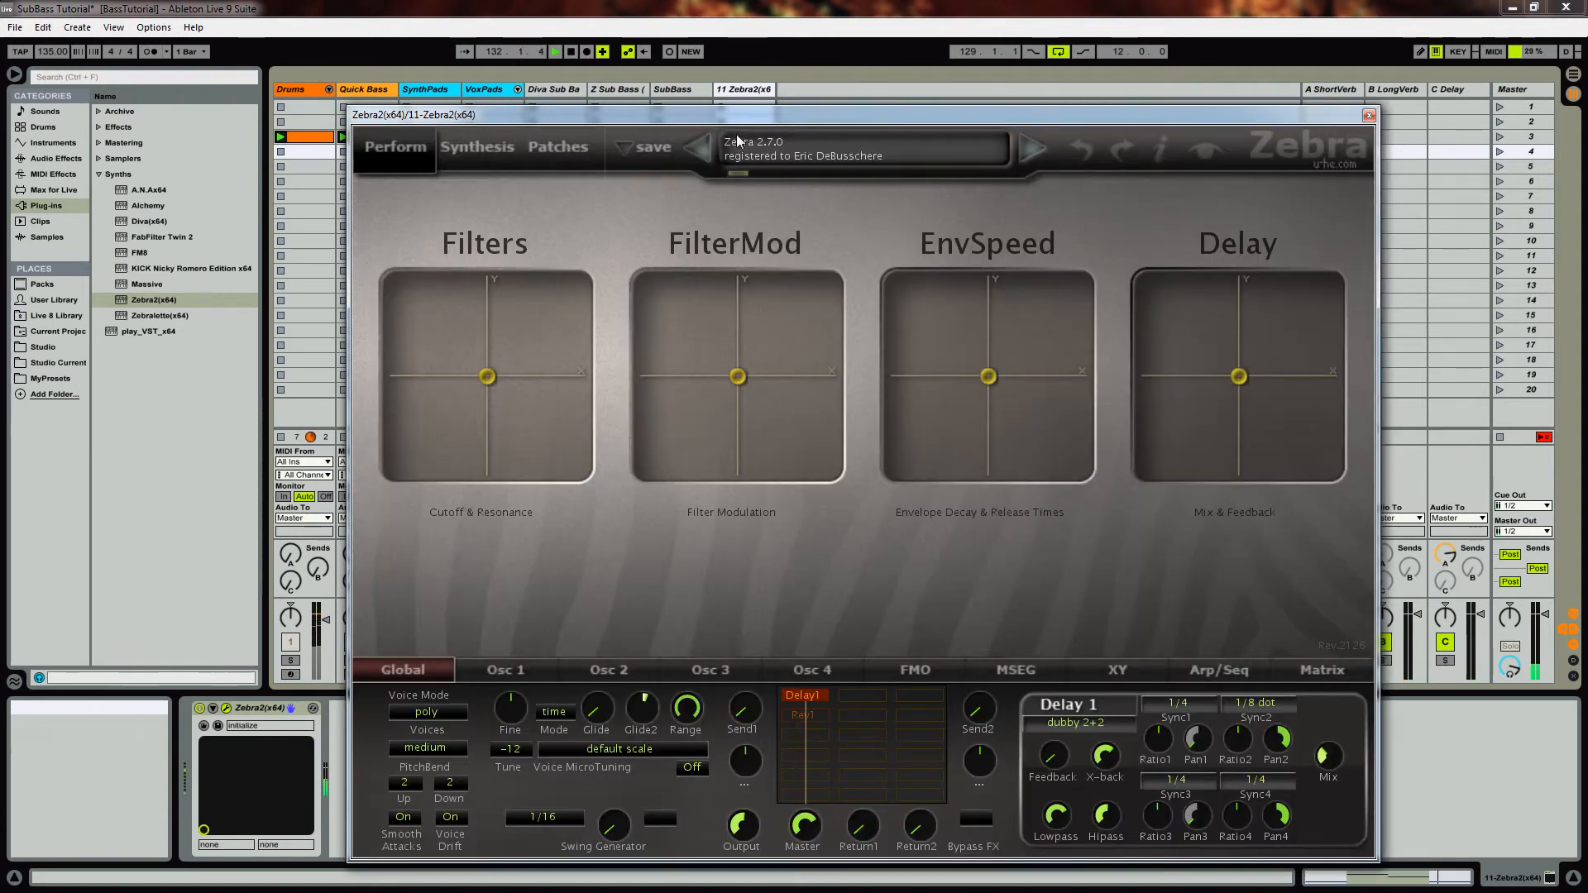
drag(746, 116, 666, 80)
Load the aaainitialize patch in Zebra2 and select OSC1 in the synthesis view.
click(485, 123)
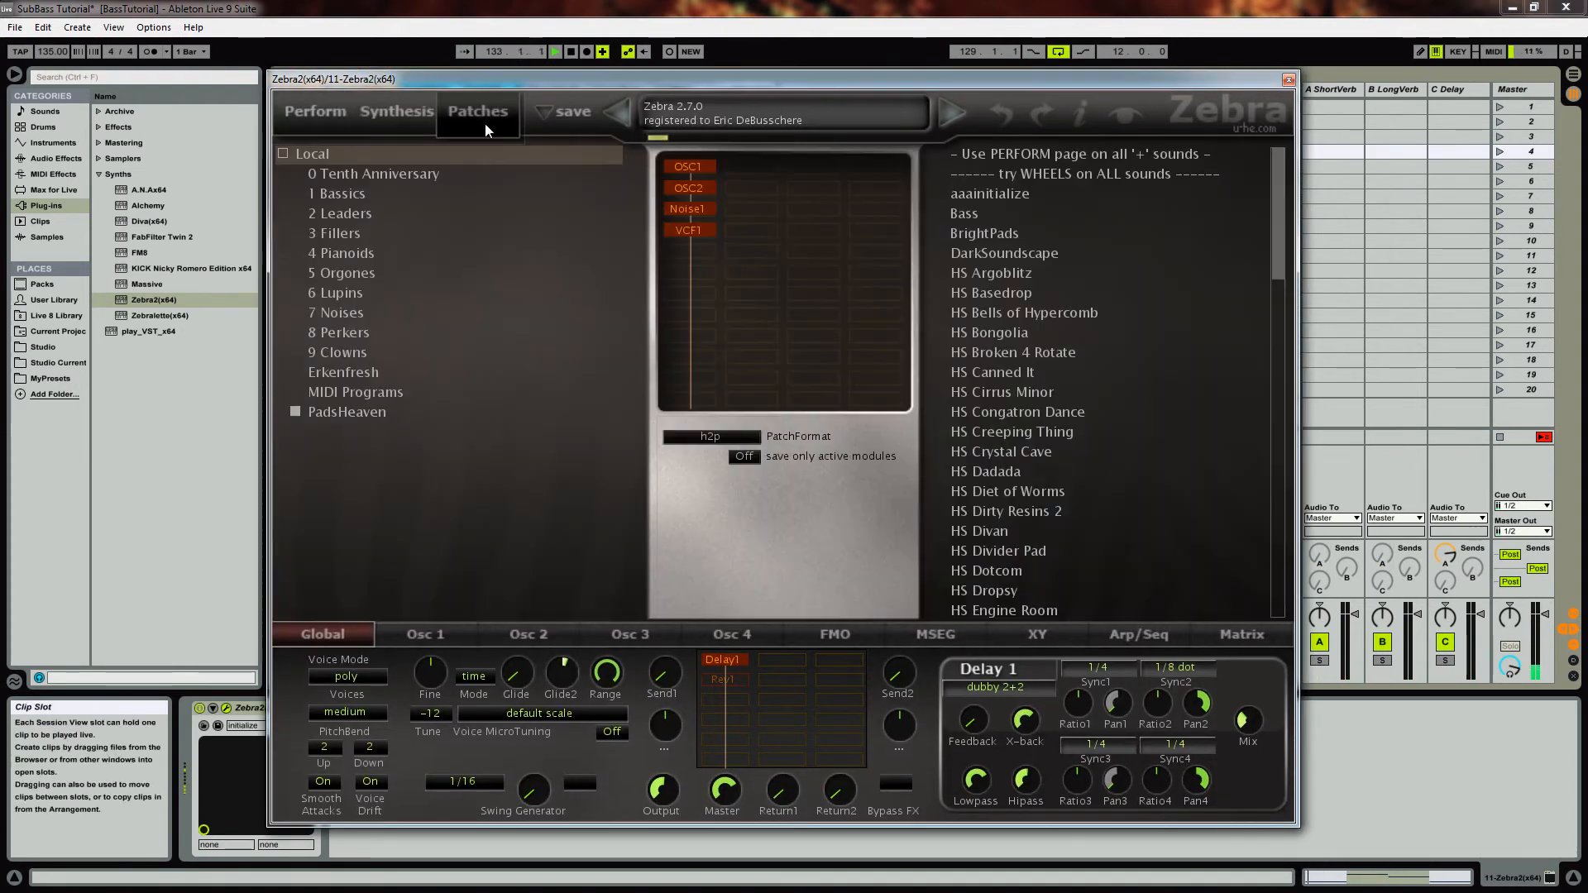
click(997, 196)
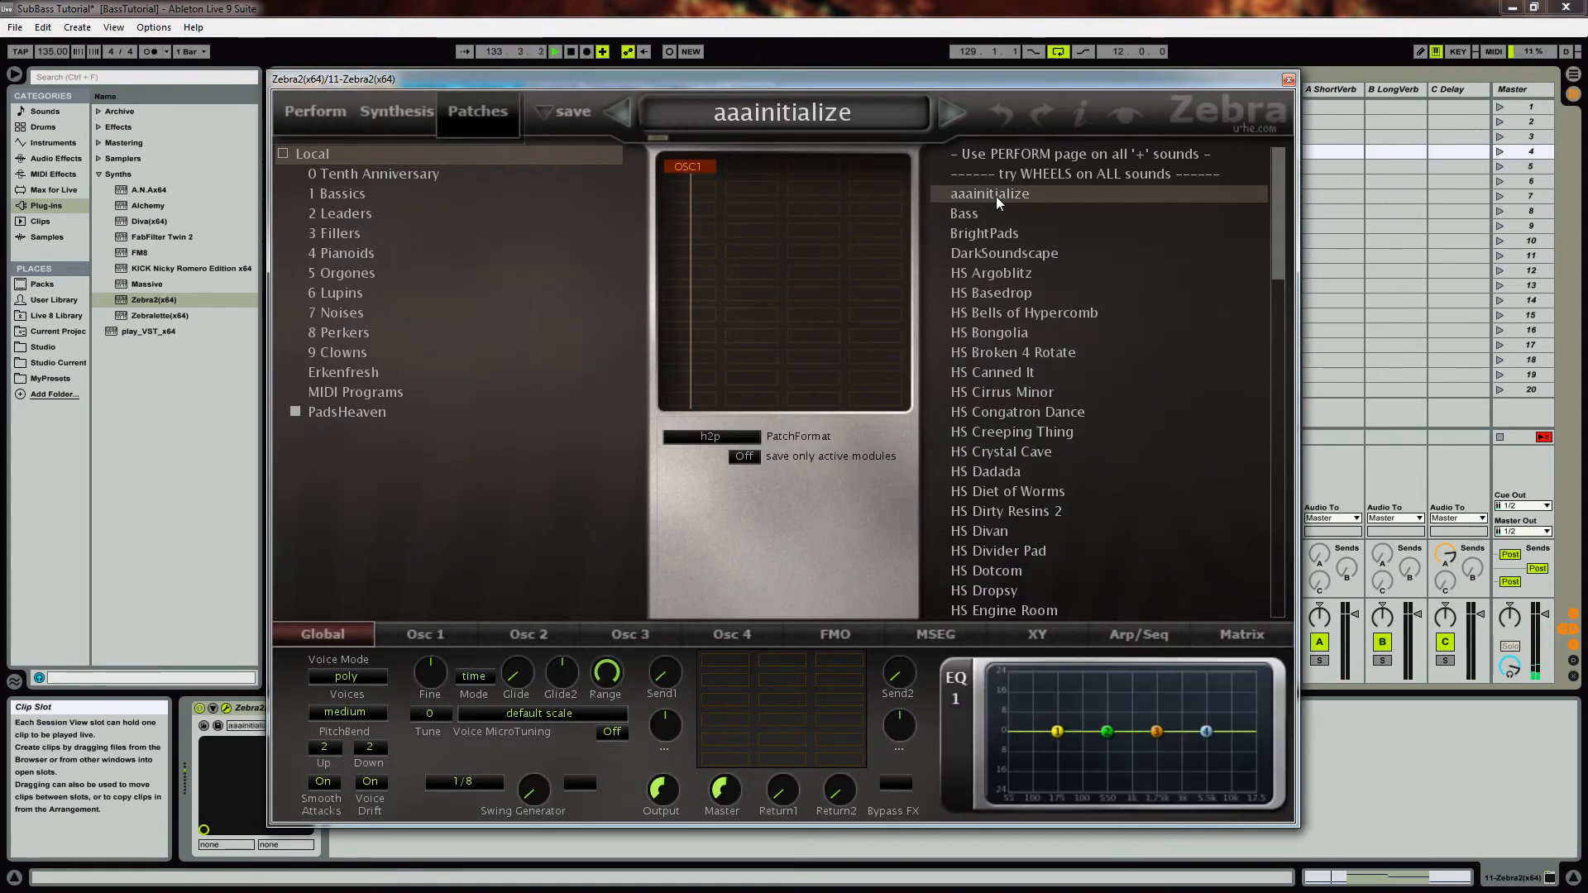
click(310, 113)
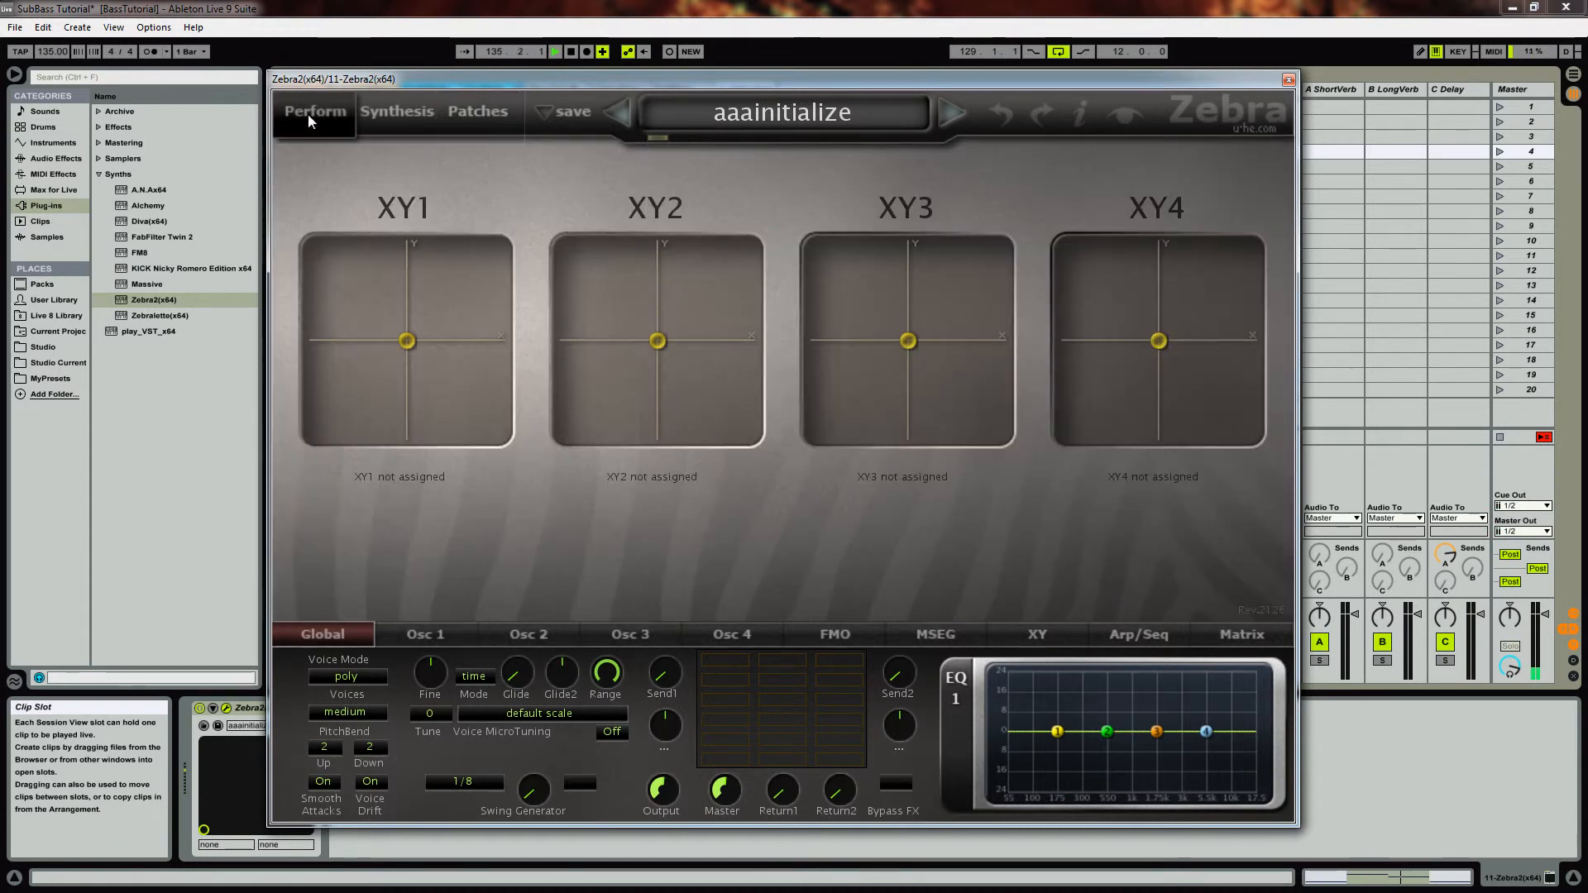
click(379, 109)
click(693, 167)
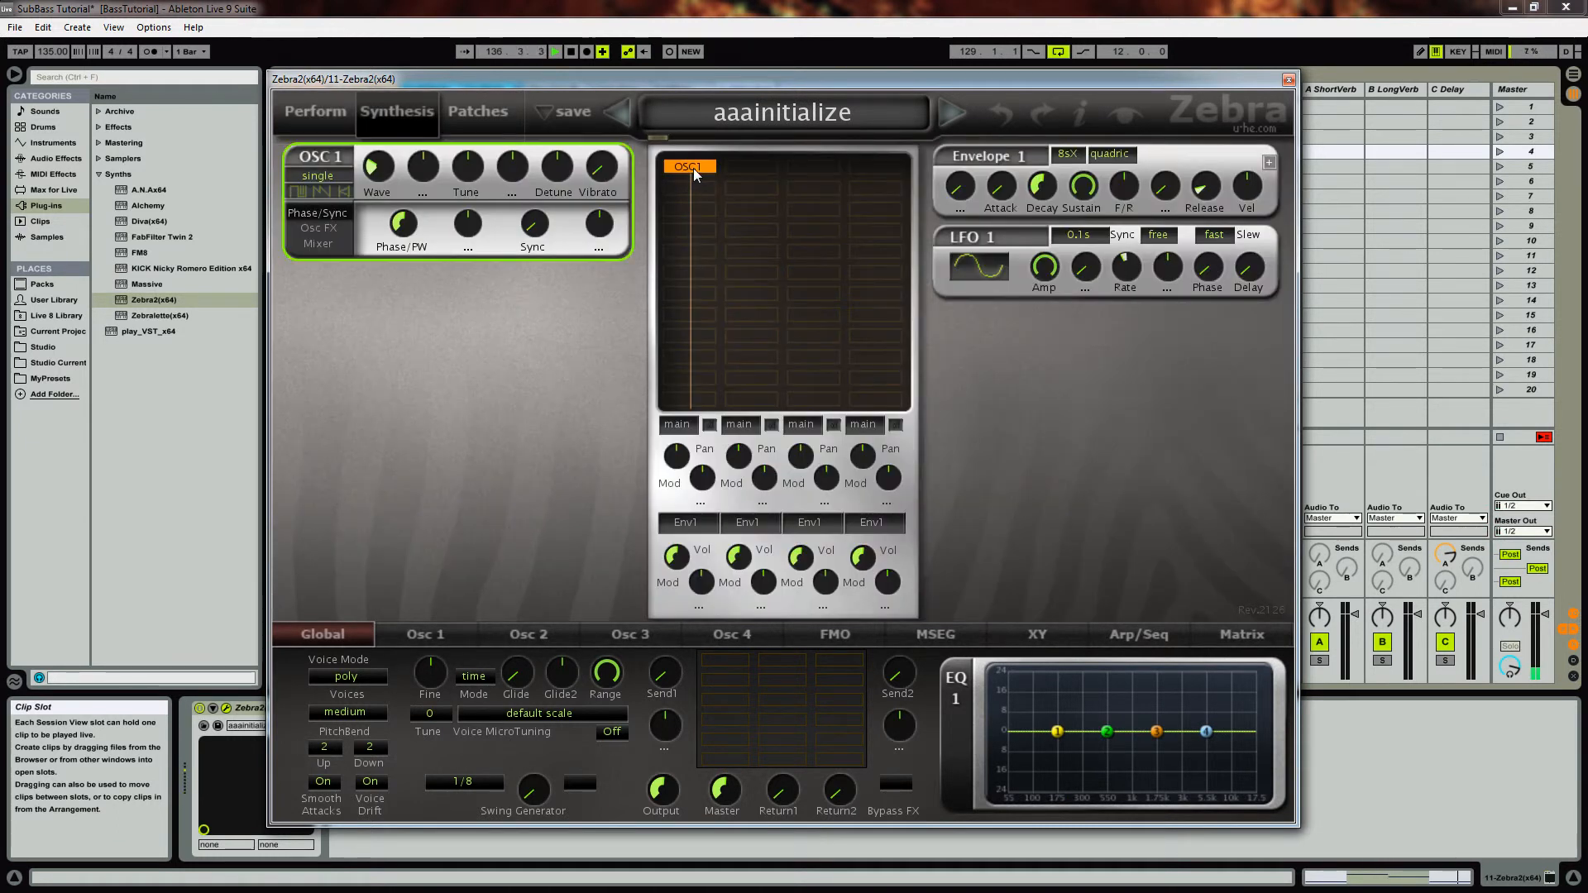
Tune OSC 1 down to -36.00 and shift the synth window to reveal the tracks behind it.
click(468, 171)
drag(468, 171, 464, 222)
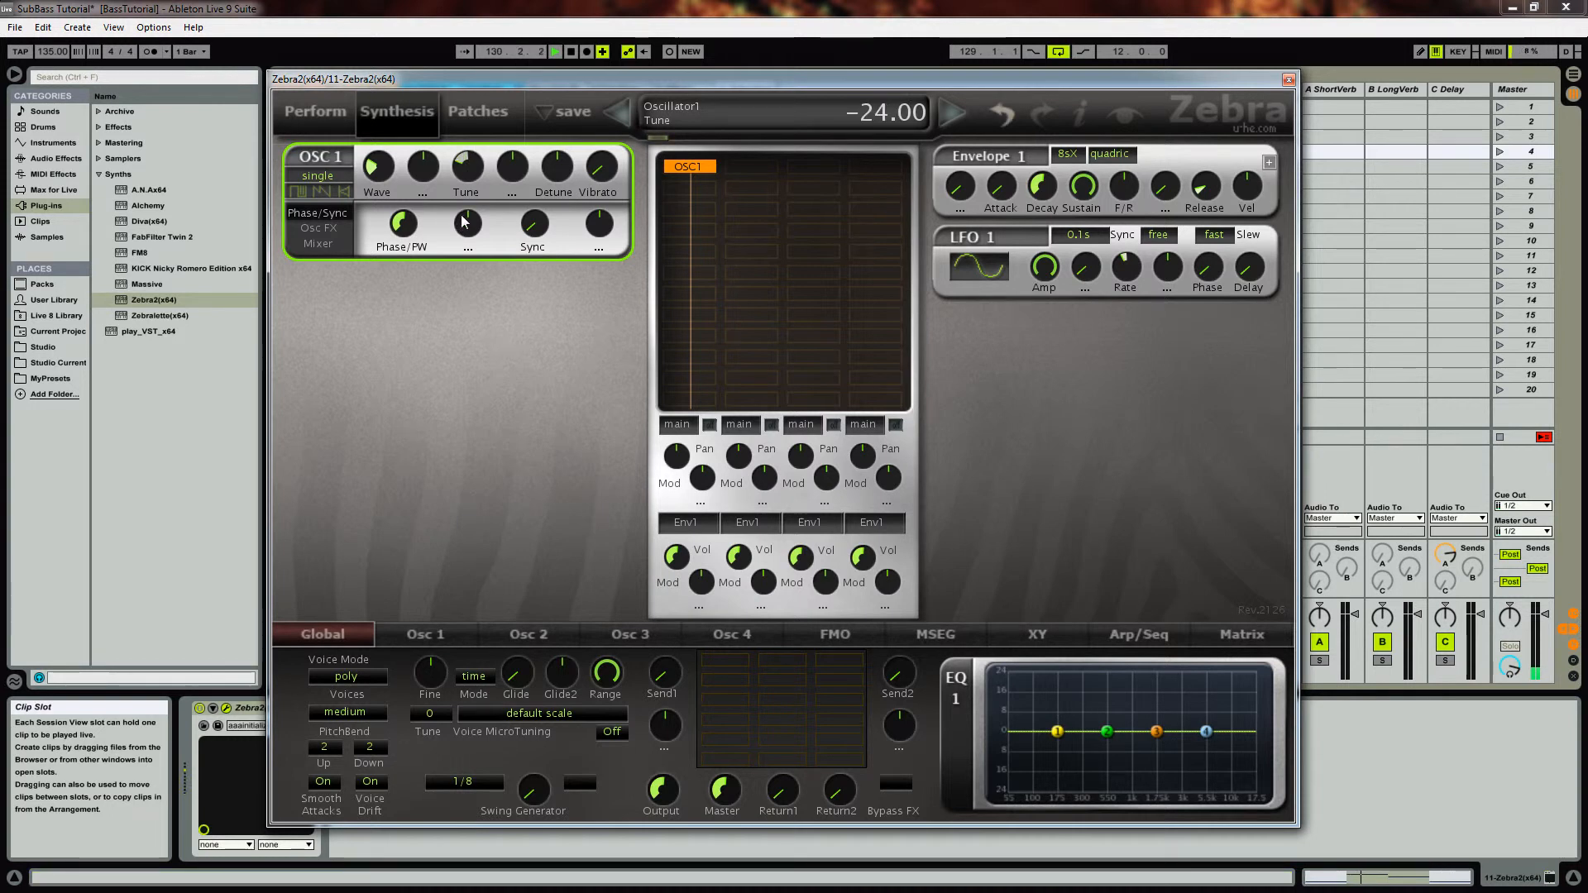
drag(468, 165, 462, 194)
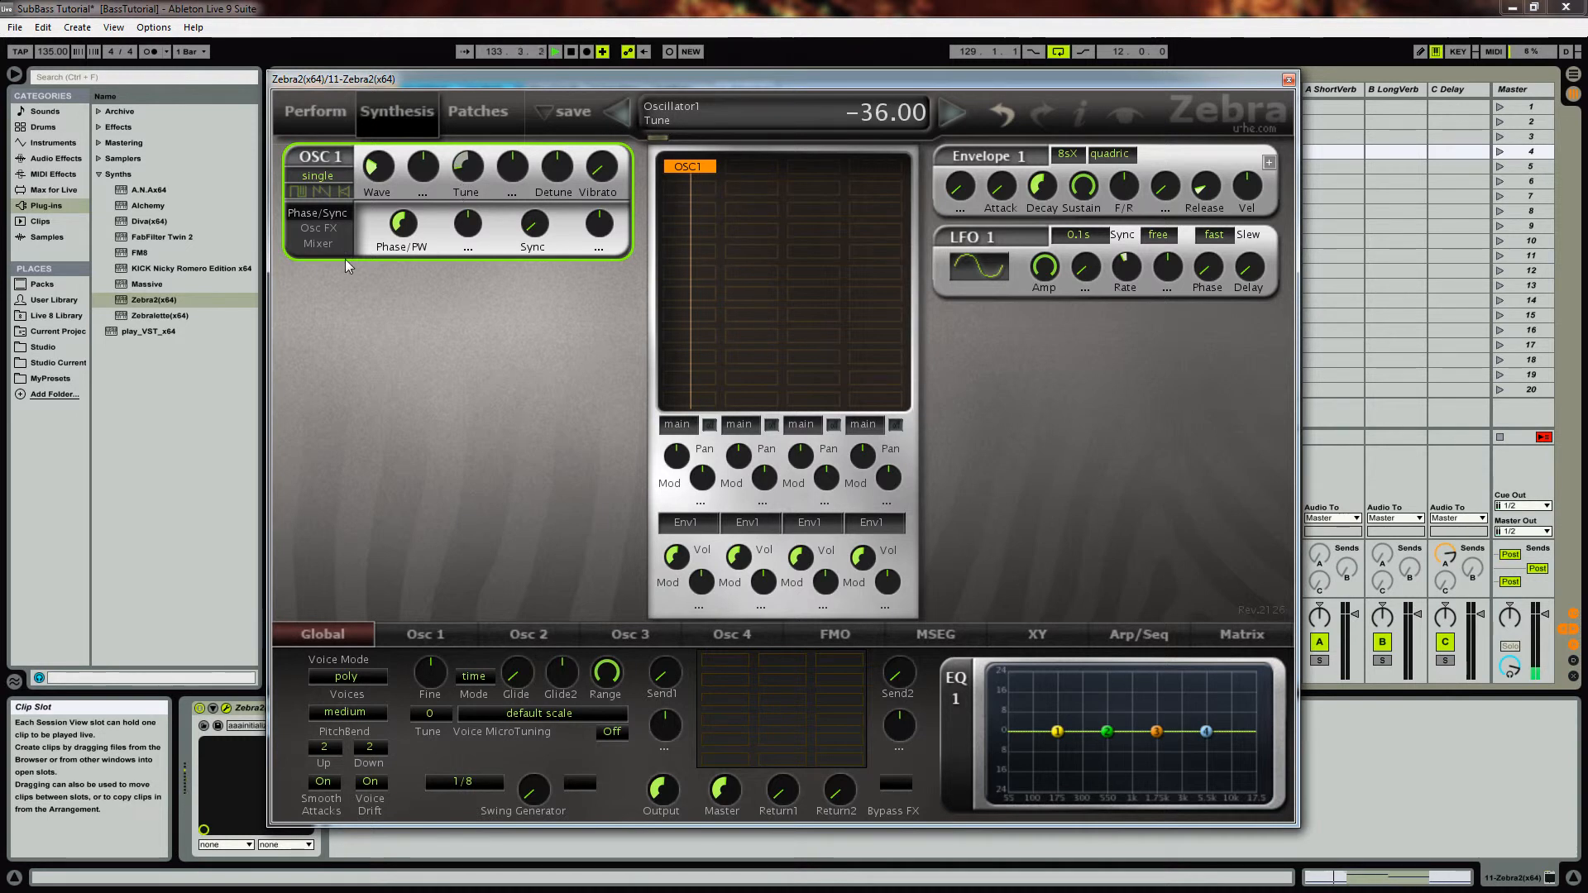
drag(453, 81, 567, 110)
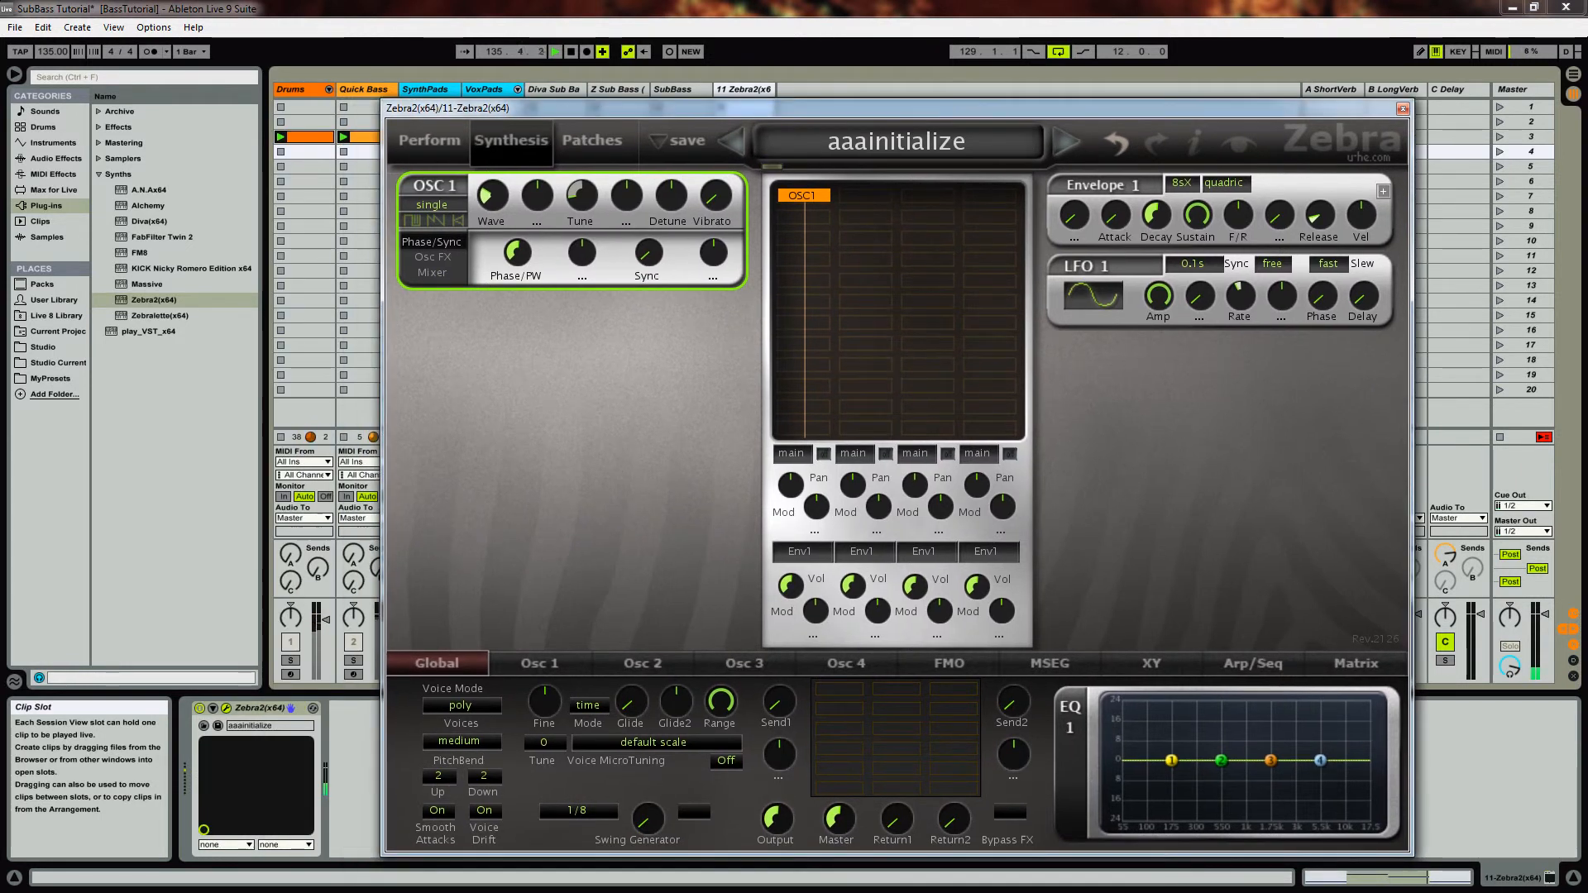
Add OSC2 directly below OSC1 in the routing grid, tuned to -36.00 and using the square-shaped Wave 7.
click(809, 217)
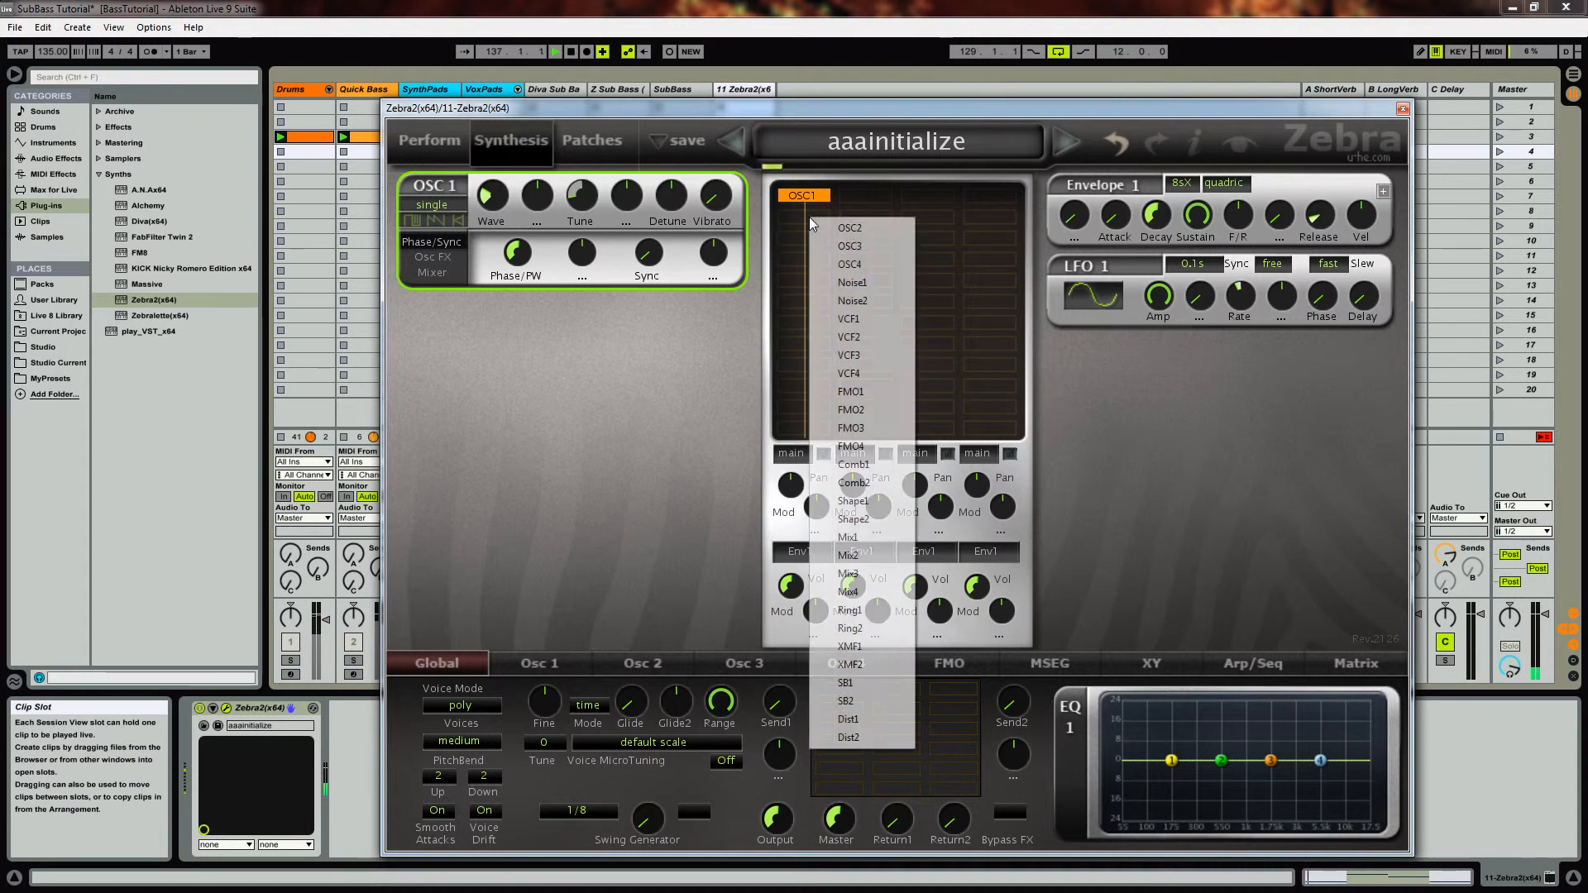
click(849, 230)
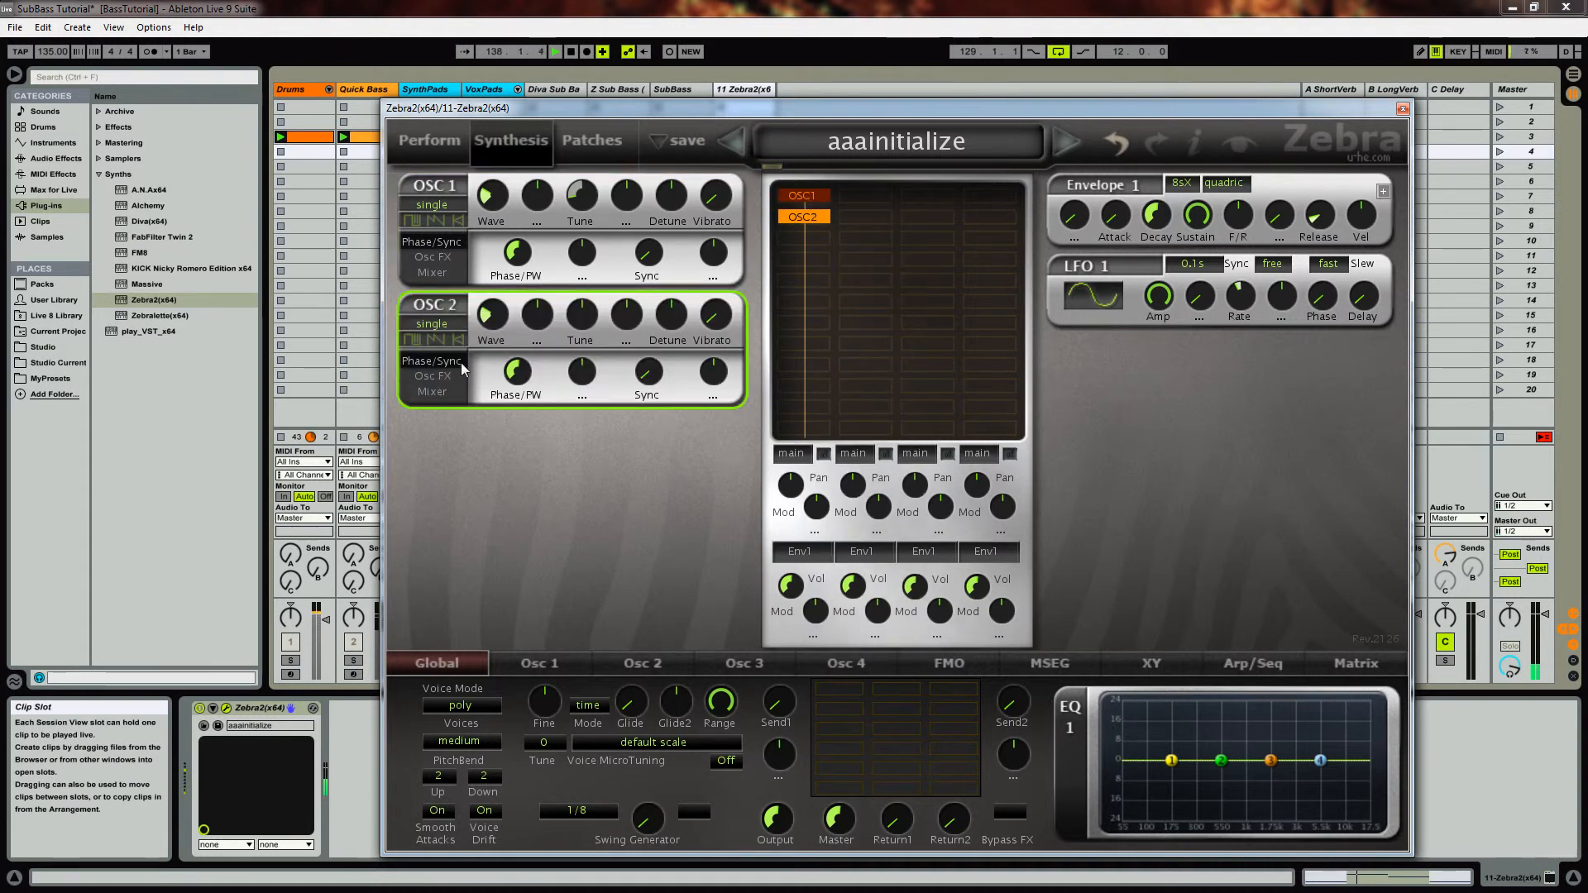
drag(587, 319, 561, 400)
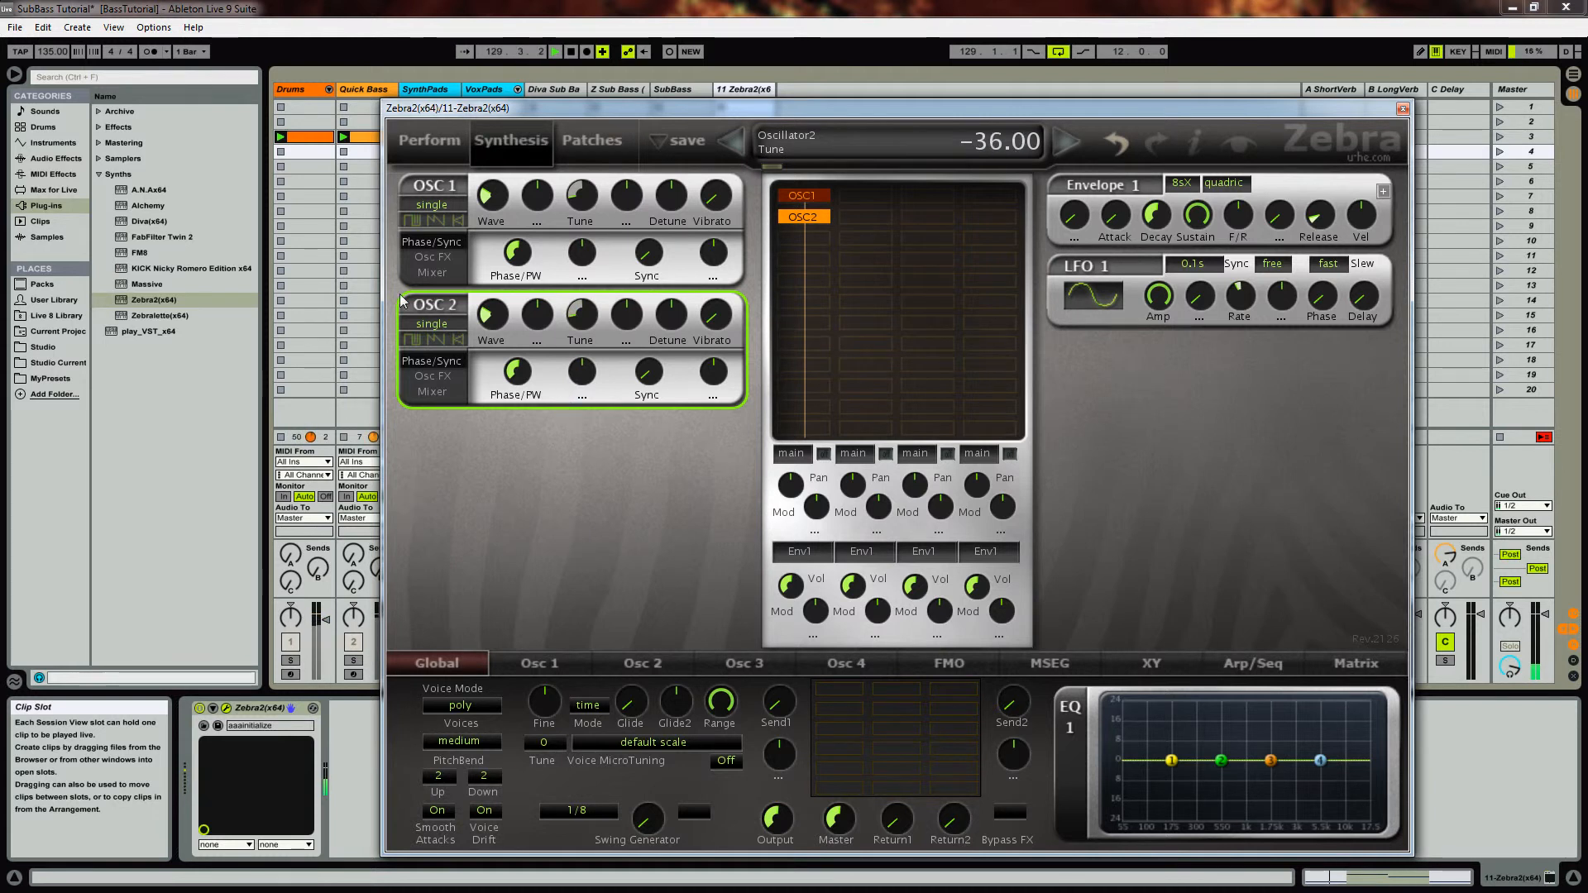
click(652, 663)
click(840, 832)
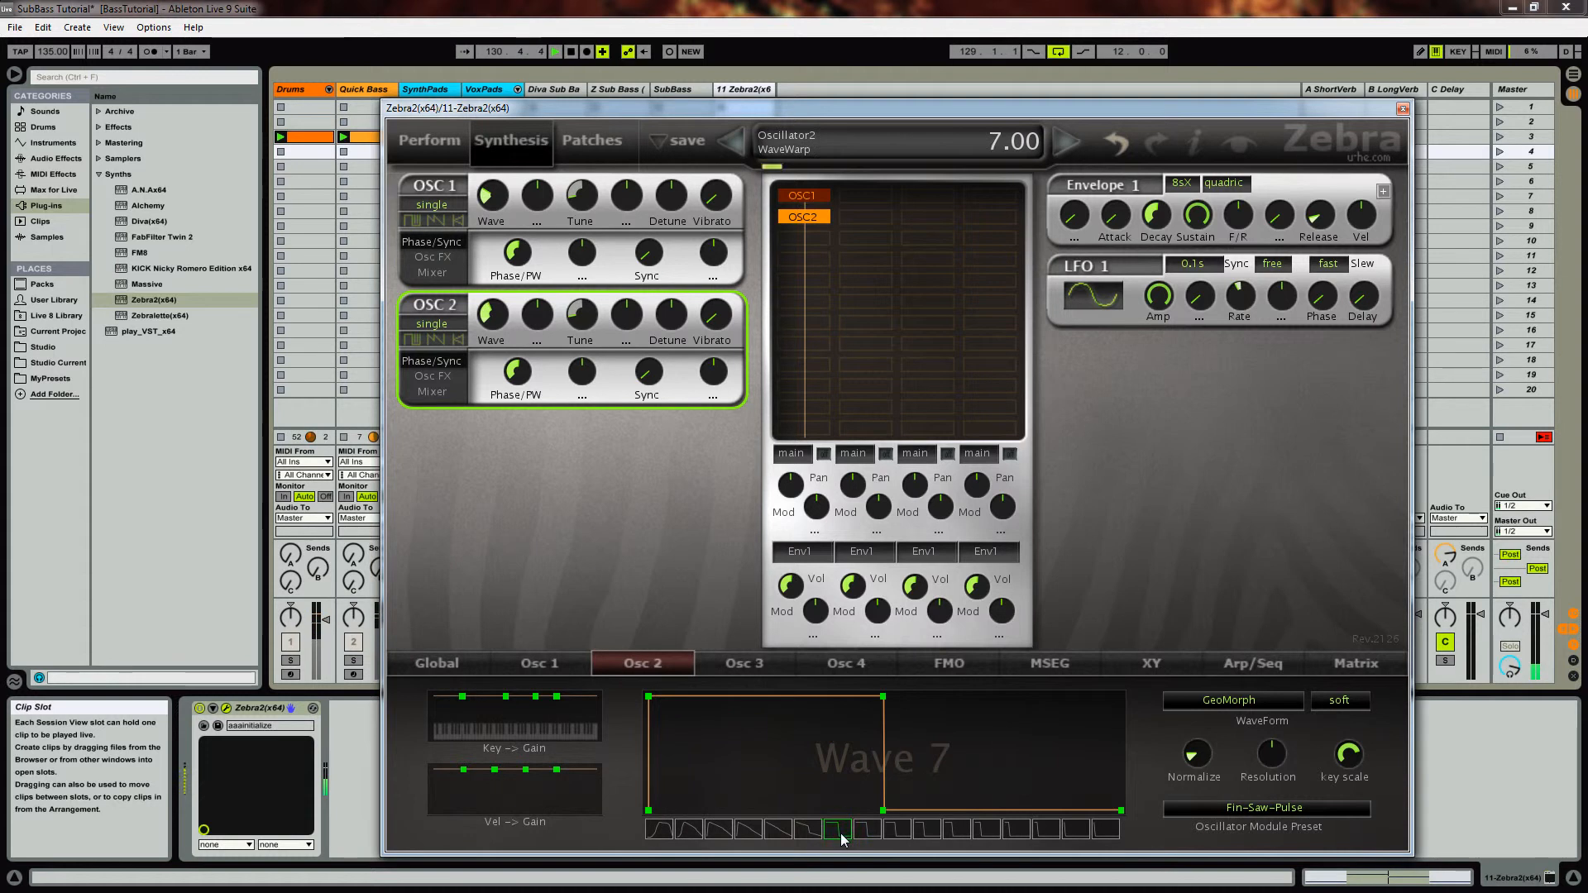
Switch OSC 1 and OSC 2 to dual mode and detune both slightly, with OSC 1 at 7.00.
click(426, 326)
click(463, 351)
click(432, 205)
click(464, 234)
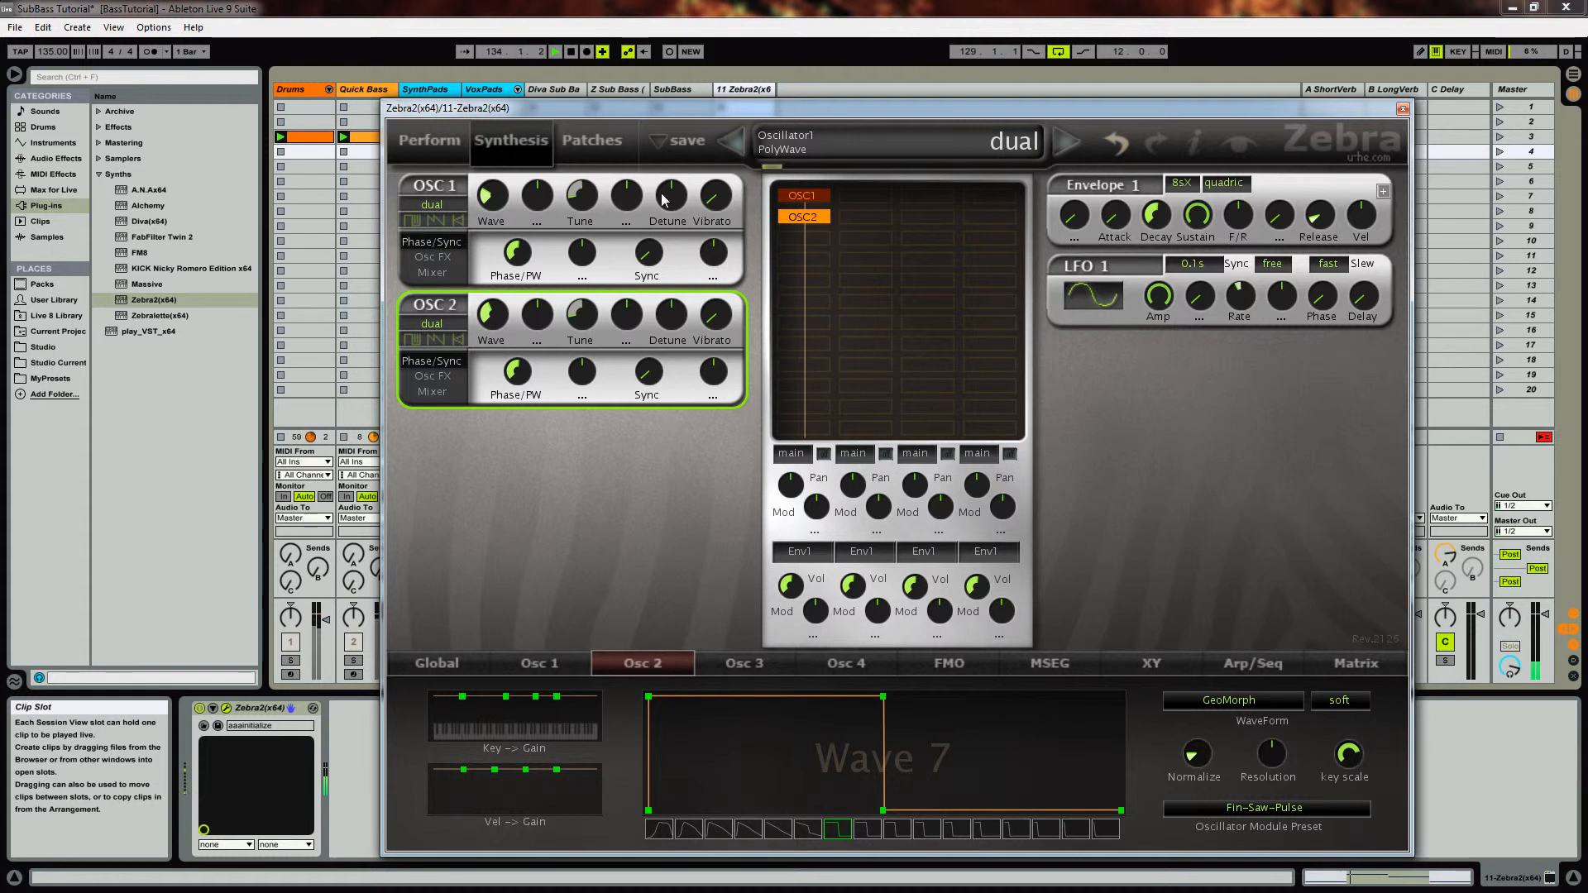
drag(675, 200, 688, 195)
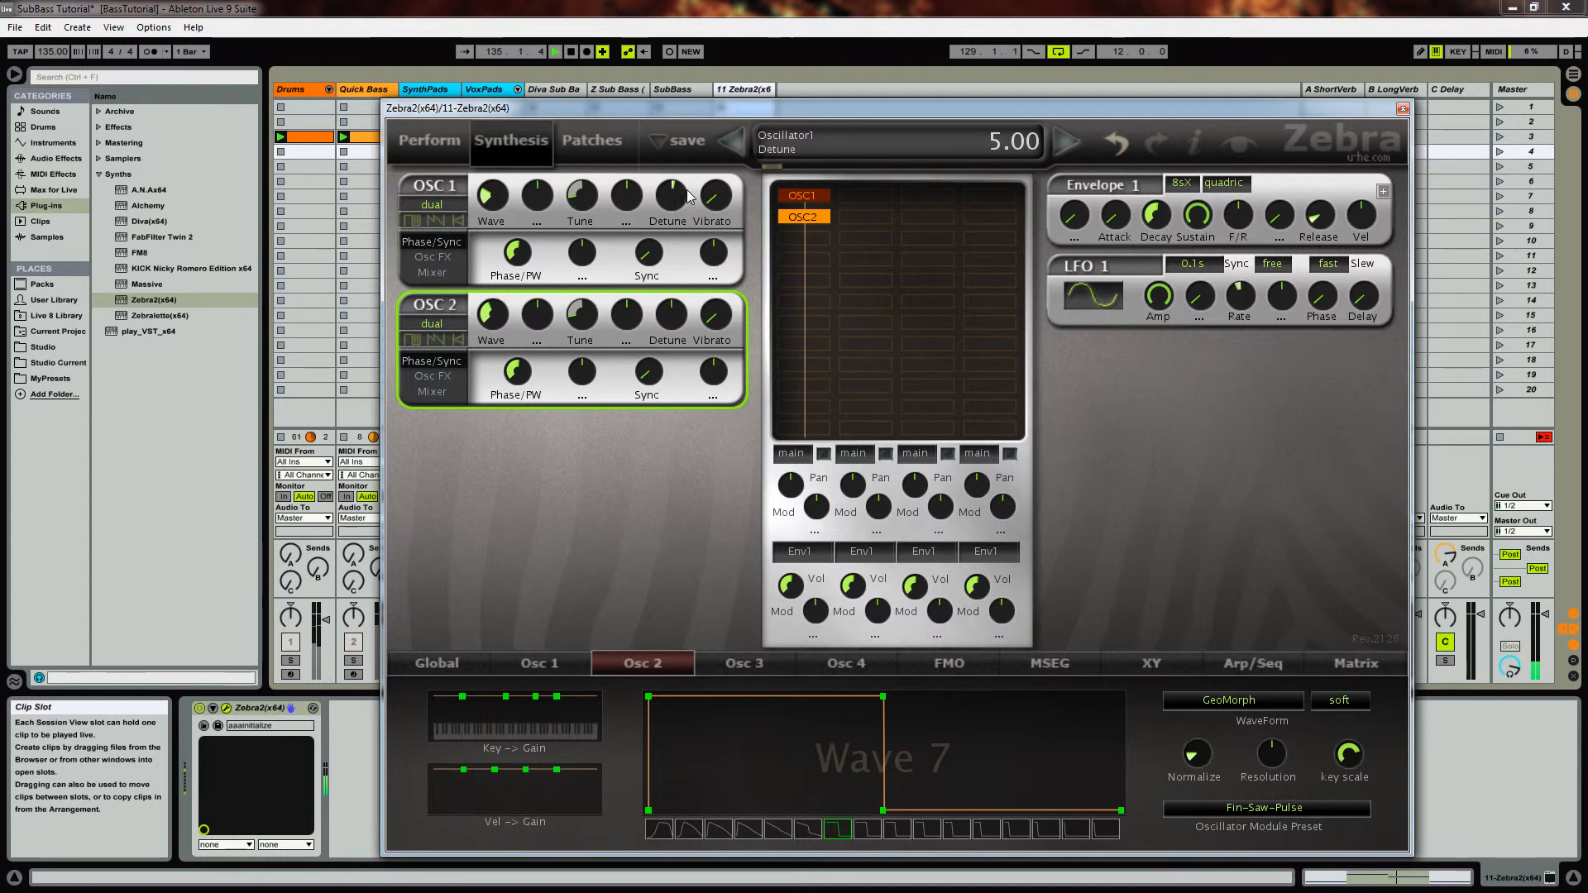
drag(687, 321, 690, 314)
drag(684, 199, 685, 195)
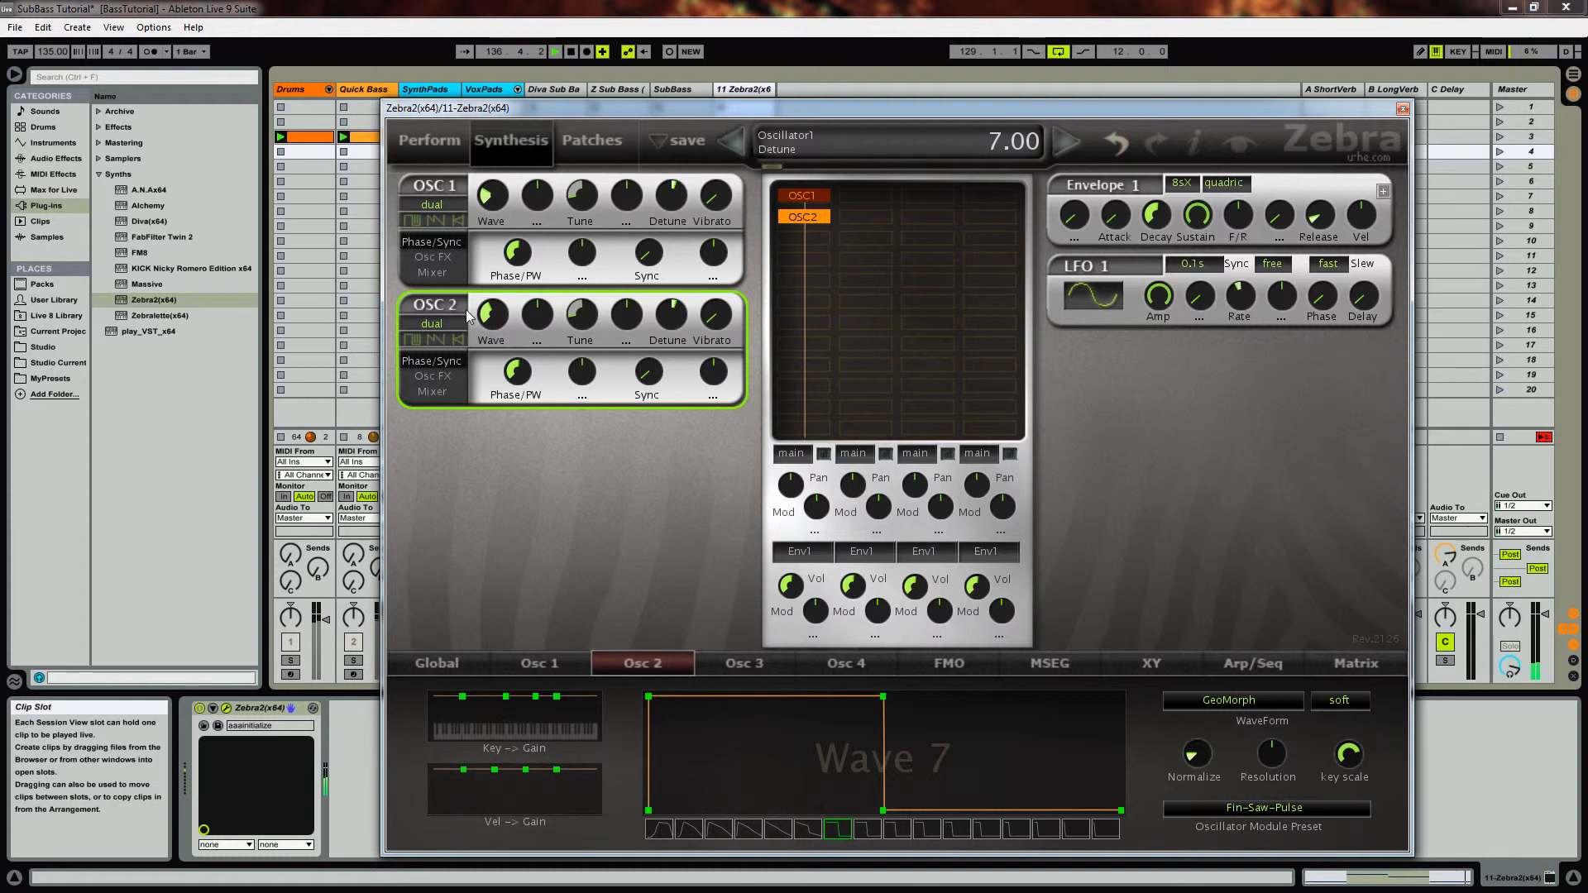
Reduce the mixer width of both OSC 1 and OSC 2 to 0.00.
click(434, 272)
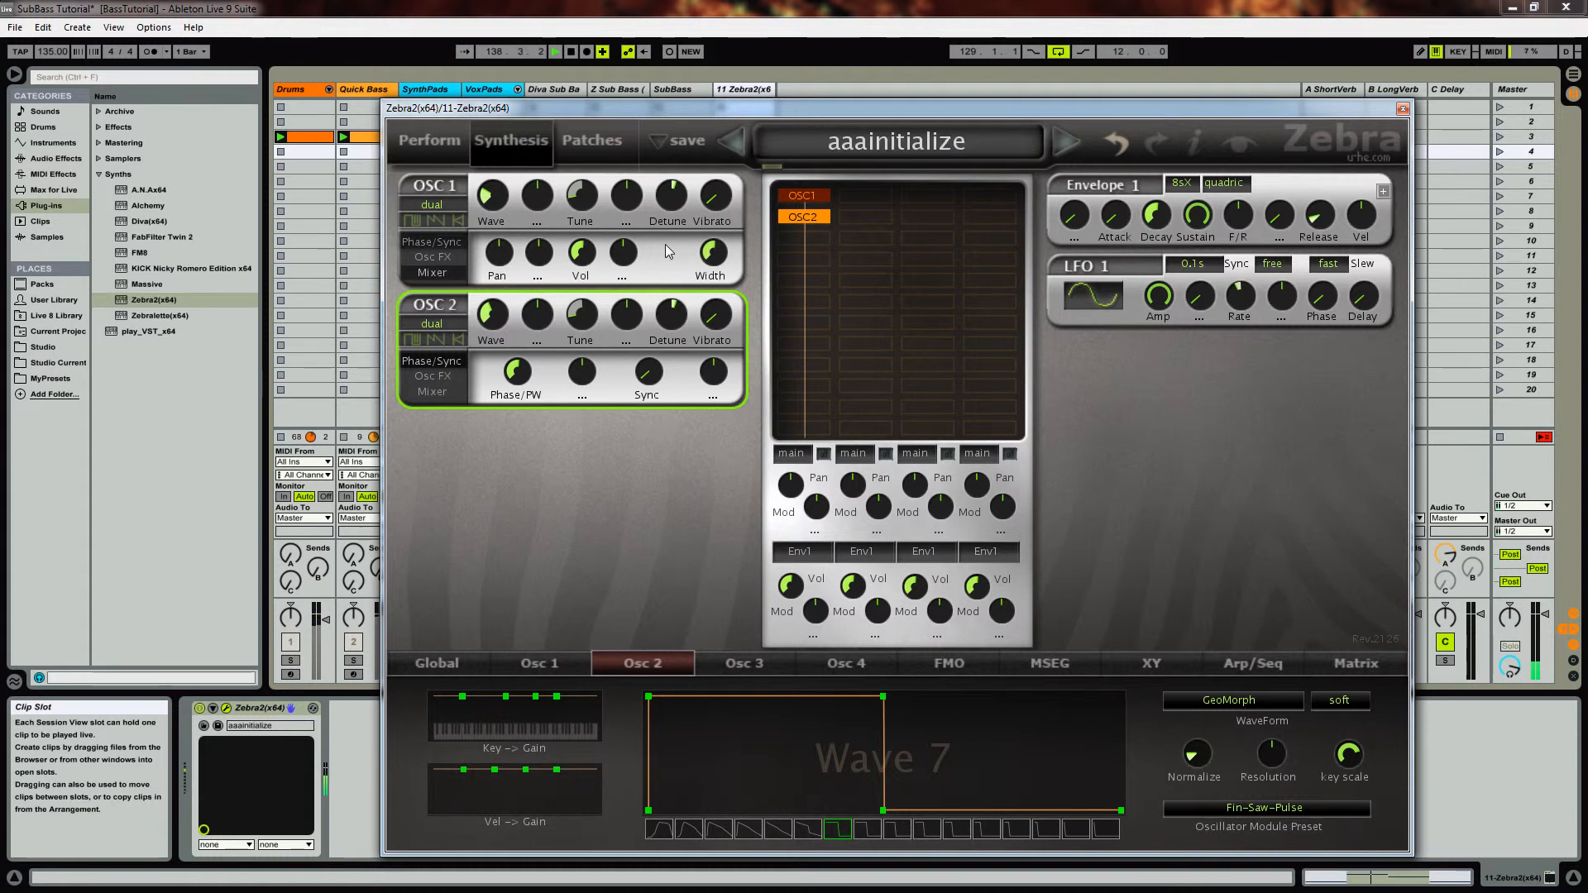
drag(716, 253, 716, 419)
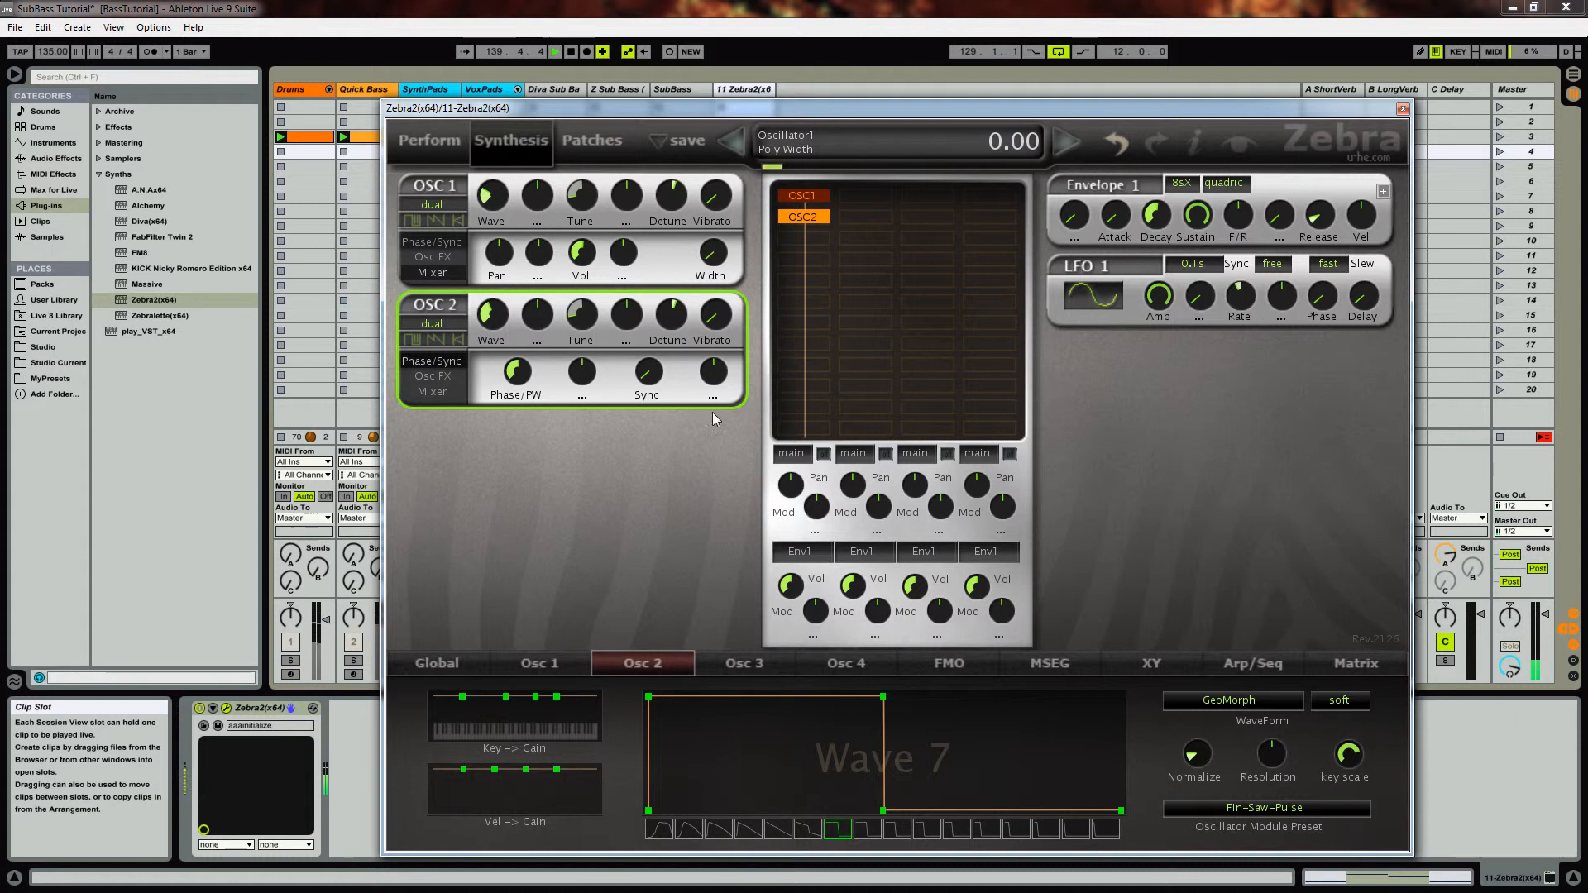
click(431, 393)
drag(724, 372, 710, 563)
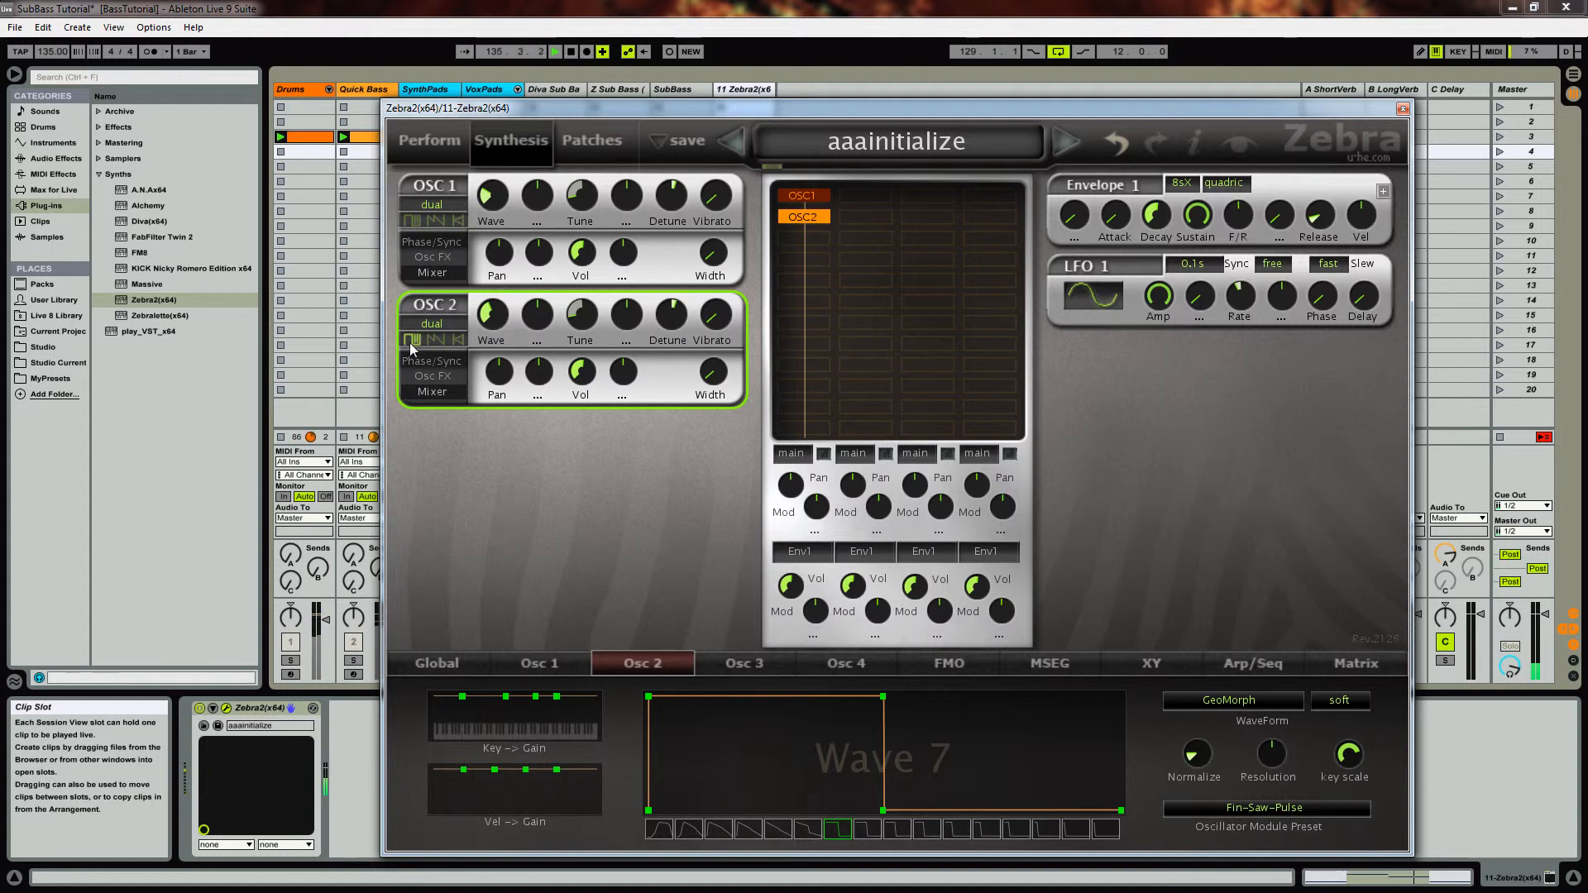
Enable the pulse-width option on OSC 2 and assign Lfo2 to modulate its Phase/PW.
click(435, 360)
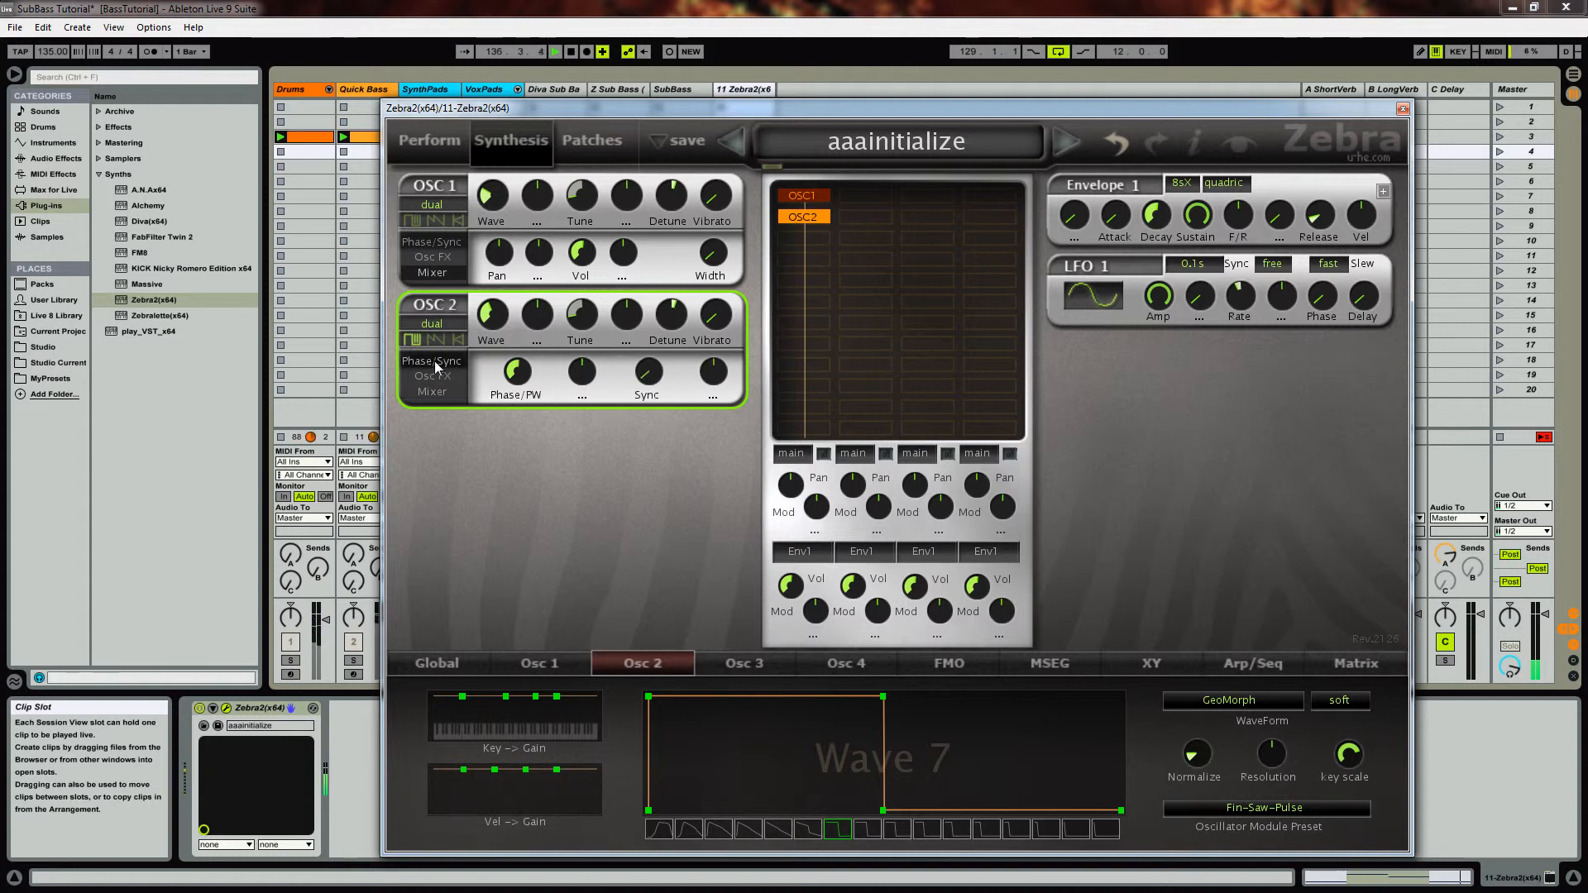
mouse_move(517, 380)
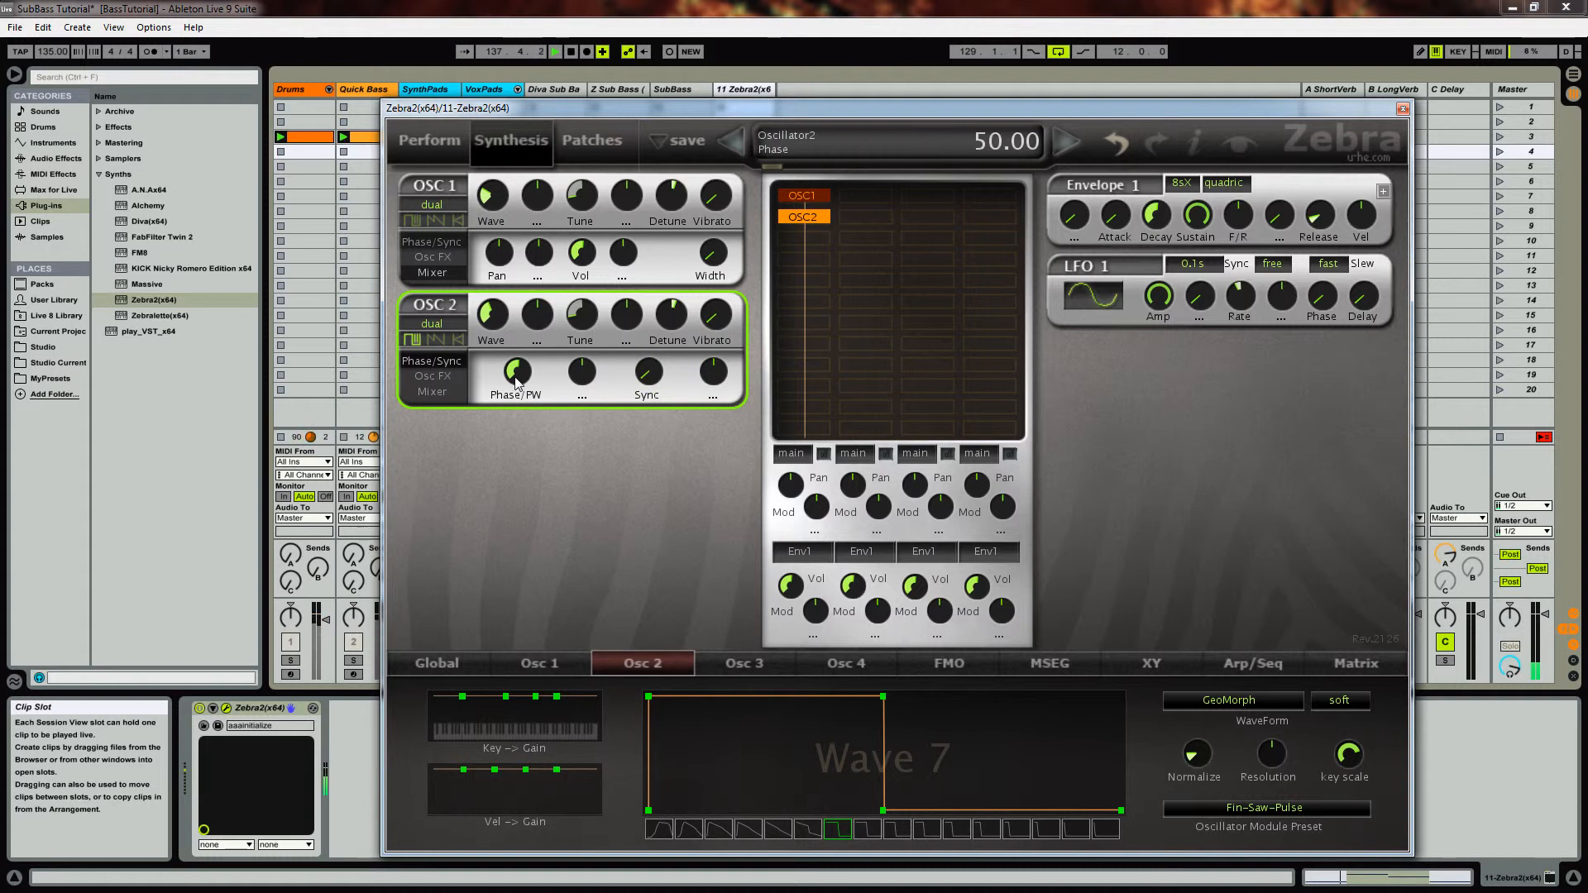
right_click(586, 389)
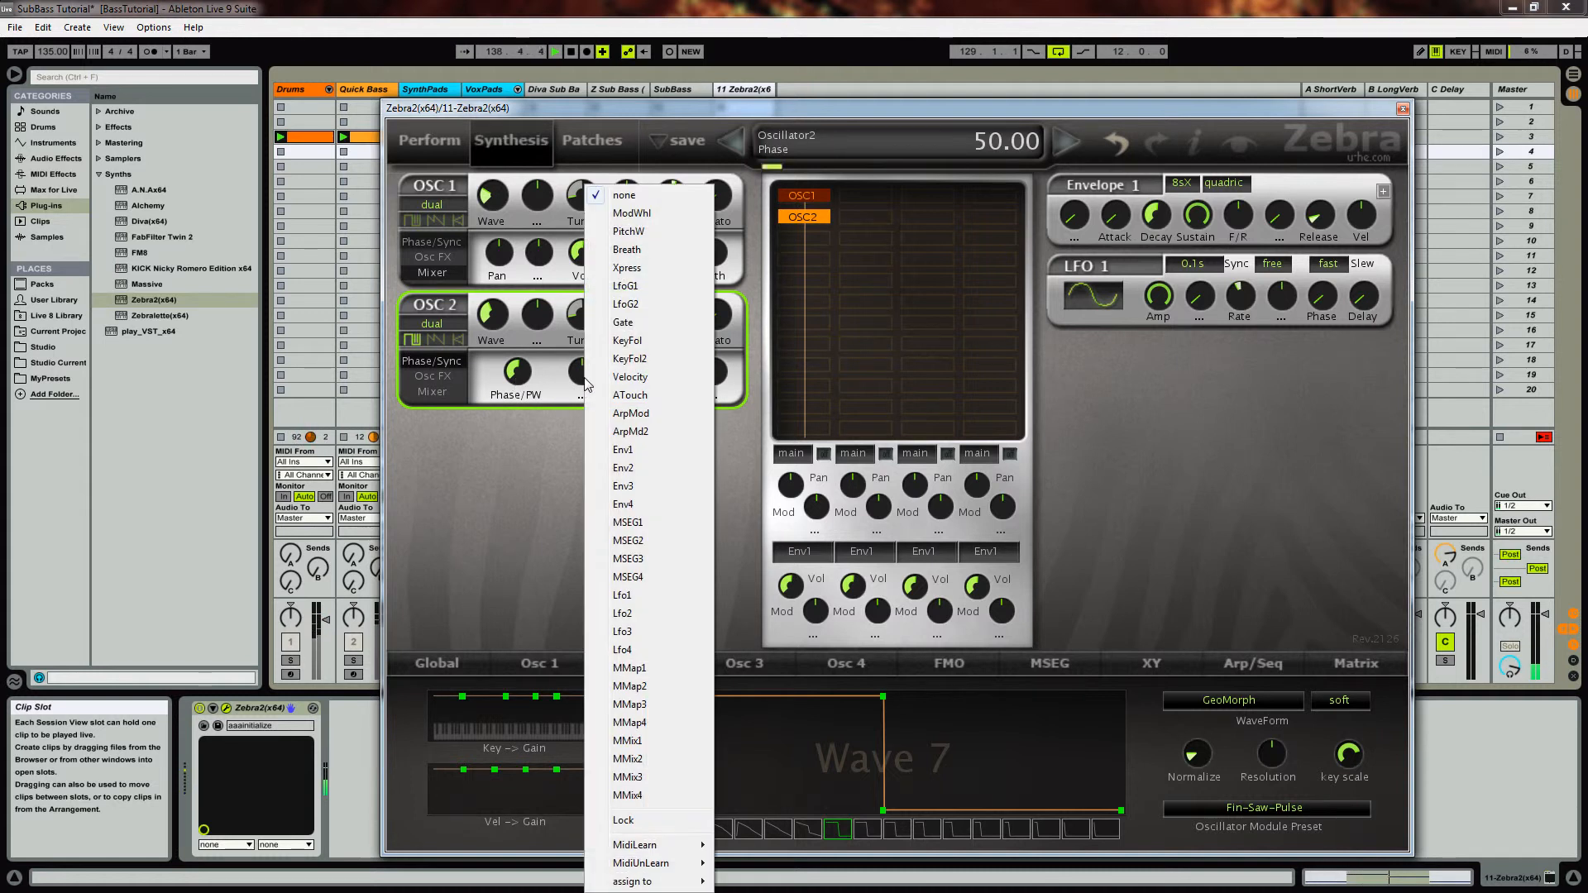
click(639, 613)
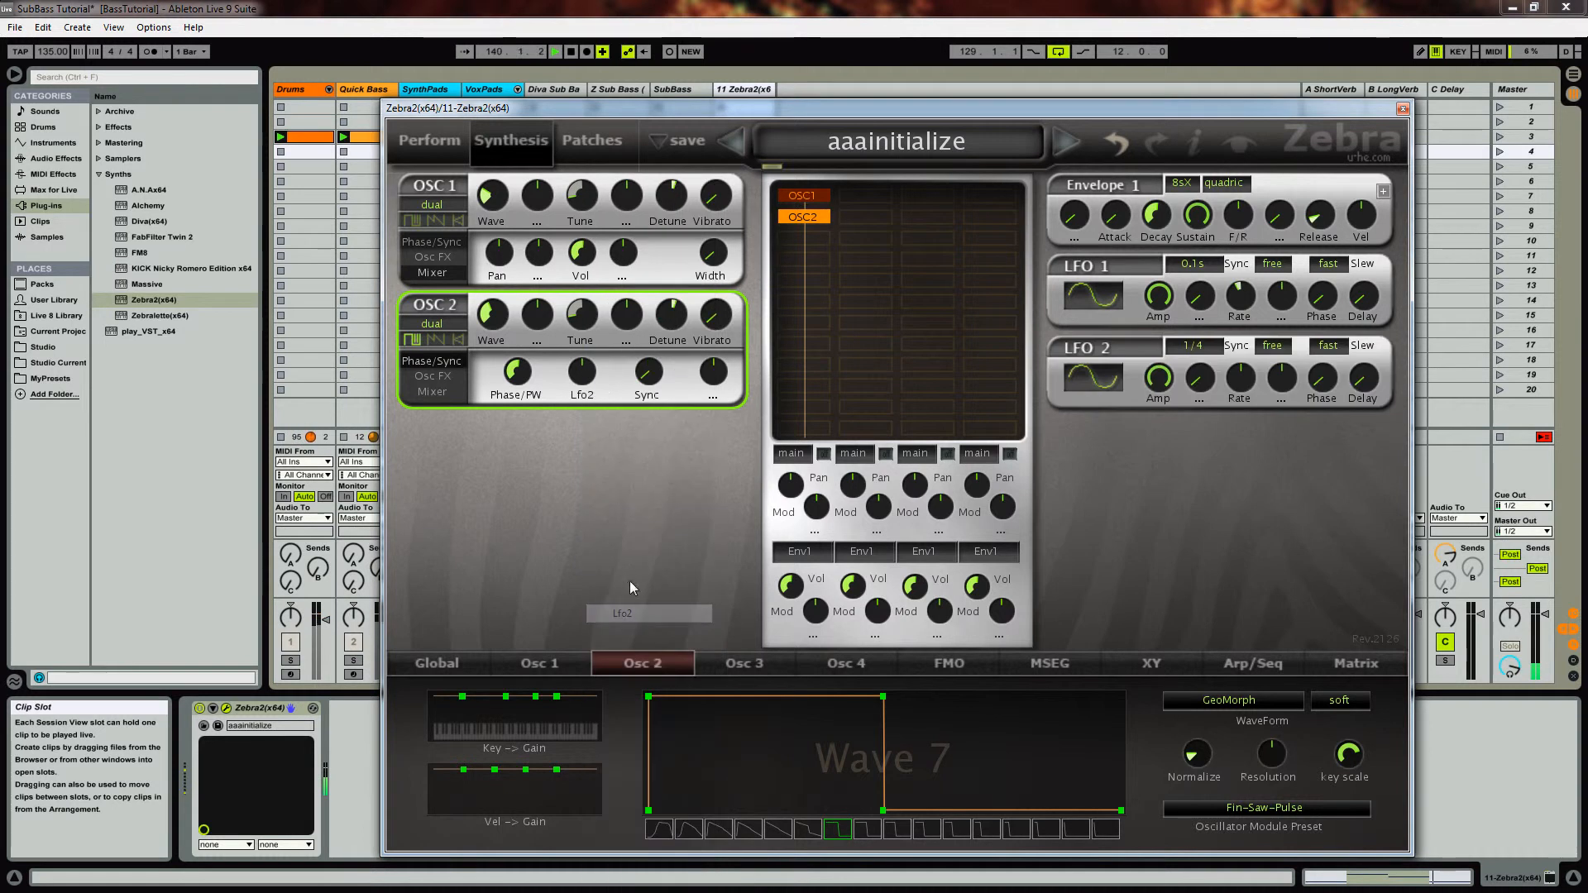
Set LFO 2's sync rate to 1/1 and its waveform to triangle.
click(1197, 346)
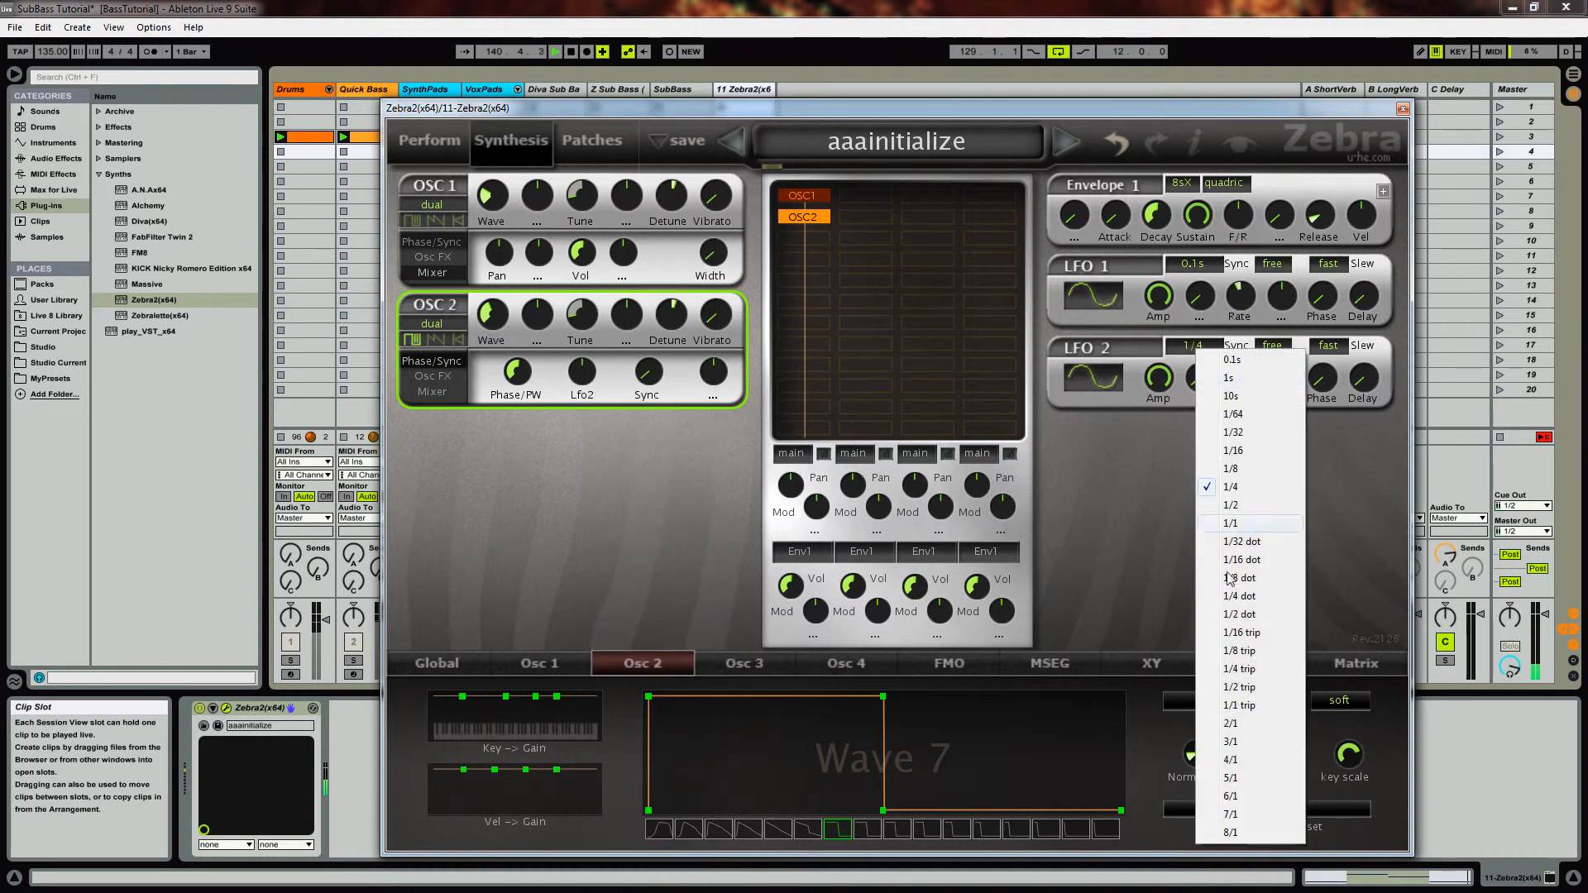
click(1229, 526)
click(1099, 386)
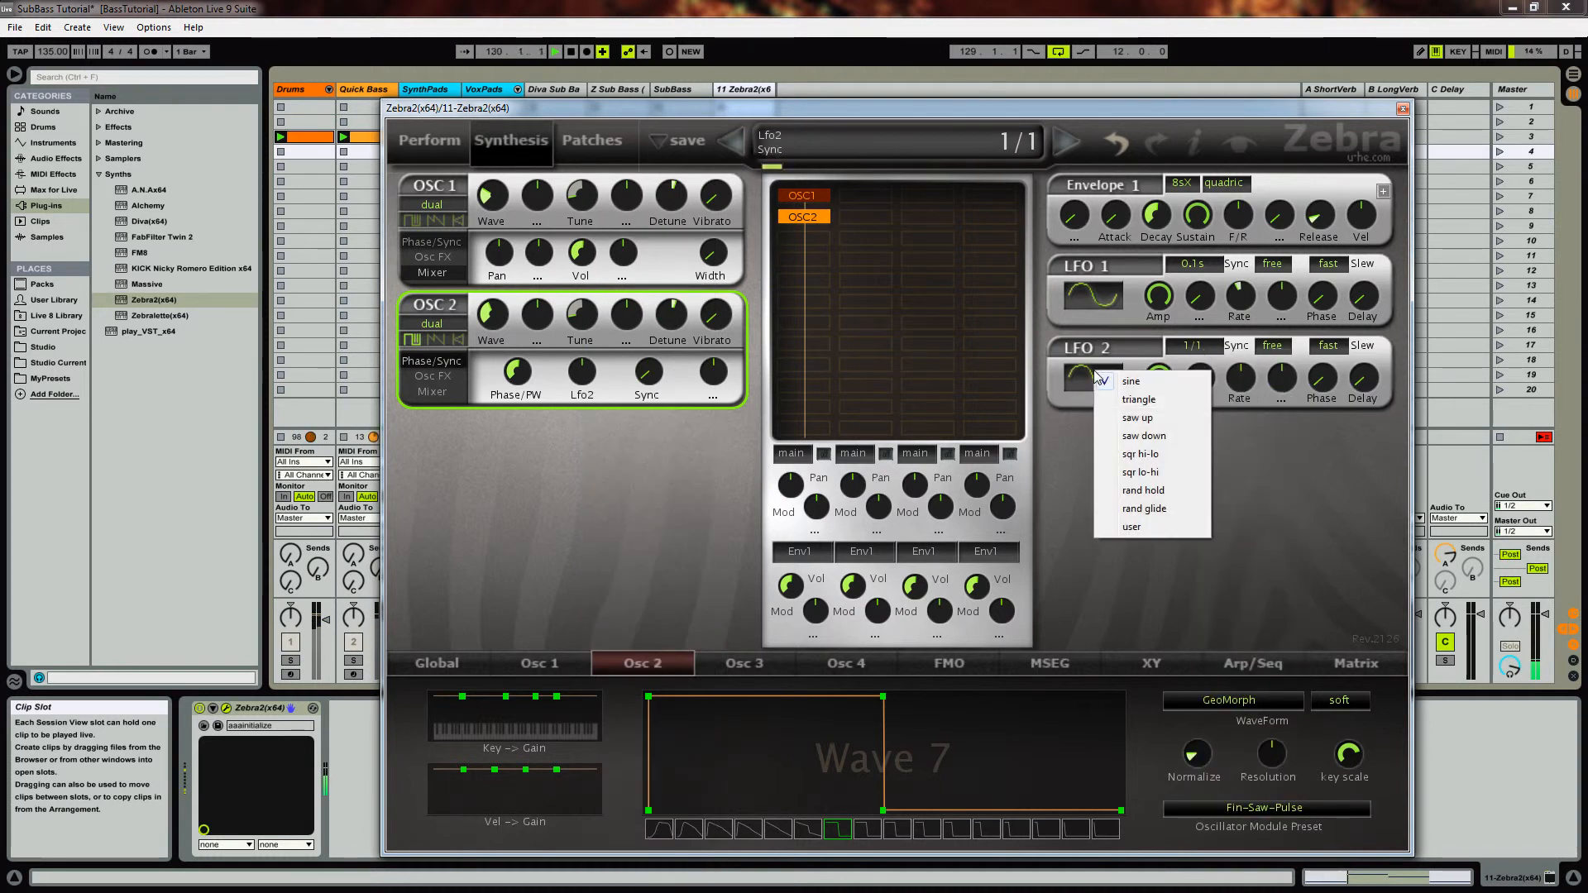
click(1148, 401)
Mute OSC1 to hear OSC 2 alone and set the Lfo2 phase modulation depth on OSC 2 to 11.50.
mouse_move(582, 383)
mouse_down()
mouse_move(613, 355)
mouse_move(589, 371)
mouse_up()
double_click(804, 196)
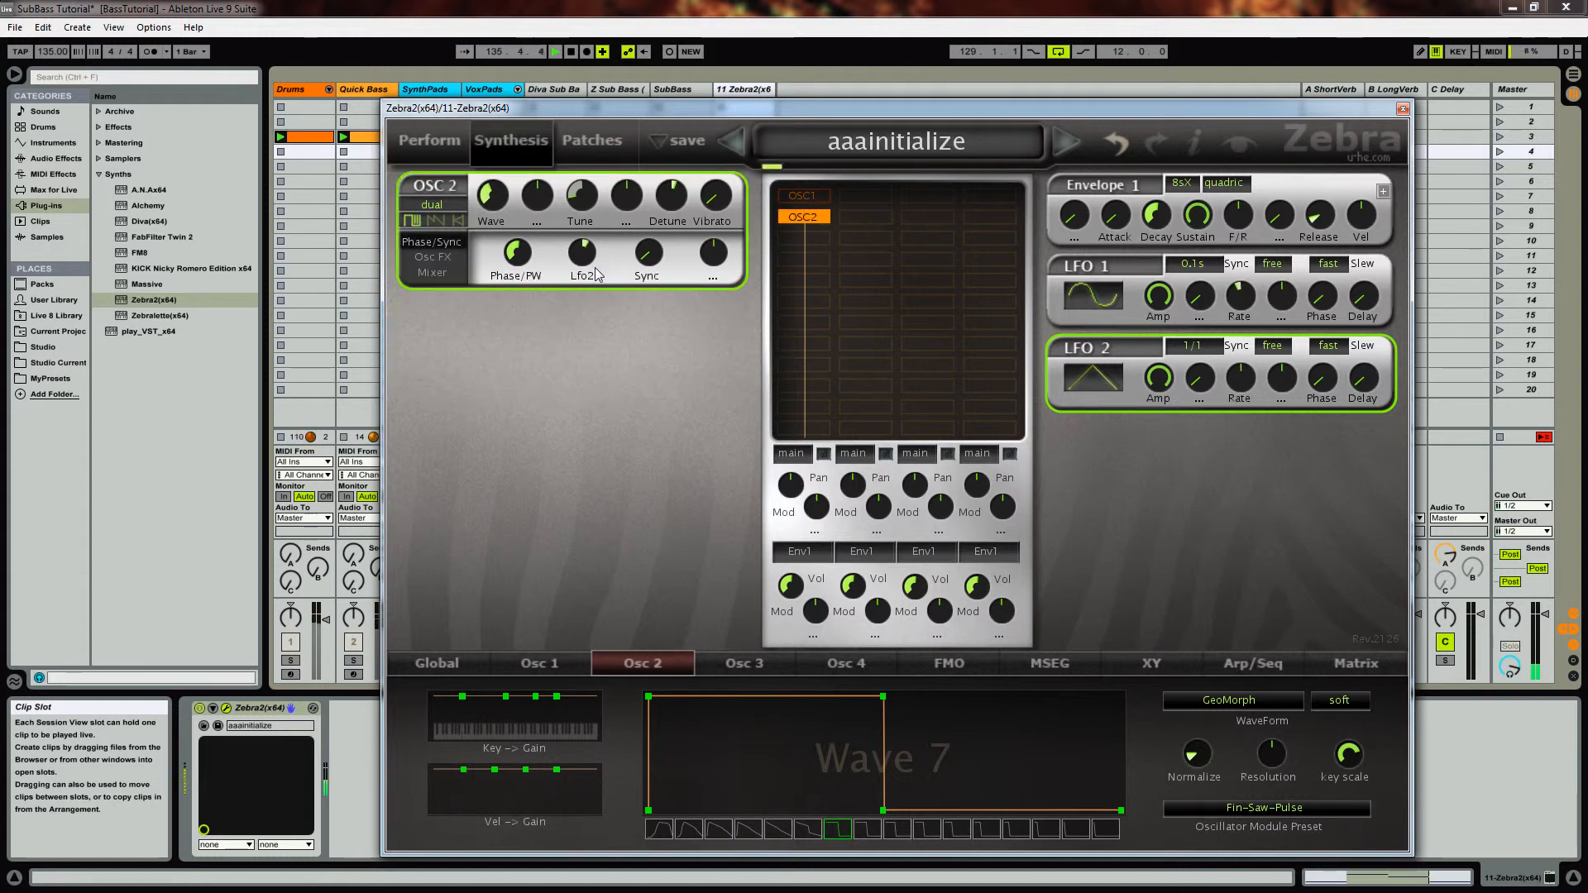
drag(589, 269, 652, 145)
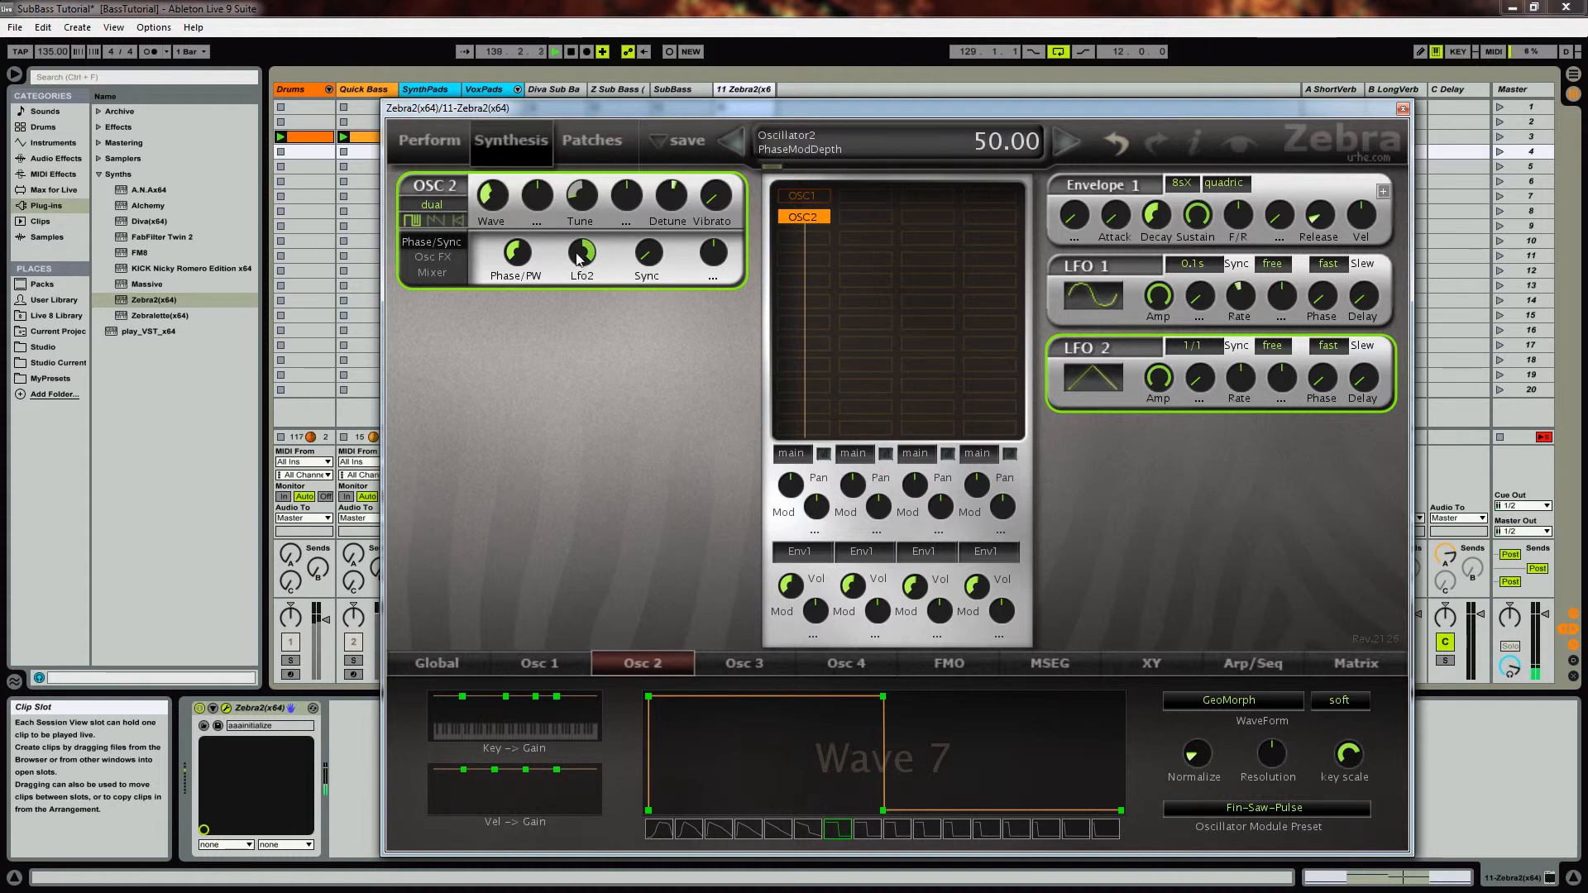
mouse_move(579, 256)
mouse_down()
mouse_move(570, 343)
mouse_move(577, 275)
mouse_up()
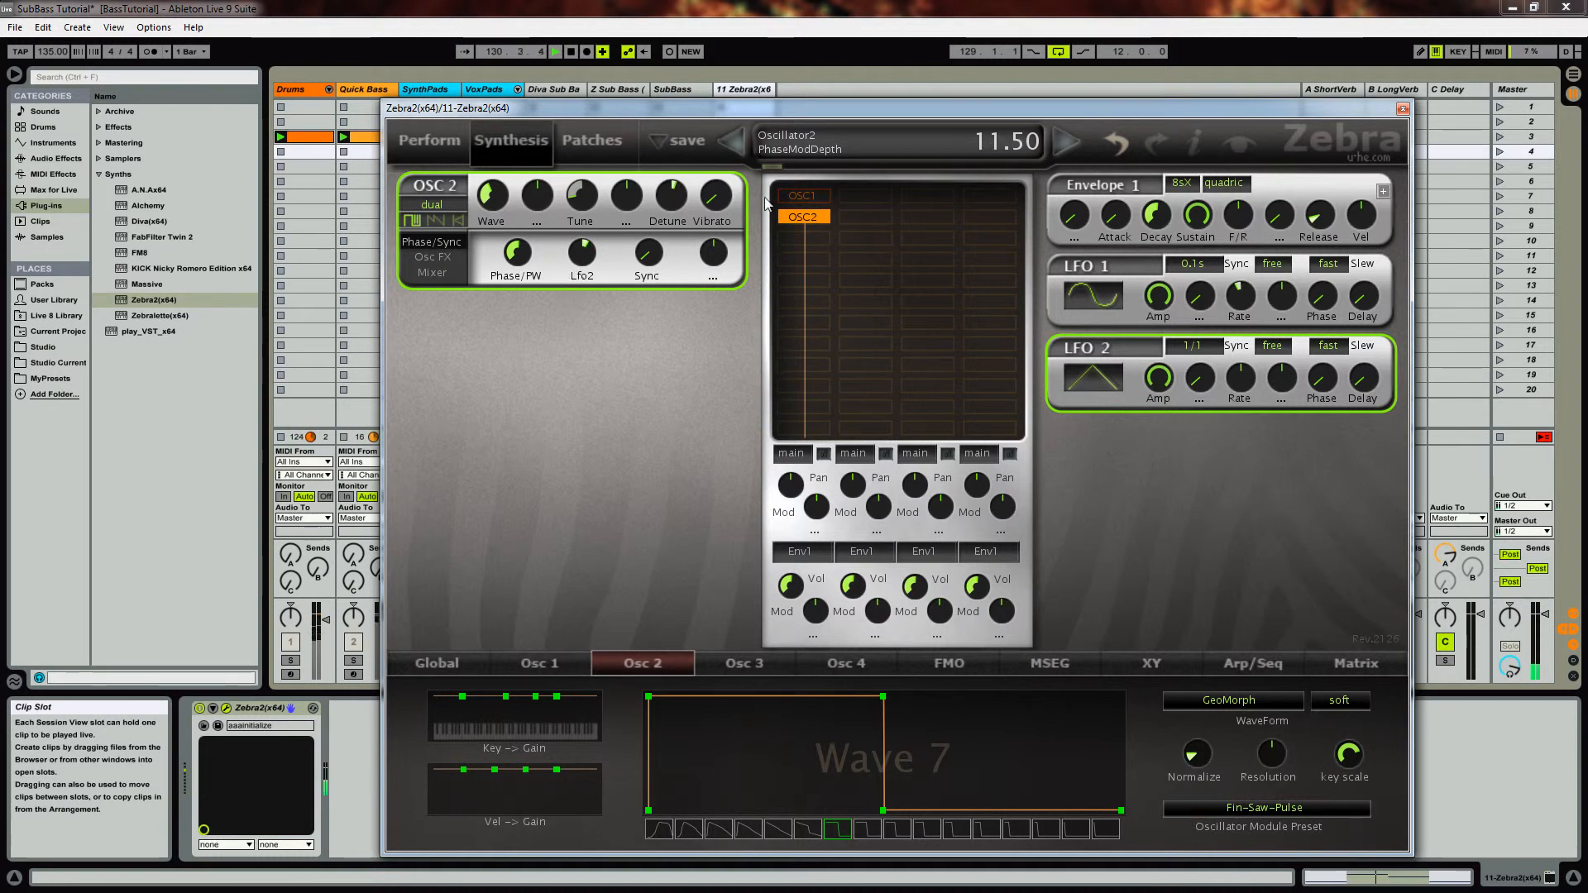
Reactivate OSC1 and add an OSC3 module directly below OSC2 in the module grid.
click(798, 195)
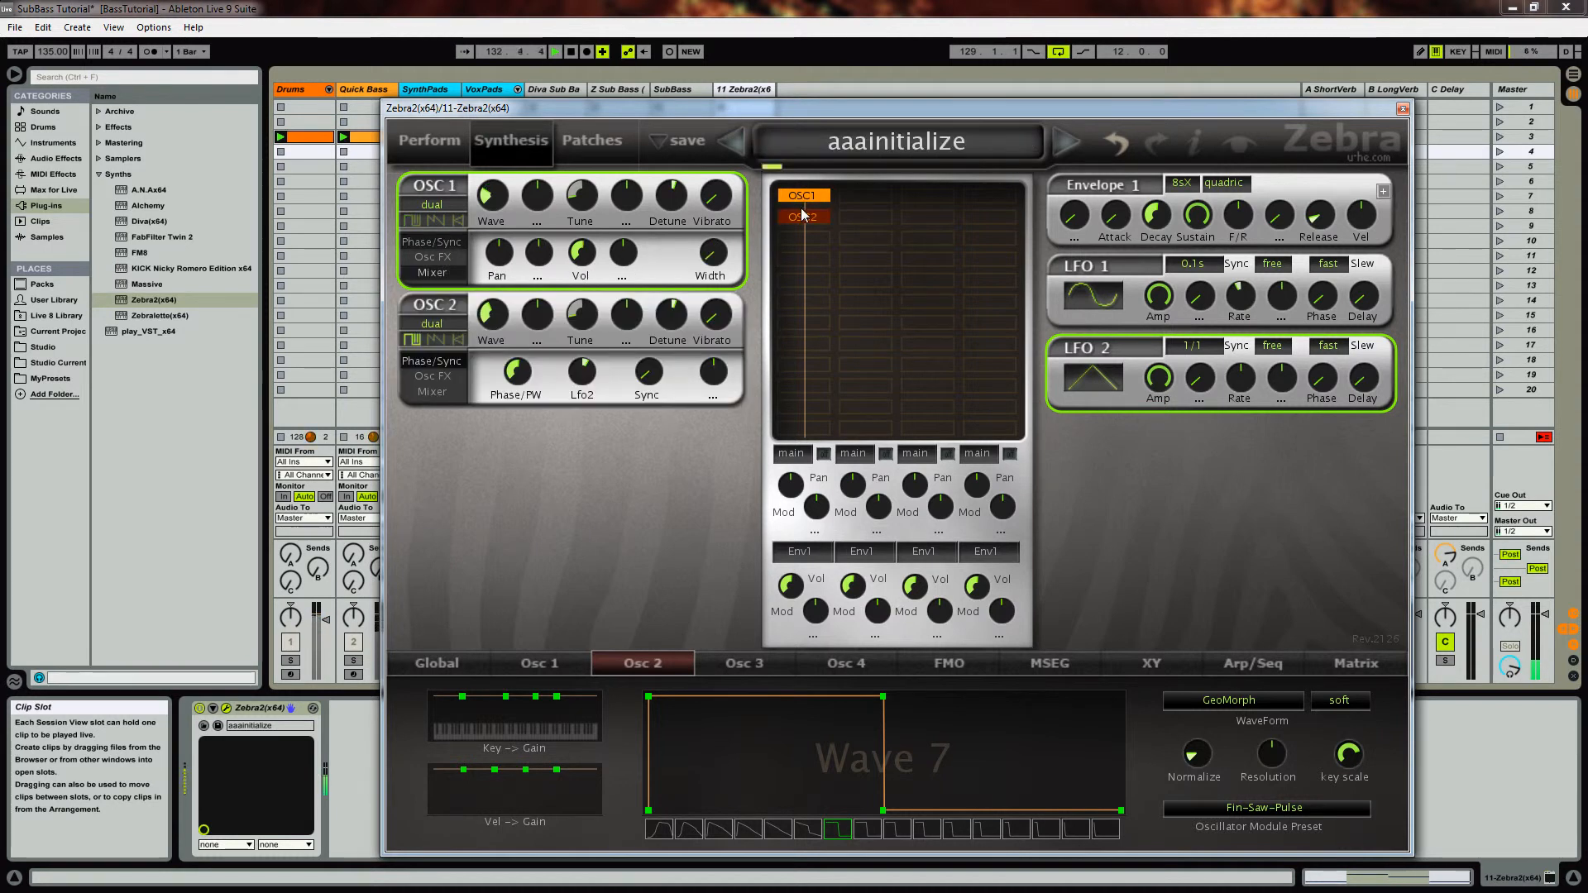
click(801, 236)
click(840, 248)
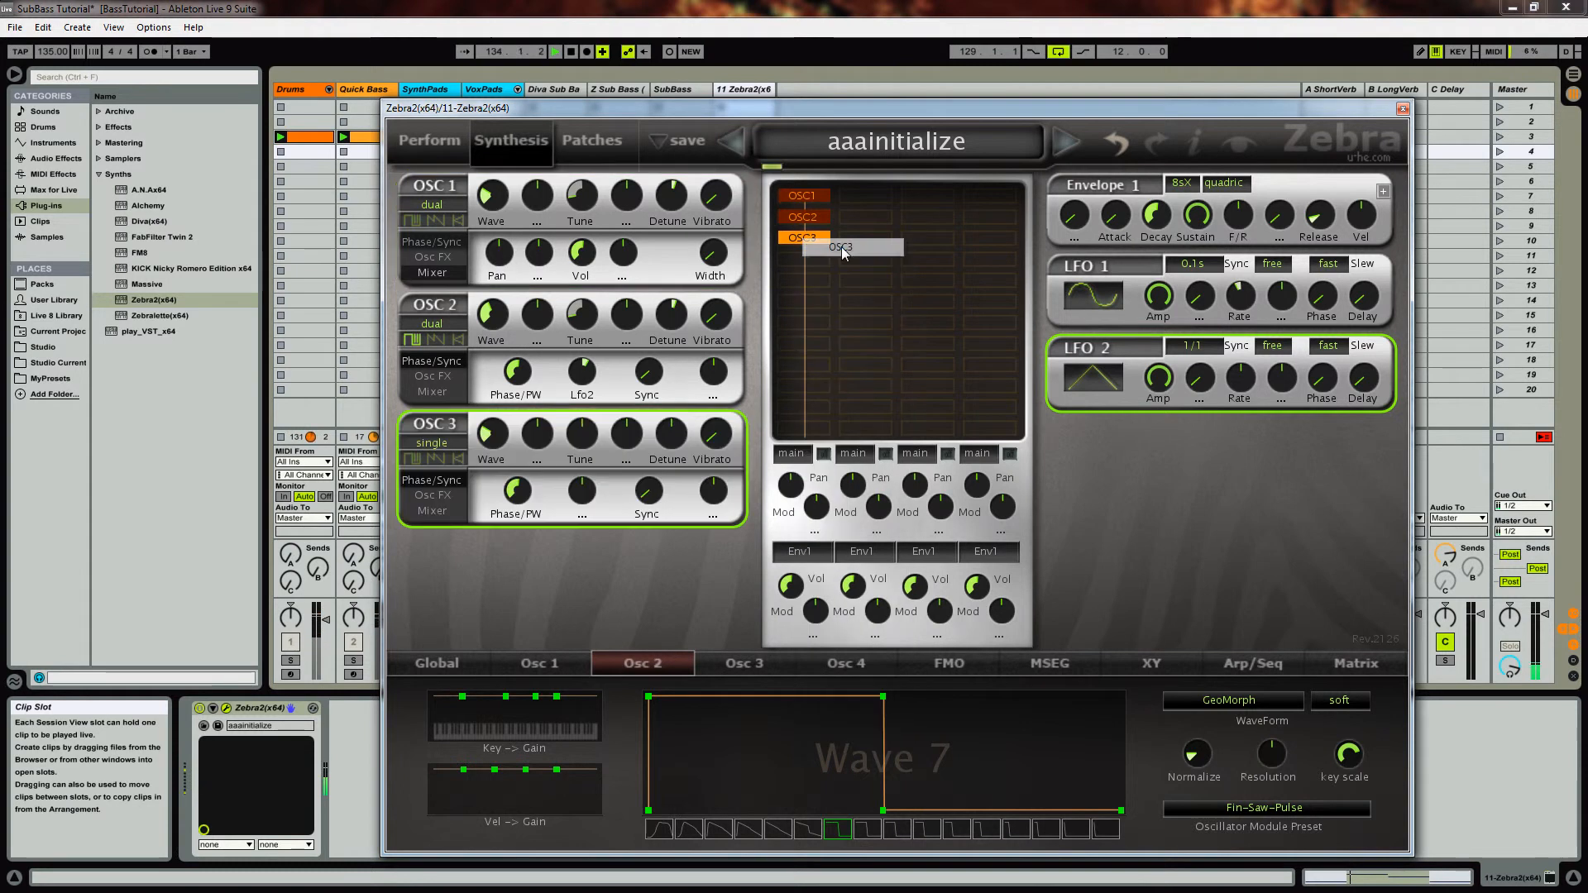
Set OSC 3's tune to -24.00 and assign Lfo2 to modulate its Phase/PW.
click(749, 667)
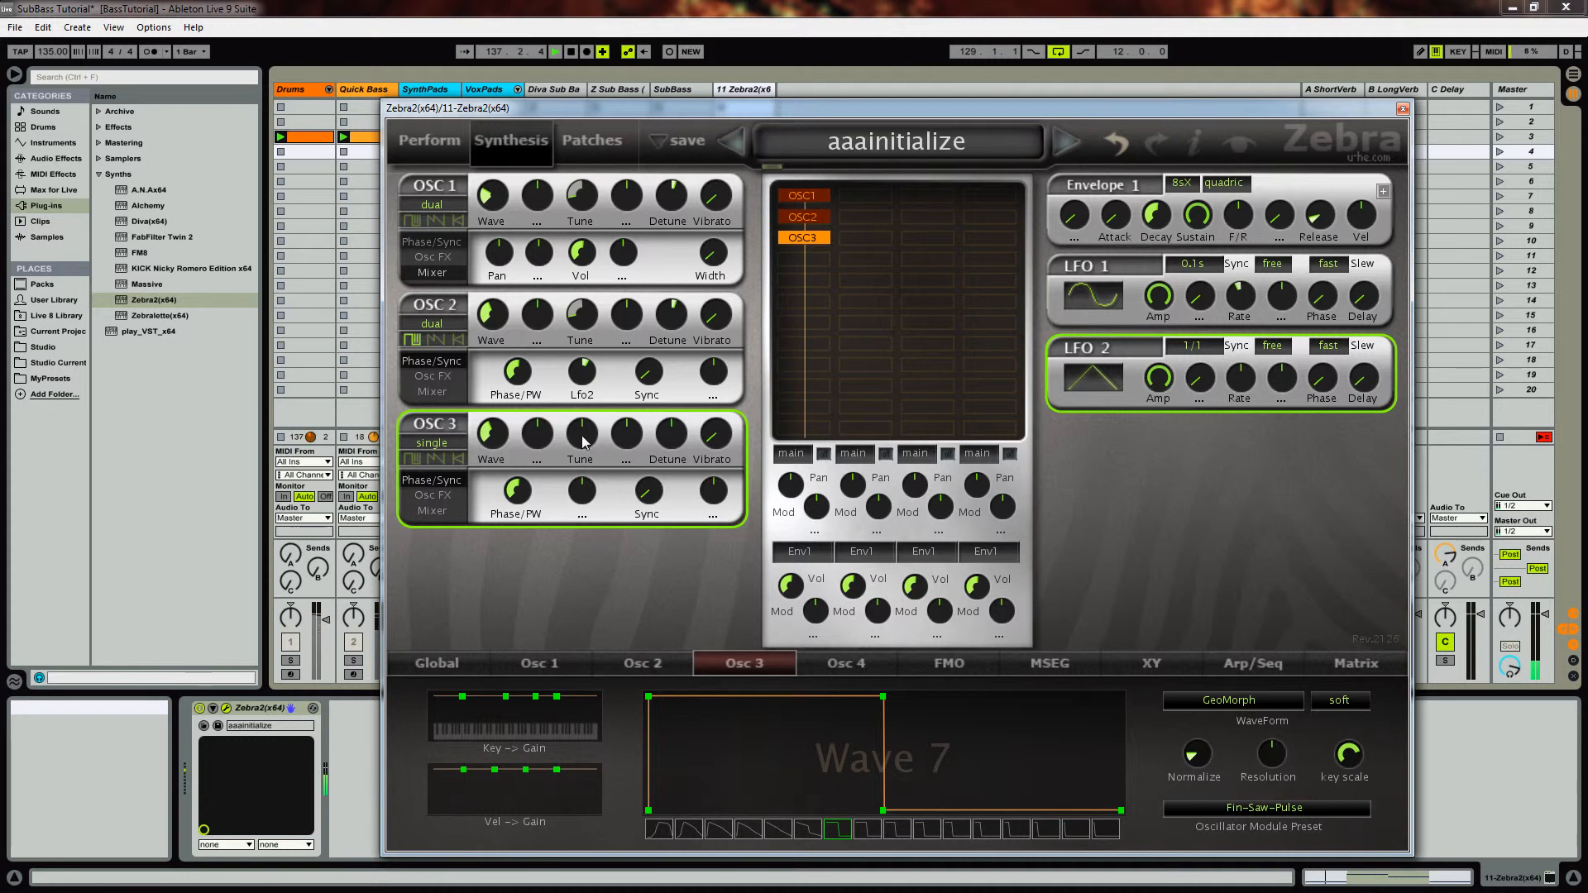
drag(583, 440, 569, 499)
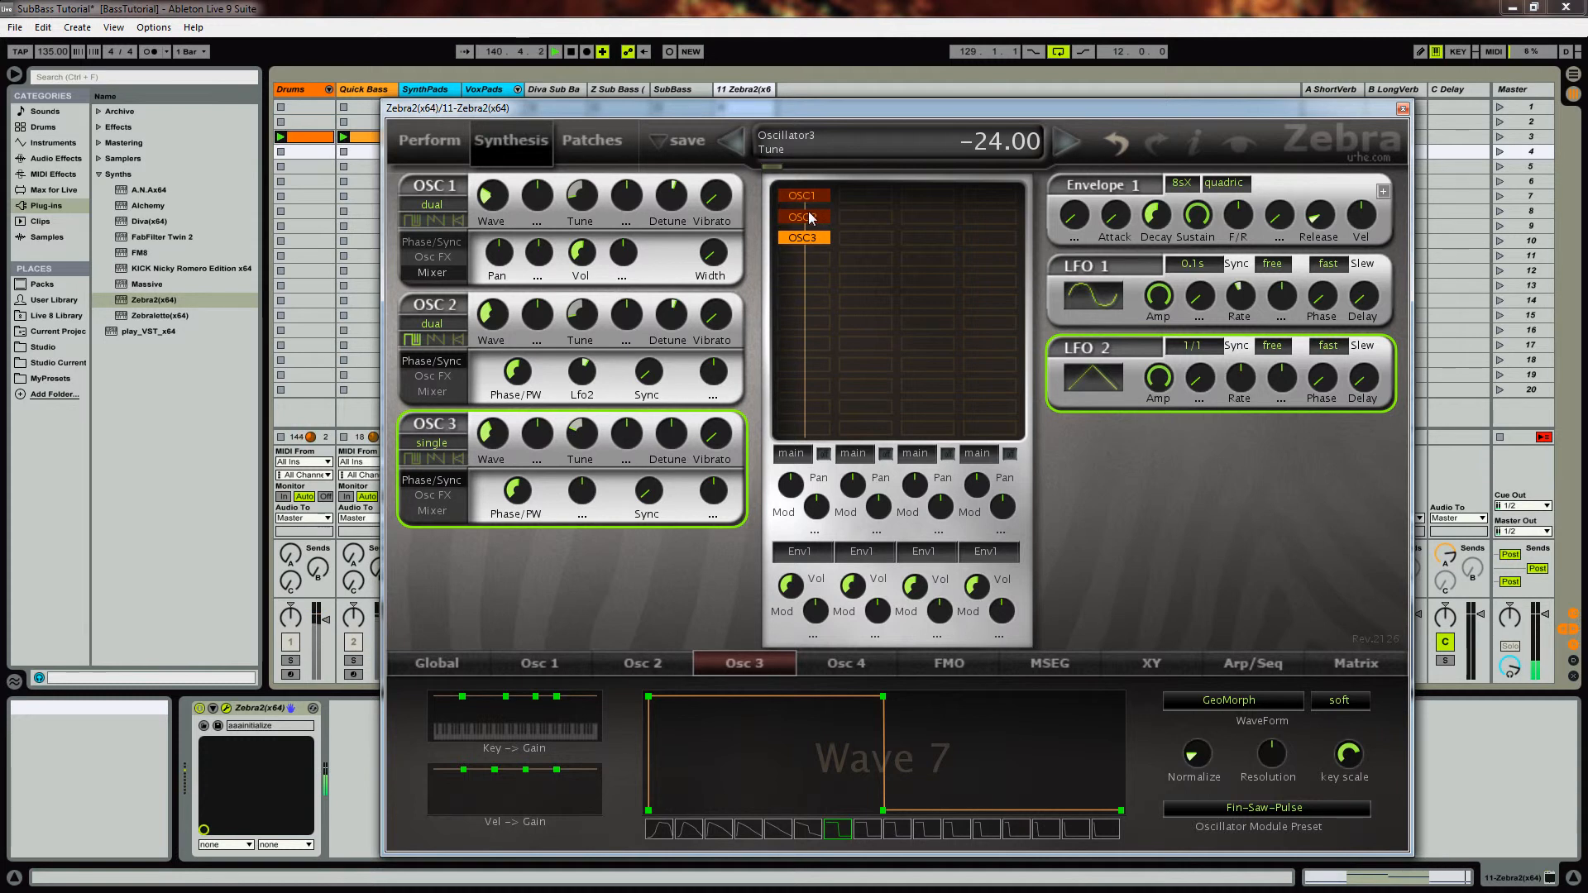
right_click(576, 482)
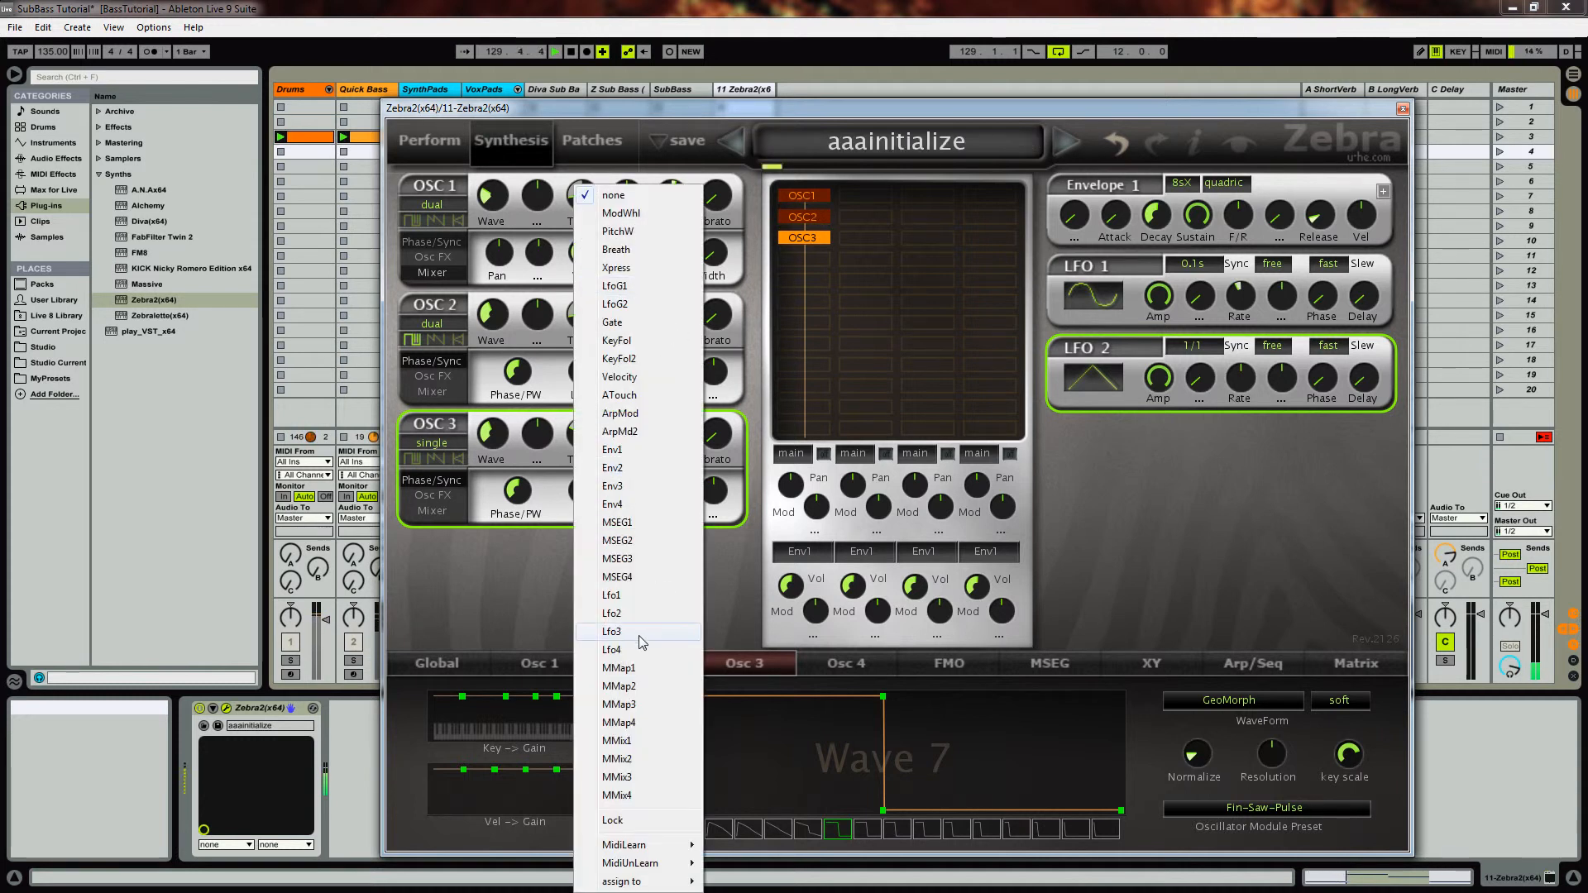
click(627, 614)
mouse_move(597, 488)
mouse_down()
mouse_move(609, 475)
mouse_move(593, 501)
mouse_up()
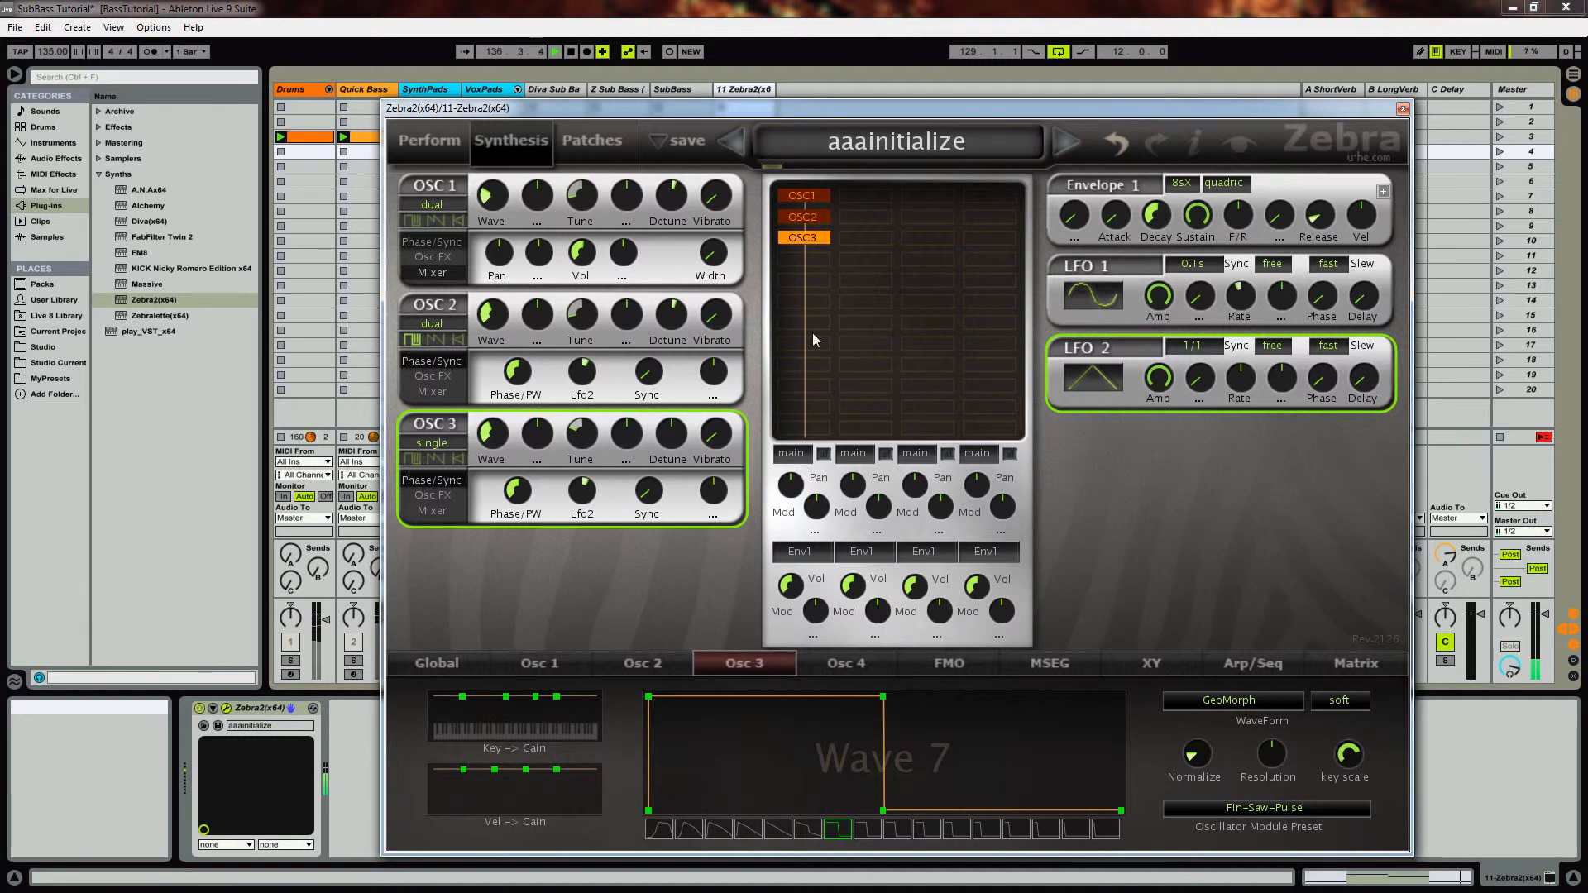
Switch OSC 3 to quad mode and set its detune to 12.00.
click(436, 447)
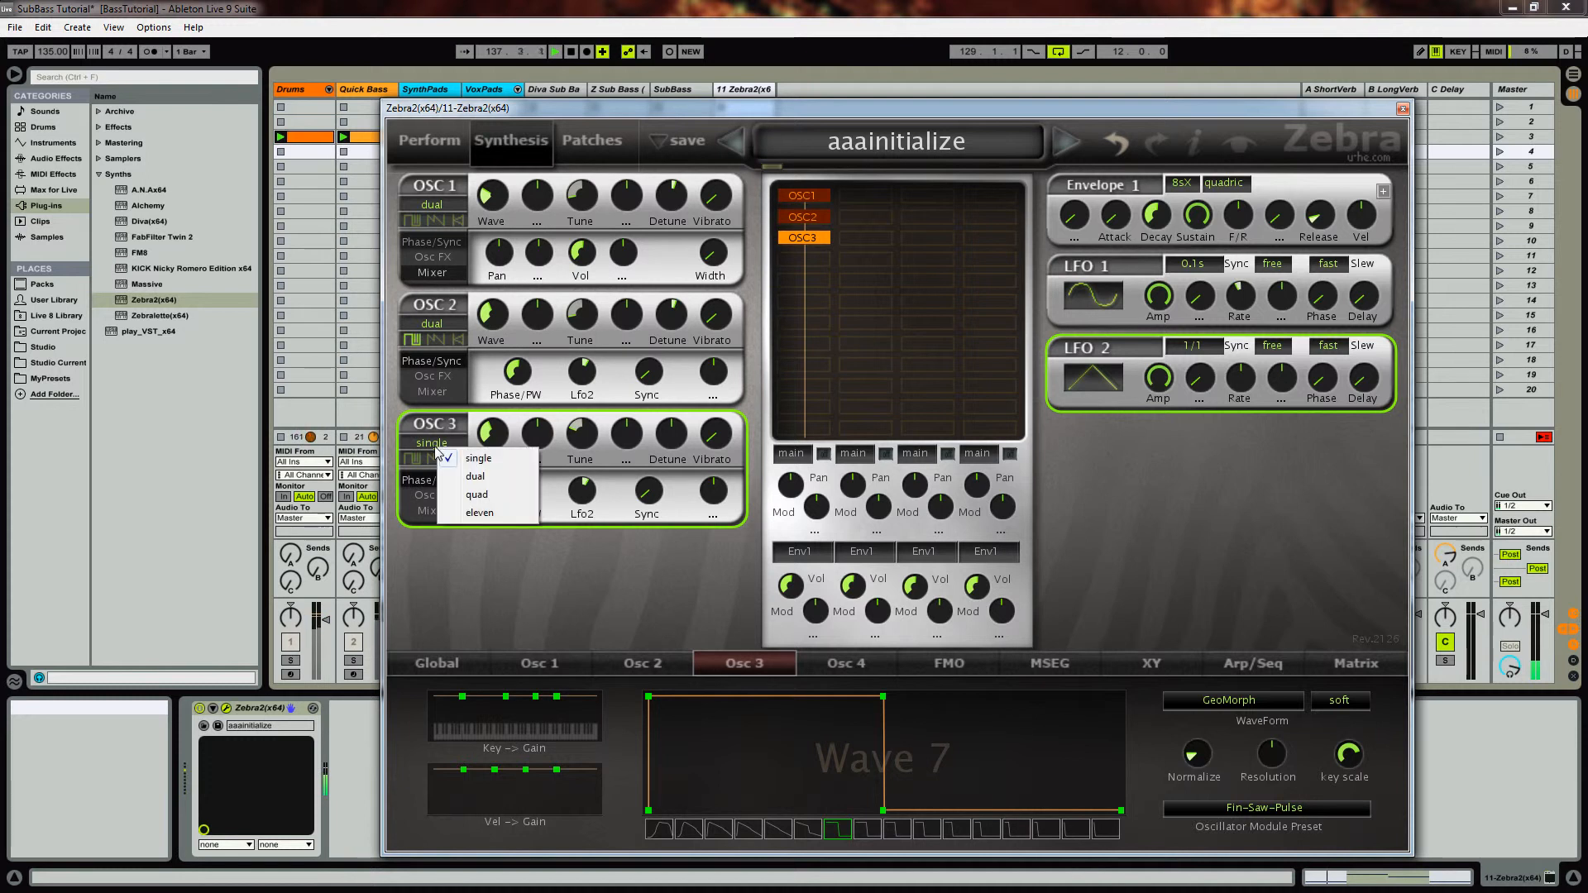
click(476, 496)
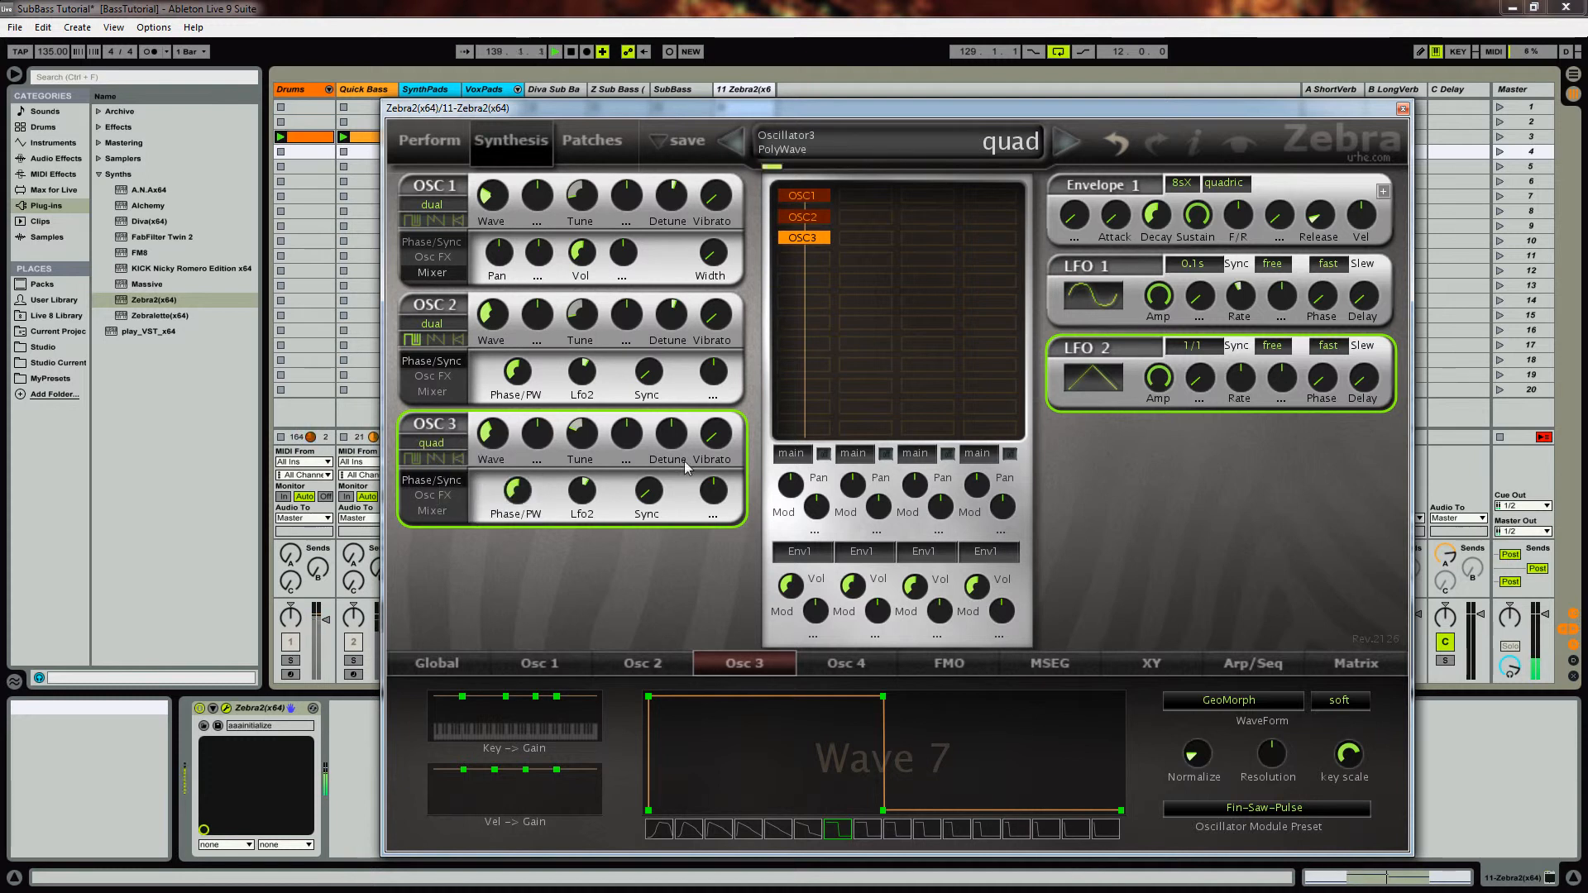
mouse_move(672, 445)
mouse_move(680, 444)
mouse_down()
mouse_move(697, 435)
mouse_move(673, 445)
mouse_up()
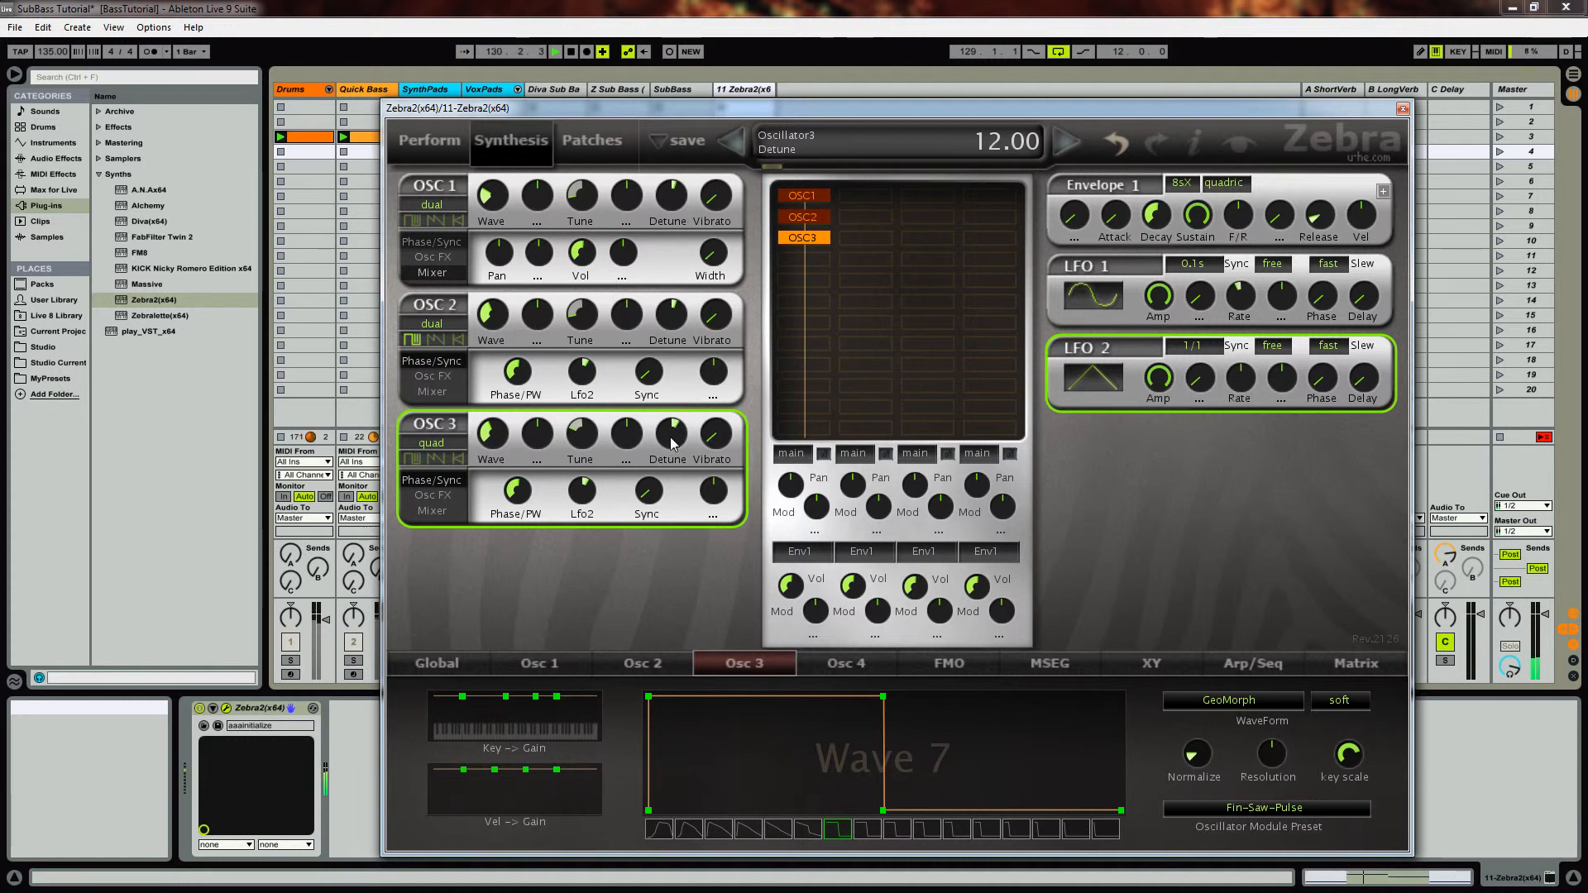
Set OSC 3's mixer width to 13.50 and reduce its volume to 62.00.
click(429, 511)
mouse_move(717, 496)
mouse_down()
mouse_move(699, 540)
mouse_move(716, 501)
mouse_up()
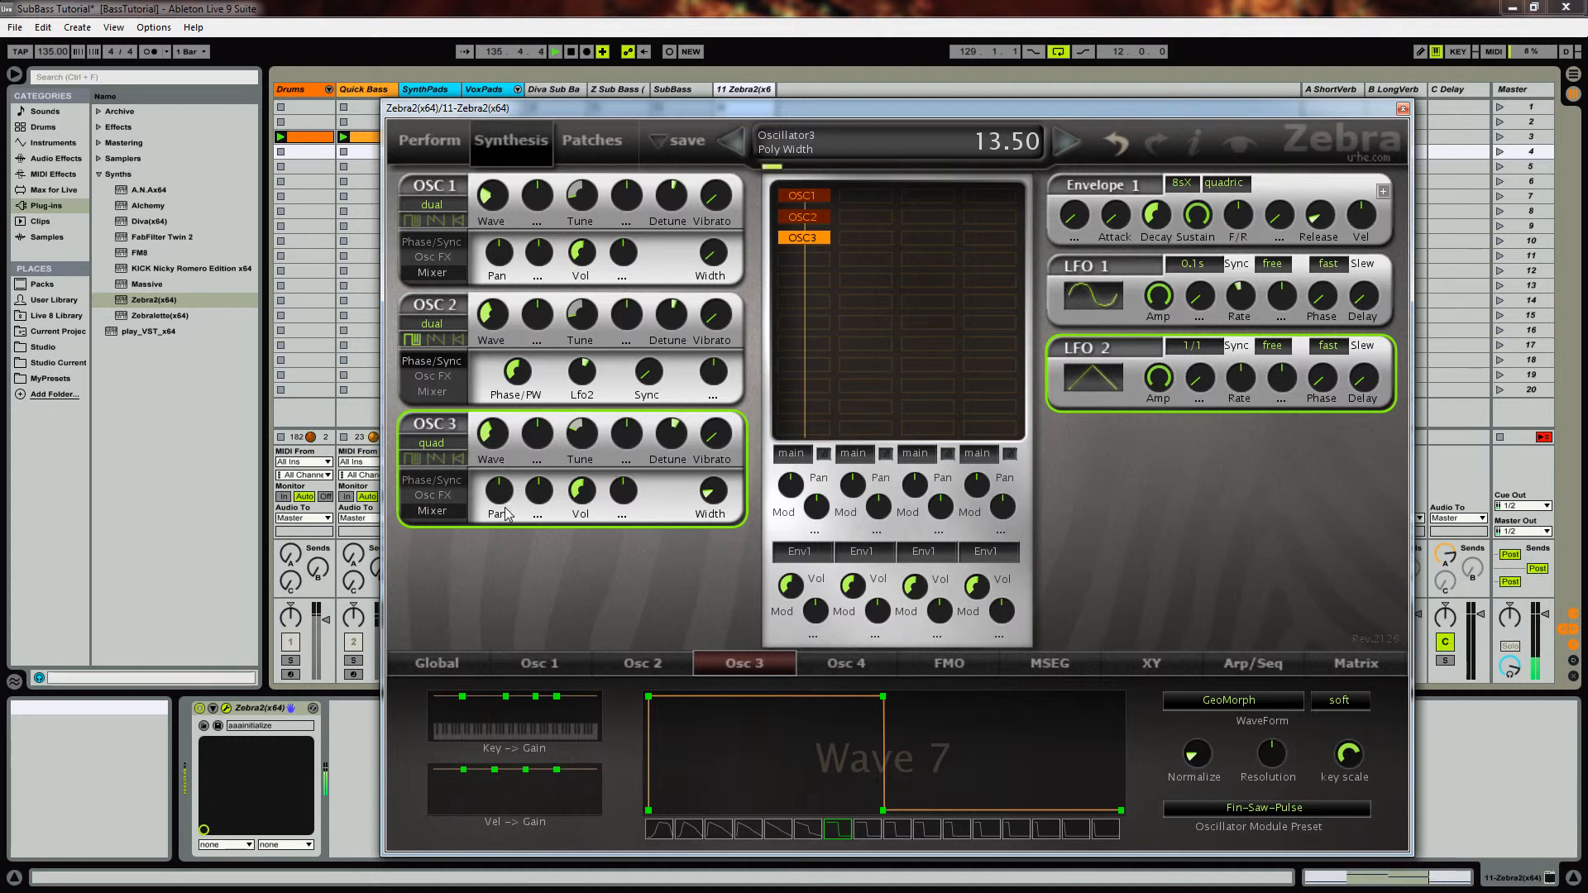
scroll(585, 494, down, 5)
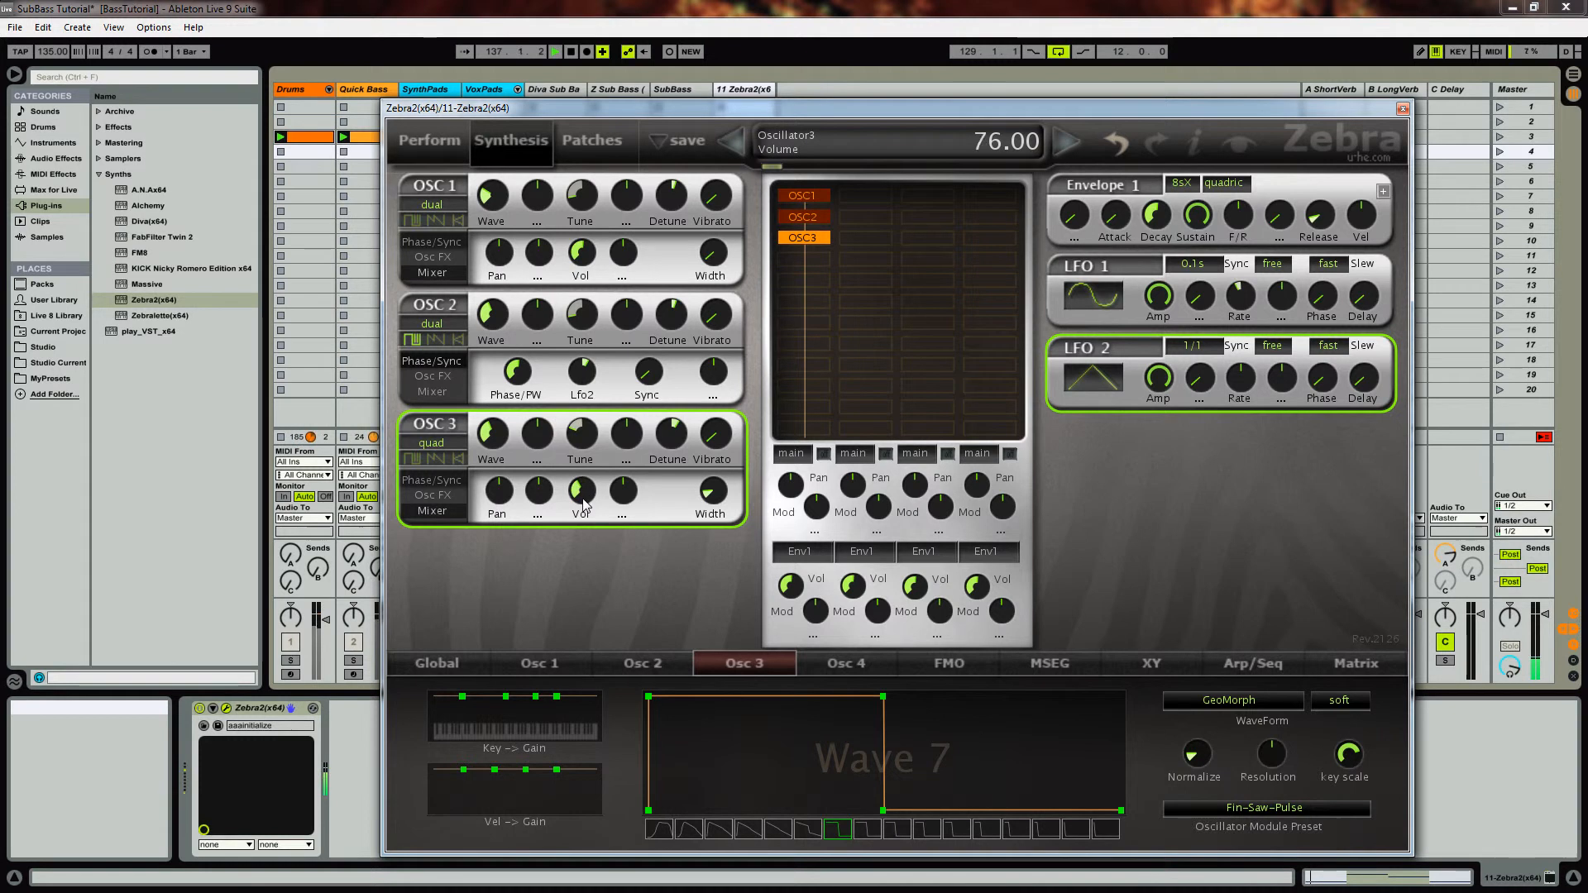
scroll(585, 494, down, 5)
scroll(585, 497, up, 2)
Add a VCF1 filter below the oscillators in the module grid and set its type to LP Allround.
click(787, 285)
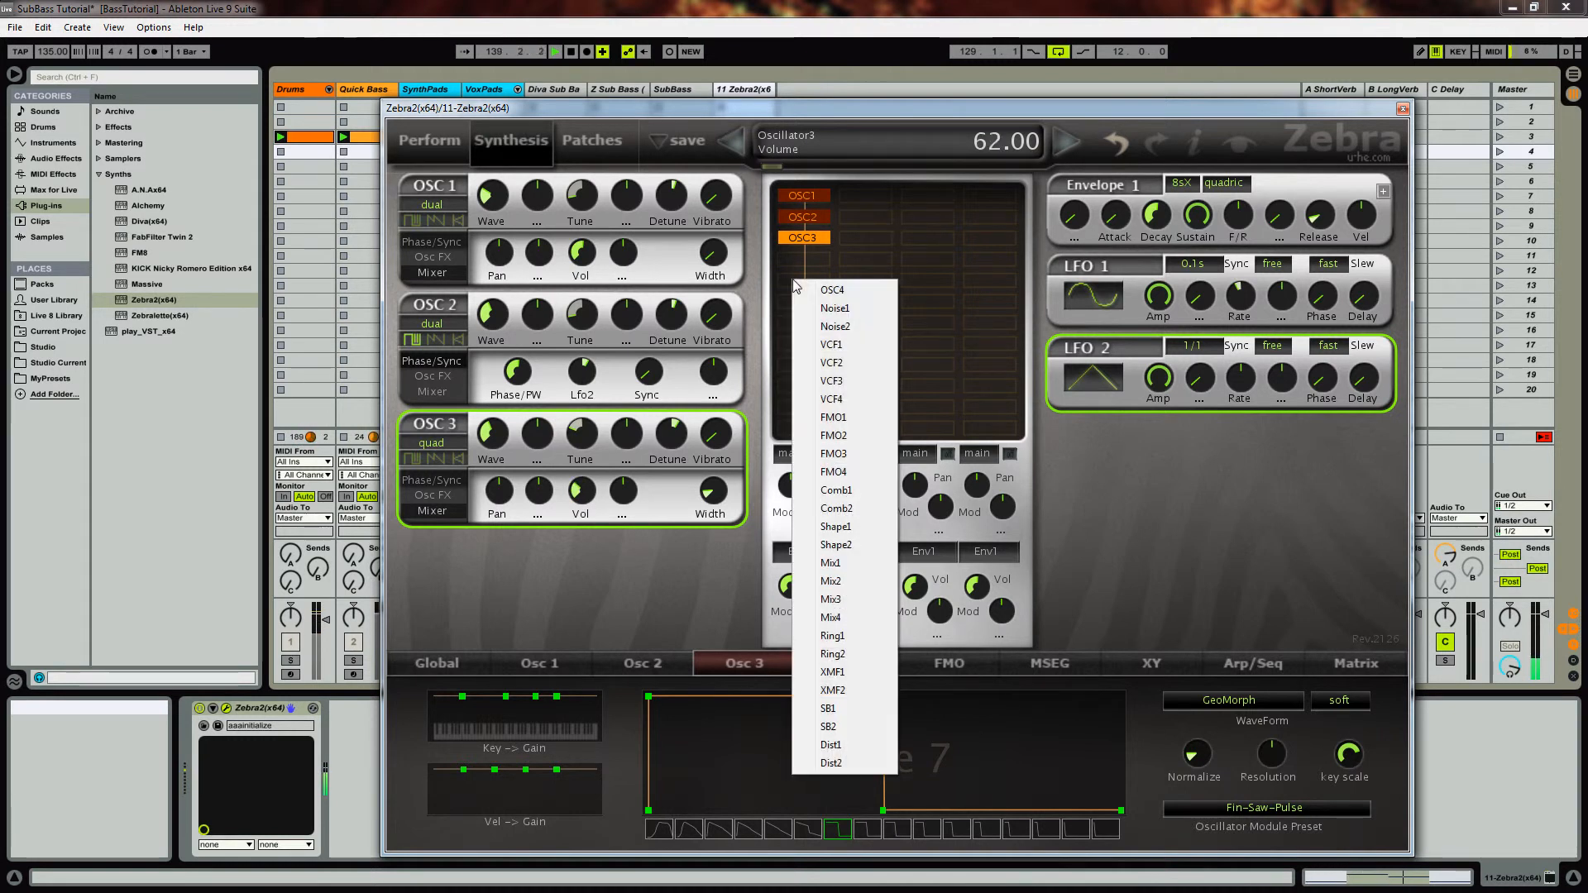
click(819, 345)
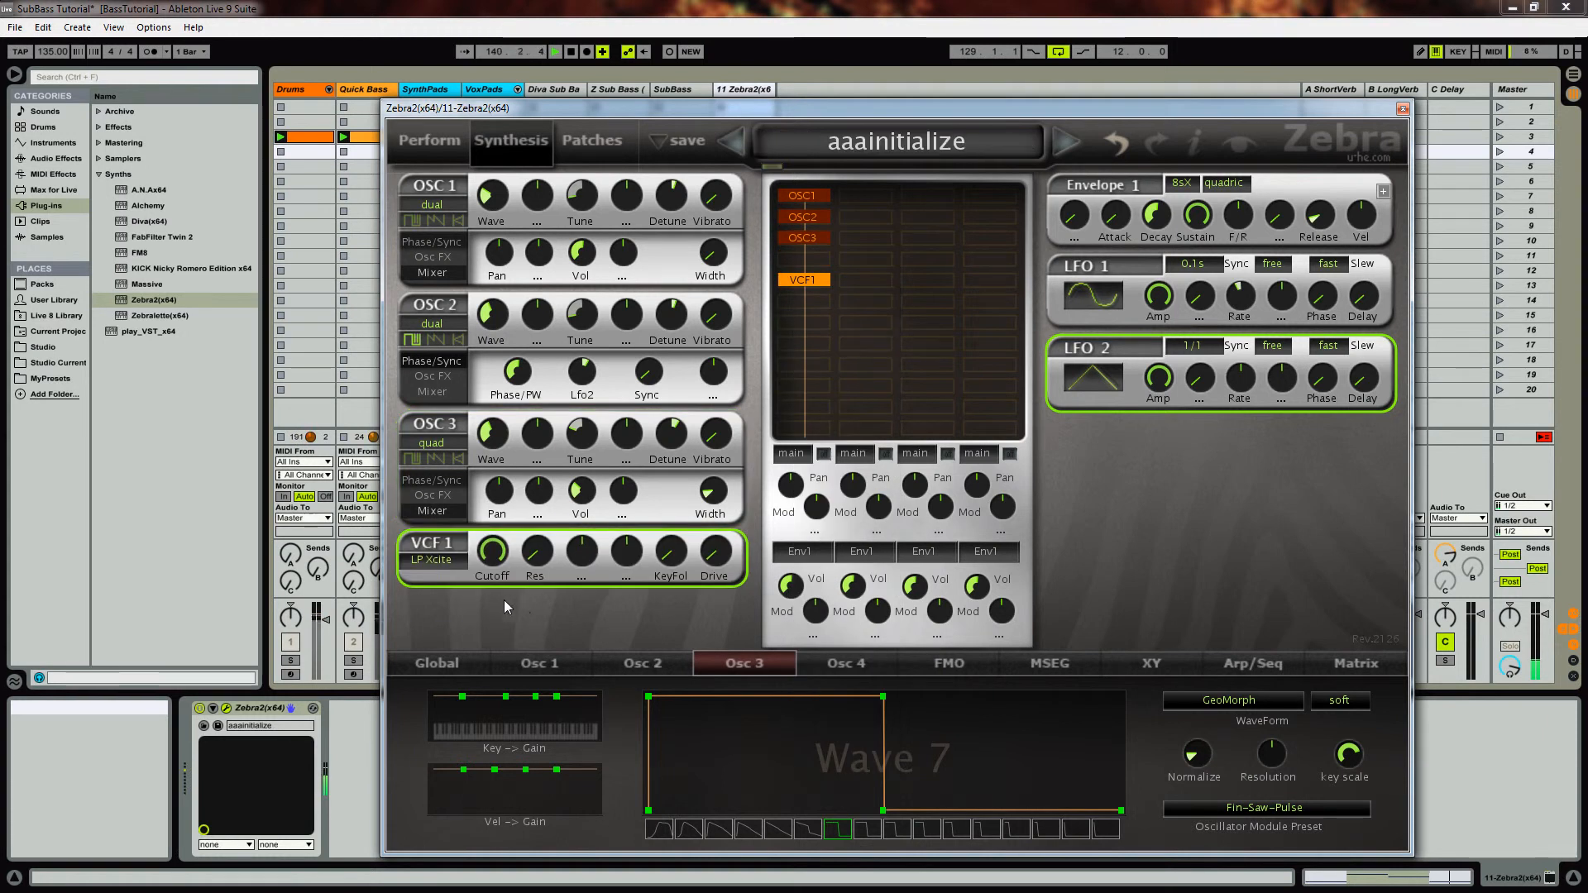
click(443, 562)
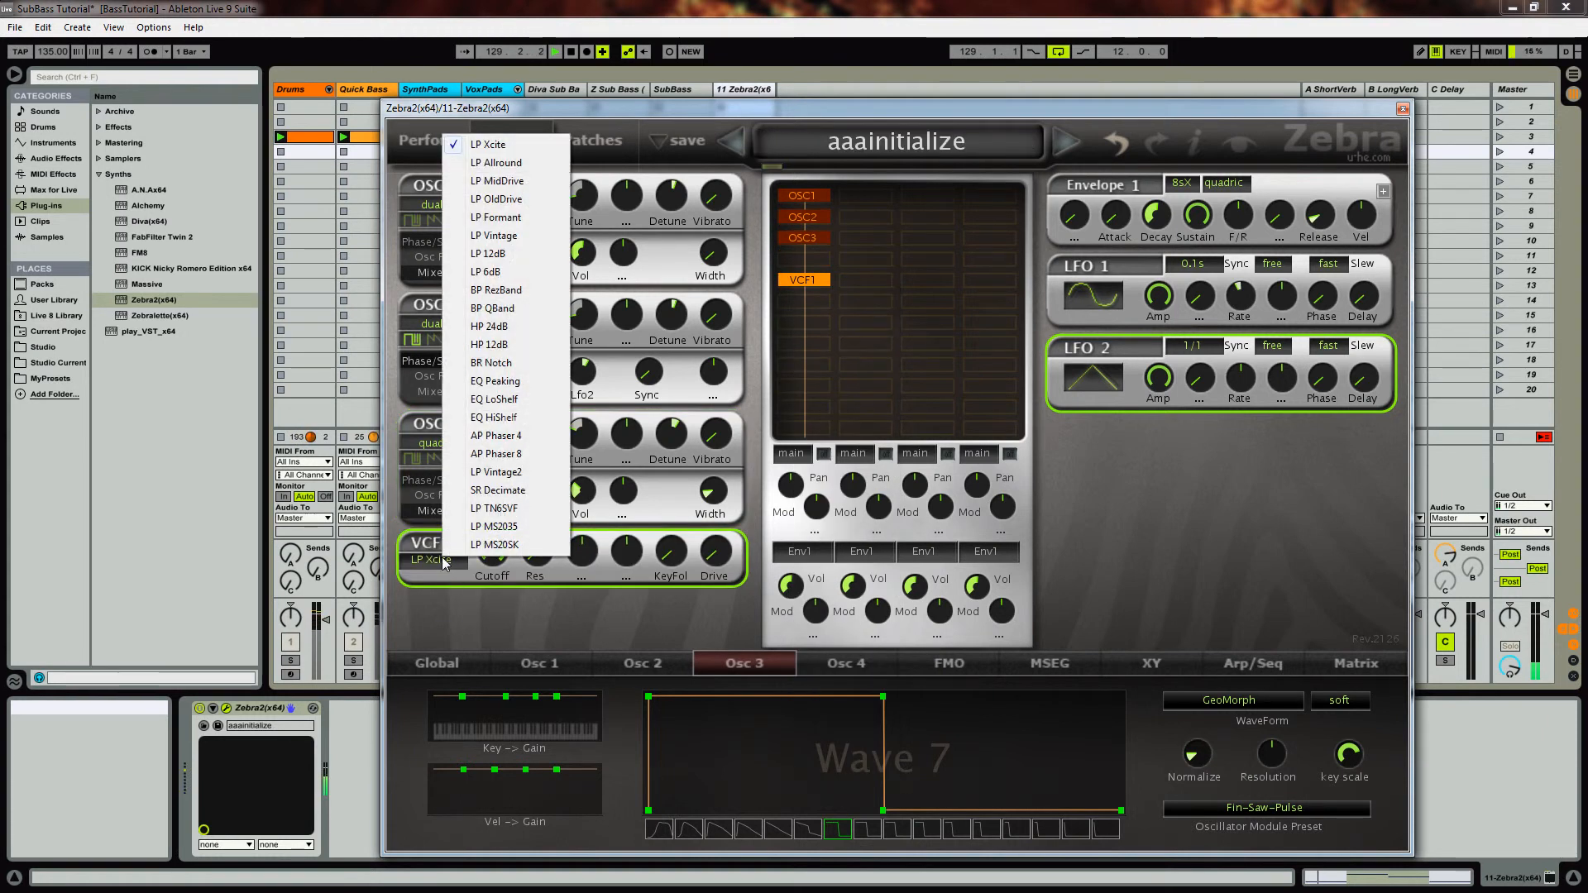
click(520, 164)
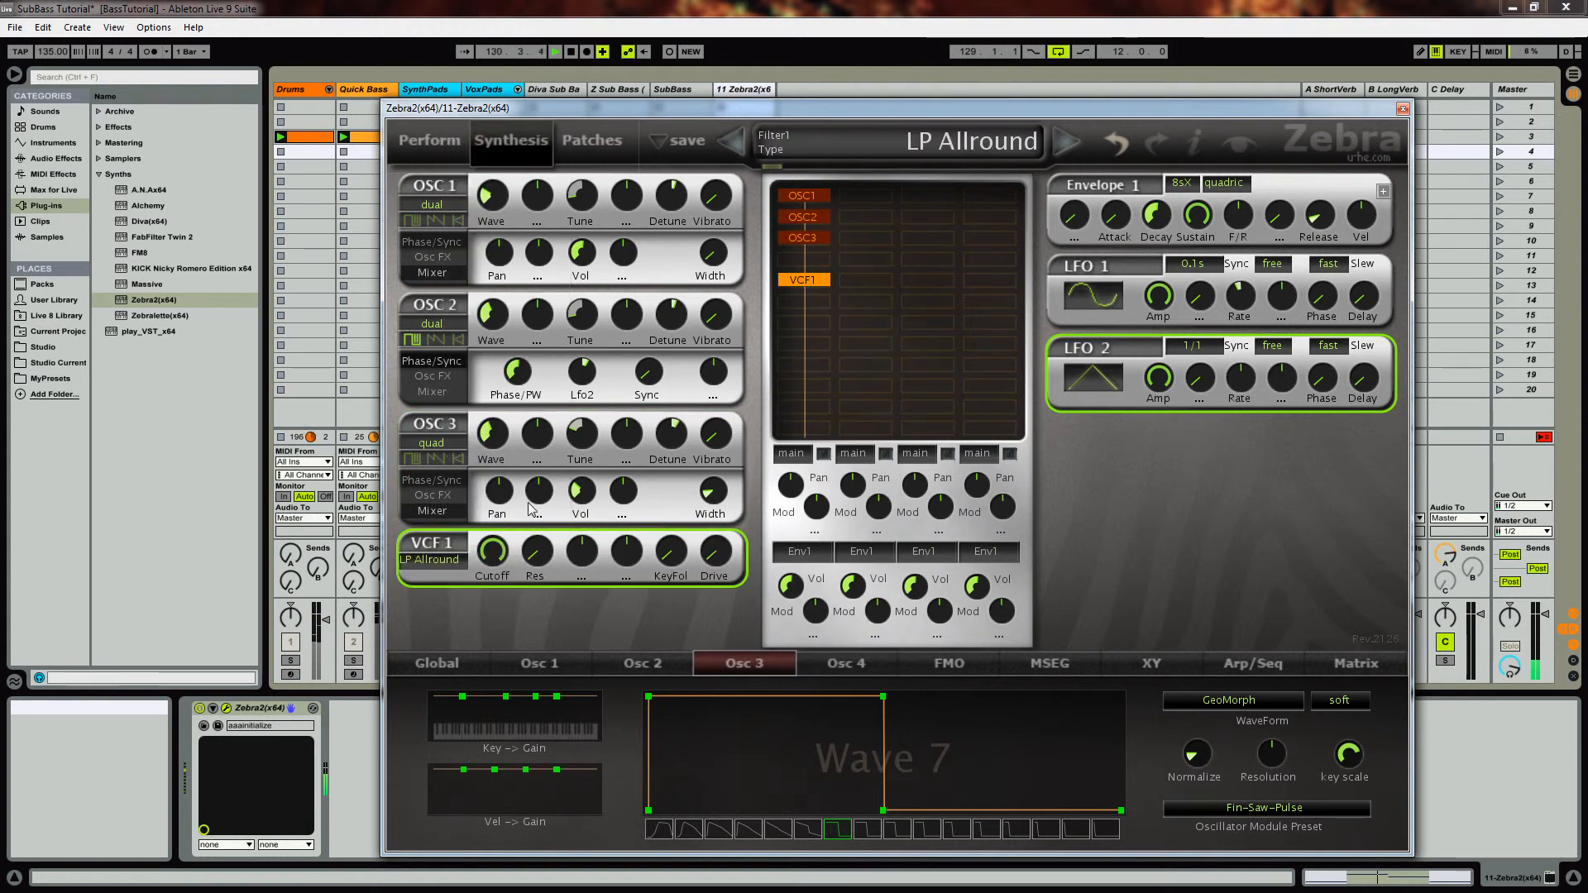
Lower the VCF 1 cutoff, set its key follow to 12.00 and raise its drive to 68.00.
mouse_move(493, 564)
mouse_down()
mouse_move(494, 584)
mouse_move(494, 560)
mouse_up()
drag(670, 558, 674, 552)
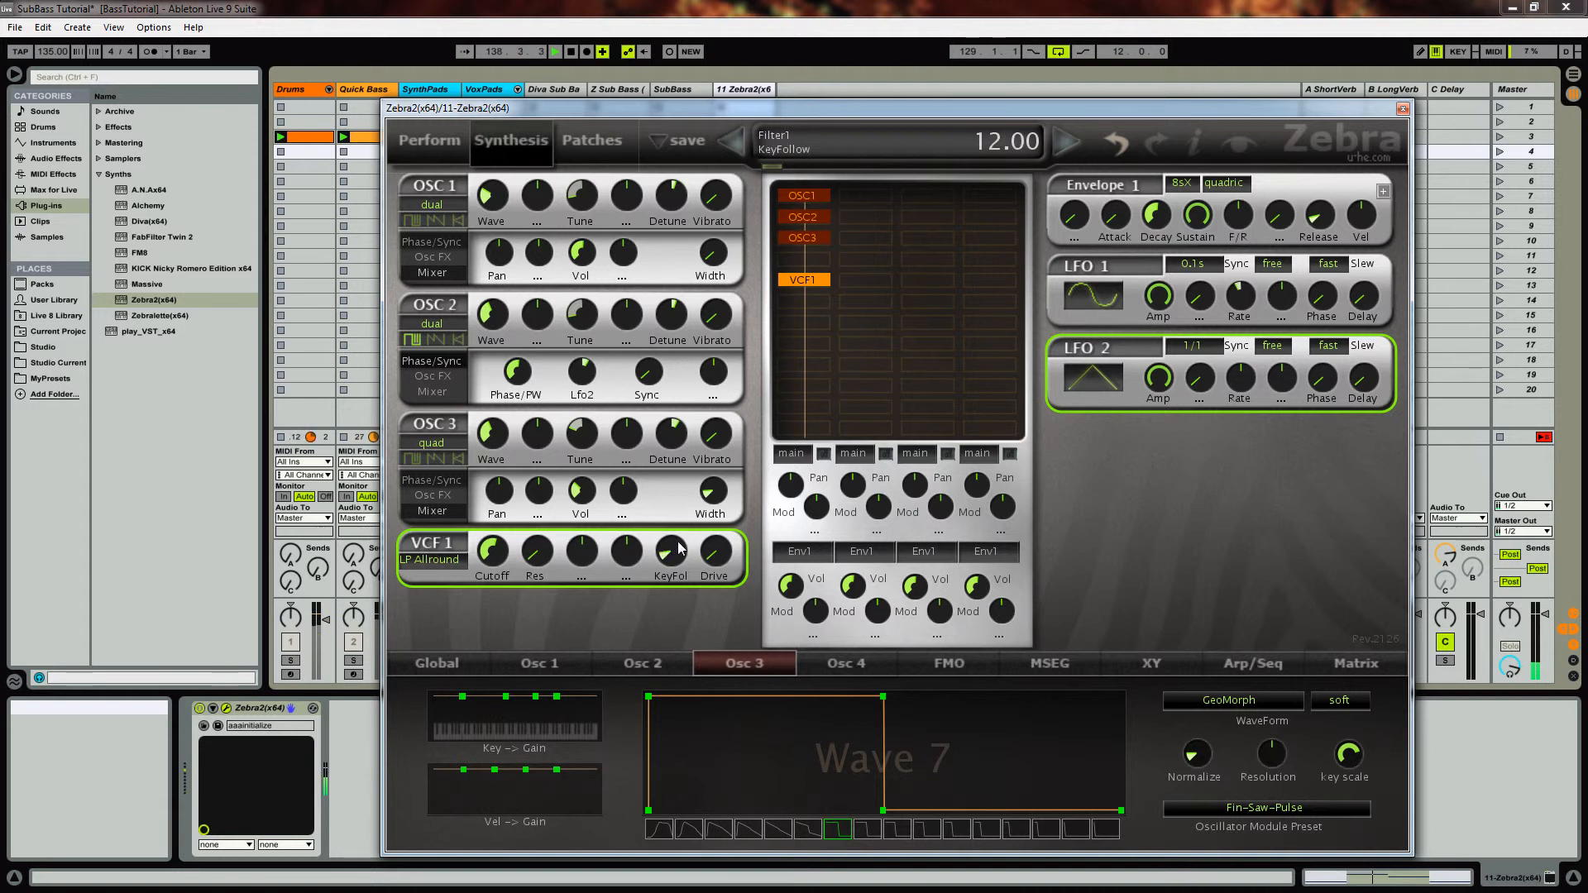
drag(496, 558, 492, 564)
mouse_move(504, 547)
mouse_down()
mouse_move(509, 521)
mouse_move(508, 542)
mouse_up()
drag(715, 561, 739, 503)
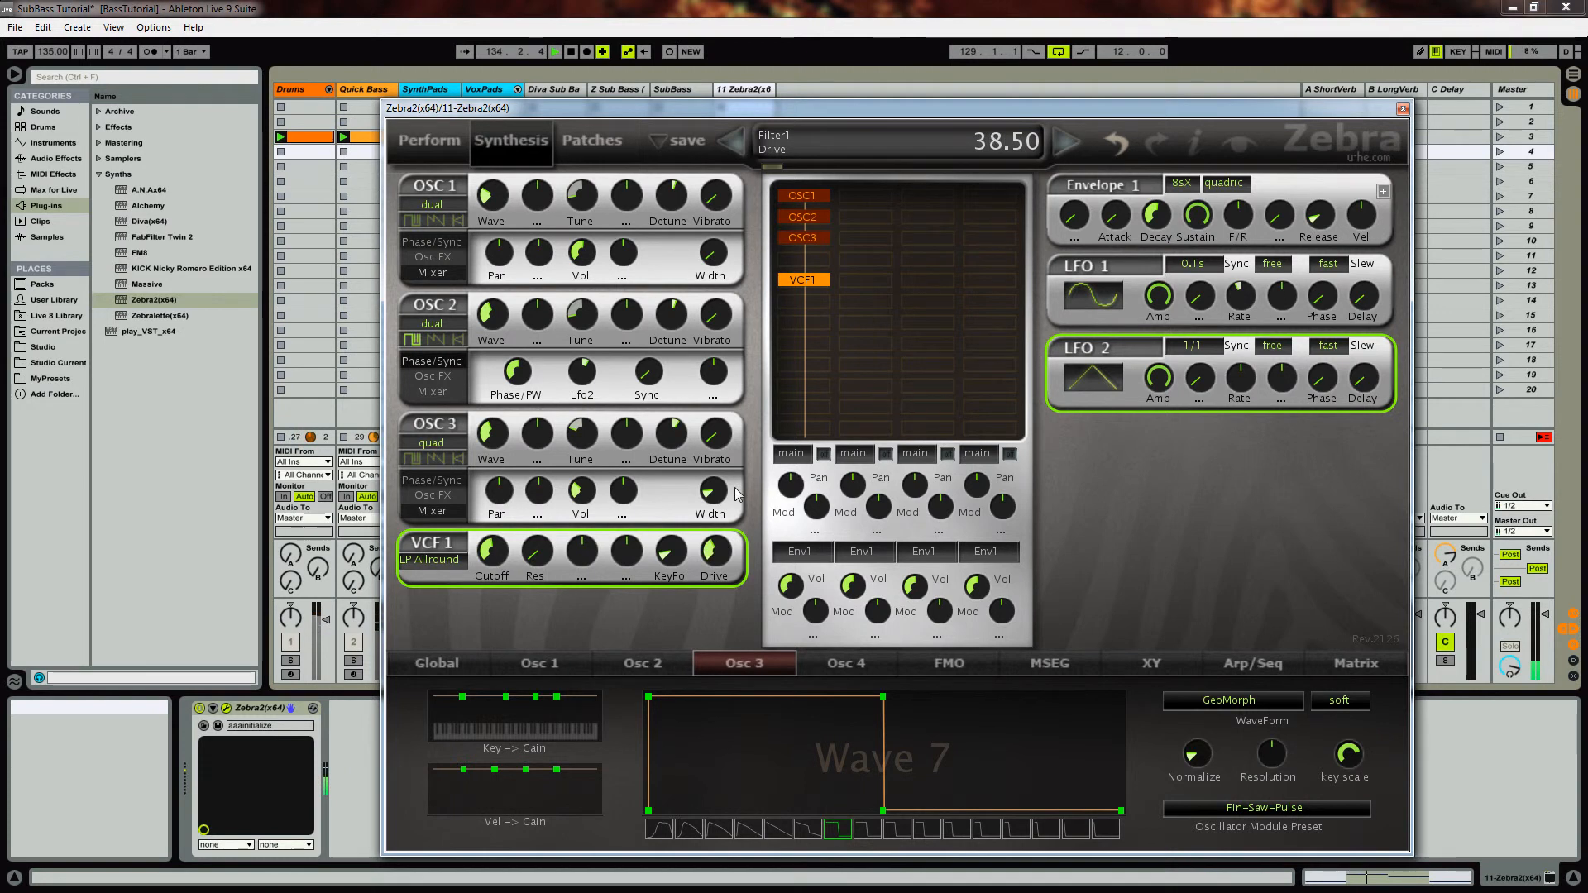
drag(734, 576, 743, 508)
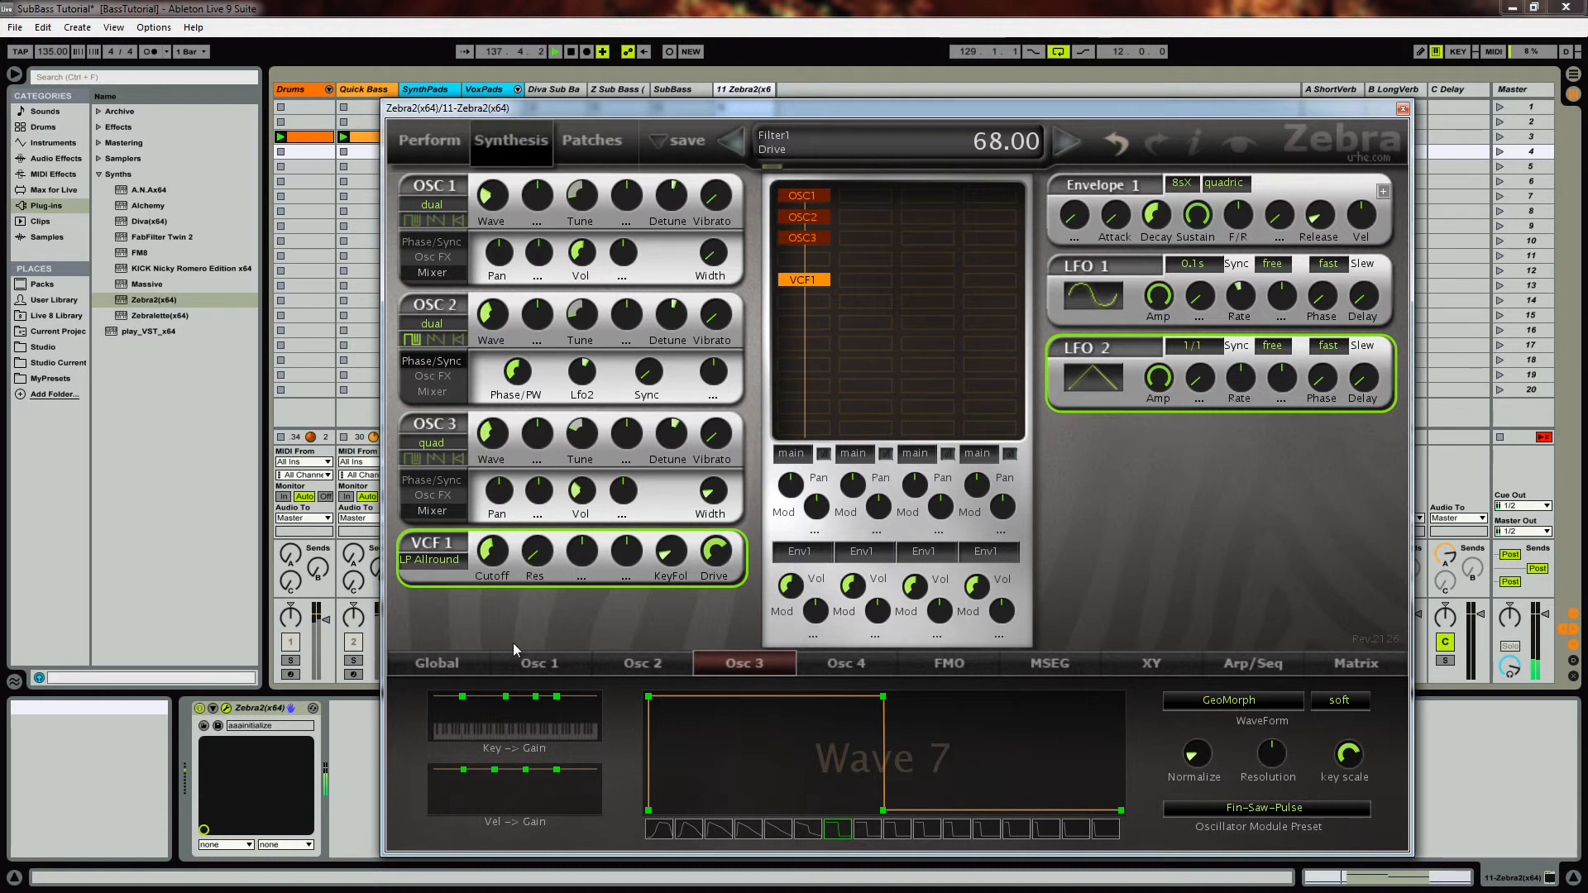
Add ModFX1 to the global effects grid and set its mode to Phaser.
click(423, 663)
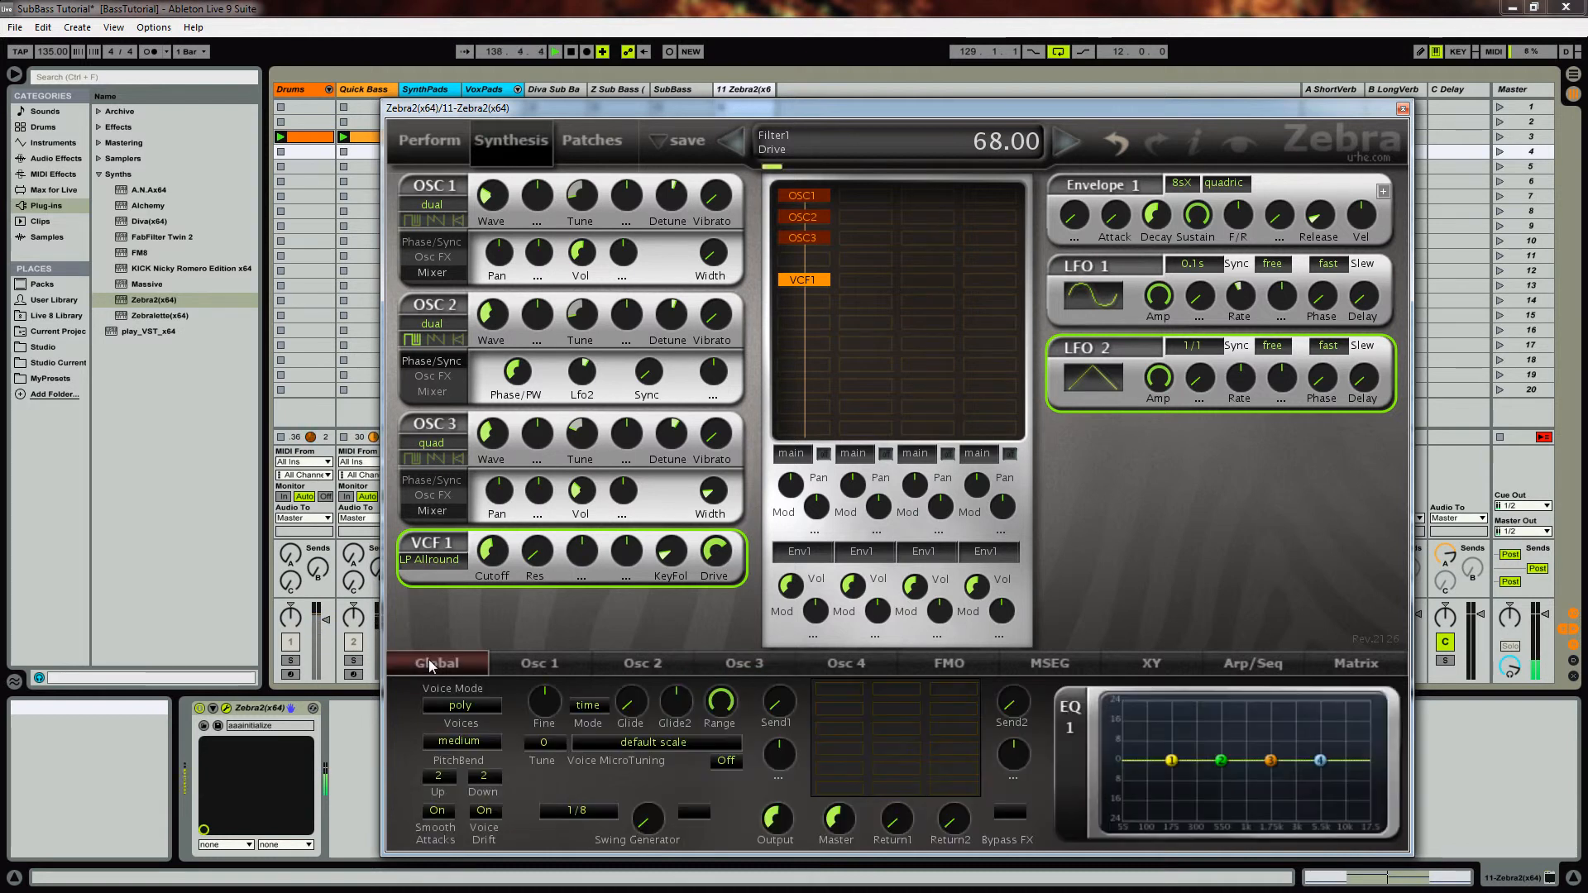
click(839, 691)
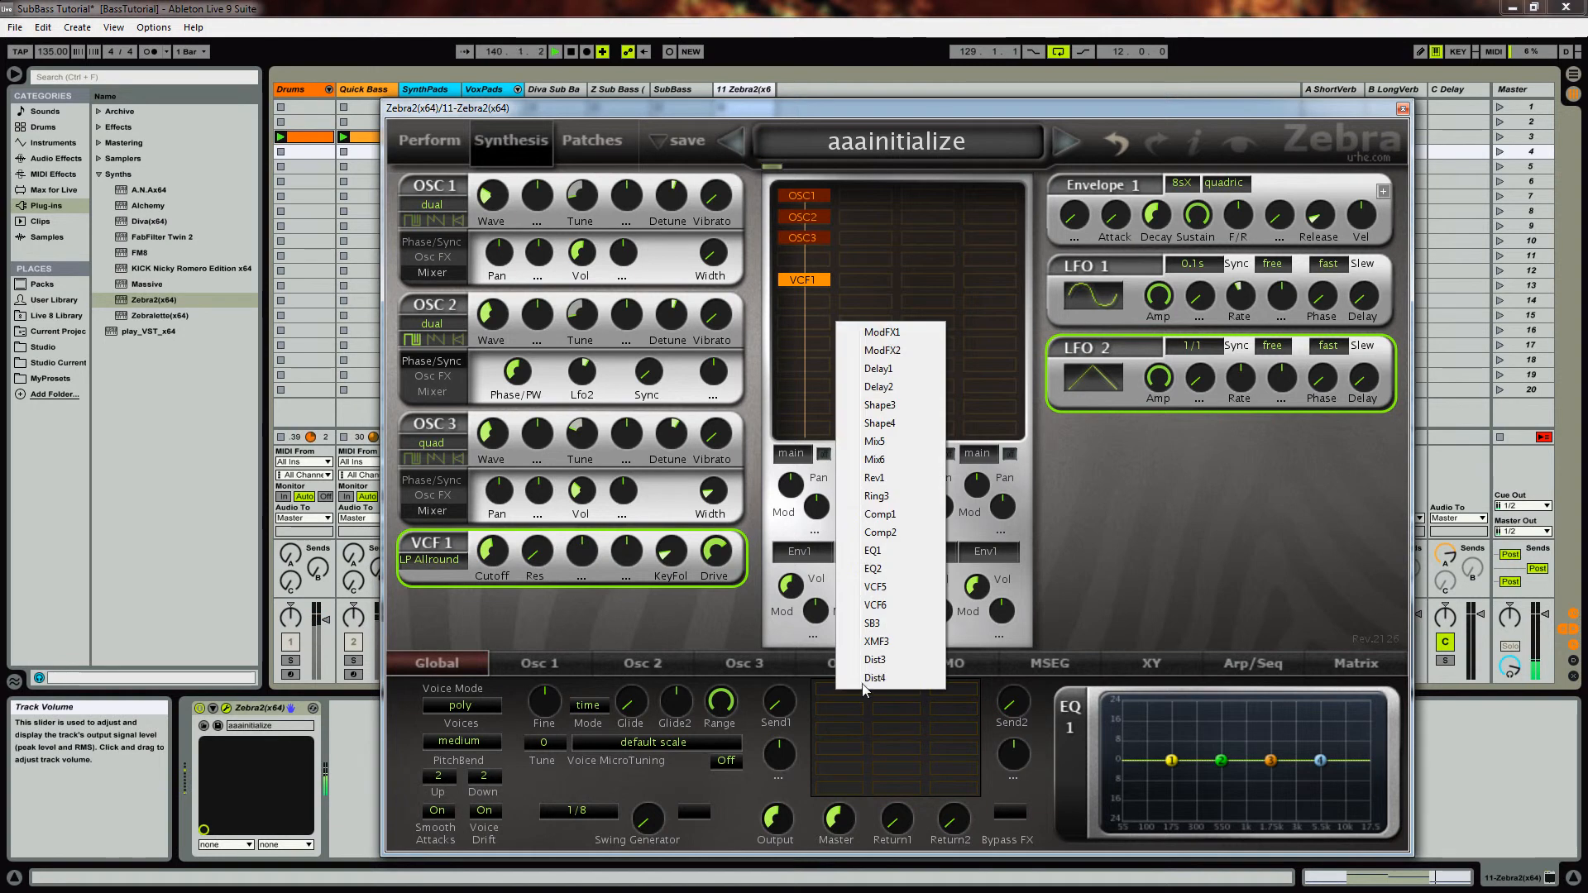
click(880, 331)
click(1109, 716)
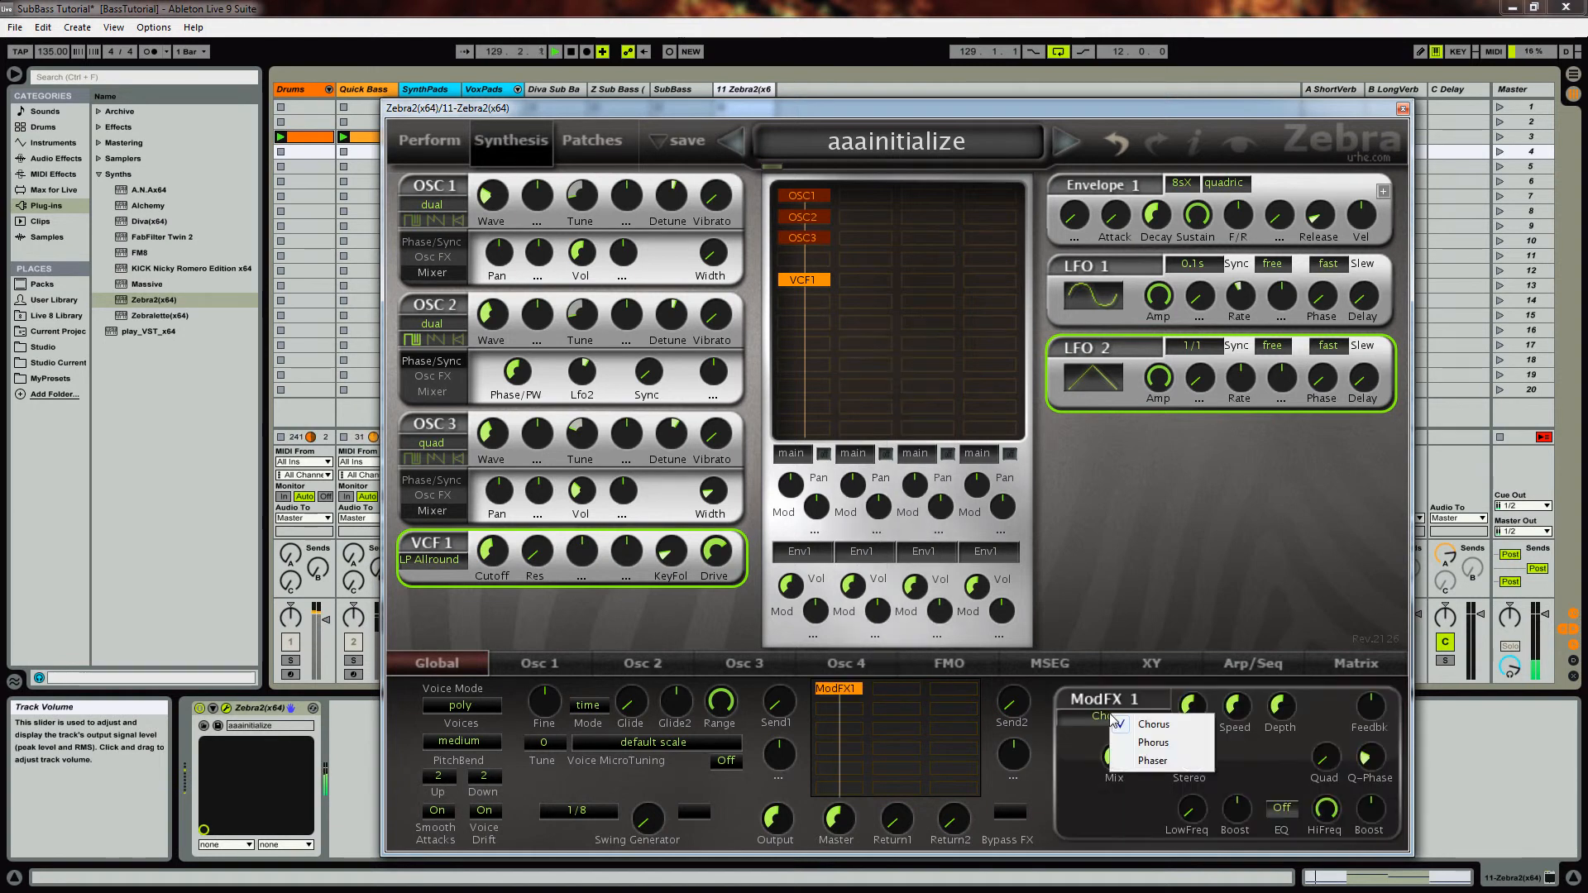
click(1155, 761)
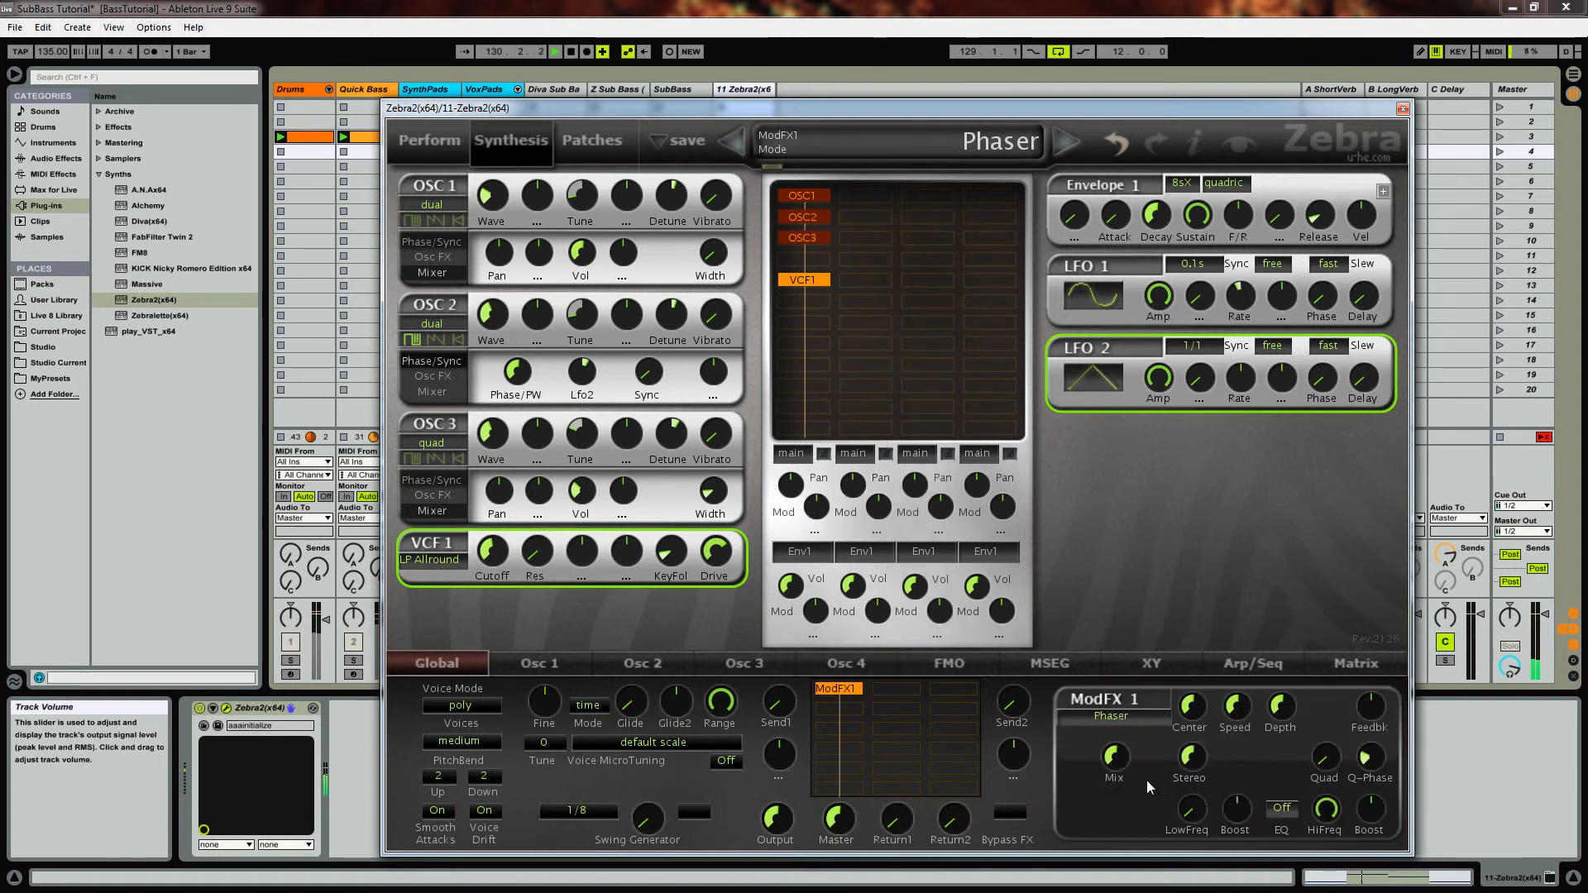
Raise the ModFX 1 phaser's feedback moderately and set its speed to 54.50, depth to 70.00 and stereo to 23.00.
drag(1371, 710, 1392, 642)
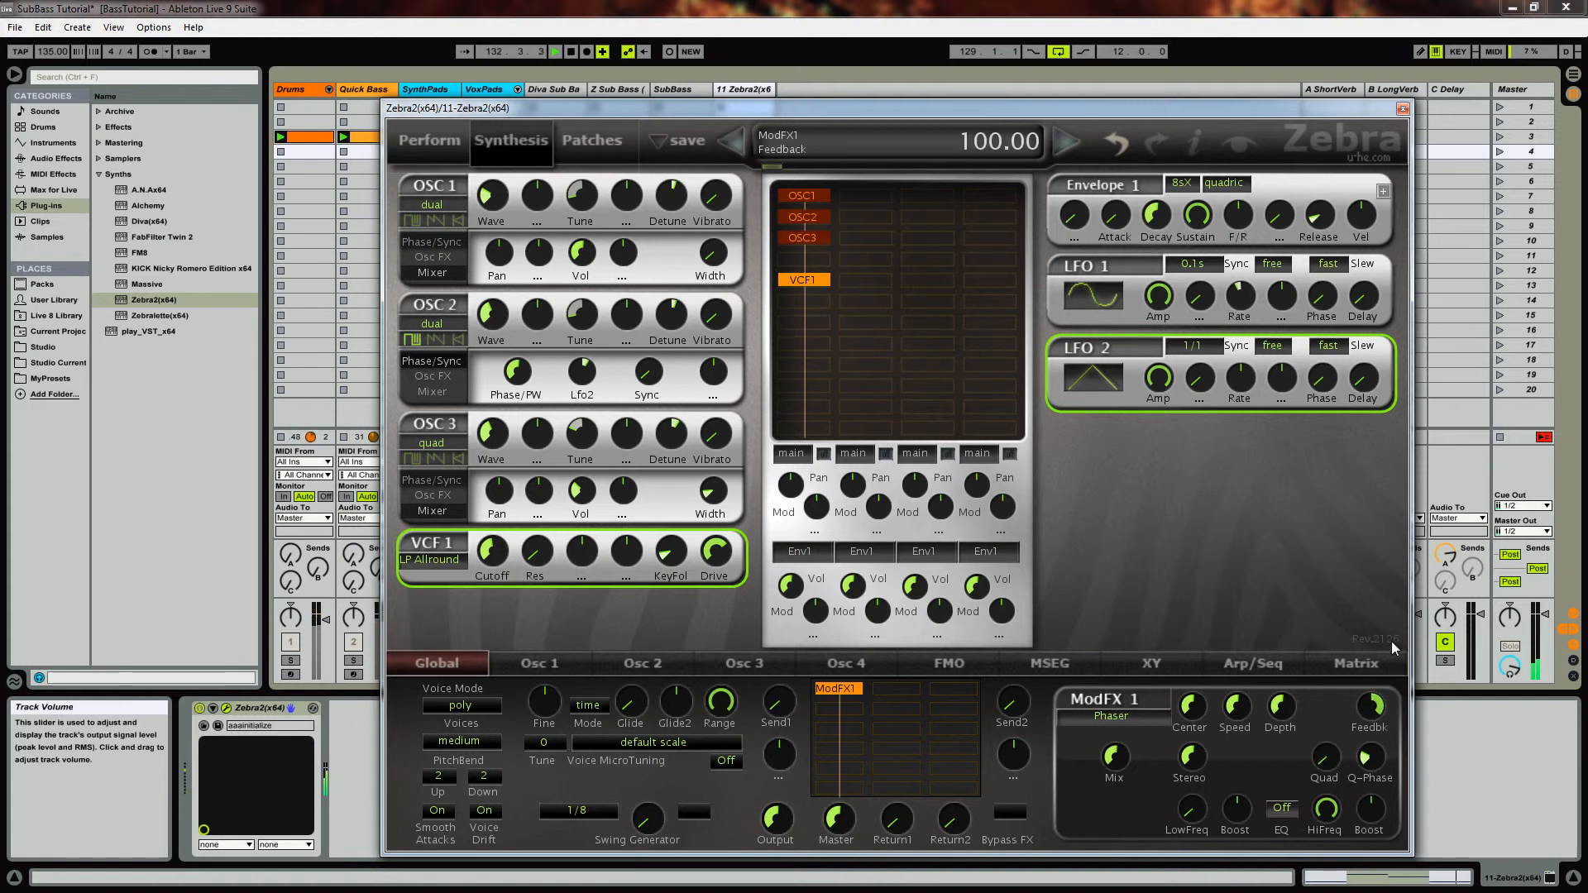
drag(1373, 713, 1397, 624)
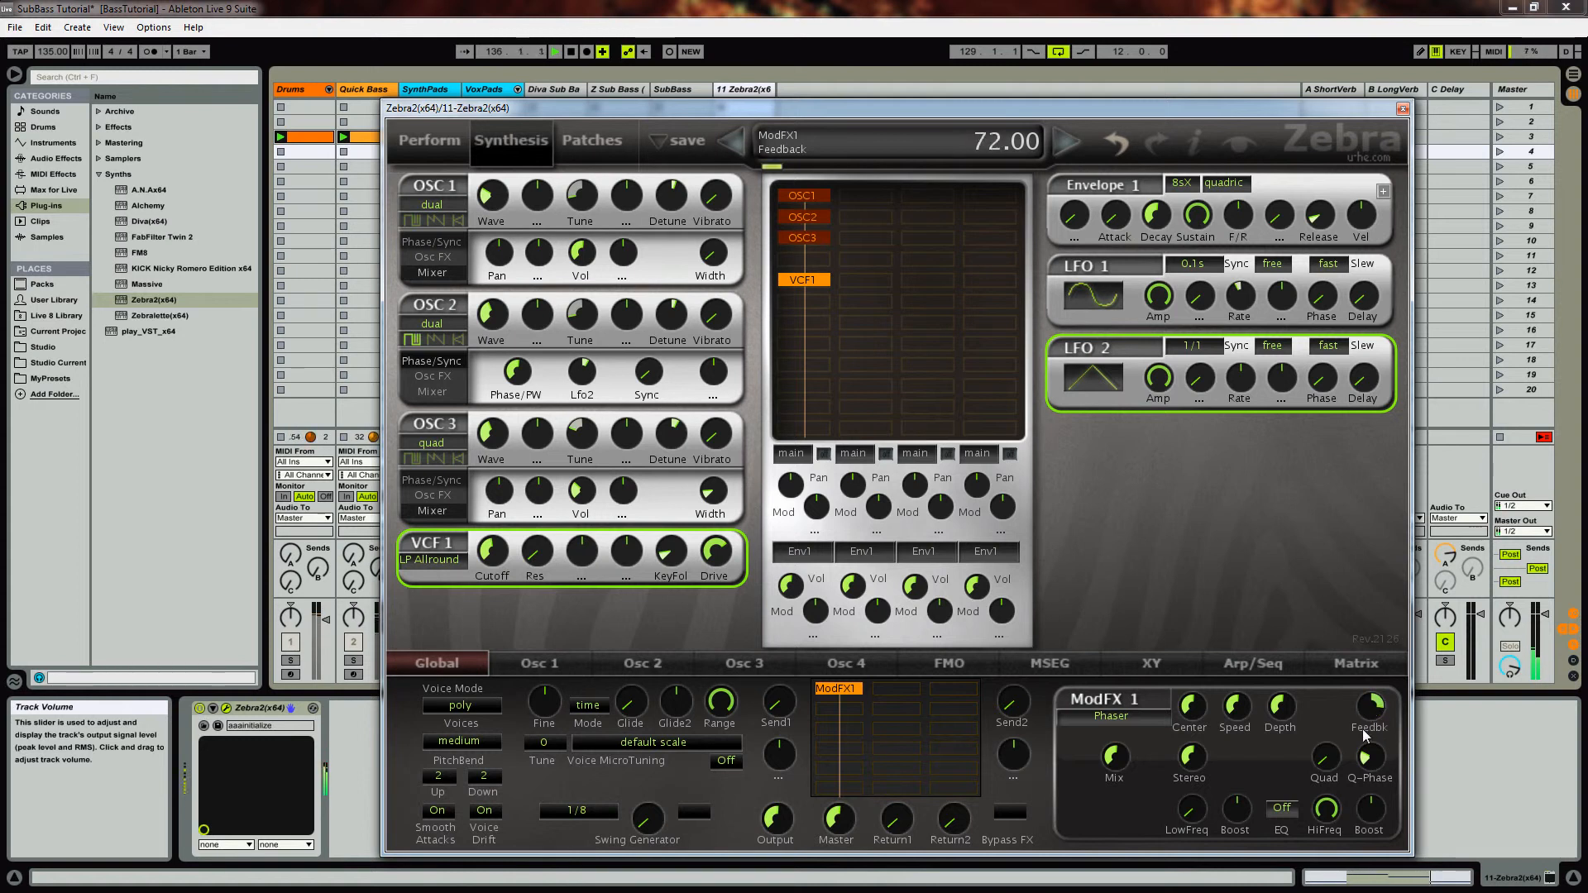
scroll(1372, 716, down, 9)
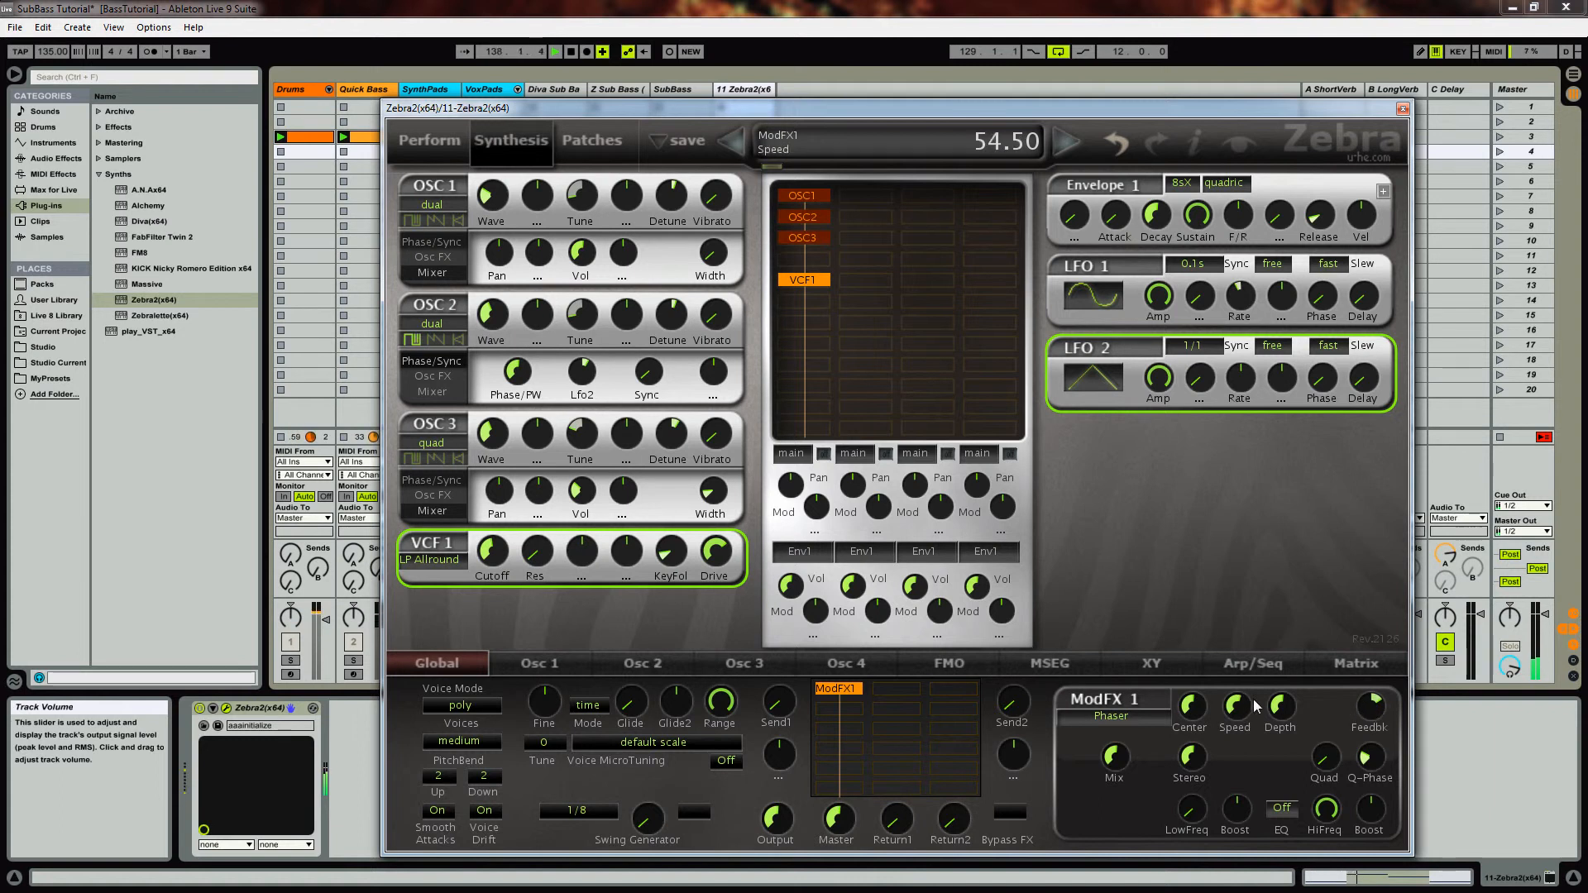
drag(1284, 707, 1304, 657)
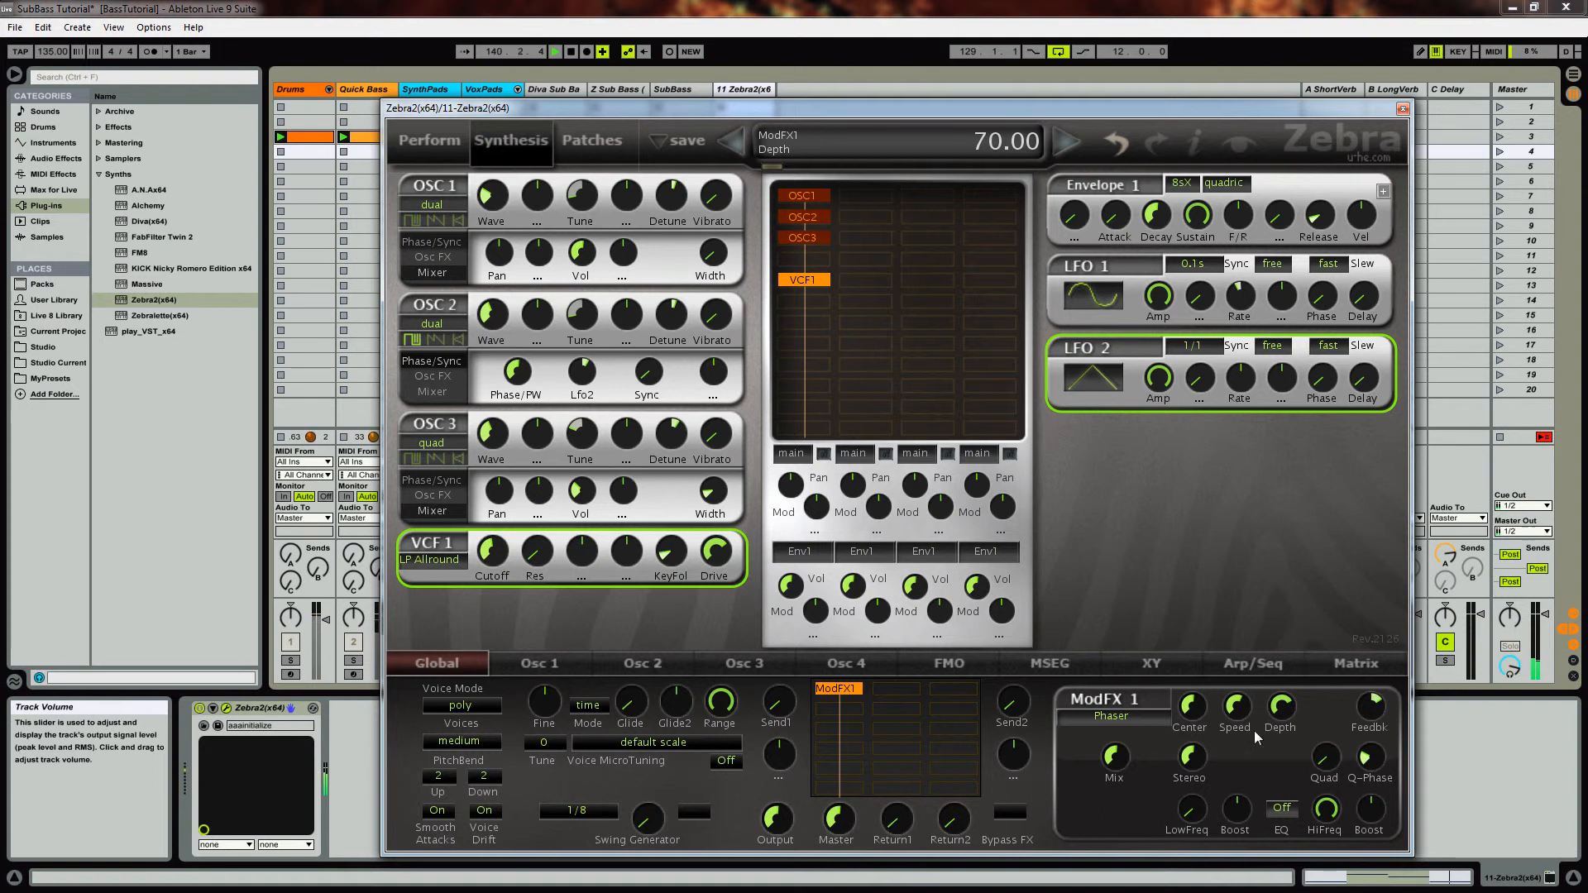
mouse_move(1200, 756)
mouse_down()
mouse_move(1194, 792)
mouse_move(1203, 729)
mouse_move(1194, 766)
mouse_up()
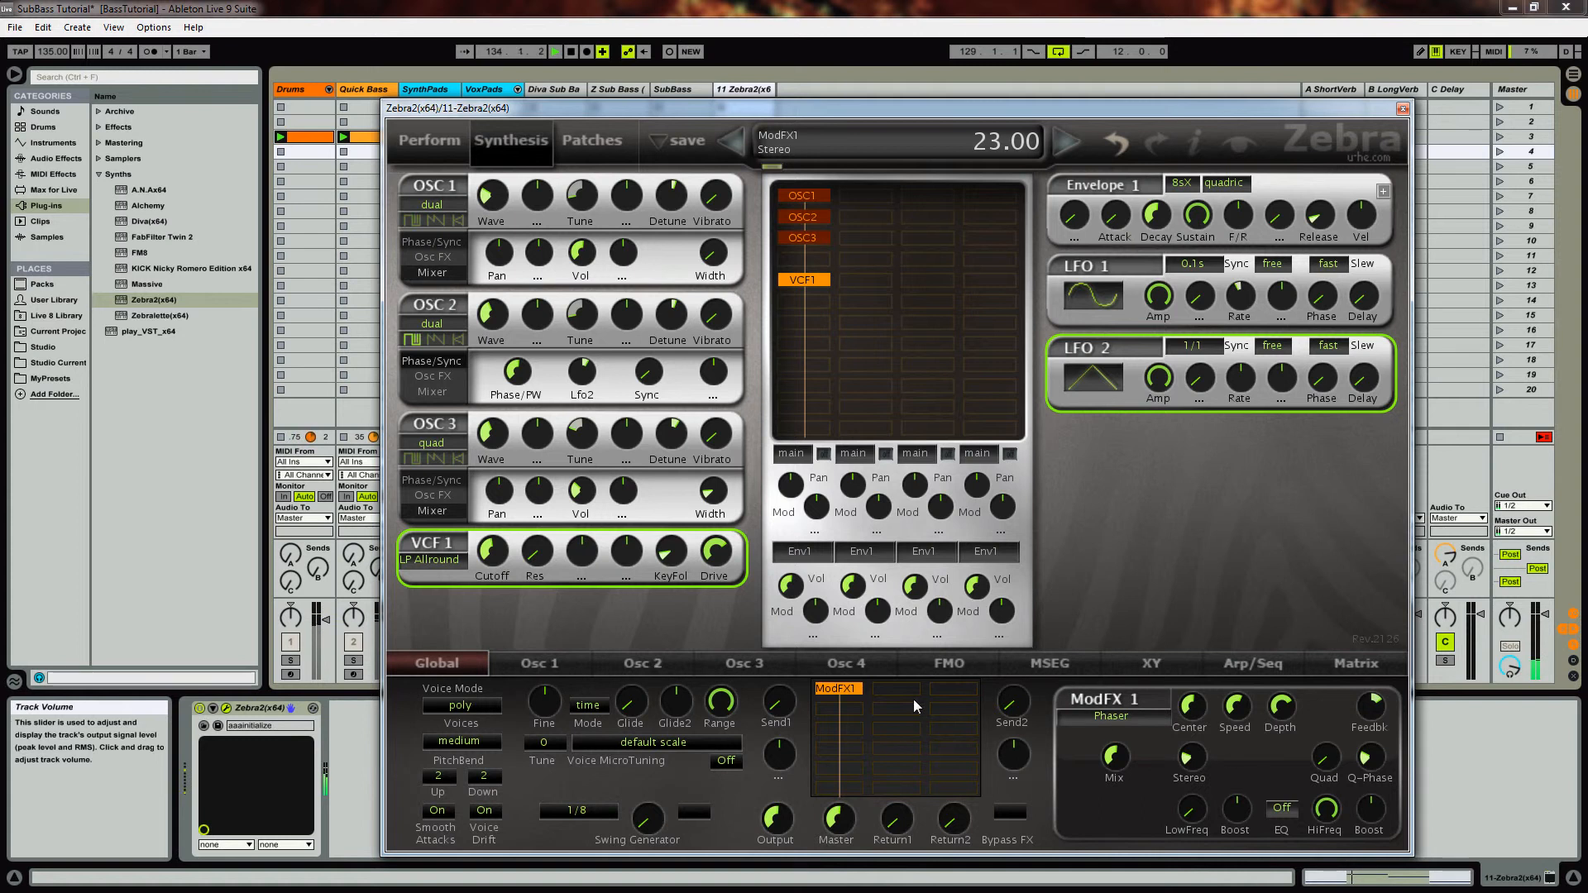
Adjust the ModFX 1 phaser's mix and bypass the effect.
double_click(847, 690)
drag(1119, 758, 1130, 665)
drag(1113, 724, 1102, 760)
double_click(839, 689)
Load the Uhbik-P phaser from the Effects plug-ins after Zebra2 and place its window clear of the synth controls.
drag(537, 110, 697, 42)
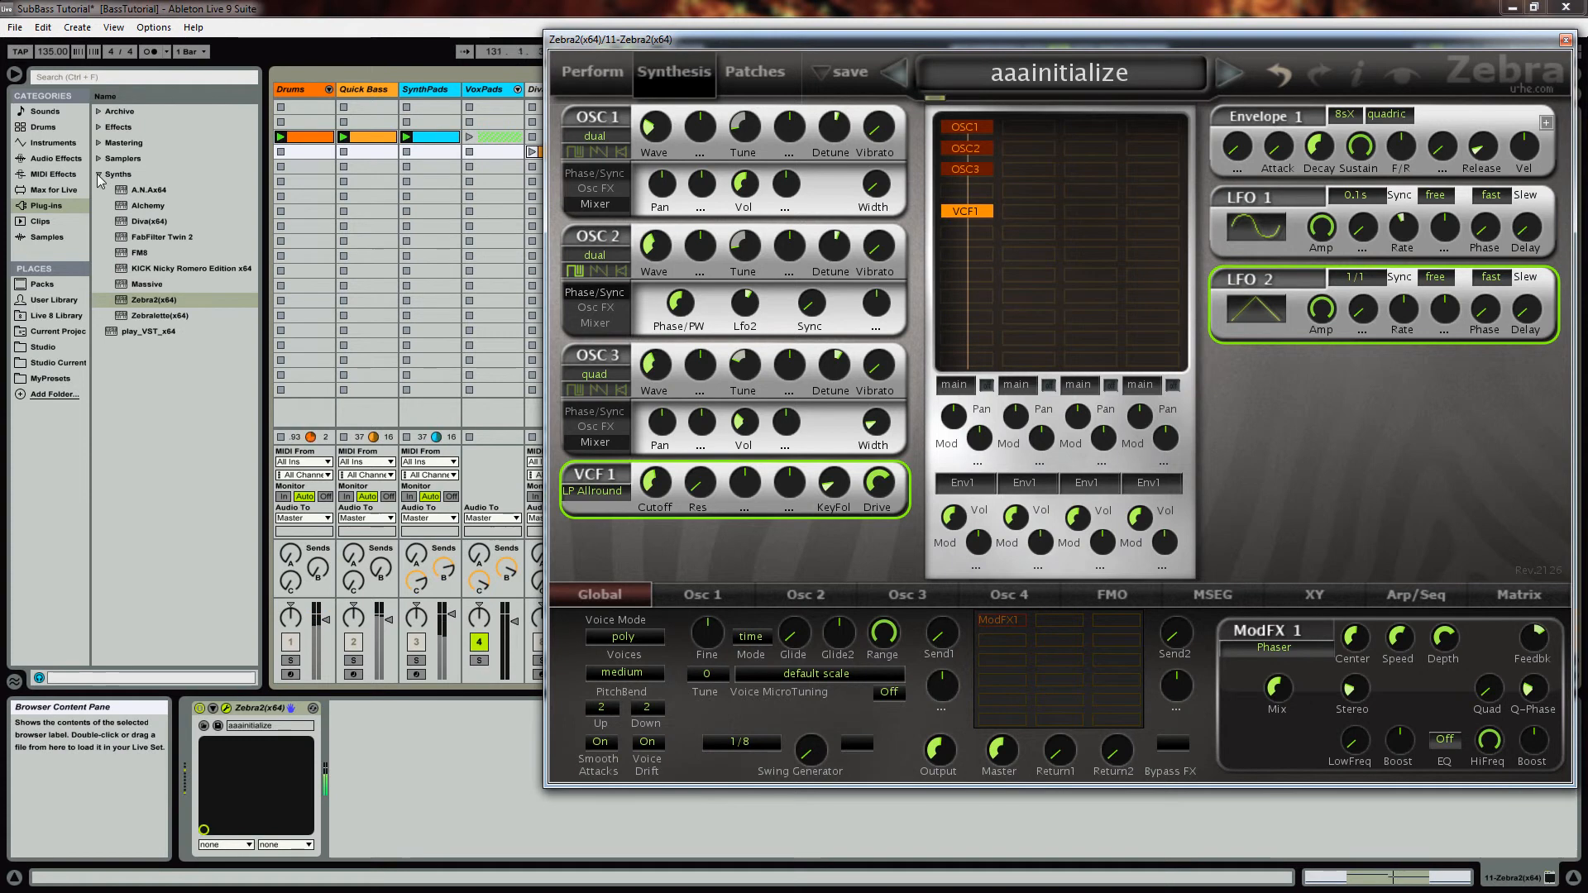
click(99, 128)
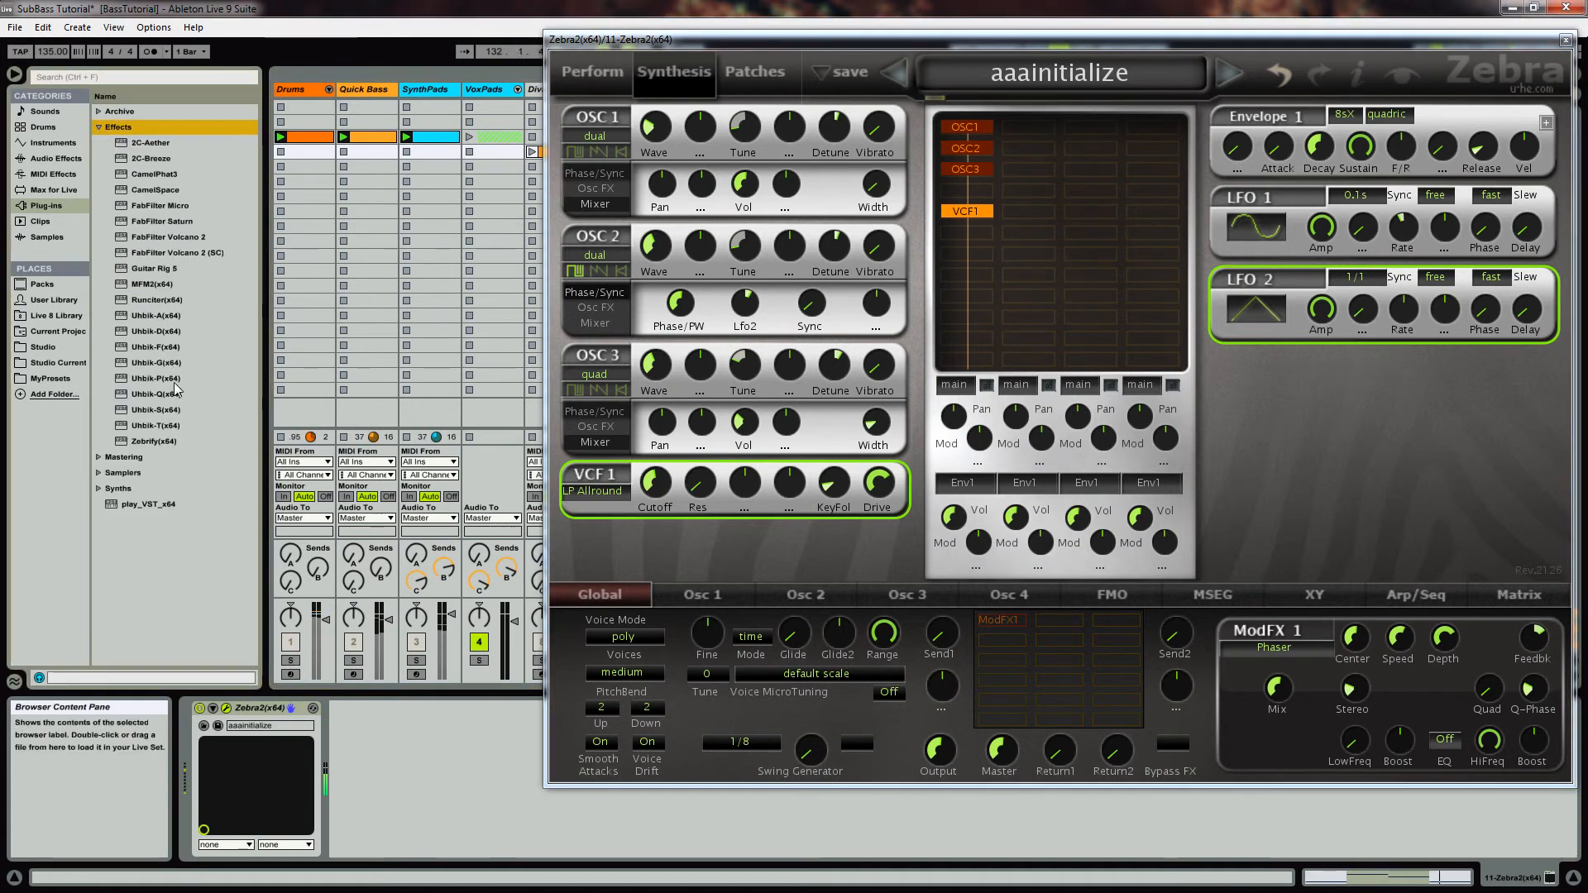
drag(154, 378, 356, 753)
drag(793, 47, 721, 449)
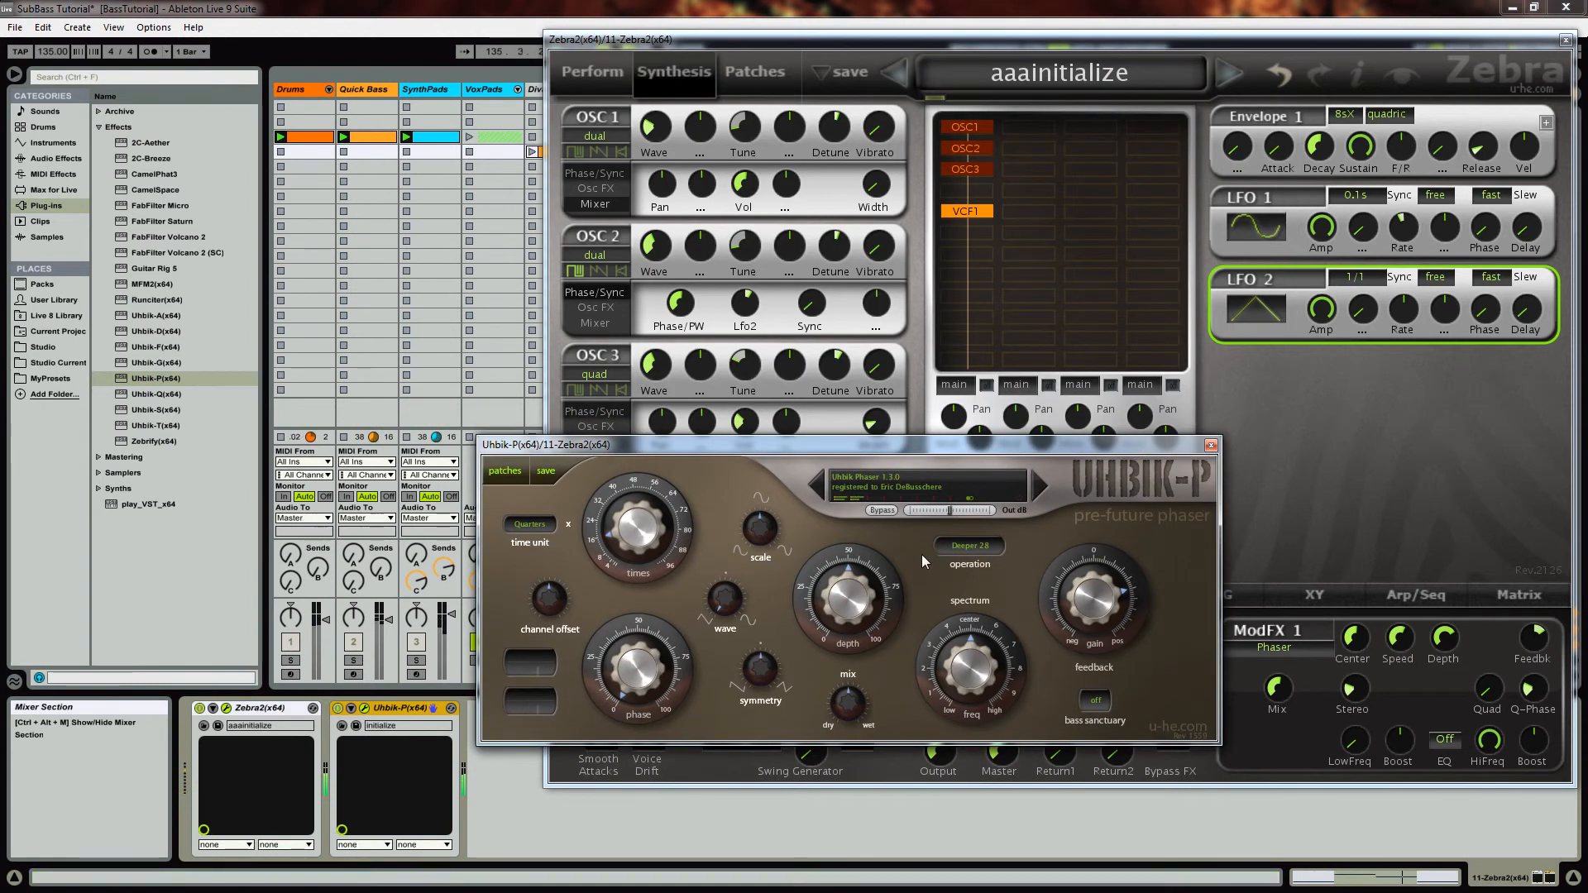
Set Uhbik-P's bass sanctuary to low, feedback to 19.00 and depth to 32.00, and deactivate the device.
click(1109, 702)
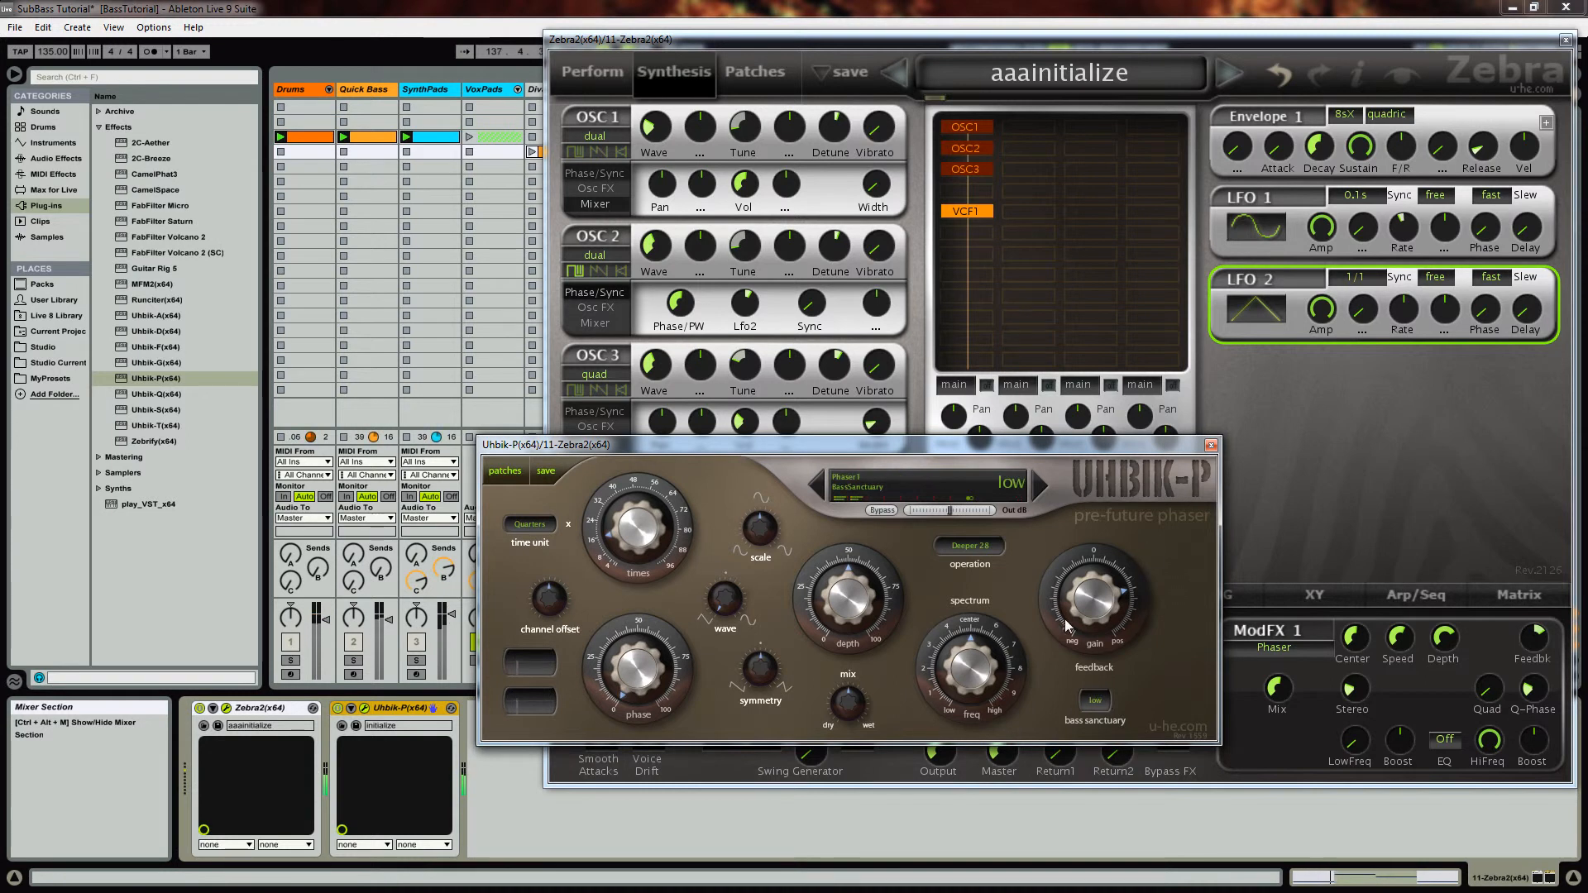
drag(1091, 610, 1081, 634)
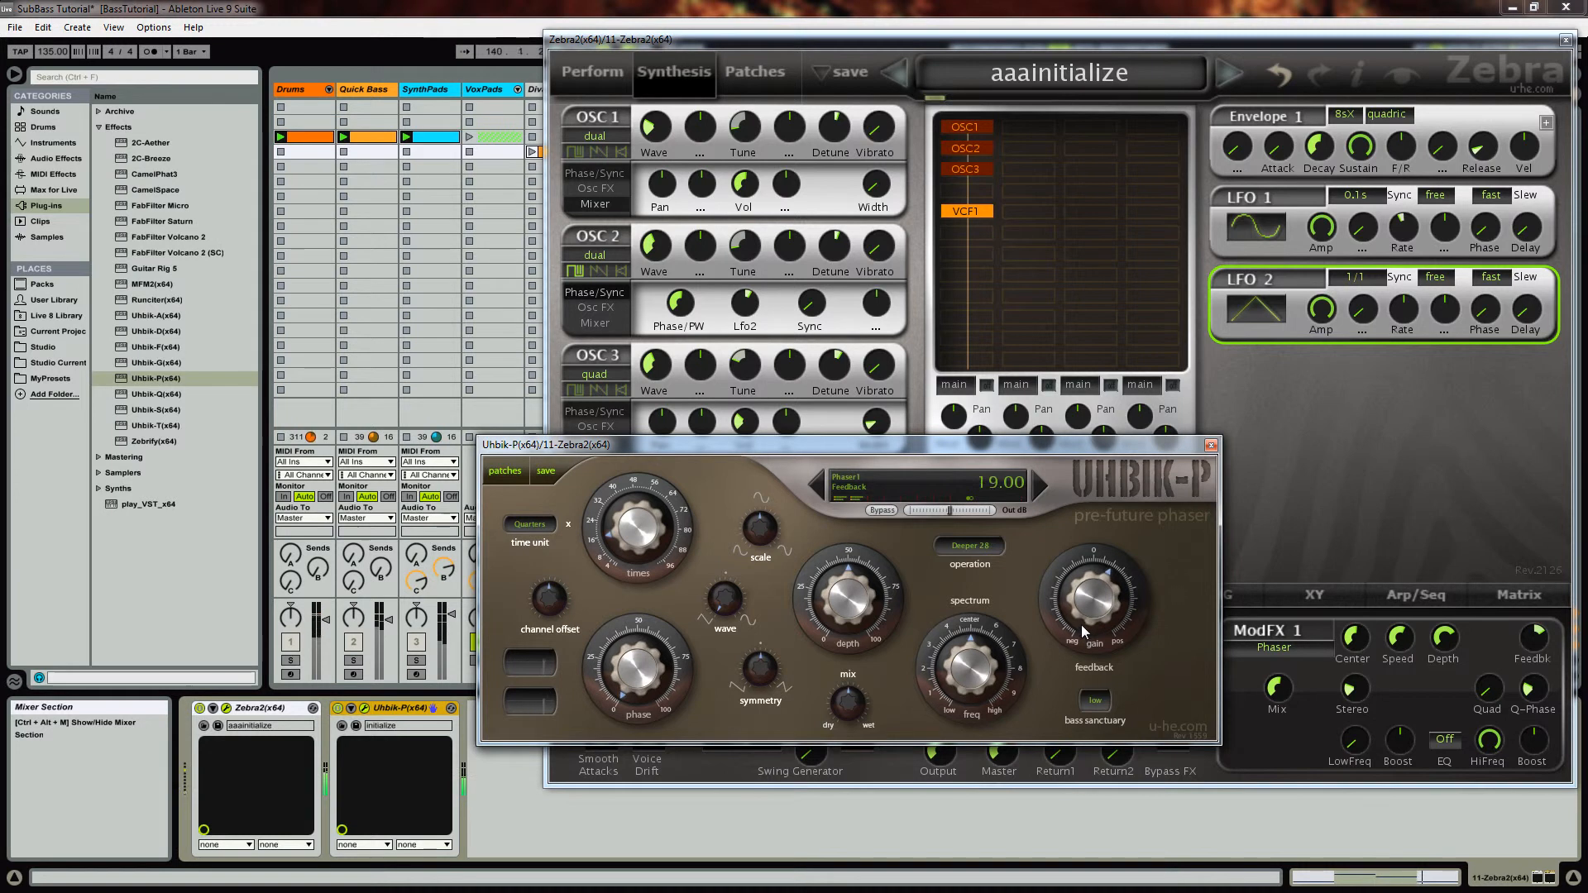
drag(846, 602, 845, 622)
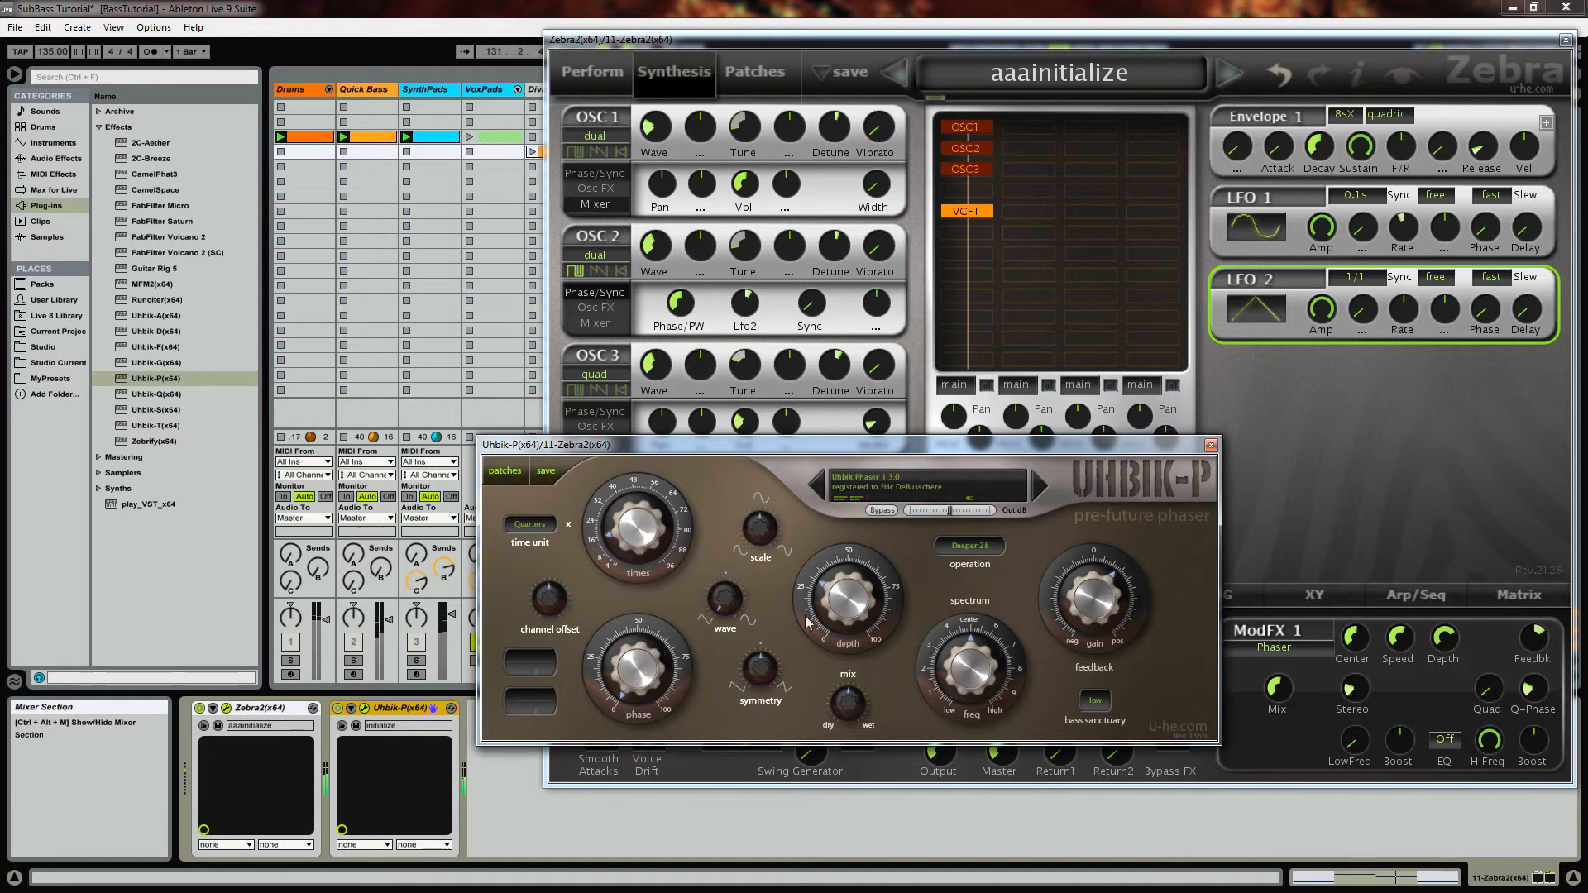
drag(851, 612, 851, 608)
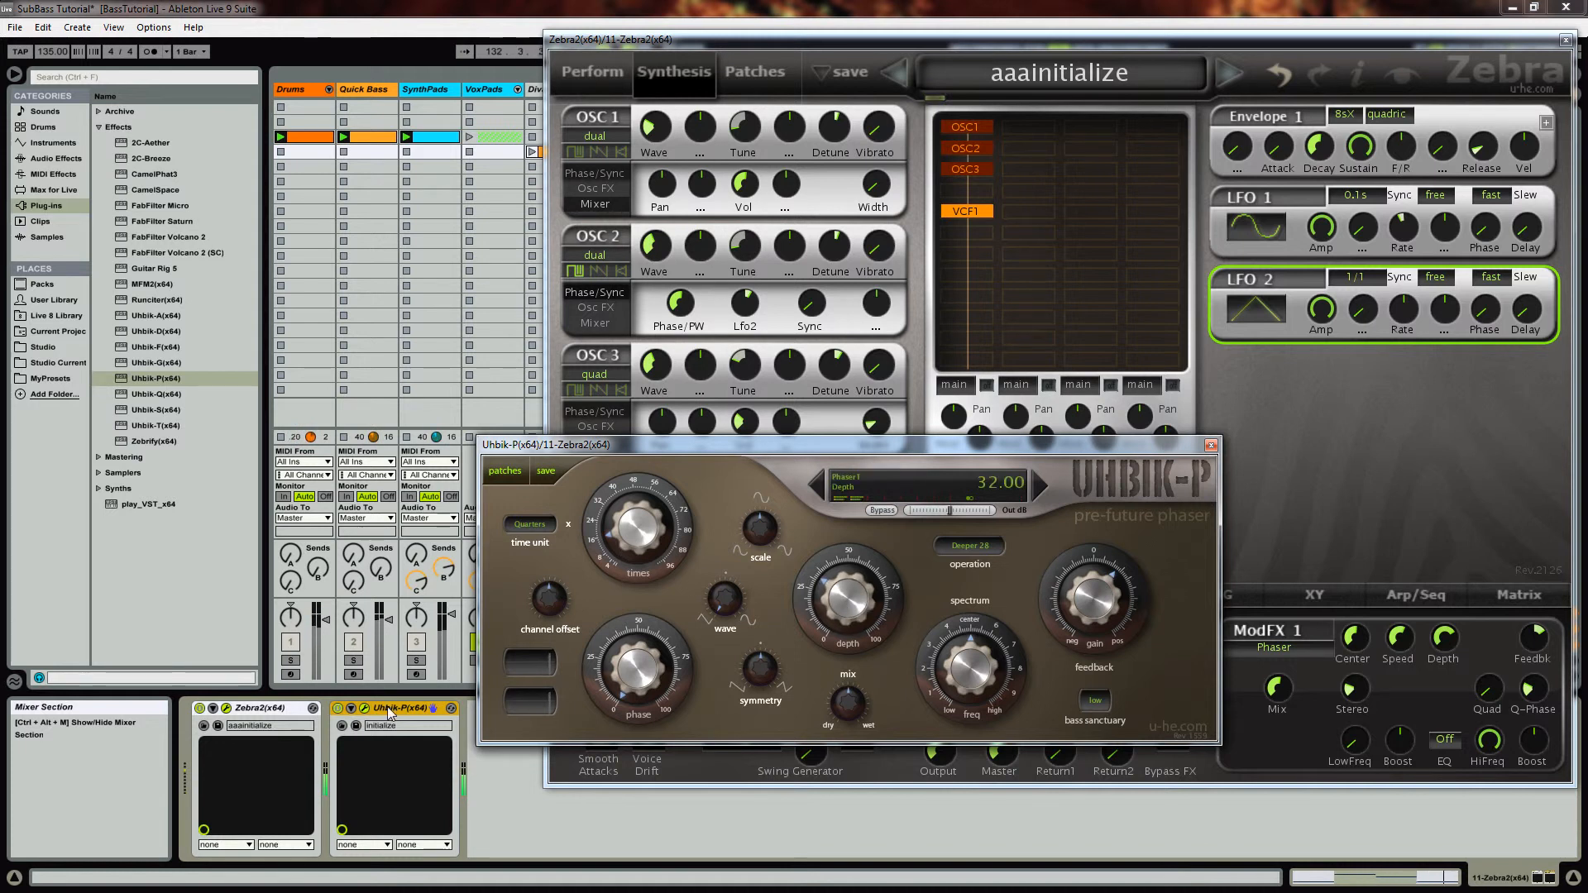
click(338, 708)
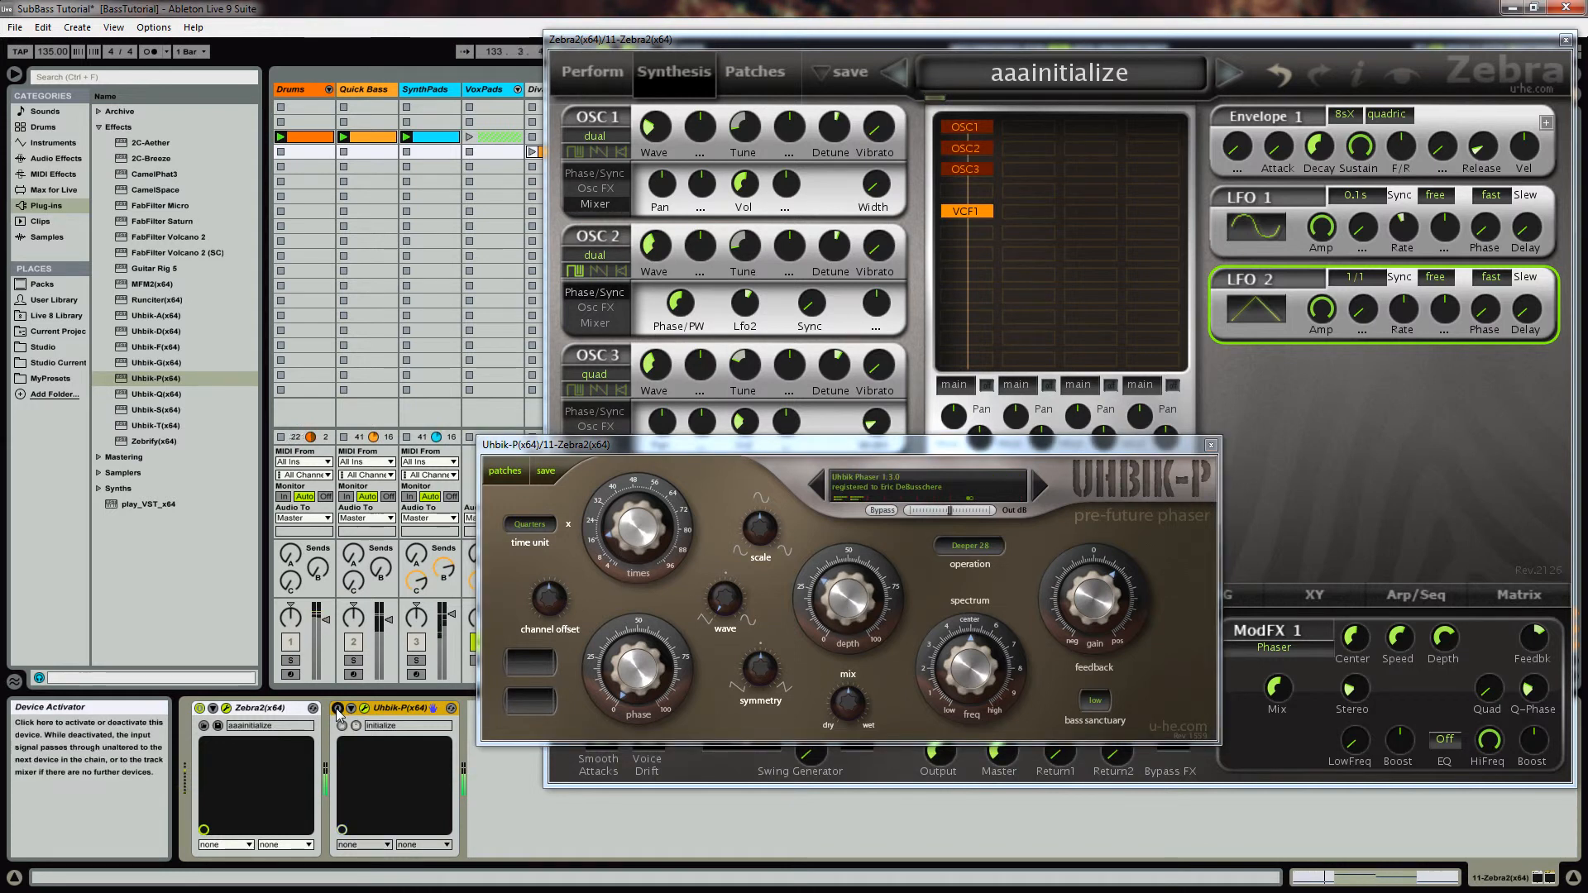
Compare the bass with Uhbik-P switched on and off, and delete Uhbik-P from the device chain.
click(337, 708)
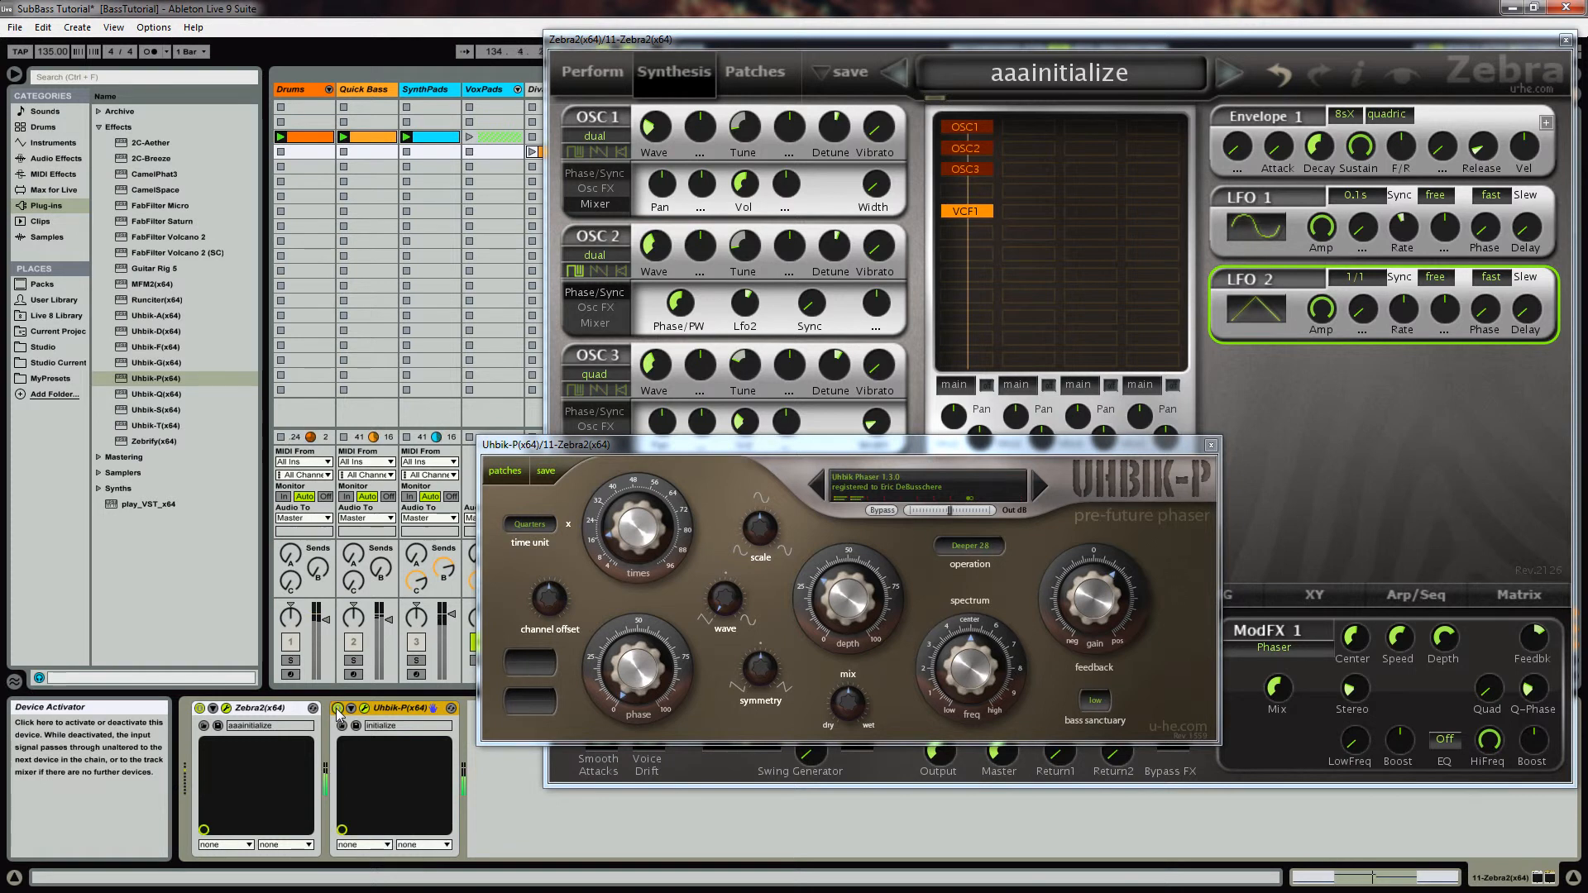
click(1212, 445)
click(337, 709)
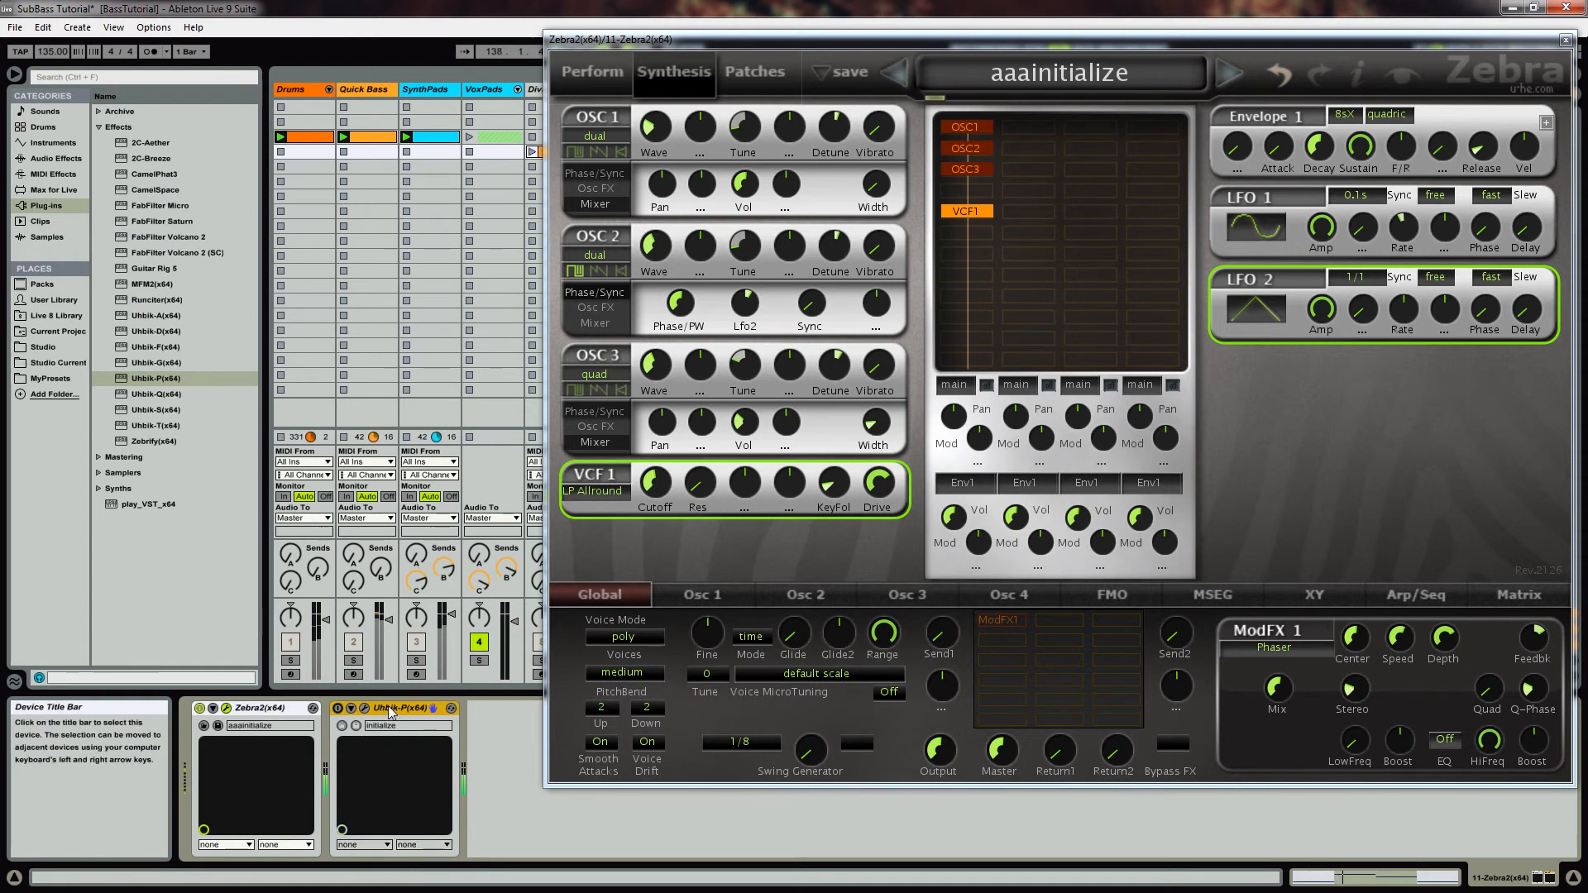
key(Delete)
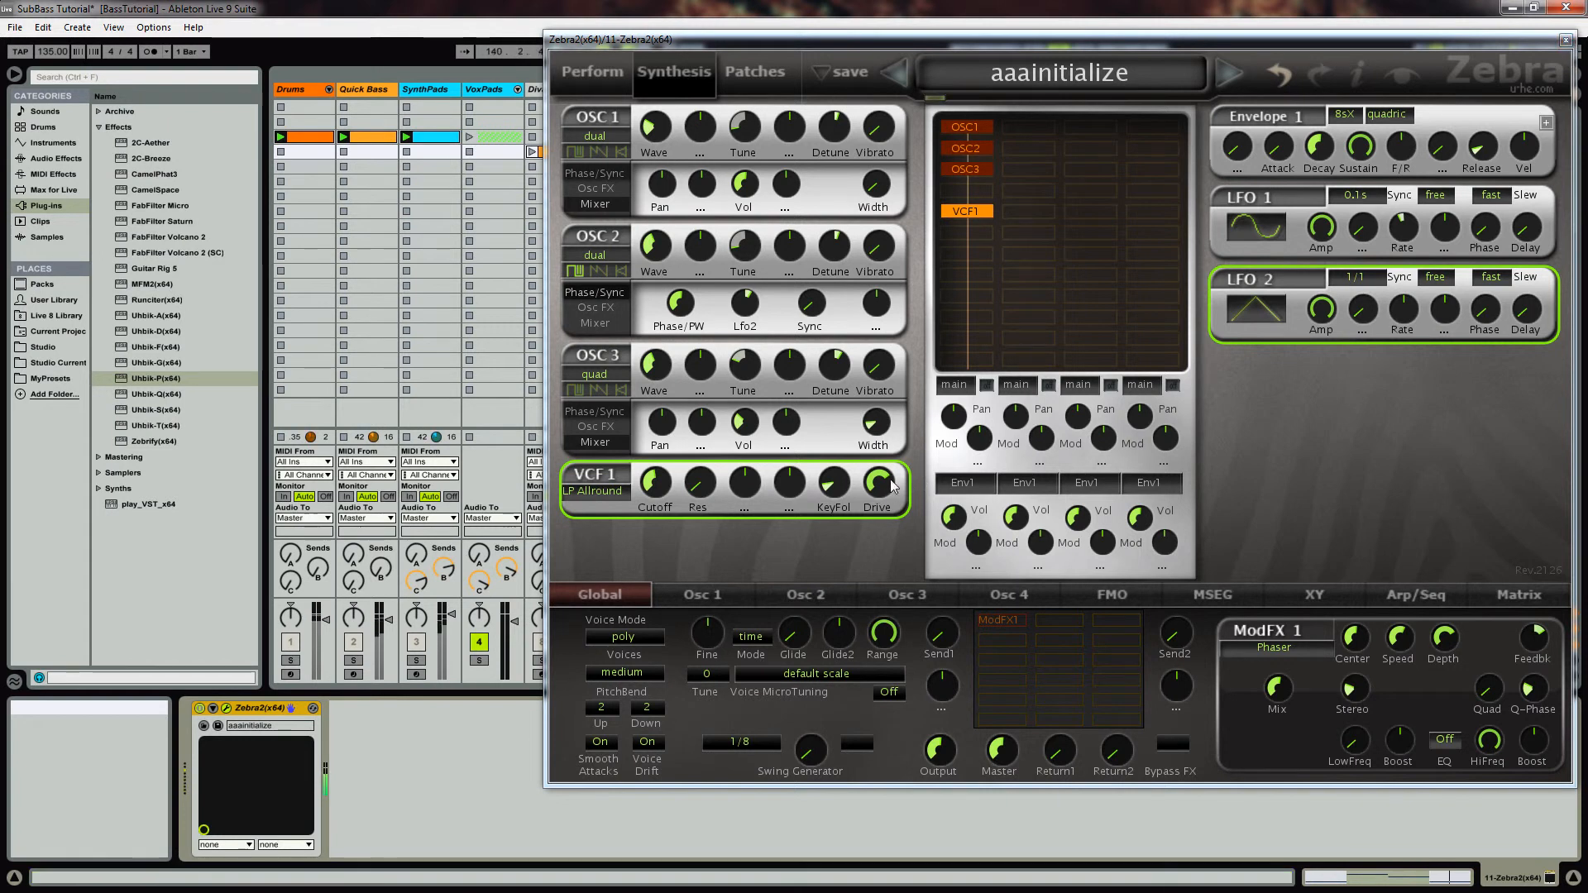
Audition higher drive on Zebra2's VCF 1 filter and set the drive to 64.50.
drag(884, 481, 909, 415)
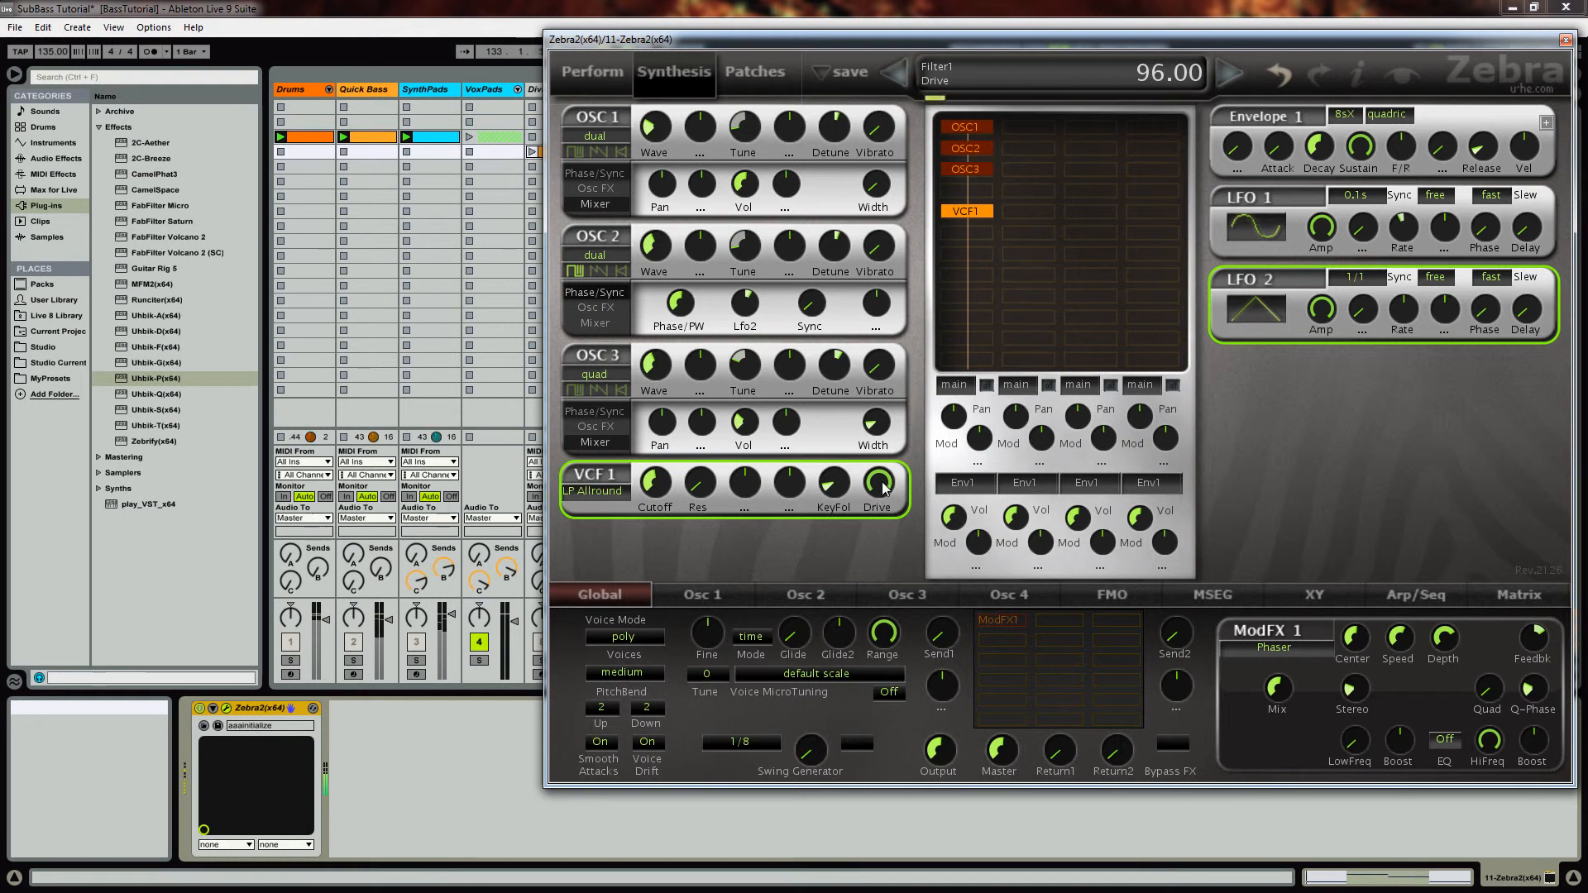
mouse_move(882, 488)
mouse_down()
mouse_move(877, 517)
mouse_move(882, 495)
mouse_up()
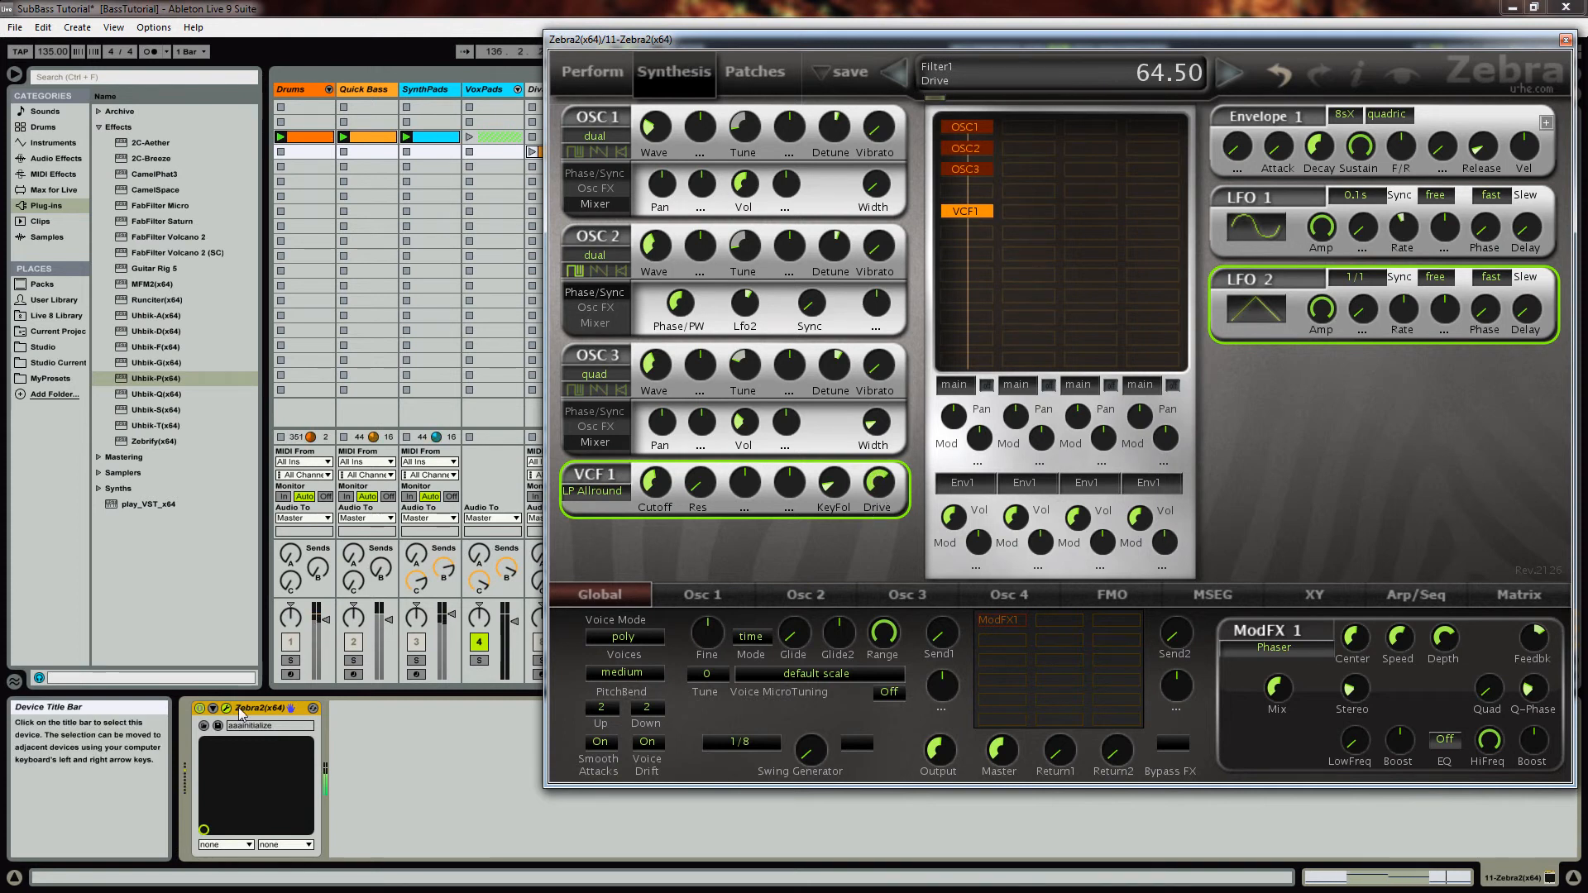
Group Zebra2 into an Instrument Rack and add the VCF 1 cutoff to its configured parameters.
key(ctrl+g)
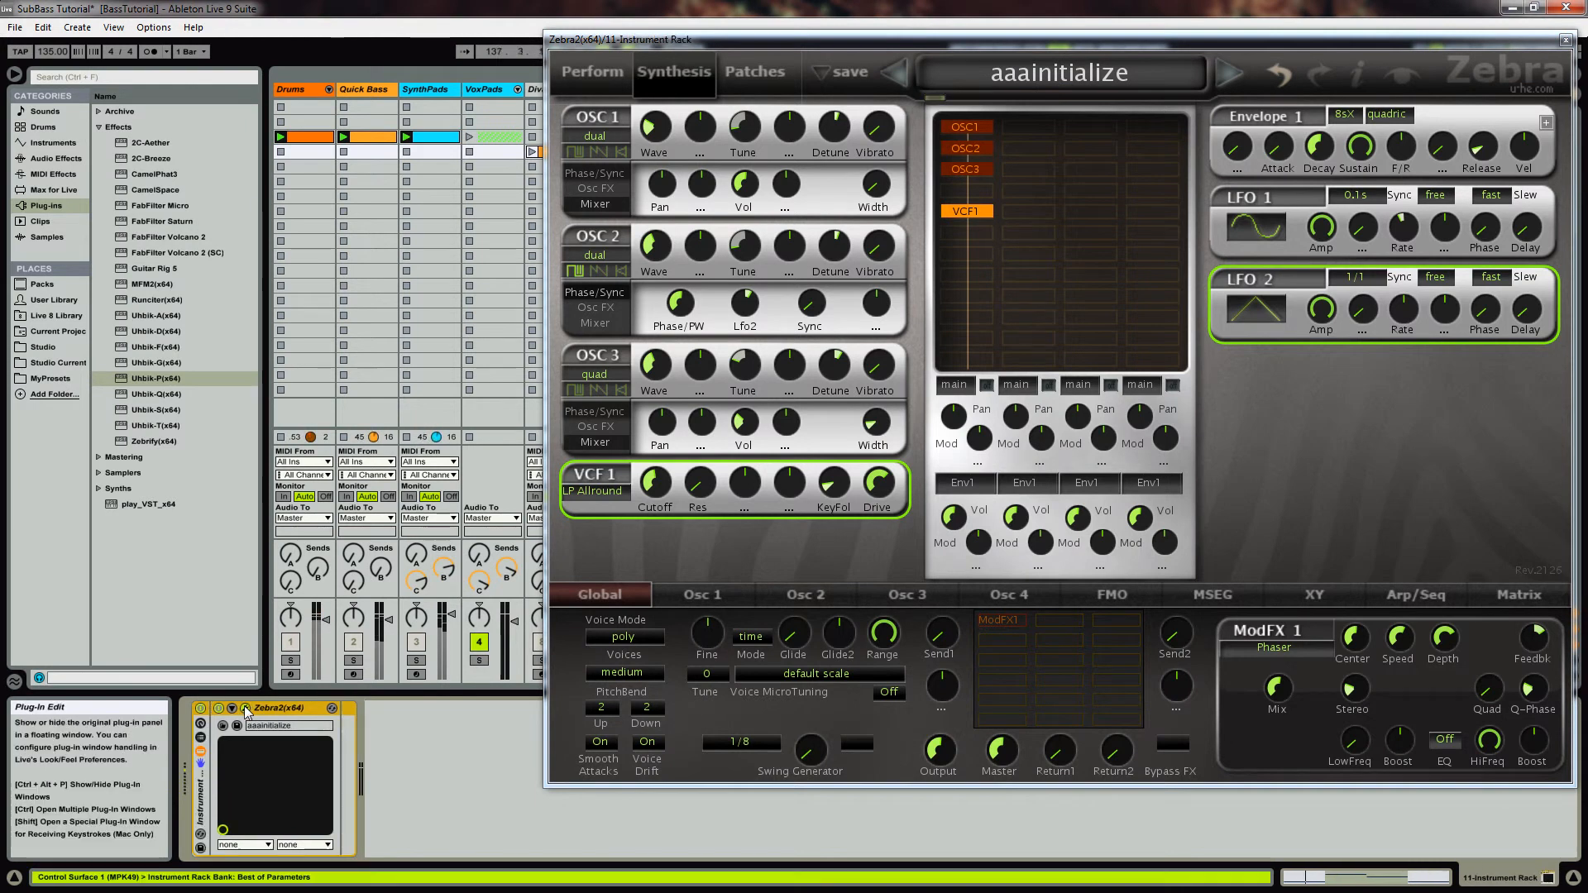
click(235, 707)
click(394, 708)
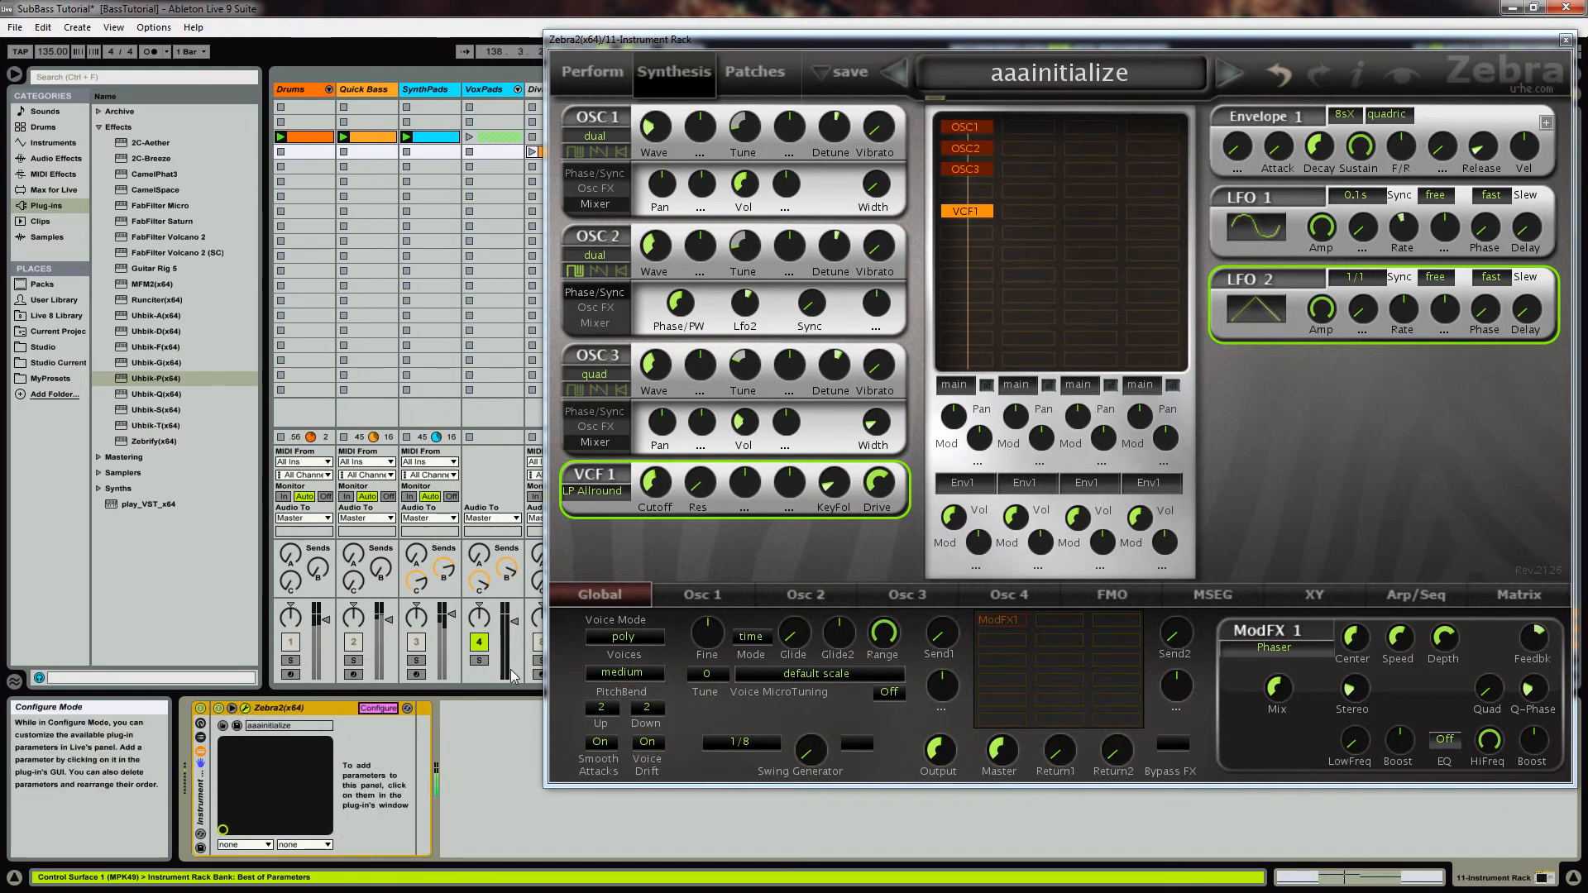
click(656, 484)
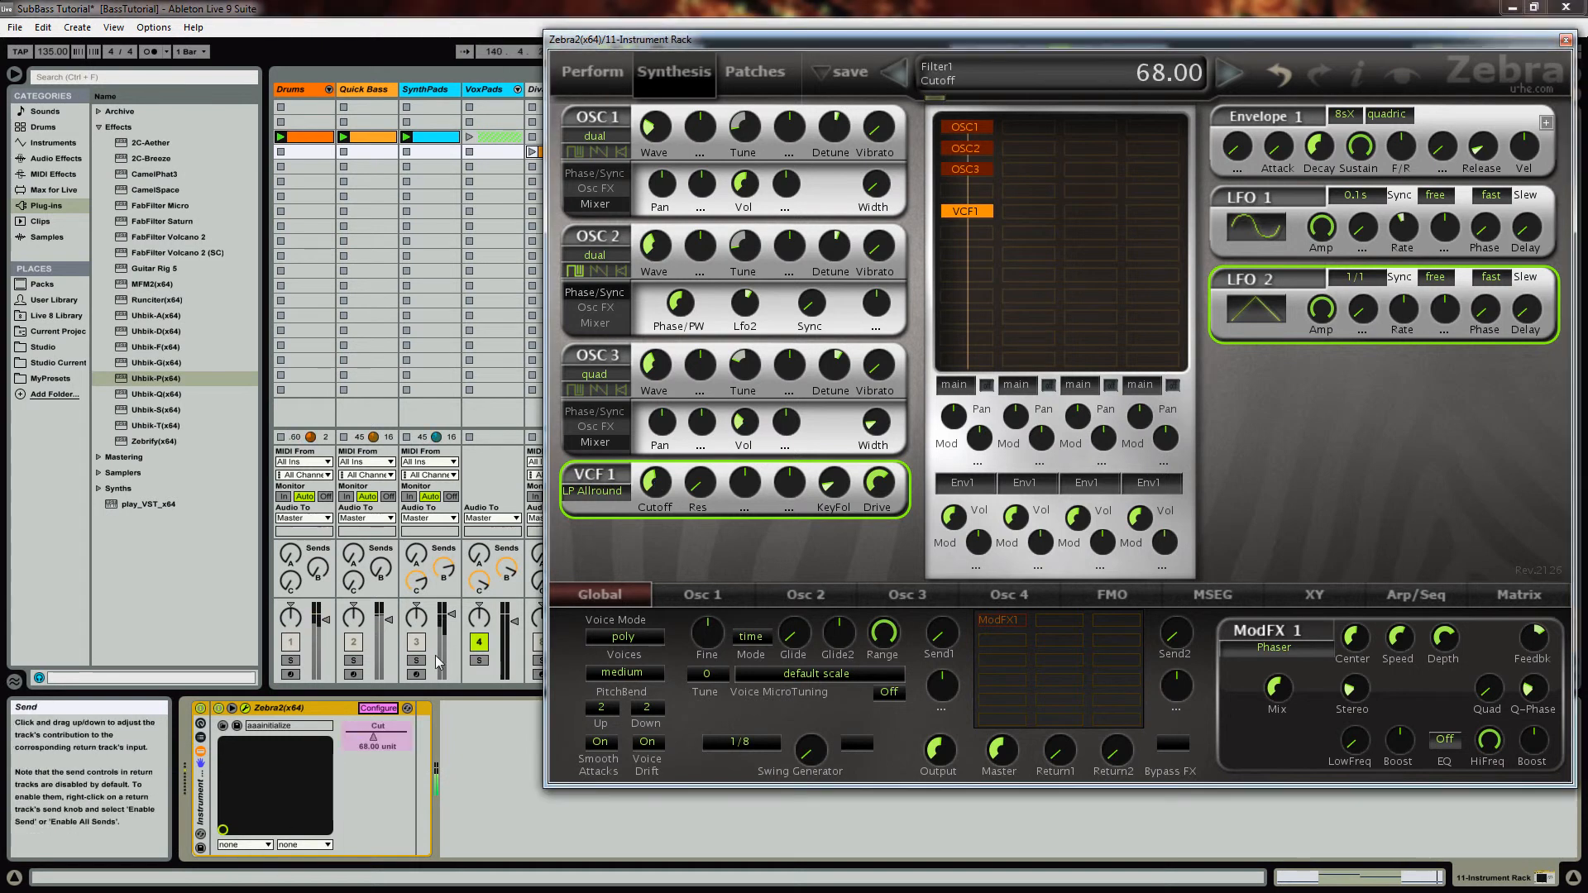
Show the rack's macro controls and map Zebra2's Cut parameter to Macro 1.
click(200, 723)
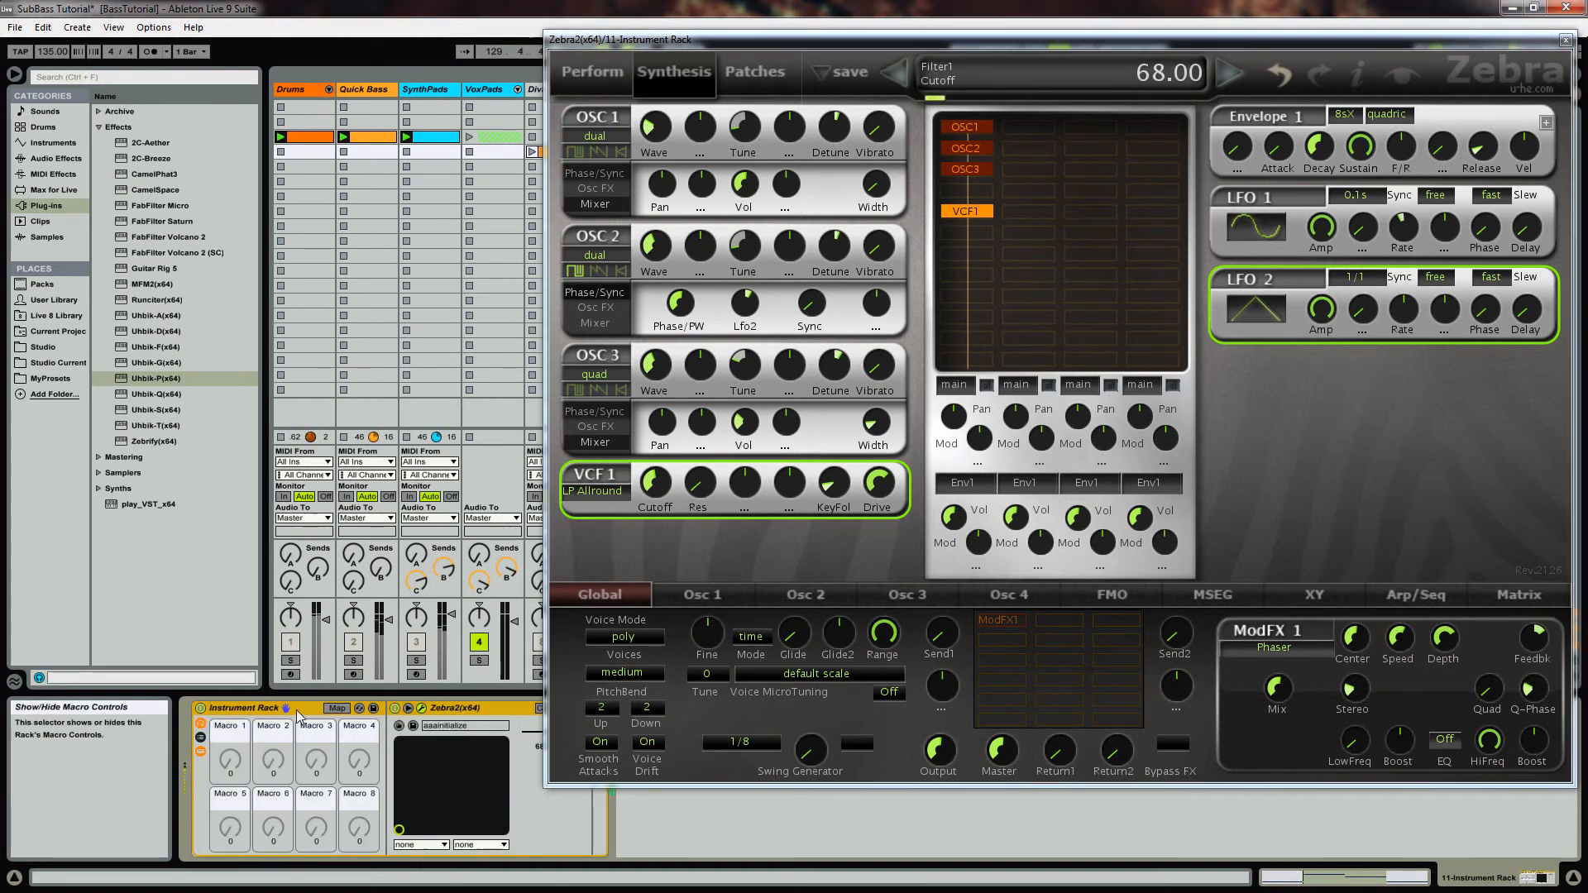
drag(1117, 37, 1190, 45)
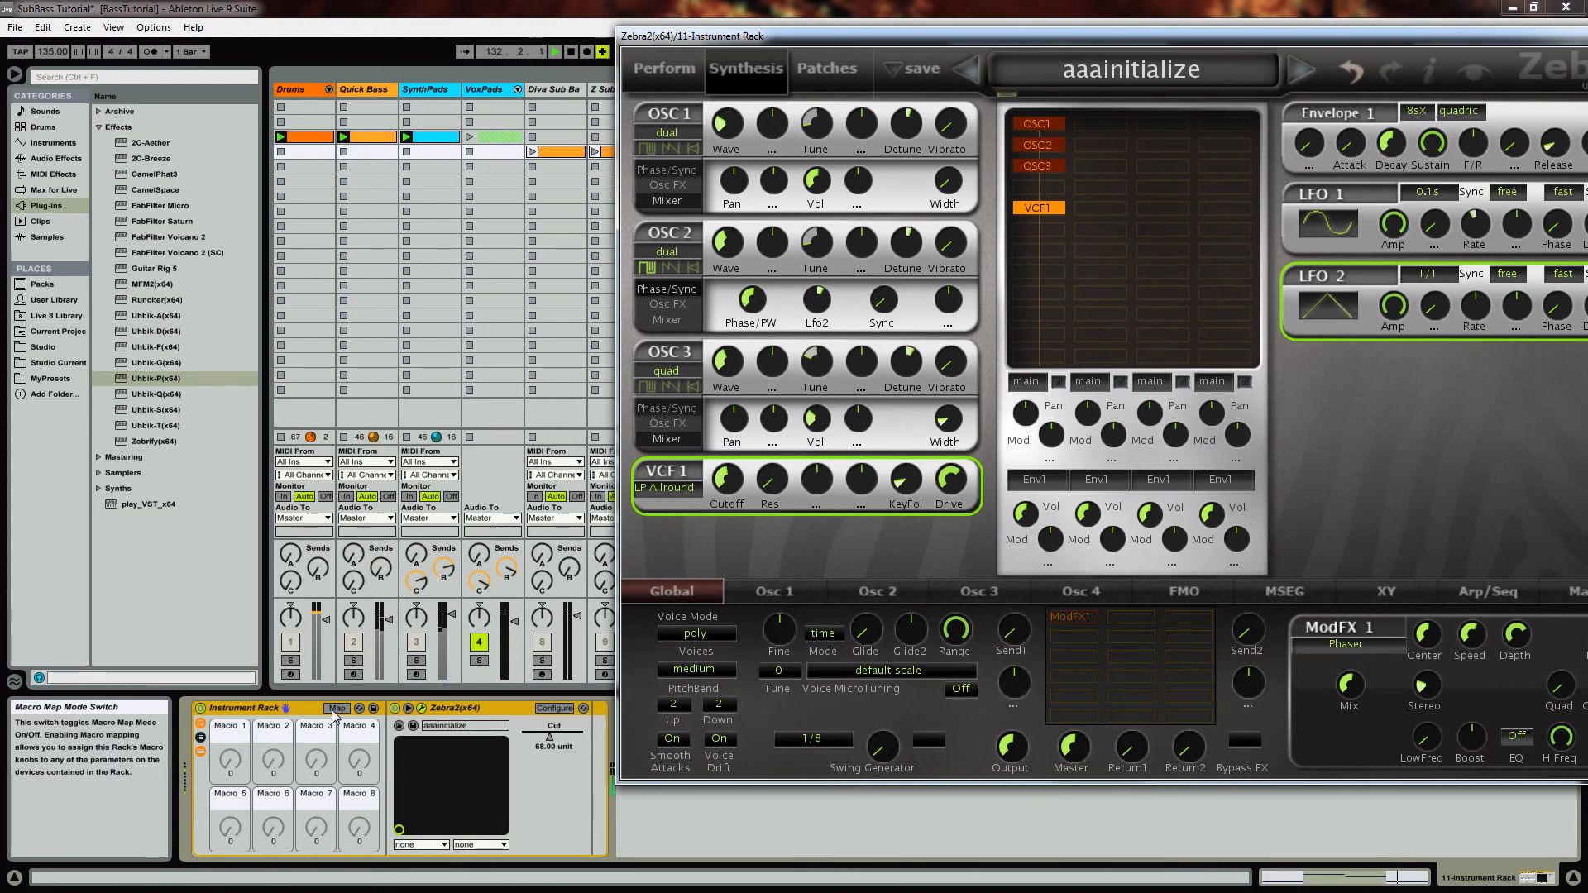
click(337, 709)
click(553, 733)
click(230, 774)
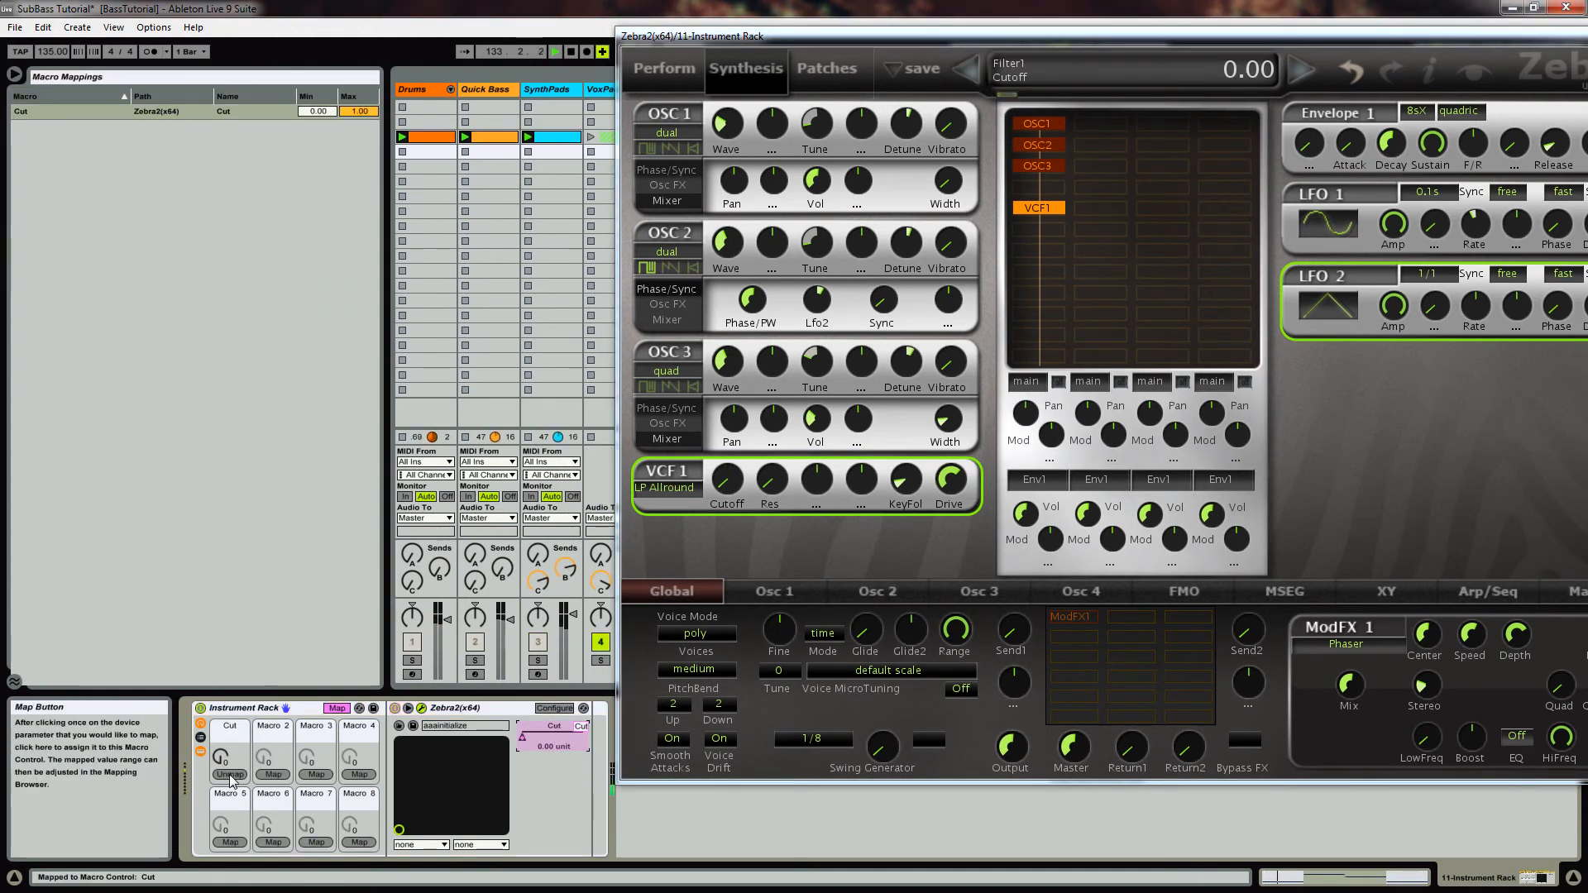
Limit the Cut macro mapping to a minimum of 0.46 and a maximum of 0.61, and leave macro mapping mode.
click(325, 114)
drag(319, 111, 318, 62)
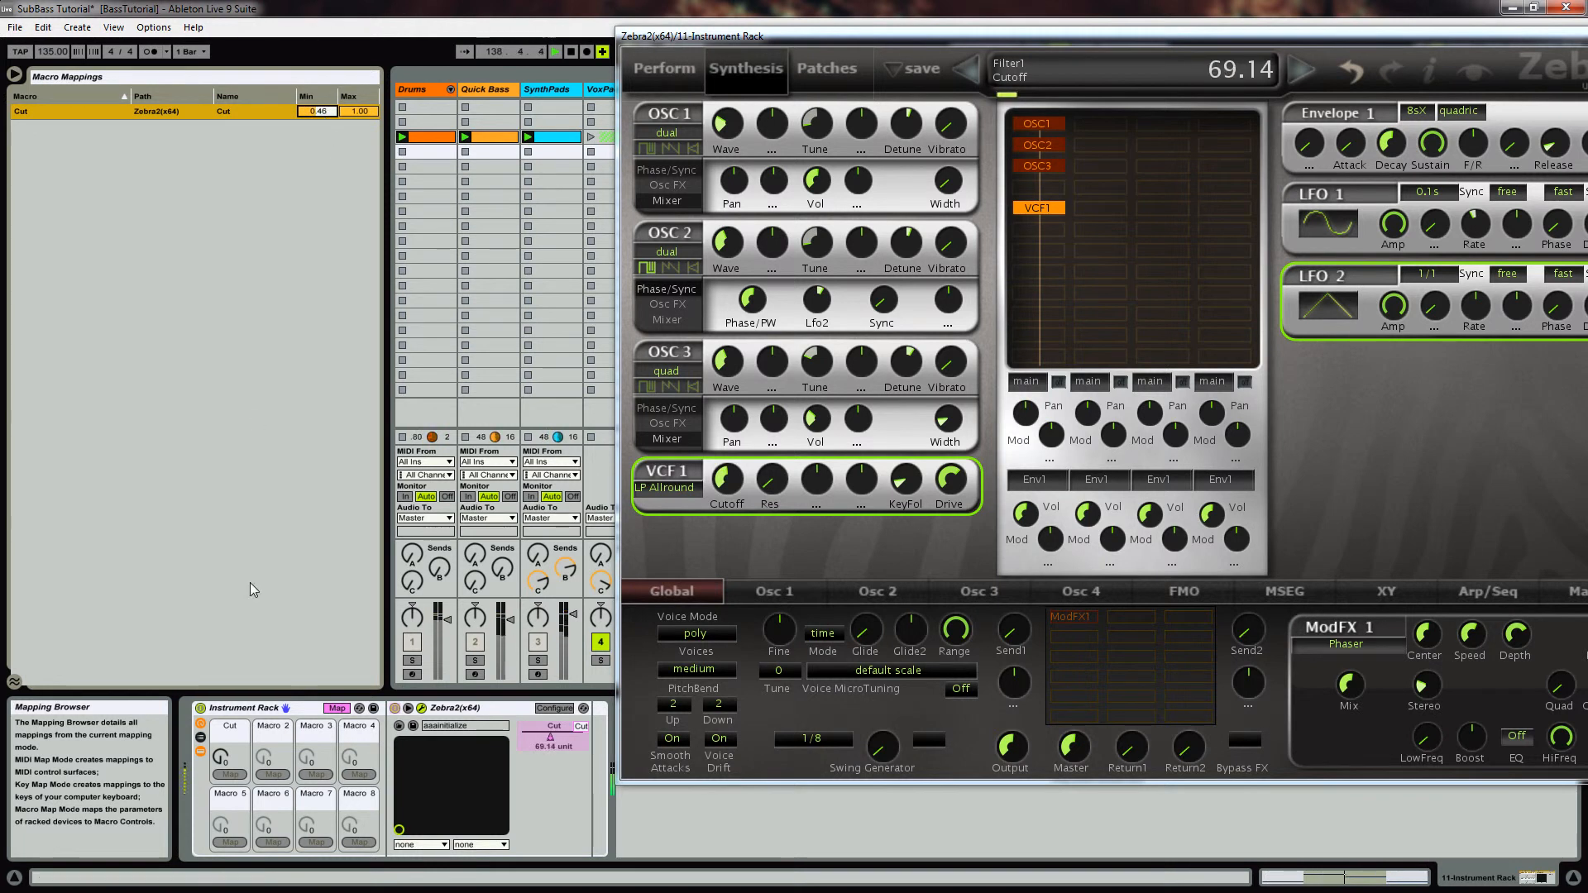
drag(220, 757, 220, 596)
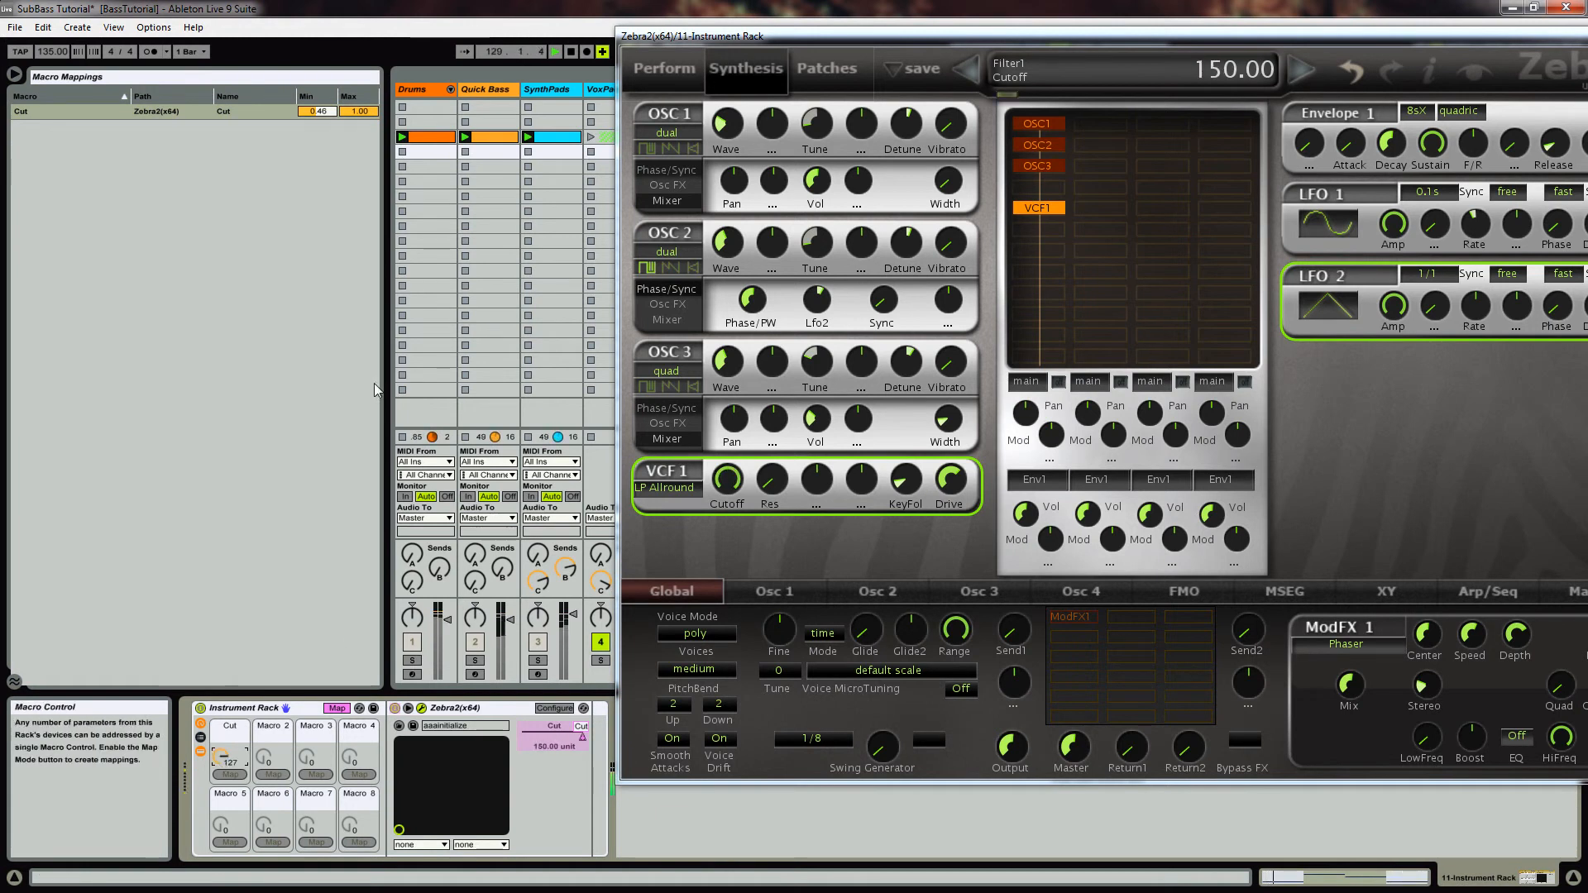
drag(359, 111, 369, 118)
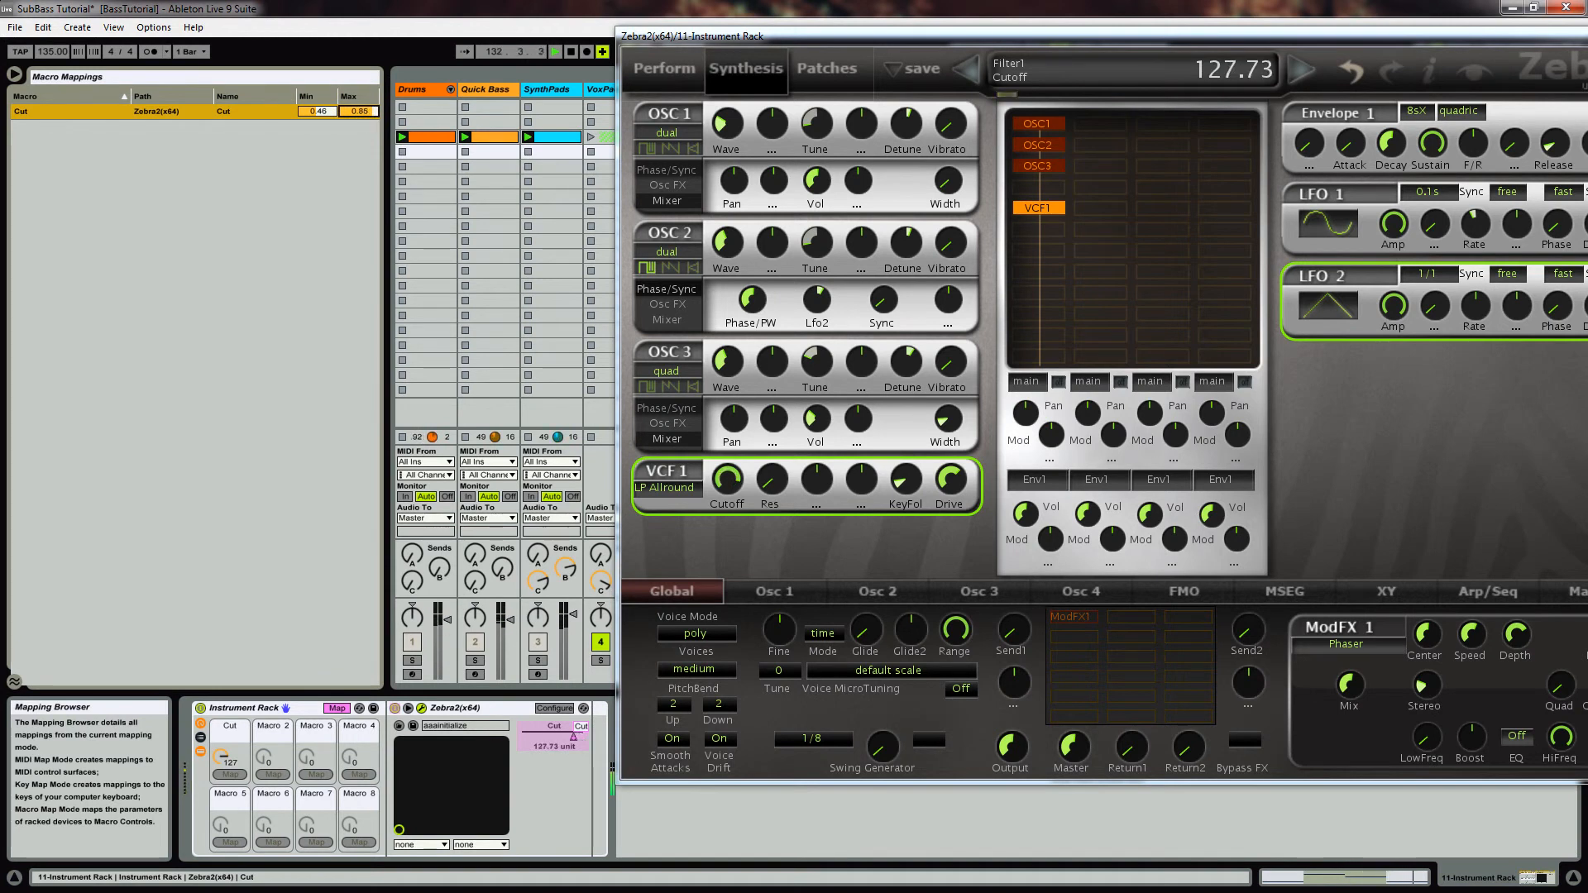
key(Down)
key(Down)
key(Down)
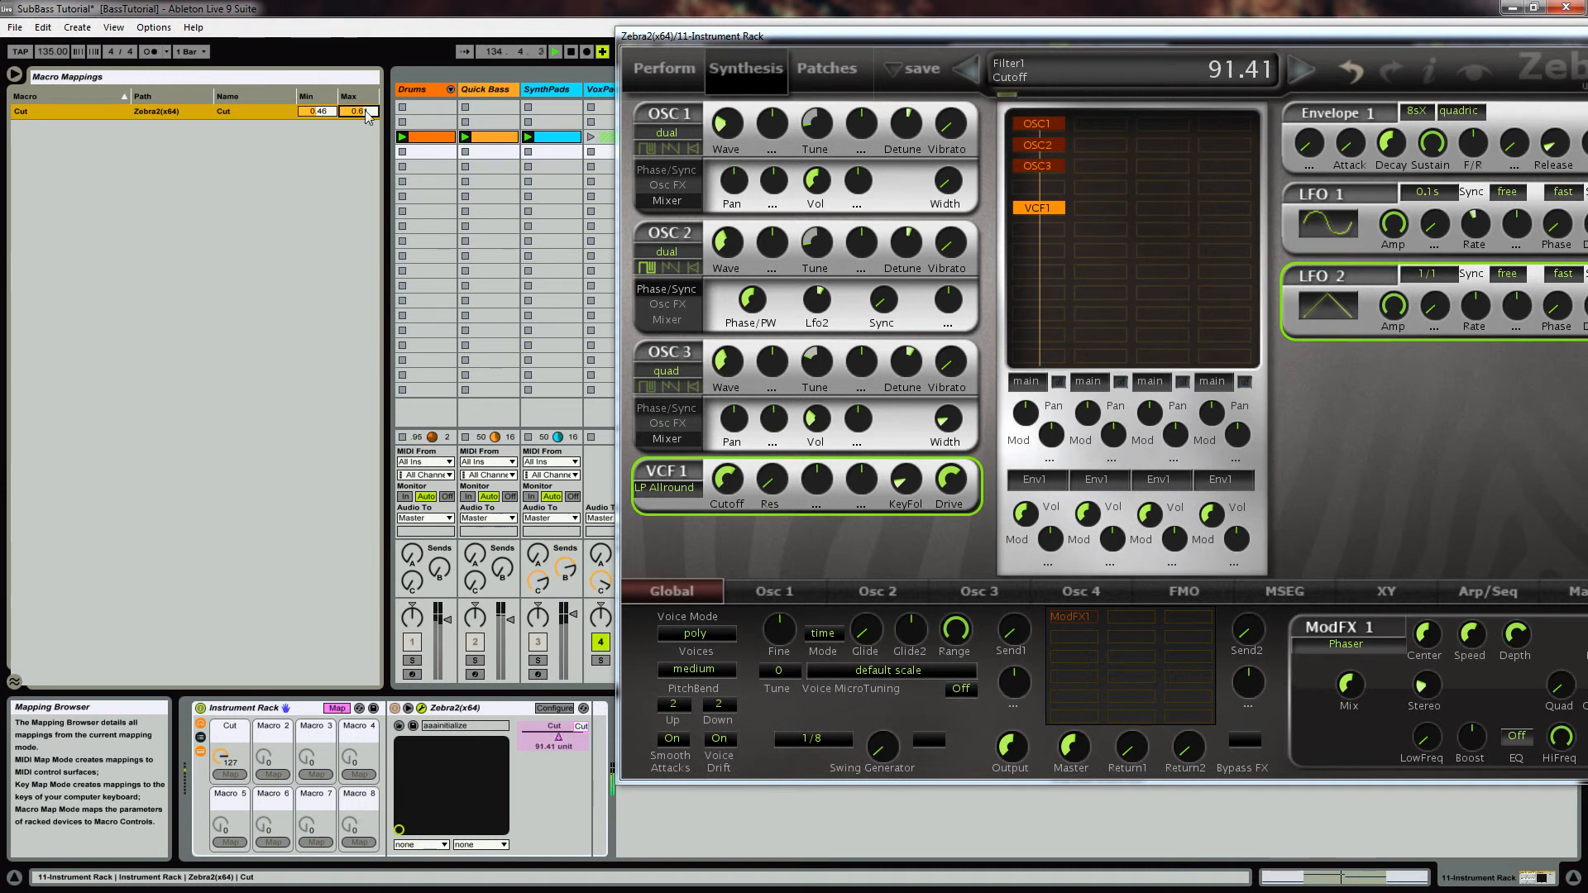
click(248, 708)
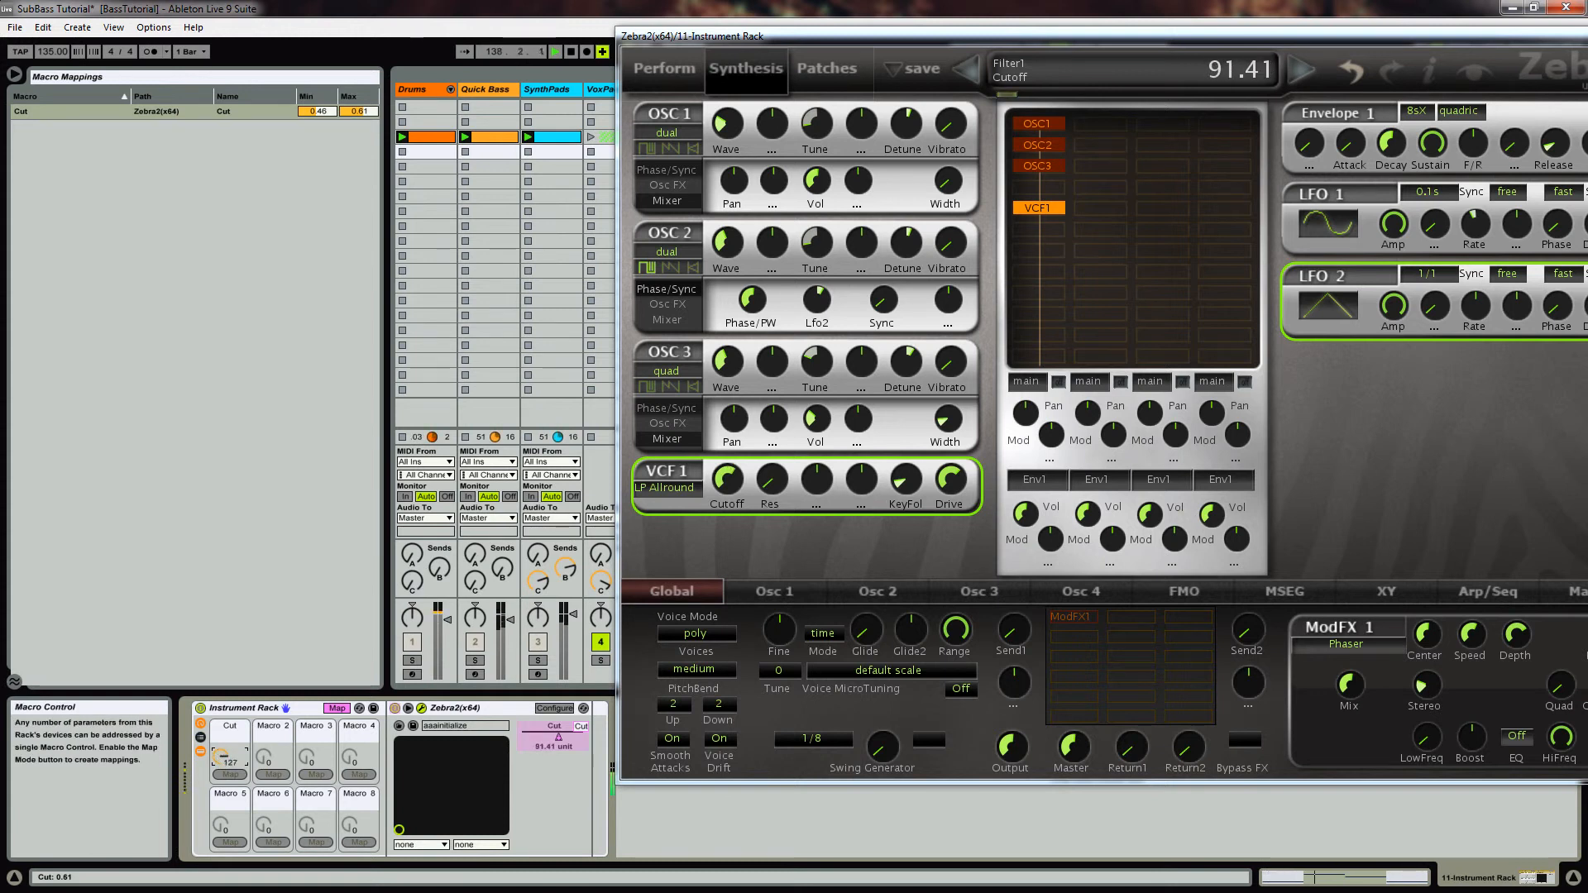
click(337, 709)
Set Zebra2's Envelope 1 attack to 61.00 and release to 67.00, and close the synth window.
drag(899, 42, 638, 72)
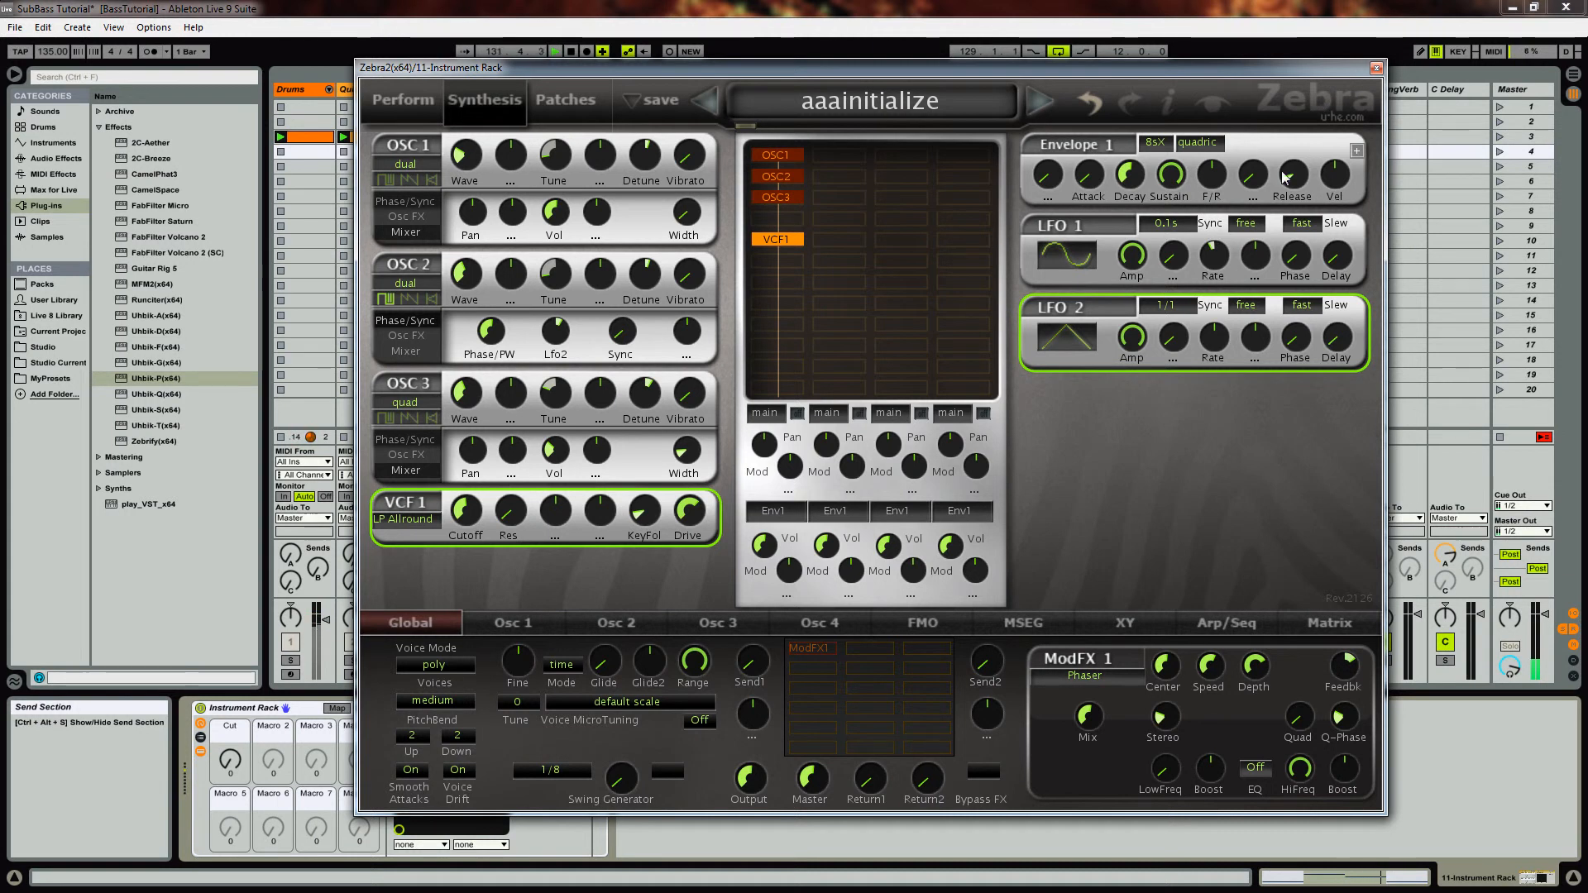
drag(1304, 174, 1287, 194)
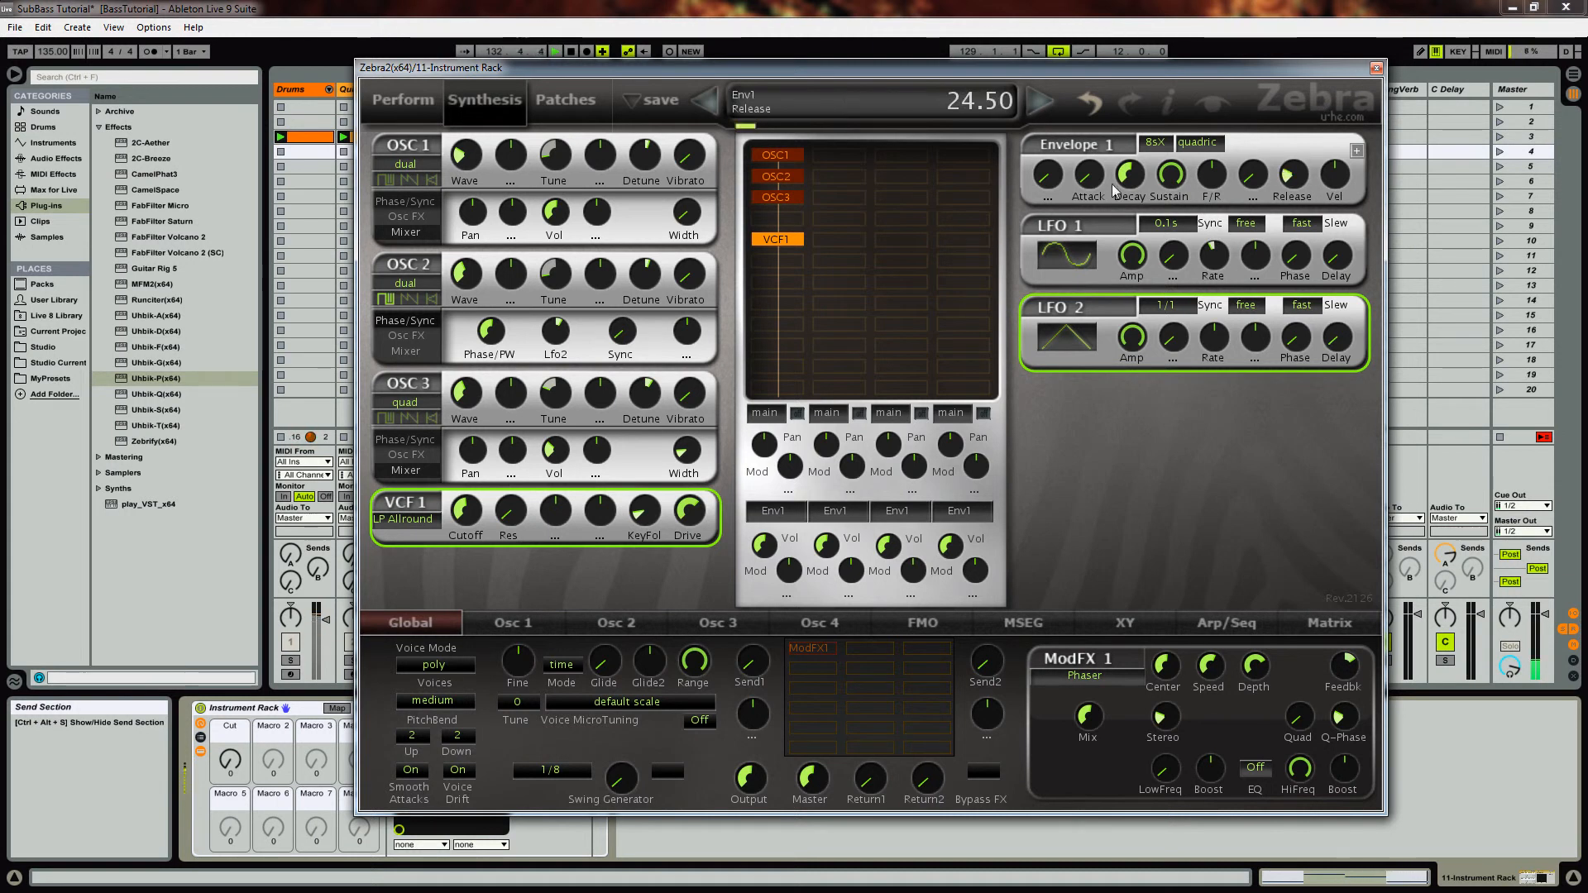
drag(1089, 176, 1110, 155)
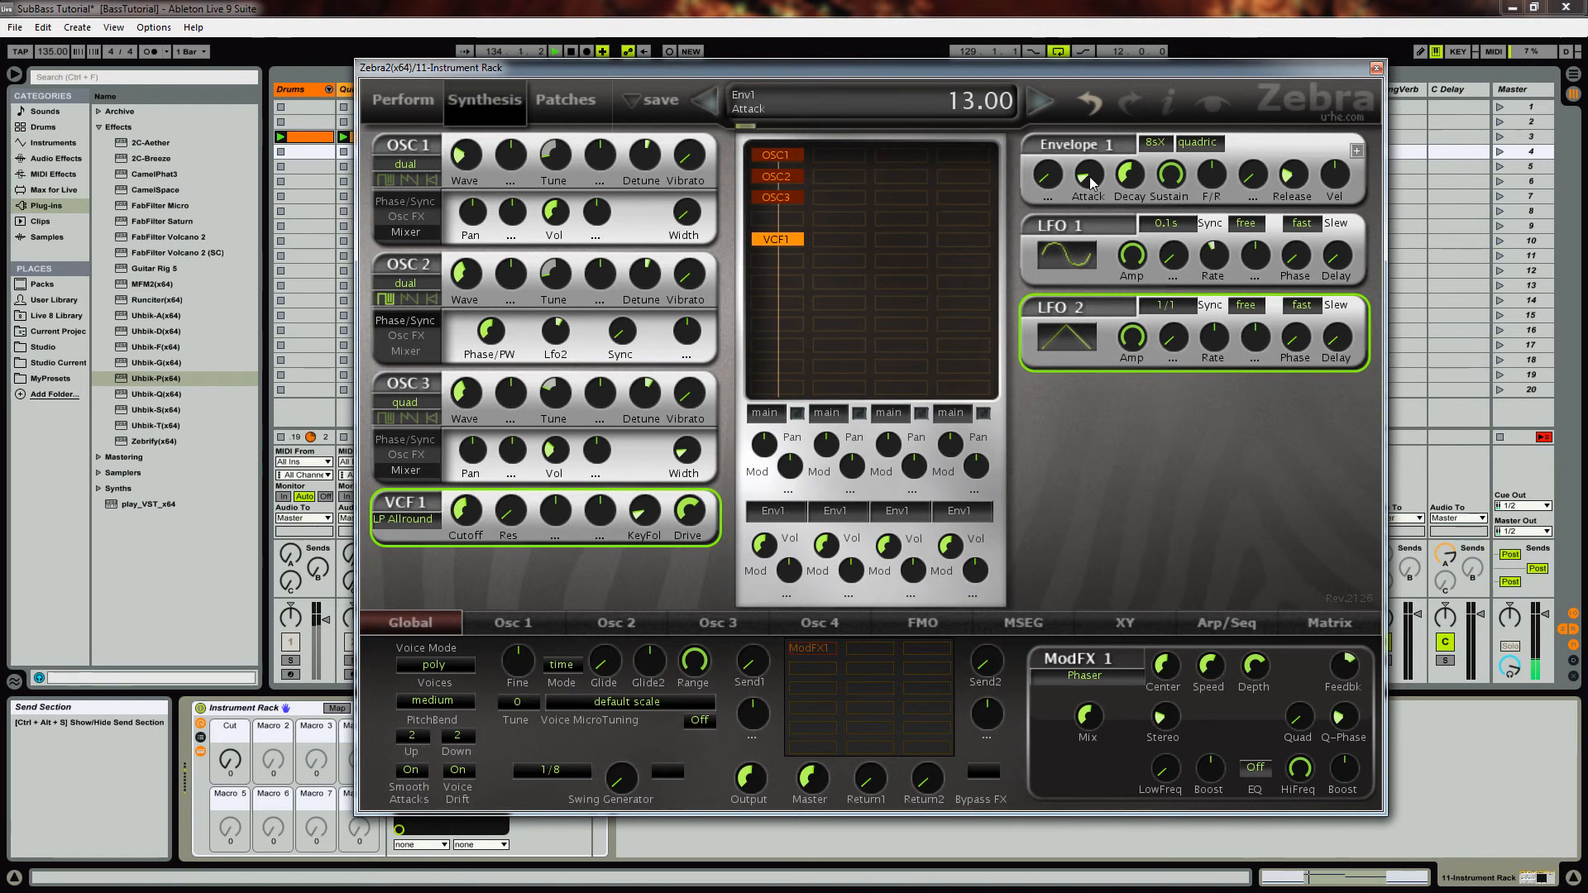
drag(1297, 184, 1297, 157)
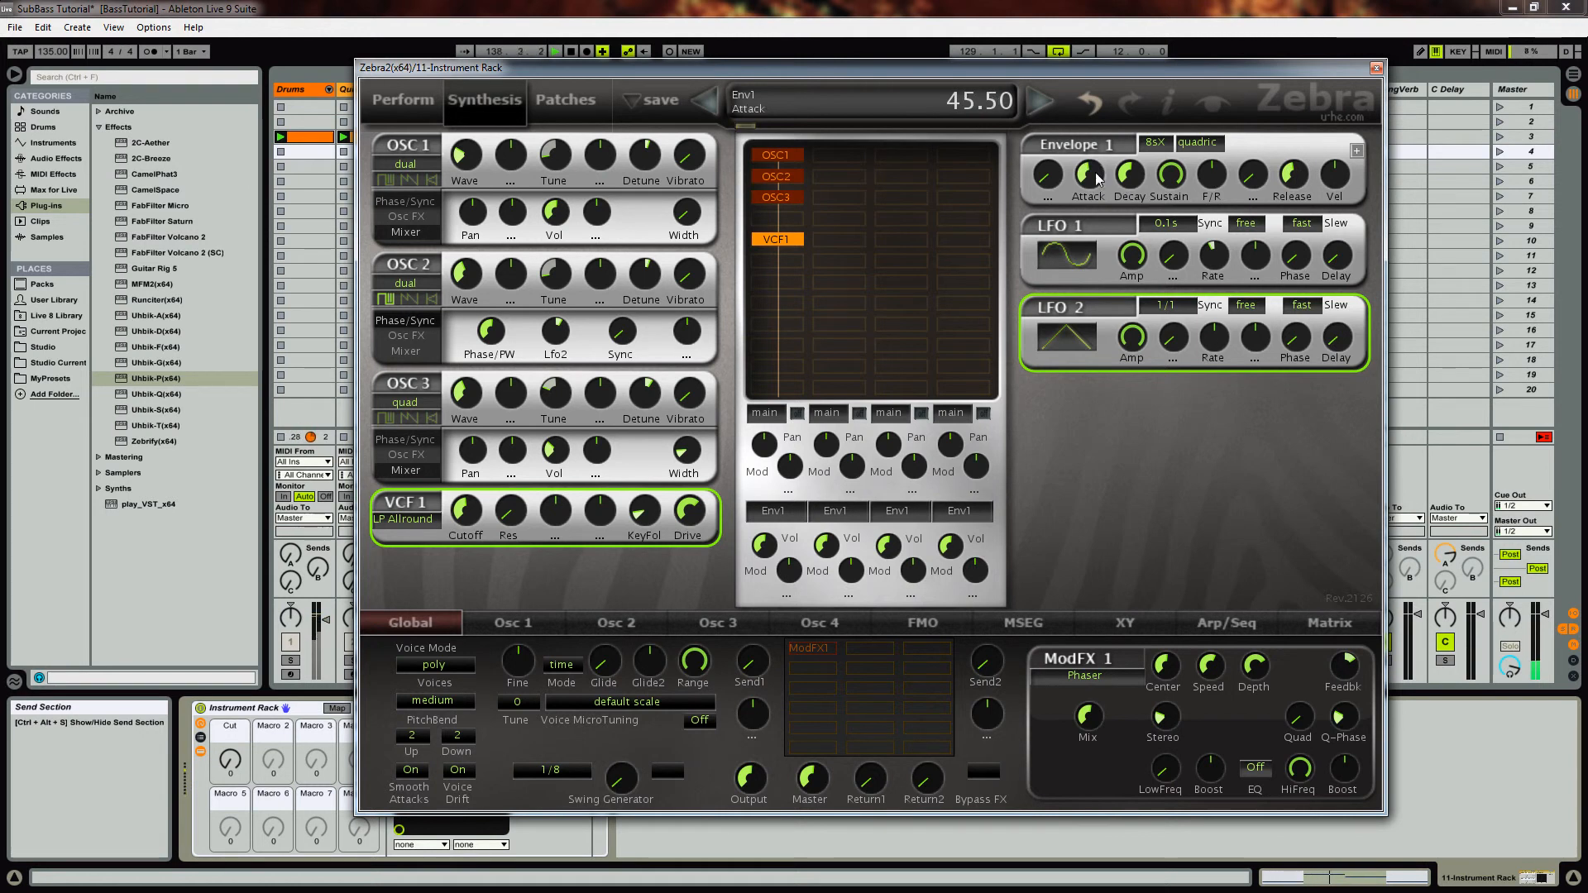
drag(1302, 177, 1303, 173)
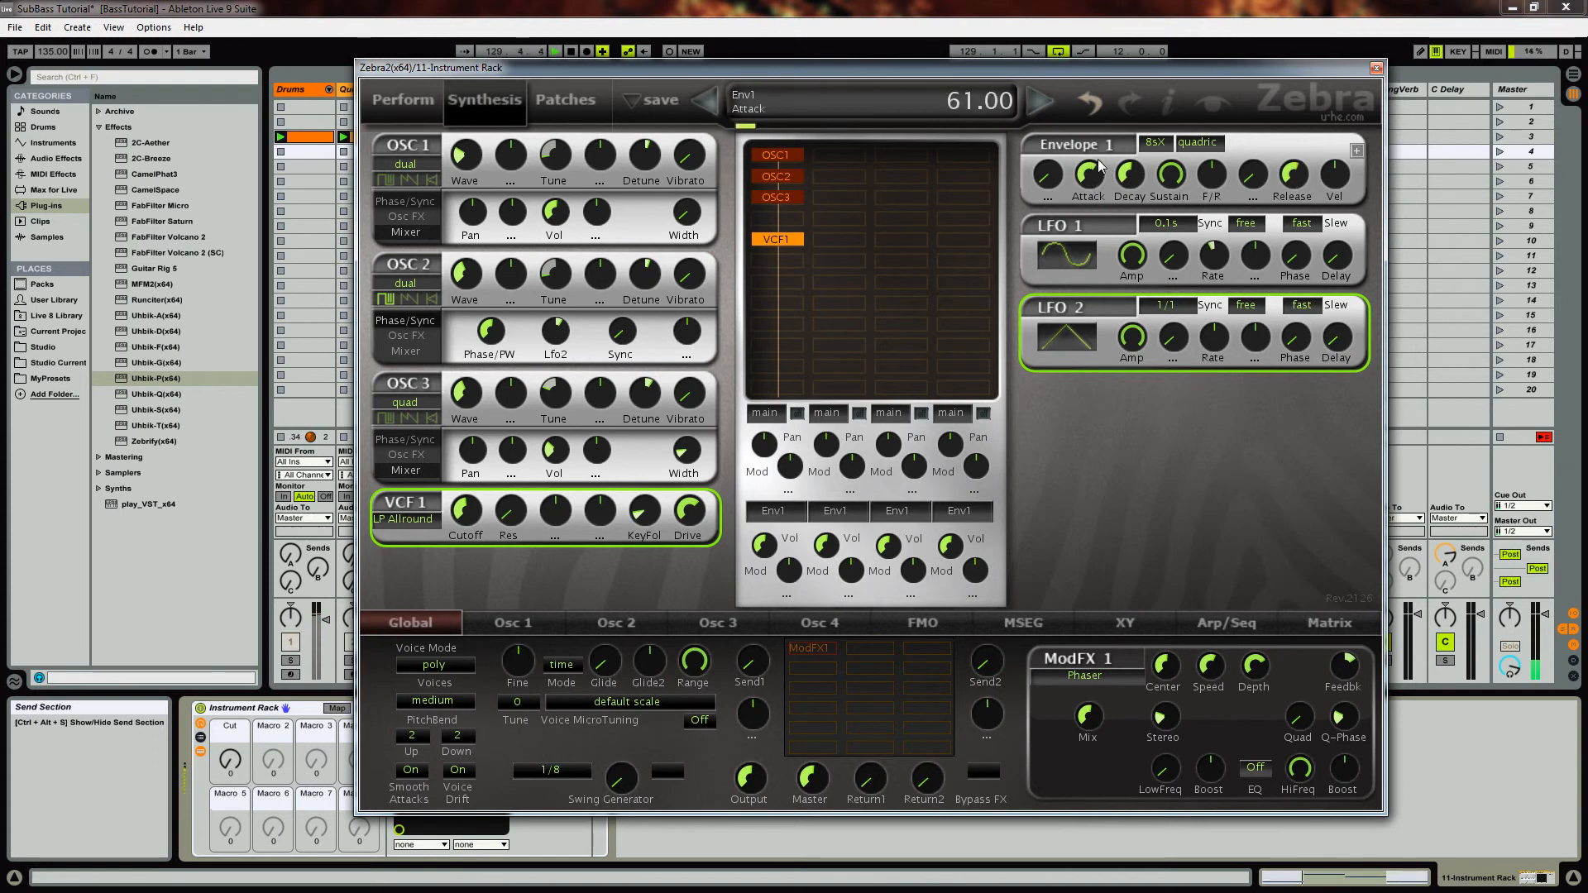
drag(1307, 182, 1319, 163)
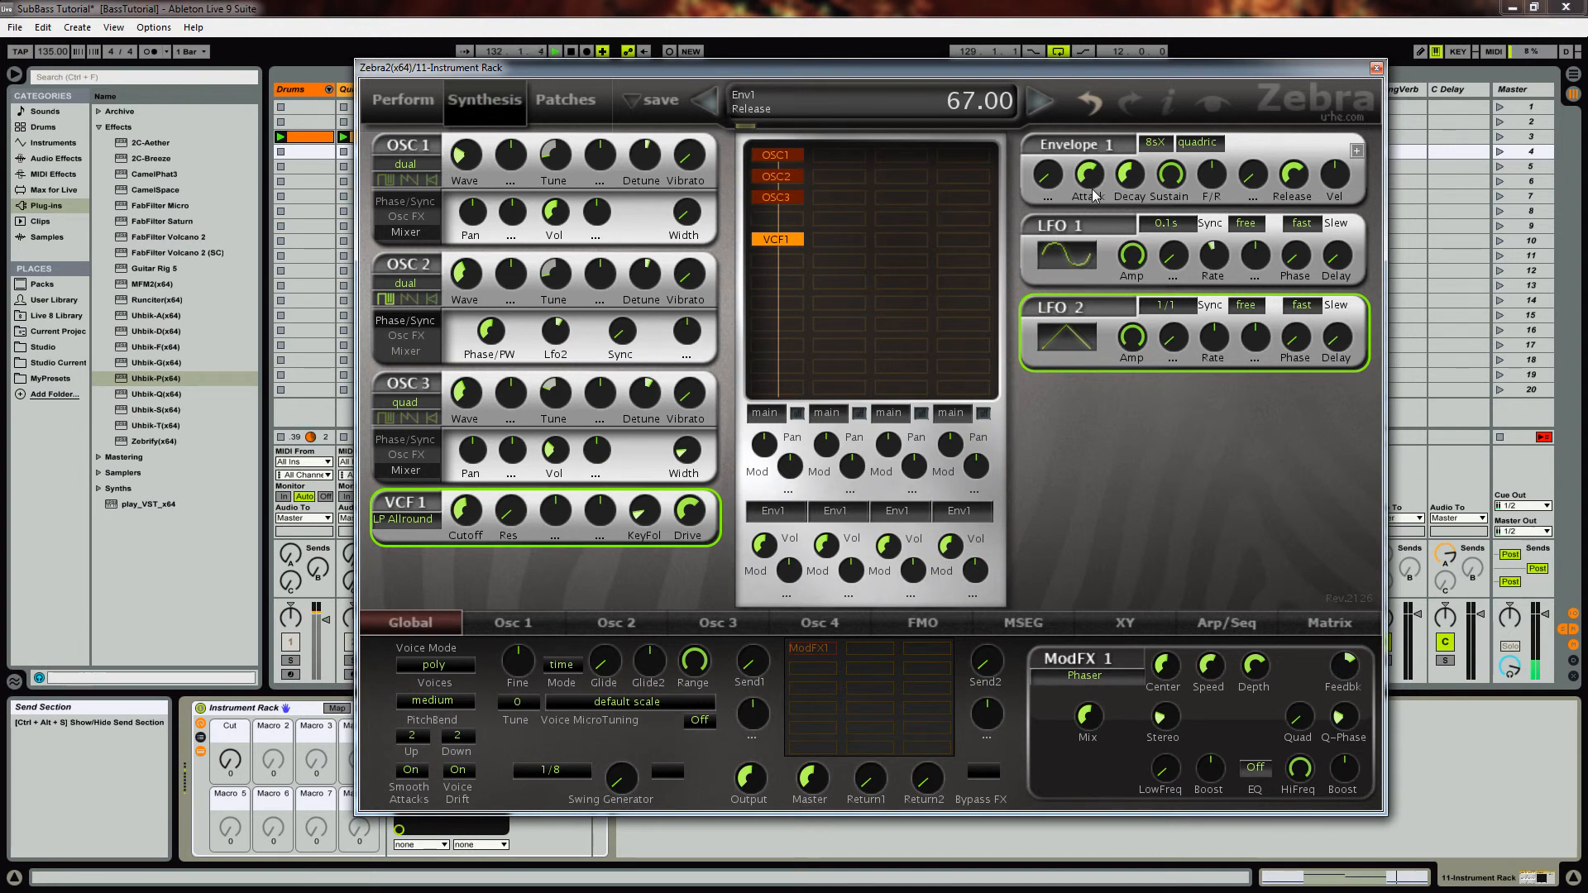
click(1377, 68)
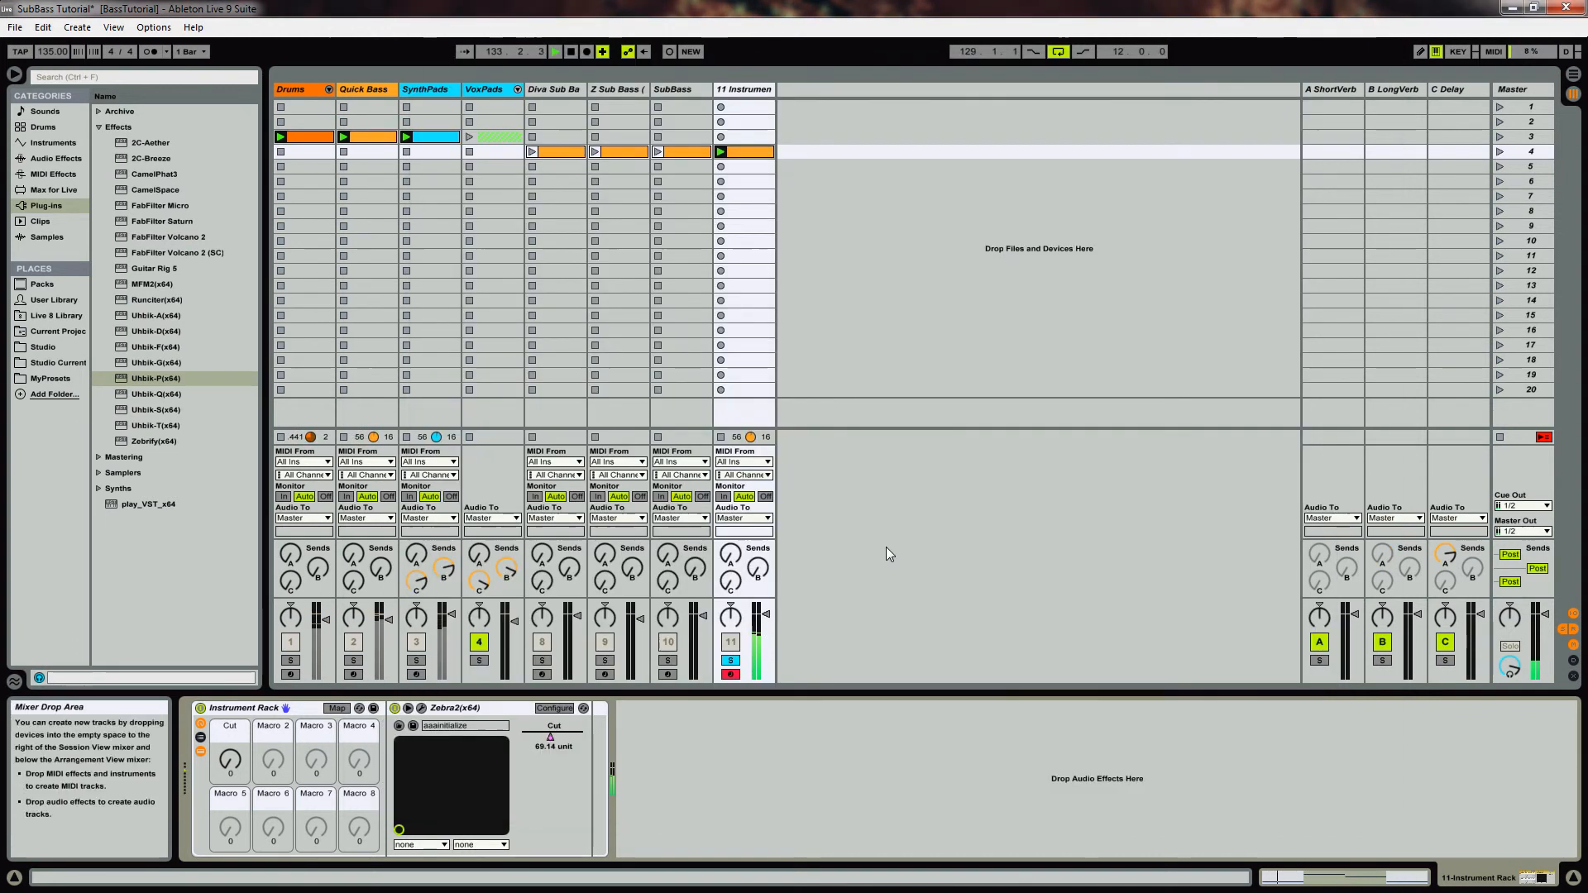
Unsolo the Zebra2 track and copy the Drums-sidechained Compressor from the SubBass track to the end of its device chain.
click(731, 662)
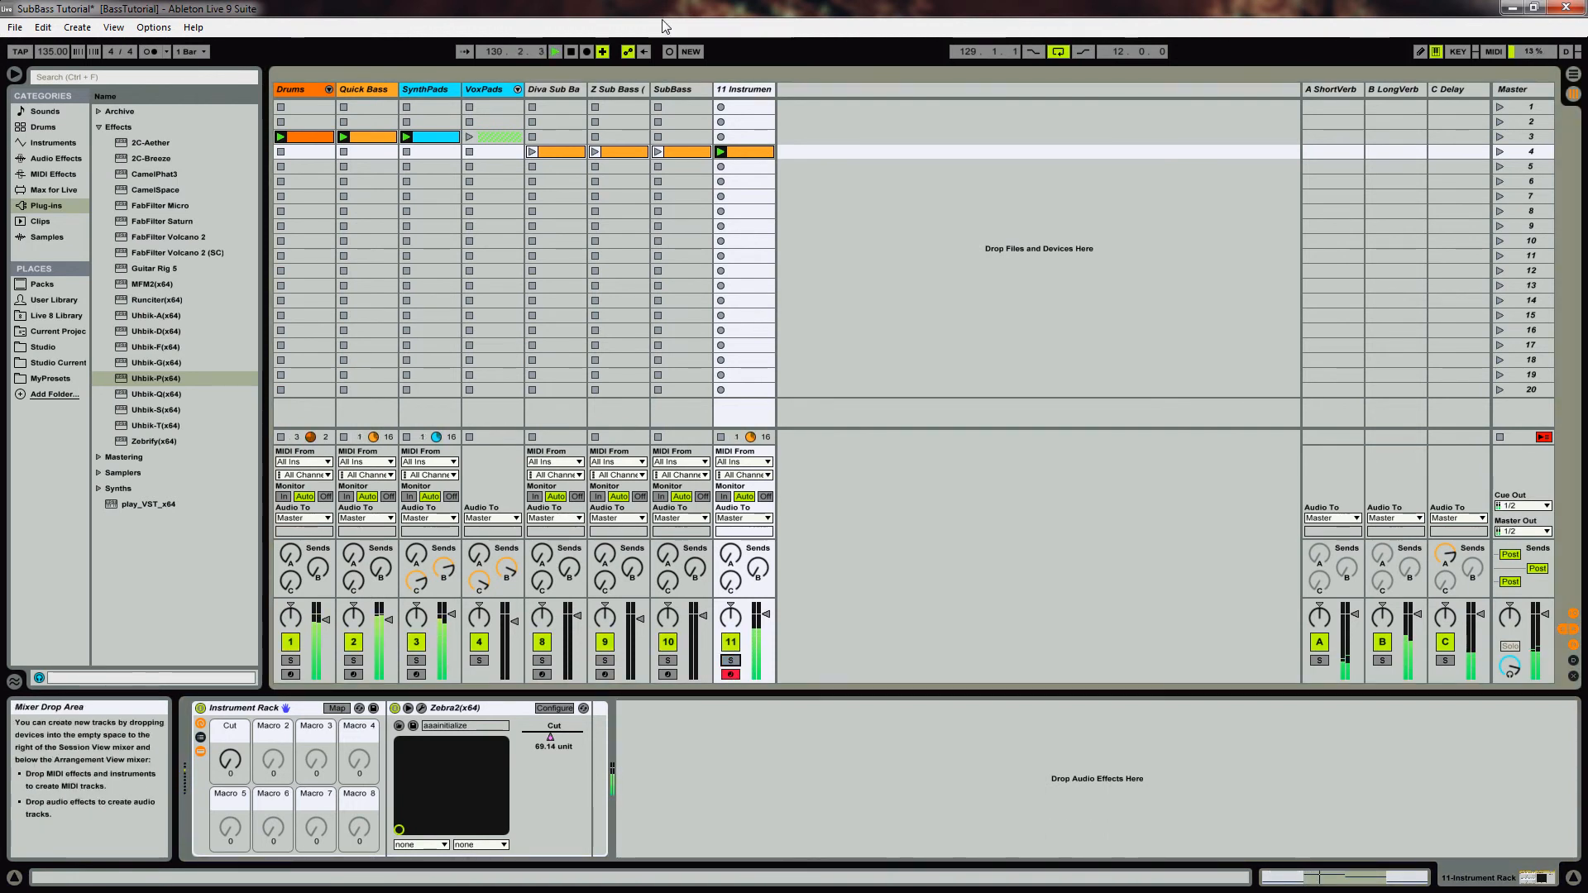
click(672, 89)
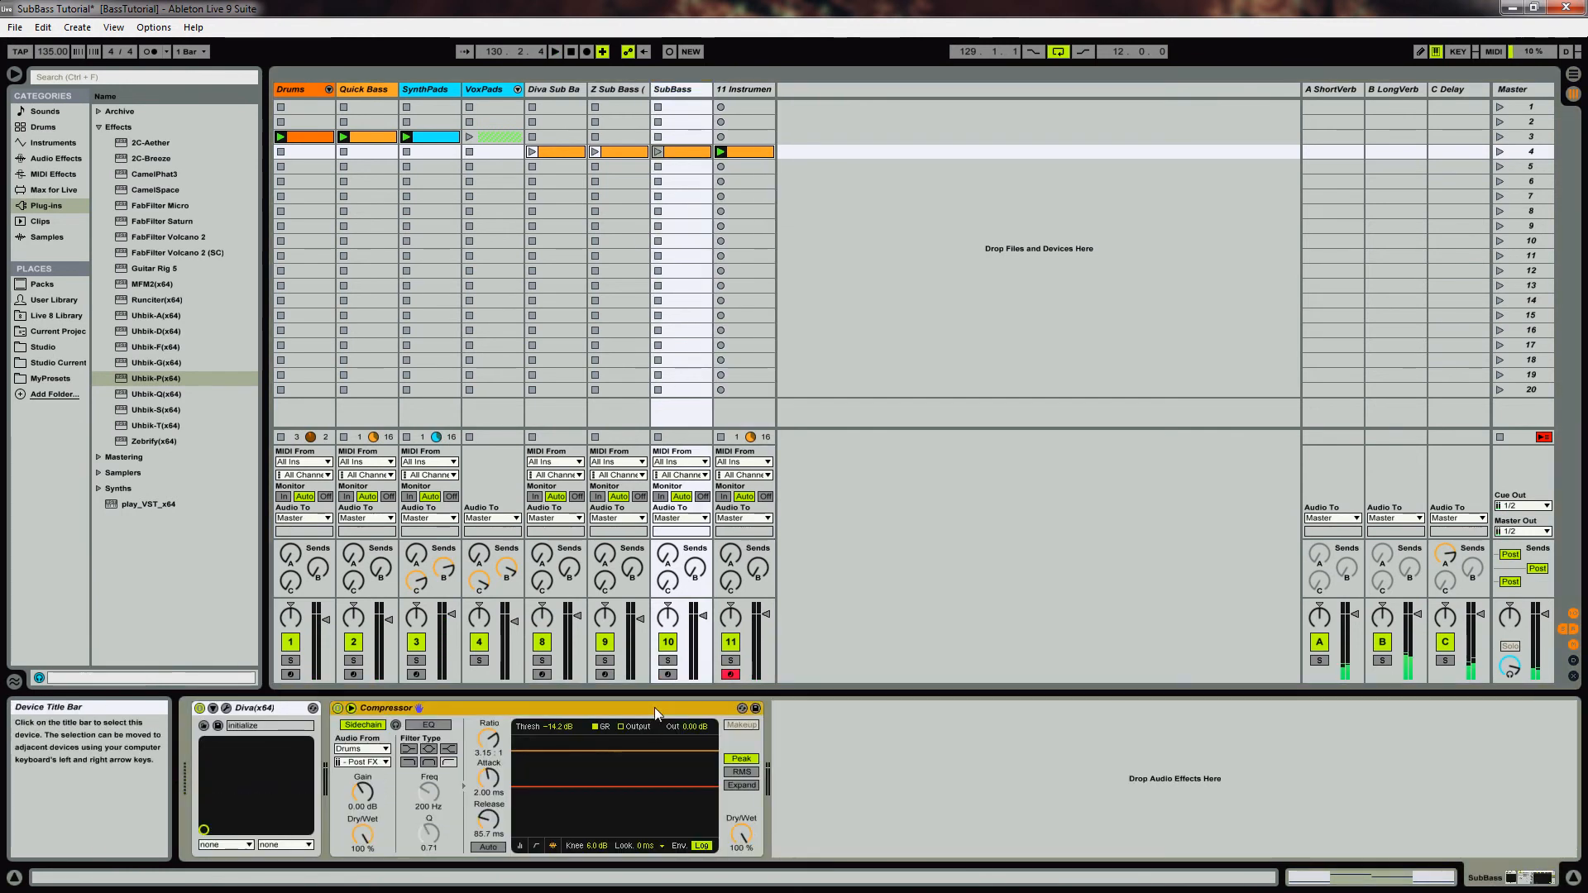
click(757, 93)
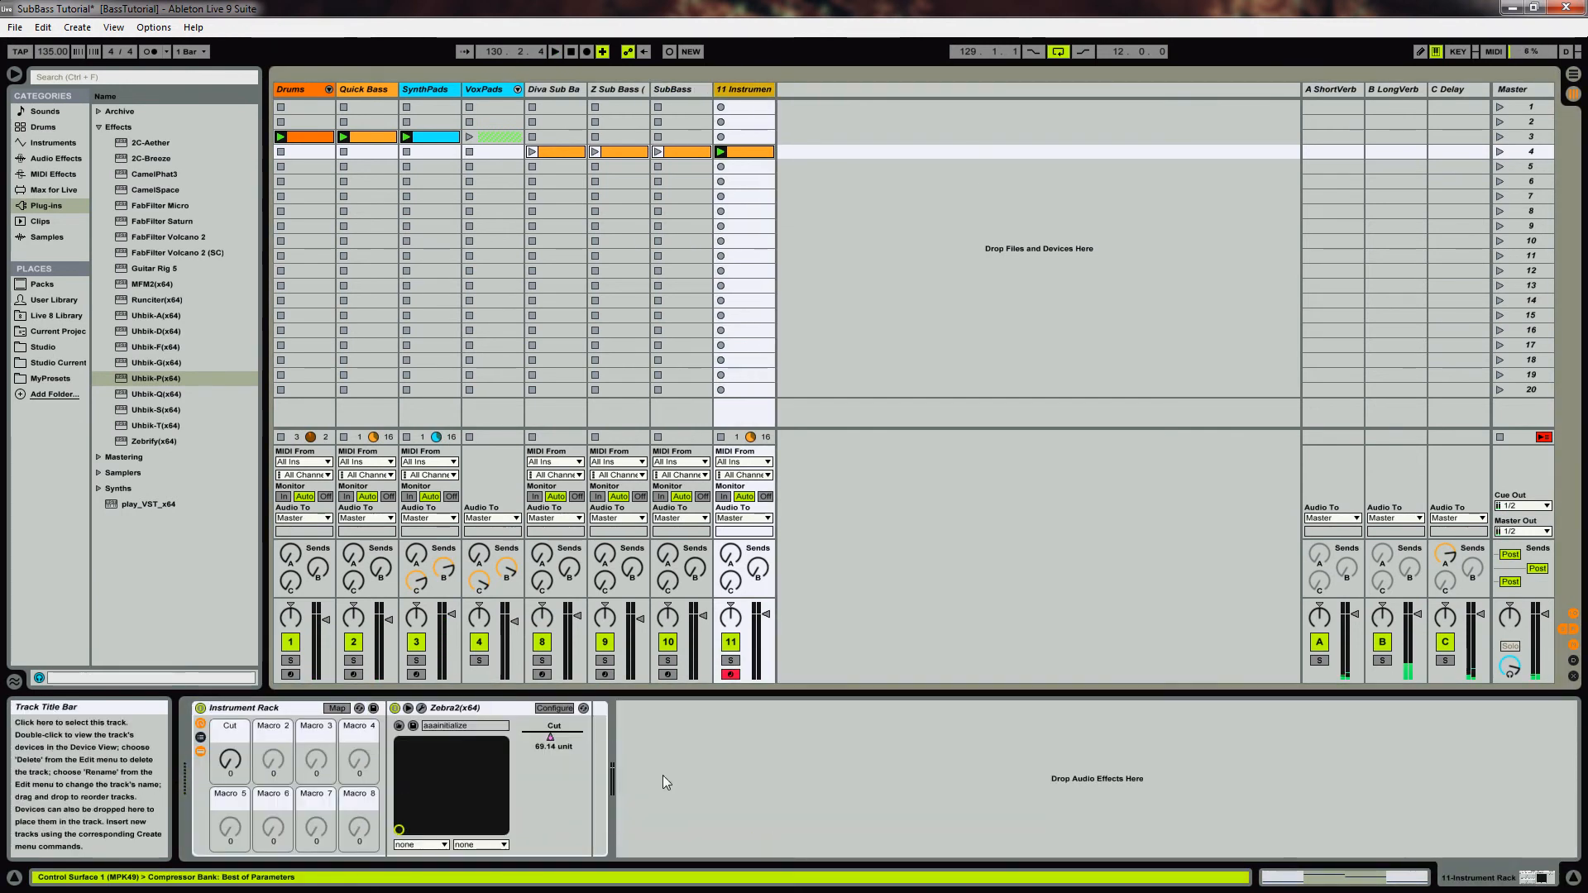
key(ctrl+v)
Rename the Zebra2 instrument track as SubBass Zebra.
key(ctrl+r)
text(S)
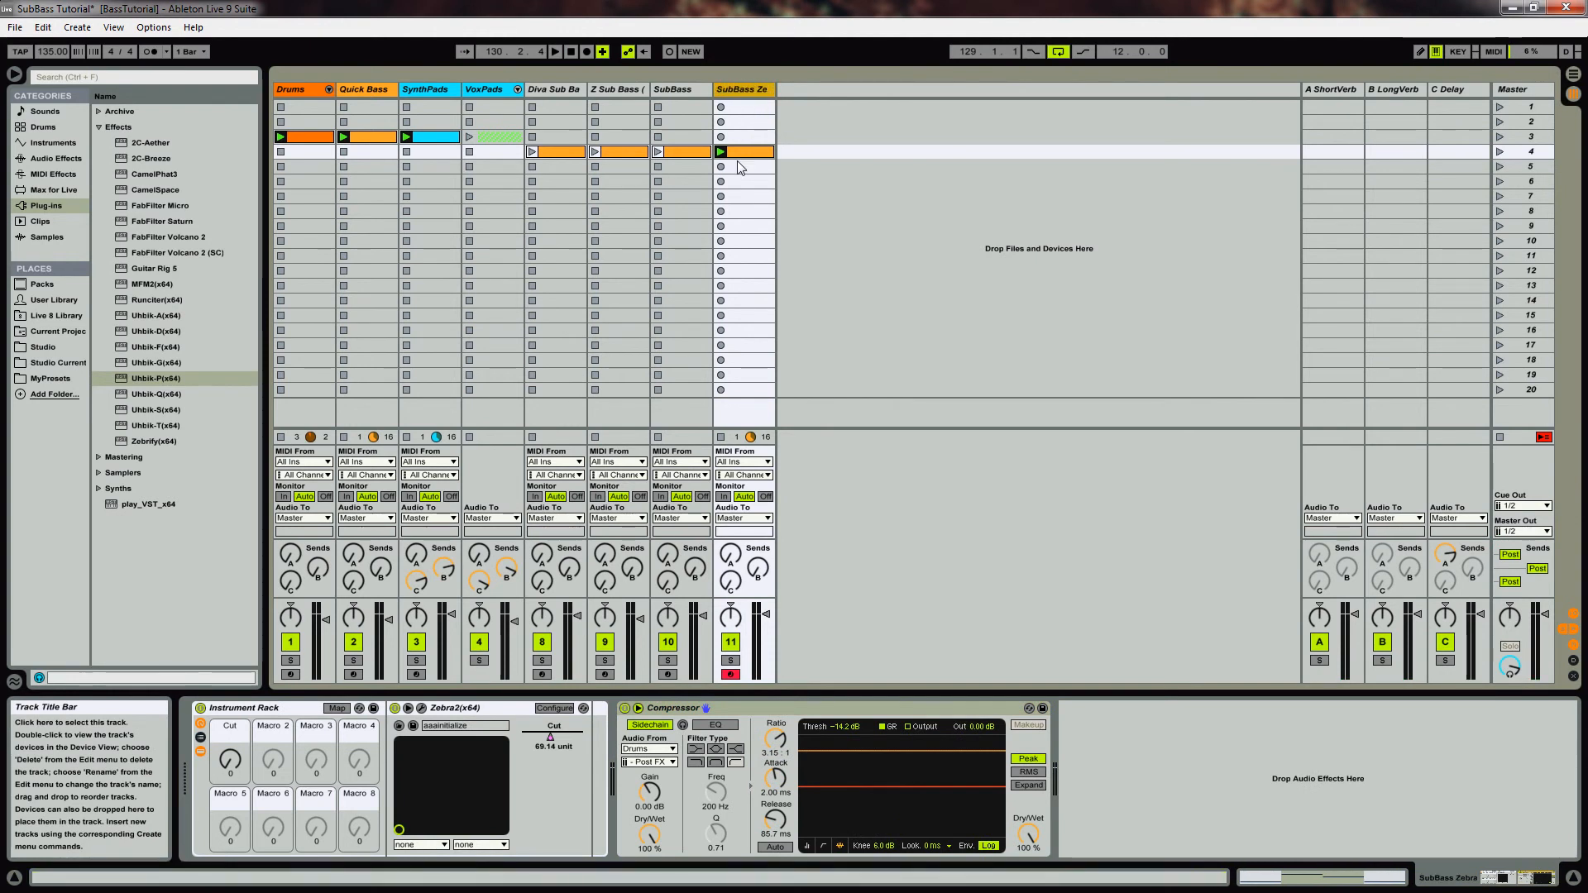
Audition the mix, launch the SubBass track's clip and deactivate the SubBass Zebra track for comparison.
key(space)
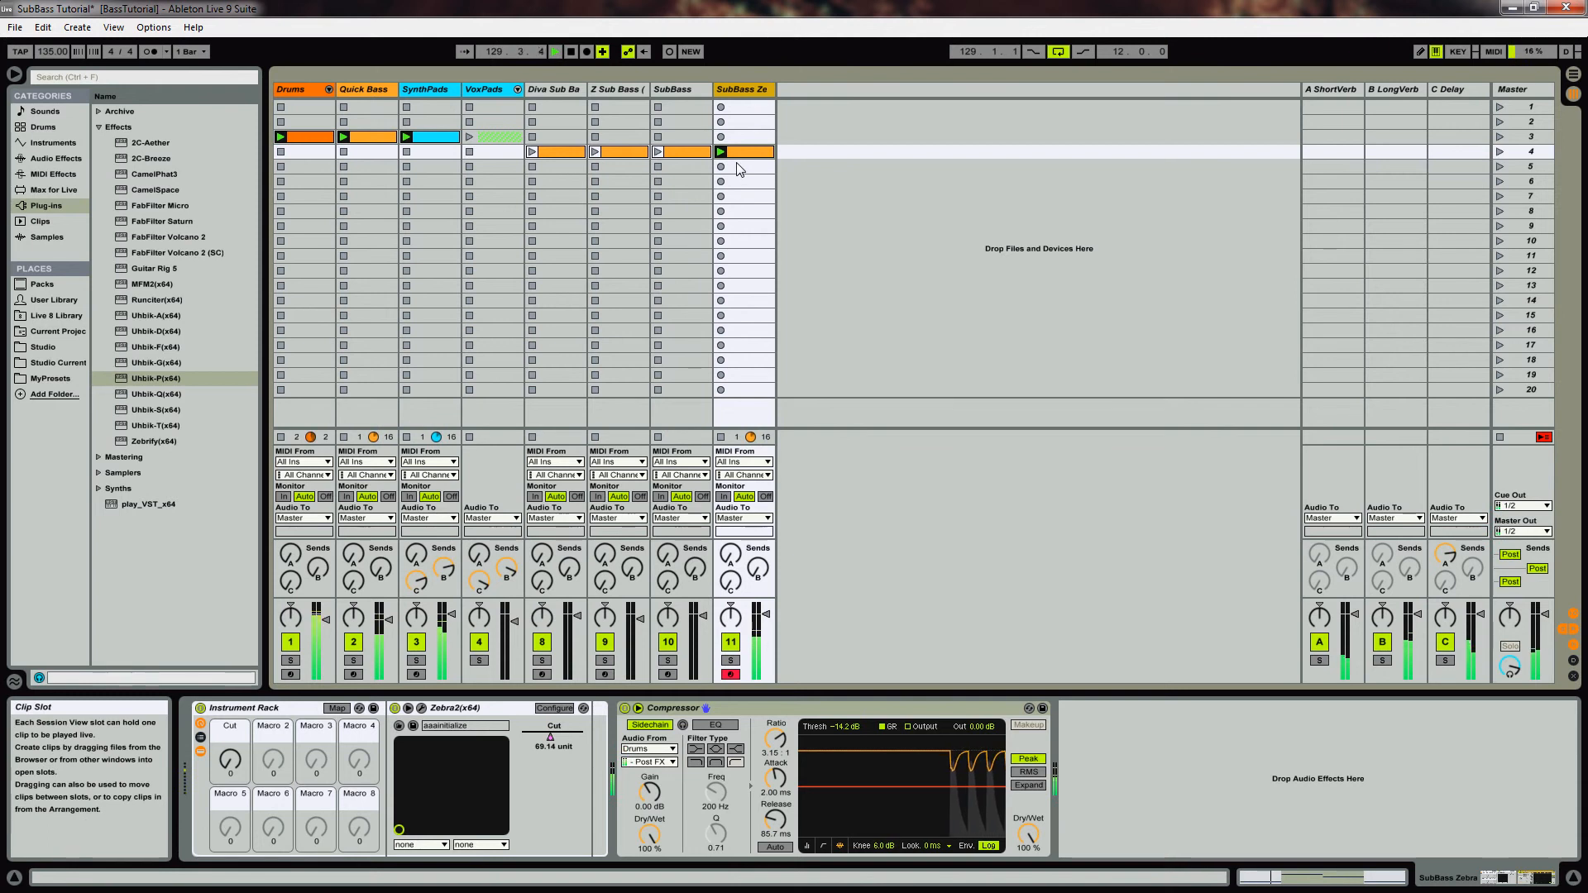
click(658, 153)
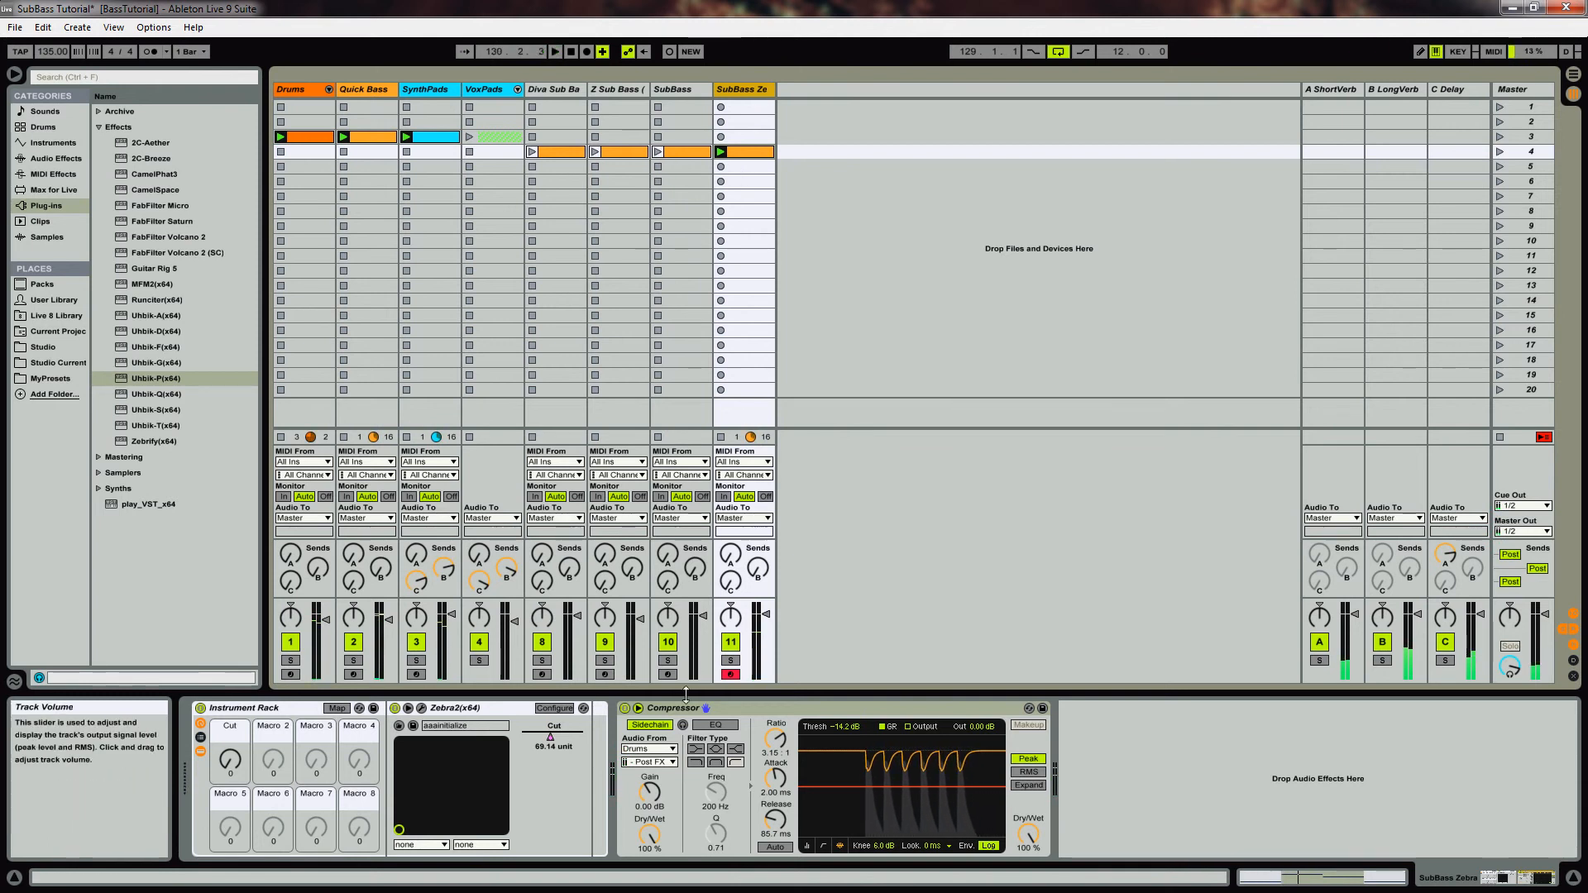
click(730, 642)
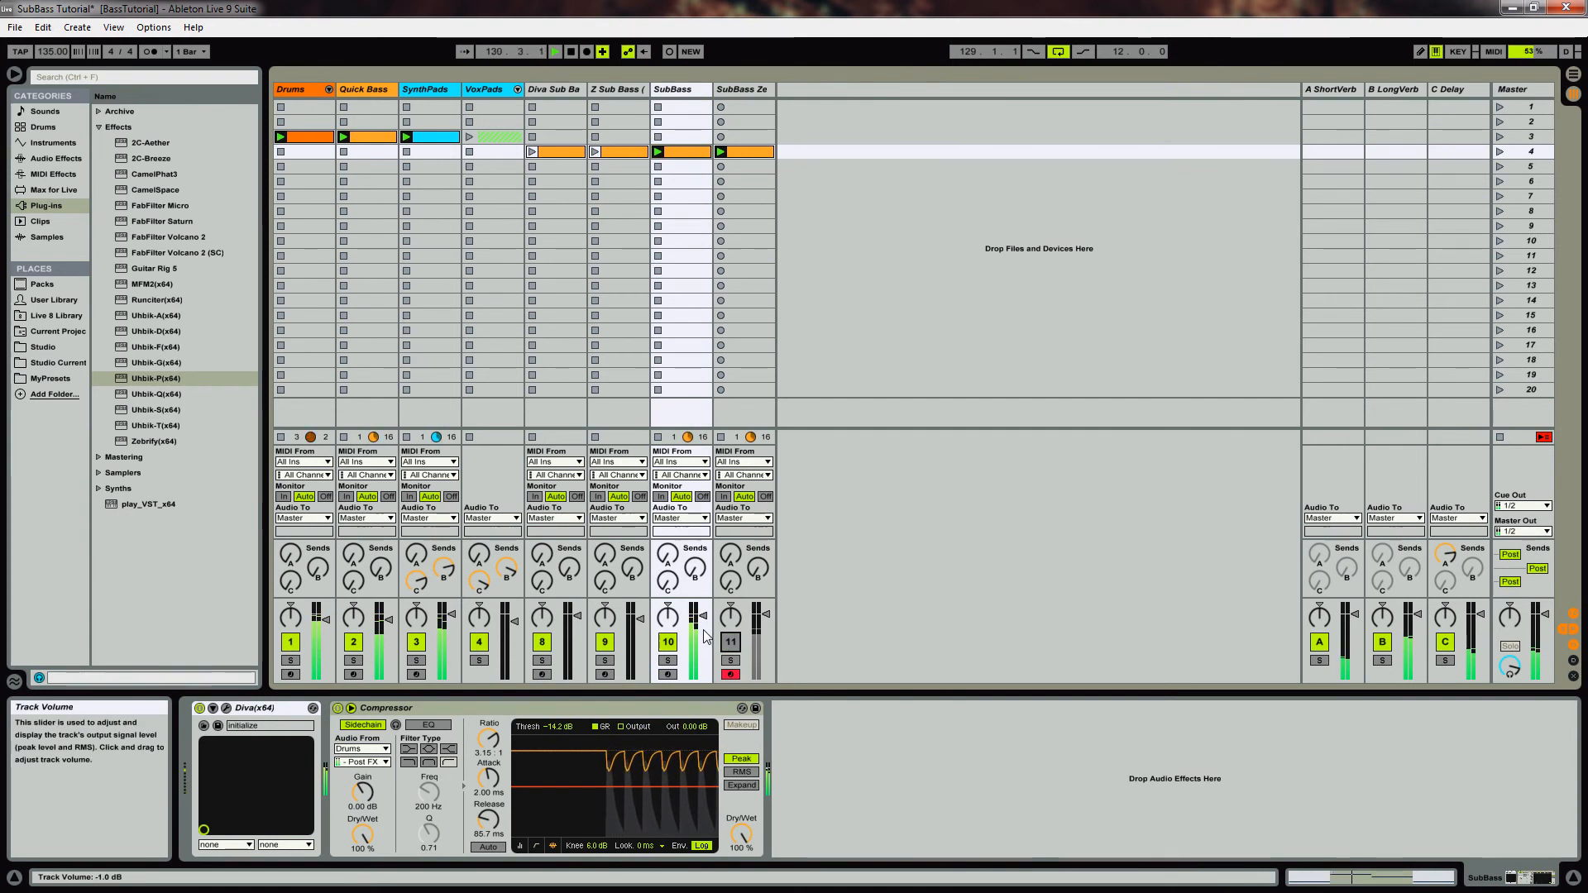
Enlarge the mixer to show its level fields and compare the SubBass and SubBass Zebra tracks.
drag(685, 593, 685, 563)
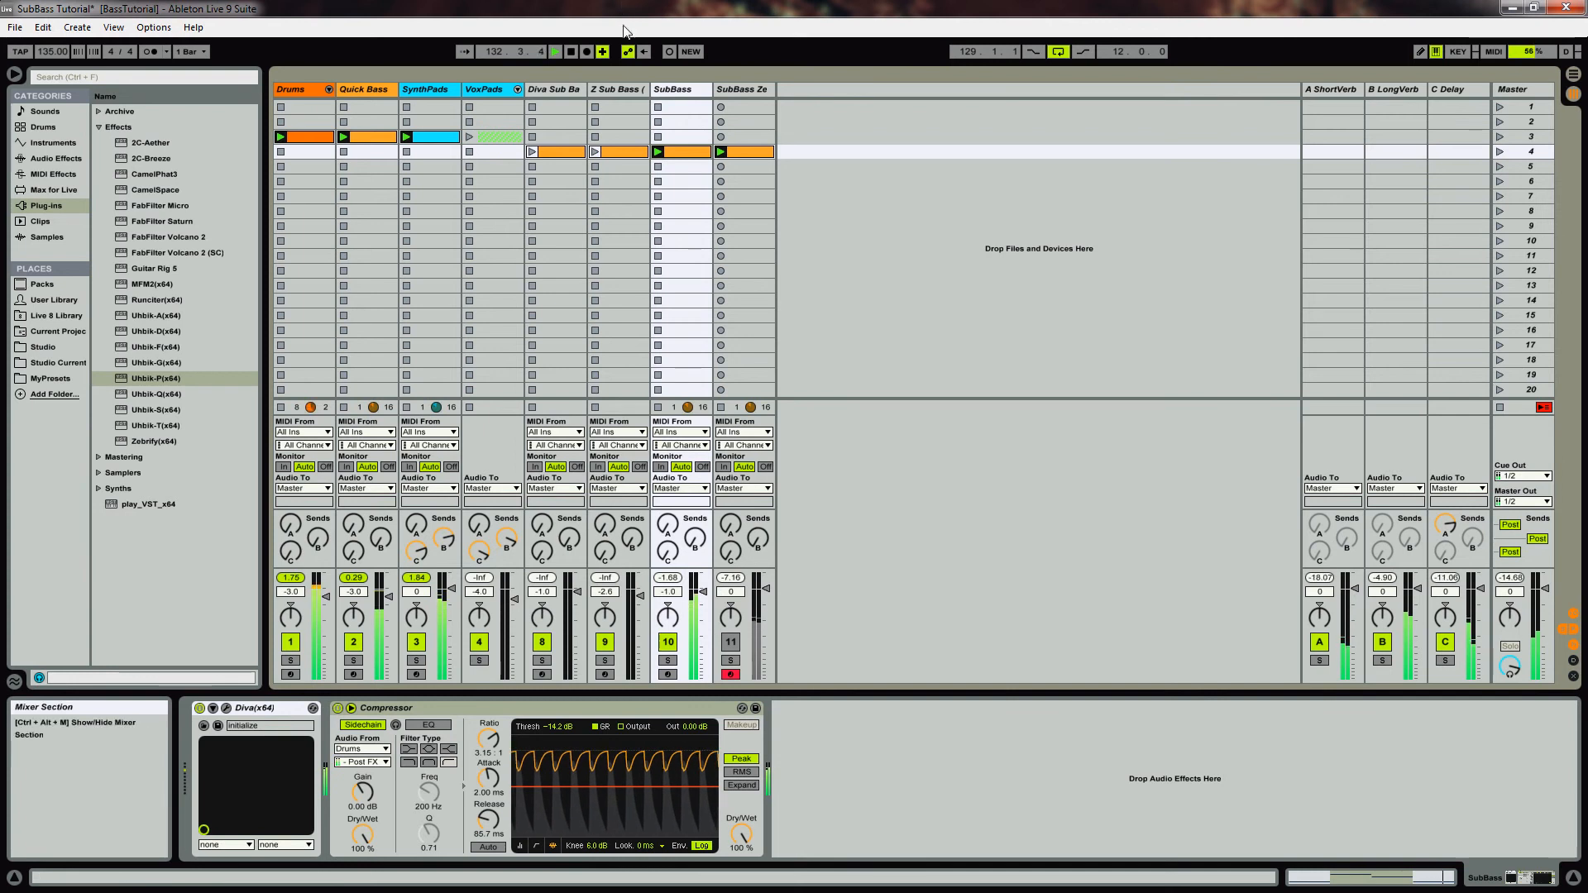
click(683, 93)
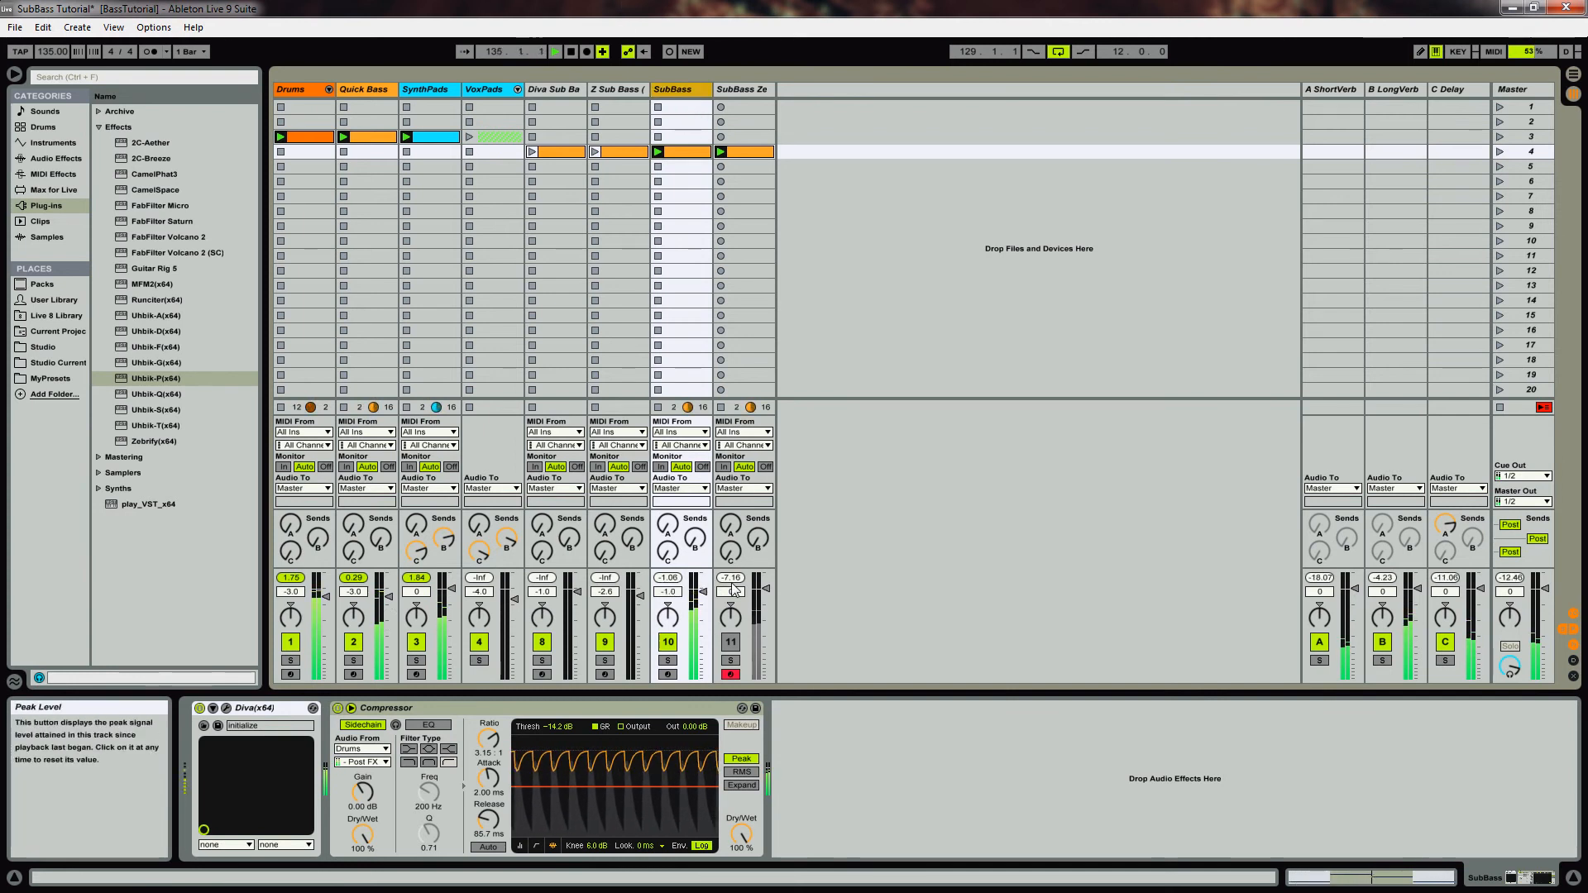
click(752, 86)
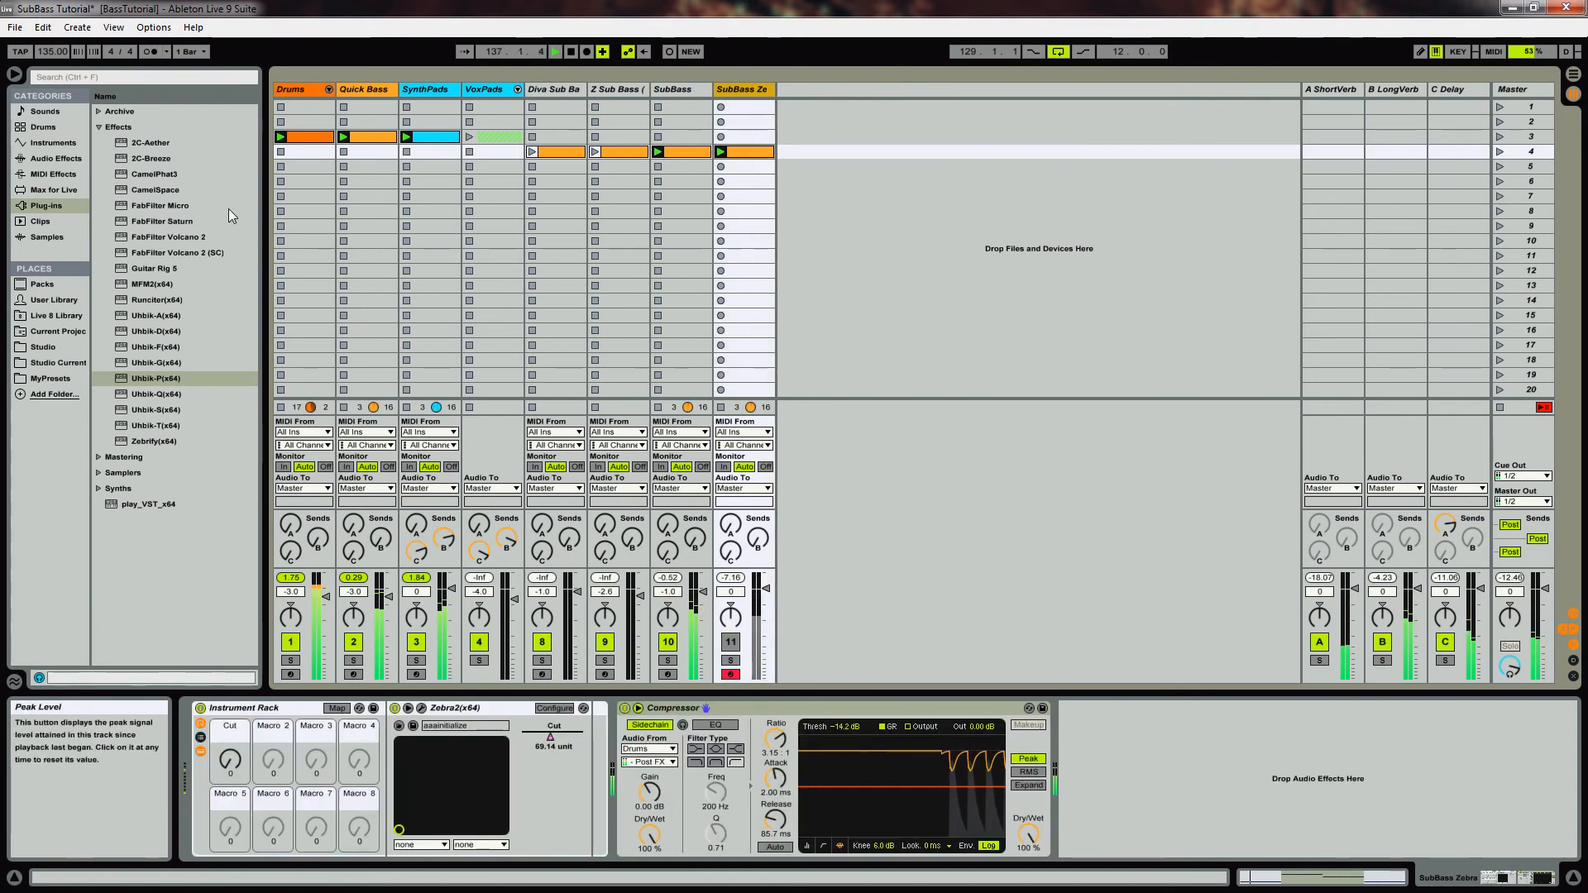
Browse the audio effects for Utility and set the SubBass Zebra Compressor's output gain to 6 dB.
click(52, 158)
drag(164, 614, 985, 728)
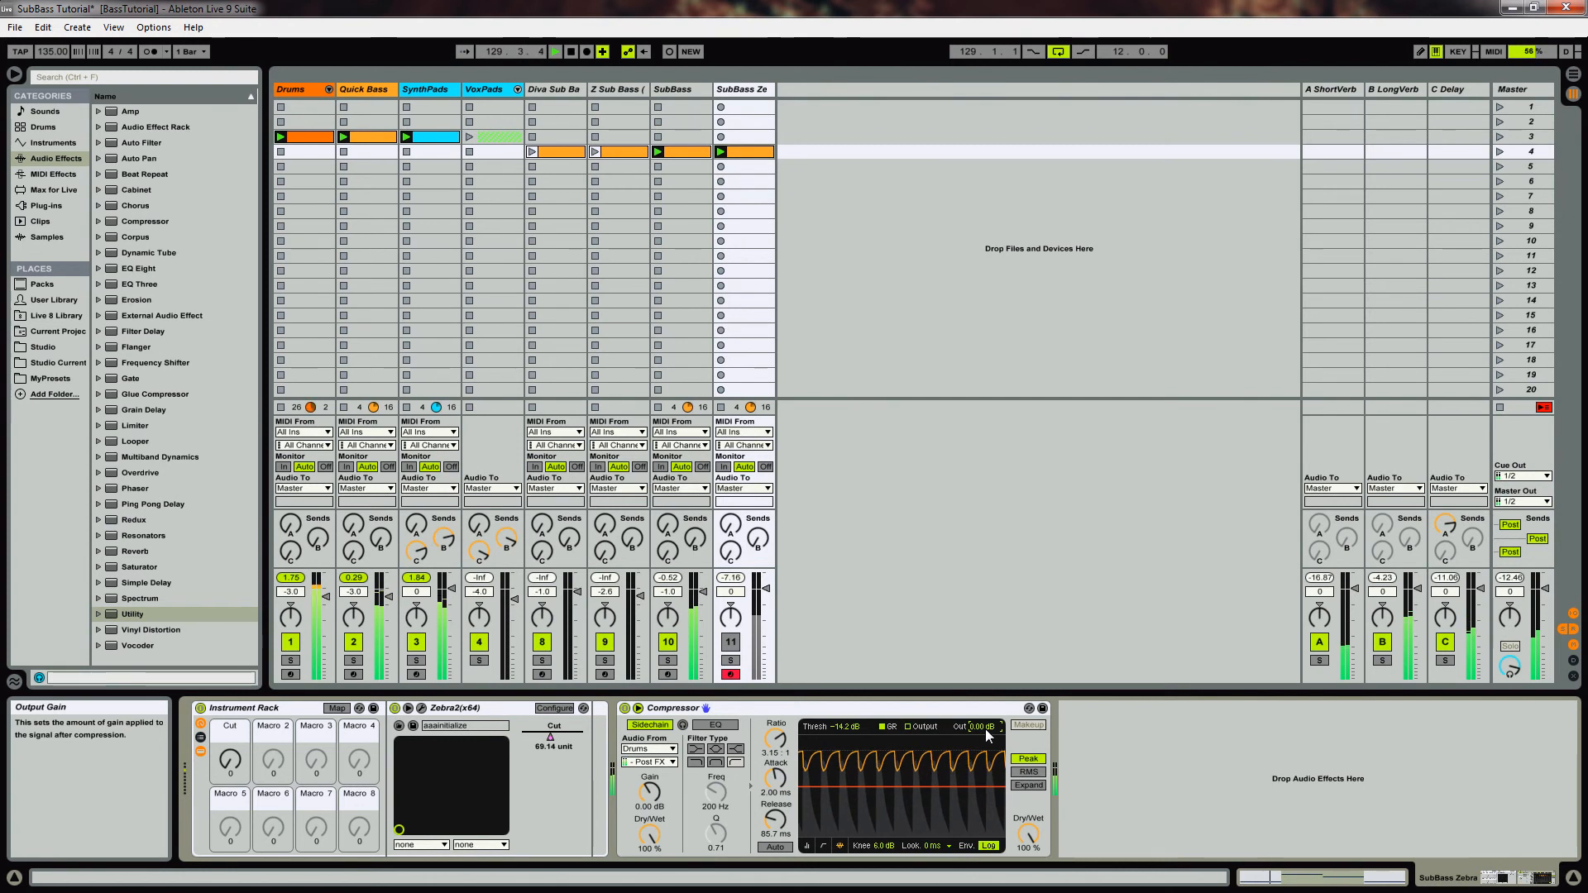
text(6)
key(Return)
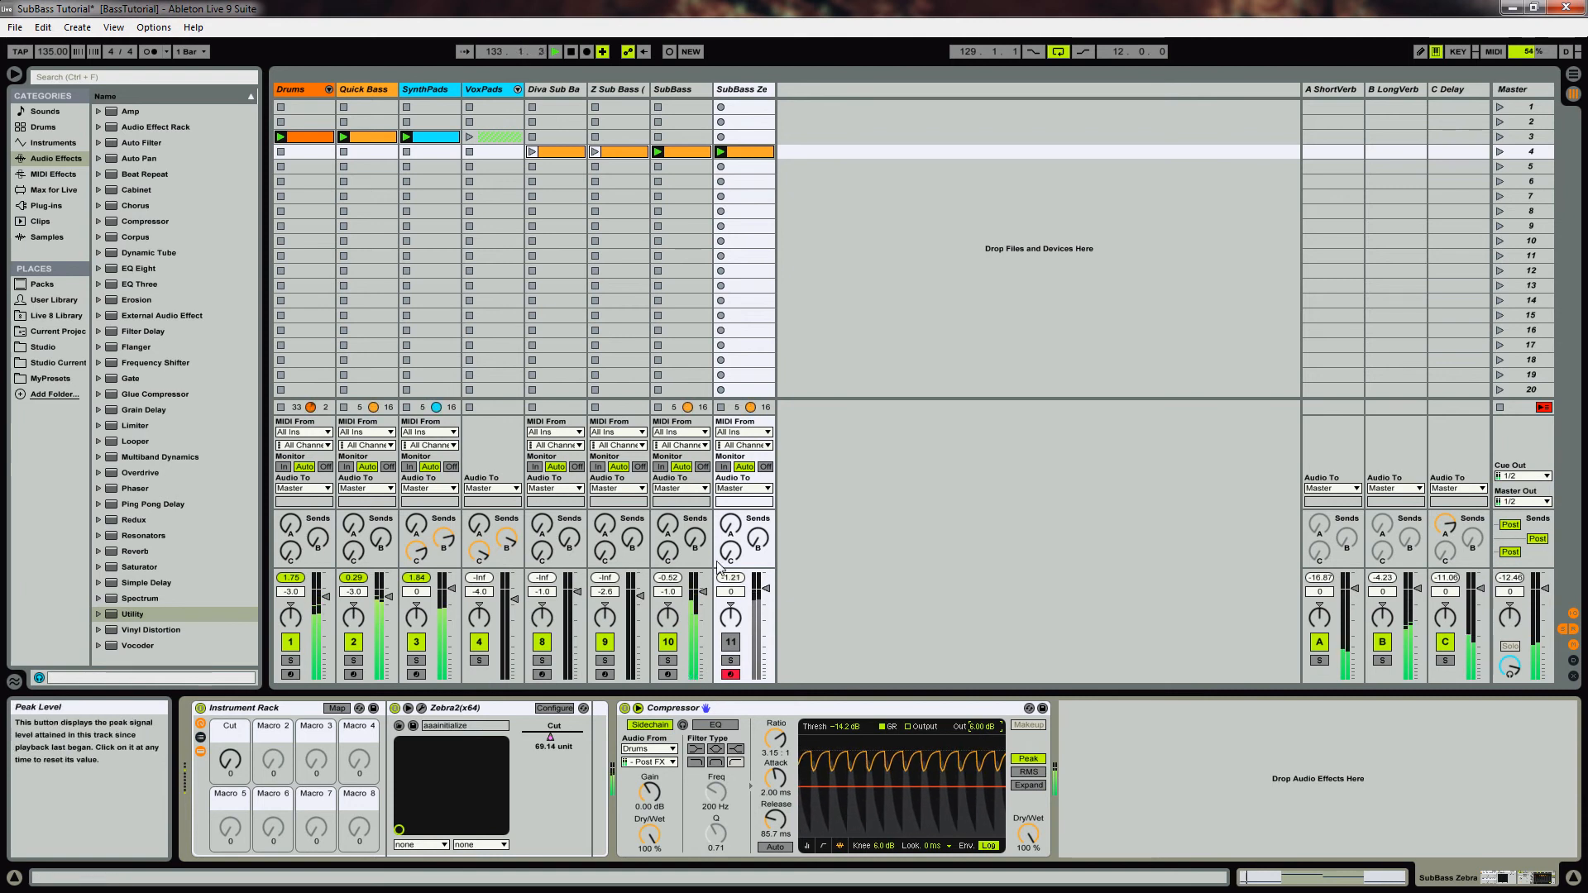
Compare the SubBass and SubBass Zebra tracks by alternately muting them, leaving SubBass deactivated and SubBass Zebra active.
click(668, 643)
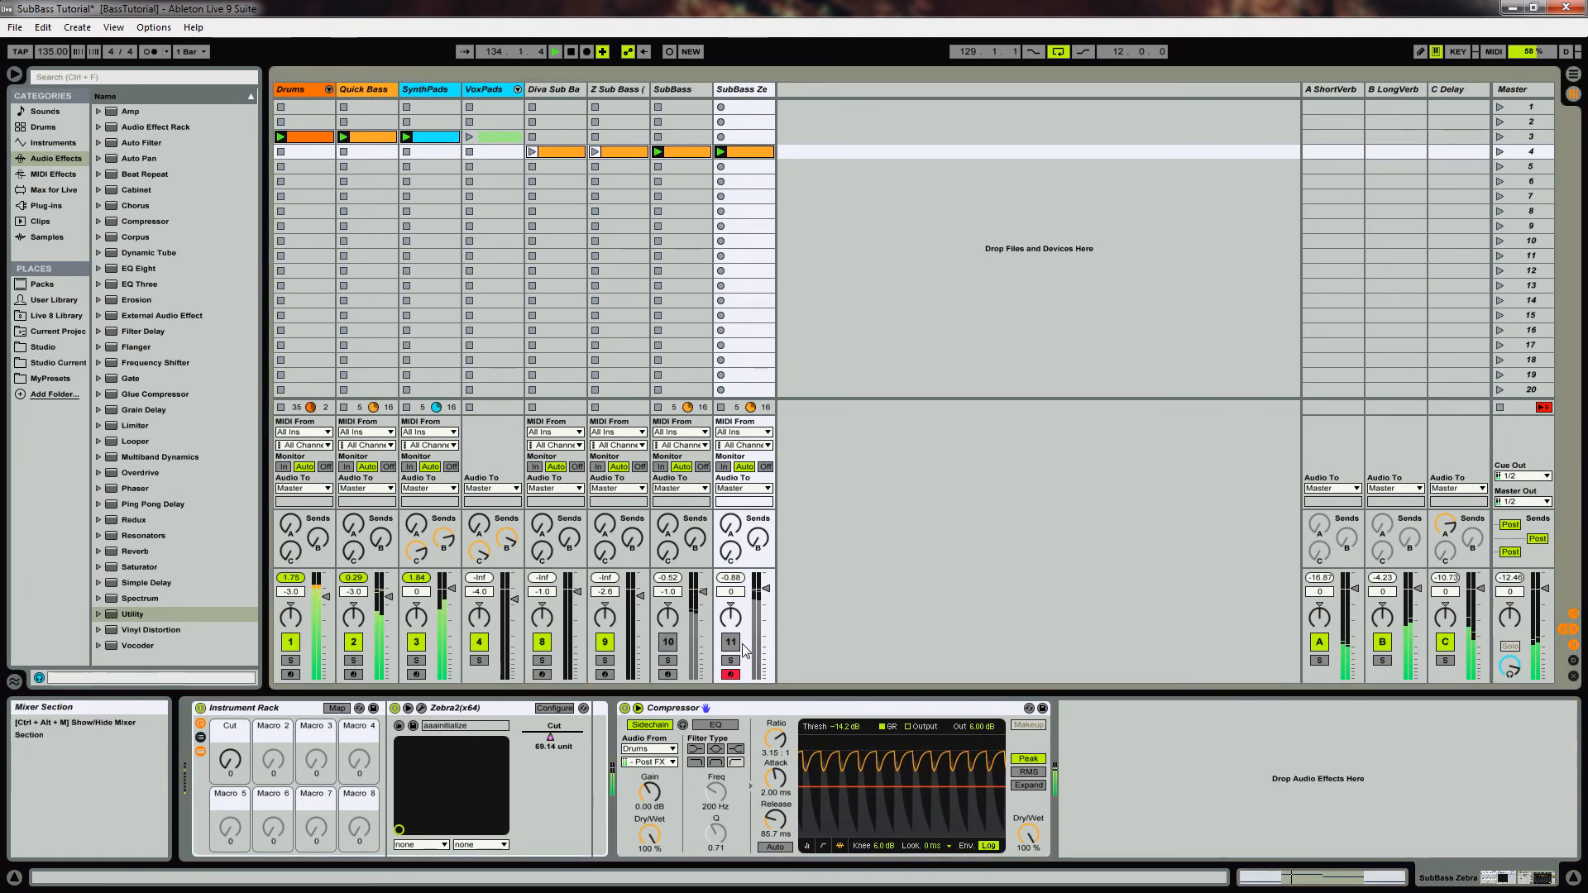
click(731, 643)
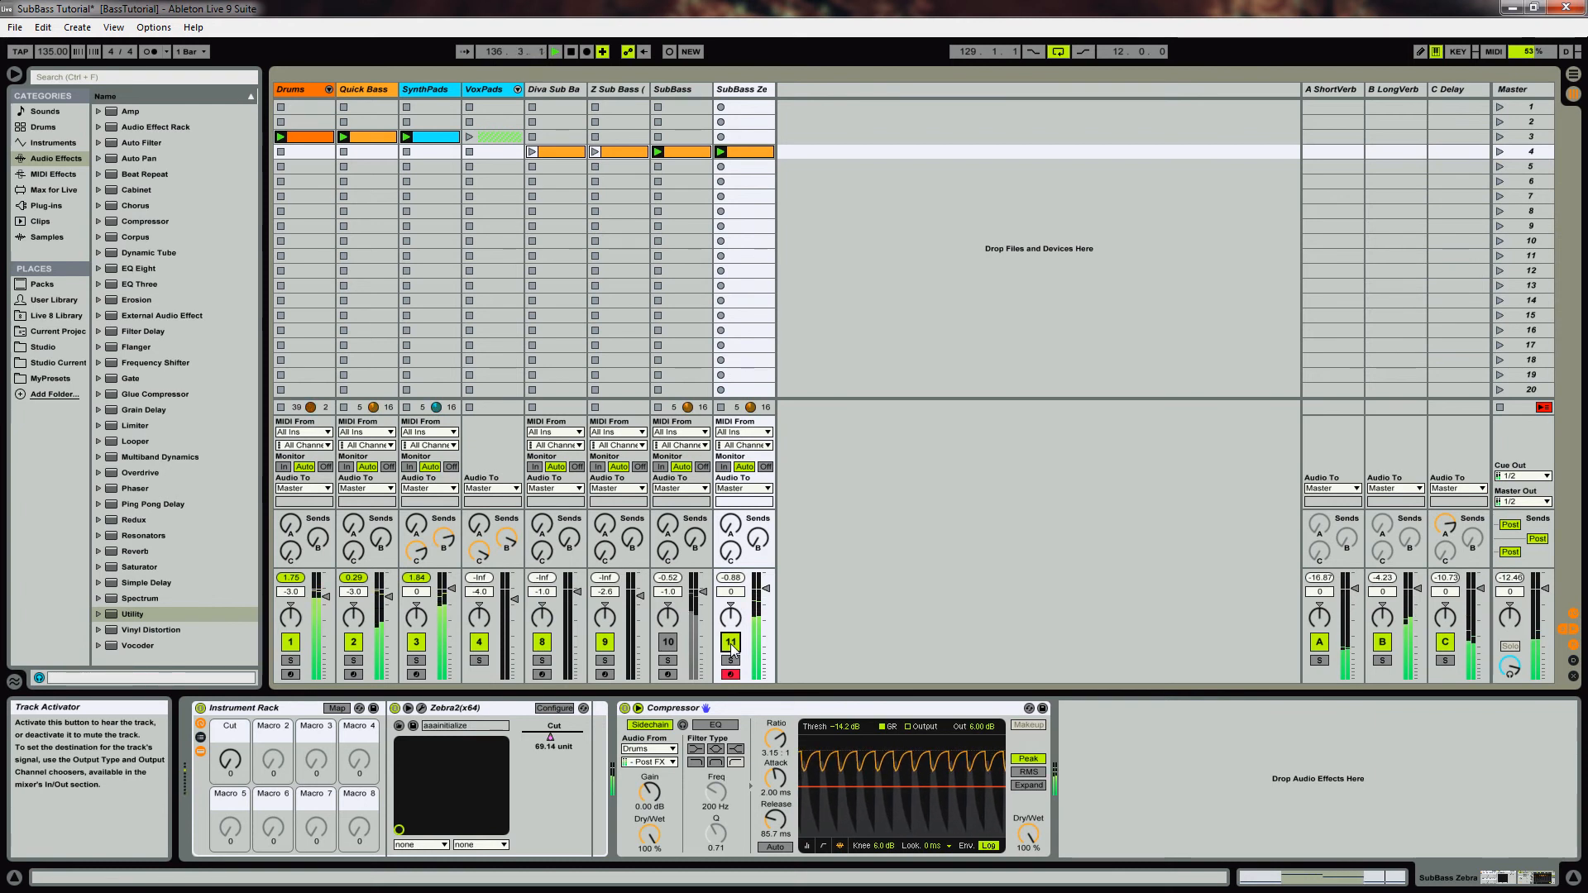
click(732, 644)
click(668, 643)
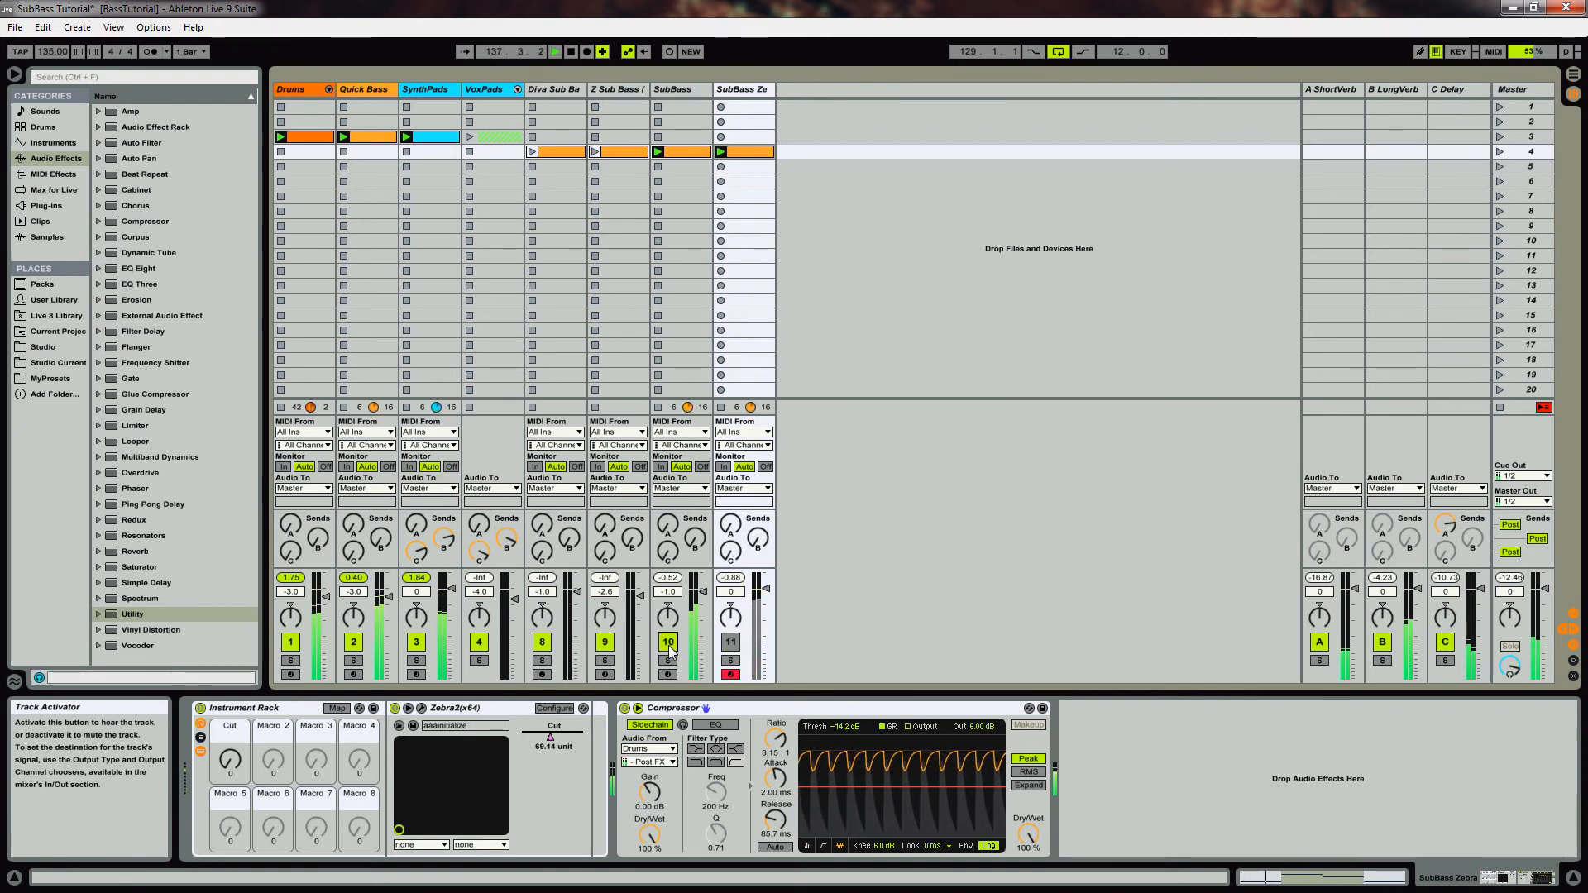
click(669, 645)
click(732, 644)
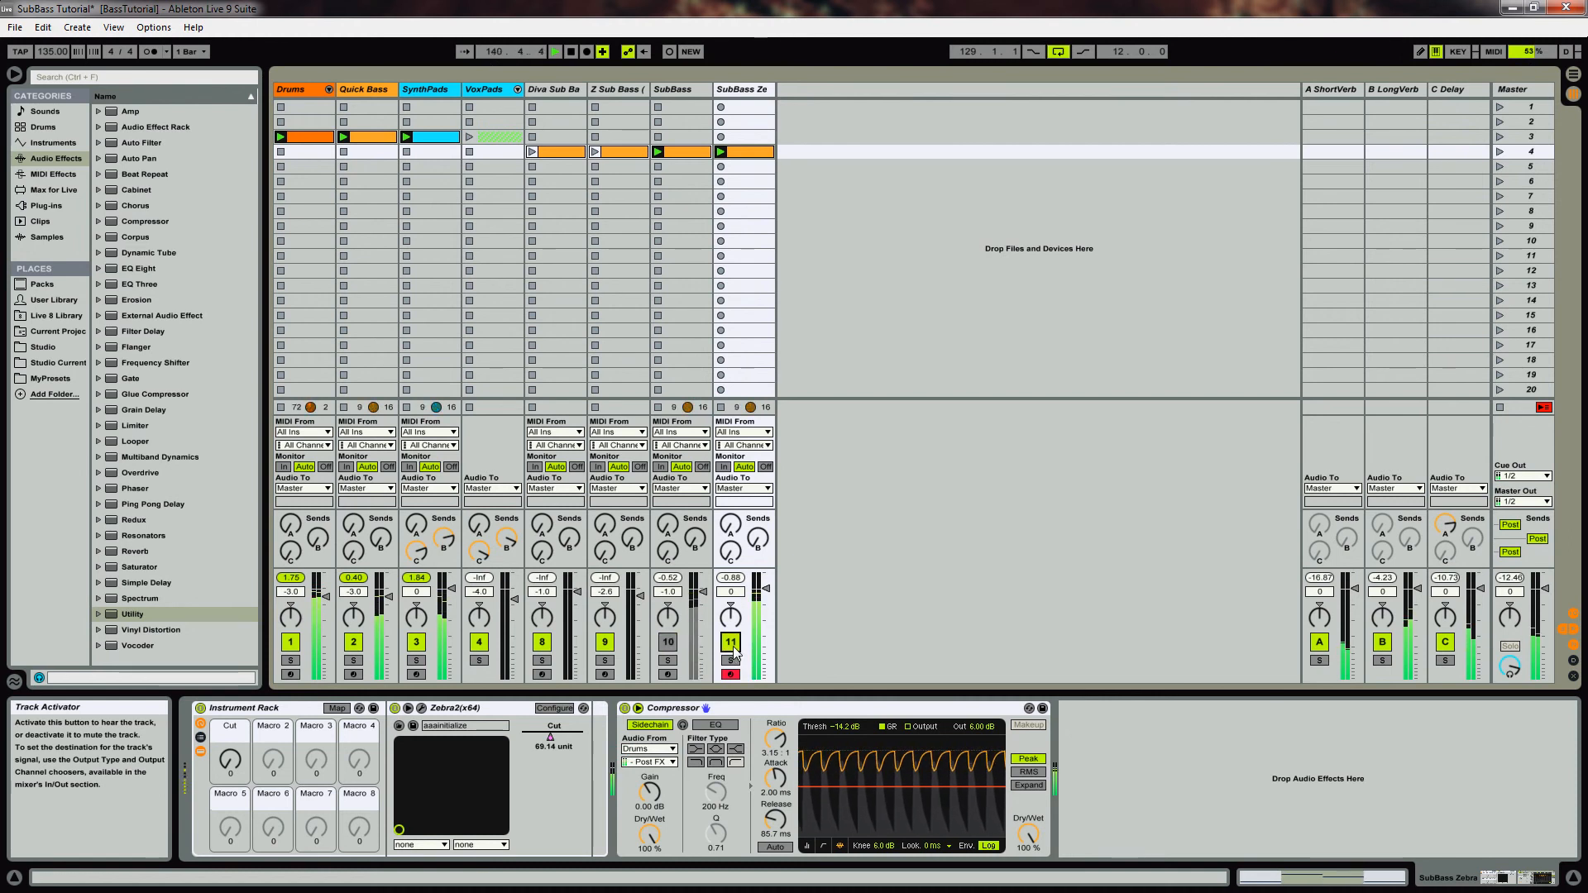
Show the notes of the SubBass Zebra clip, solo its track and return to the track's device chain.
double_click(768, 151)
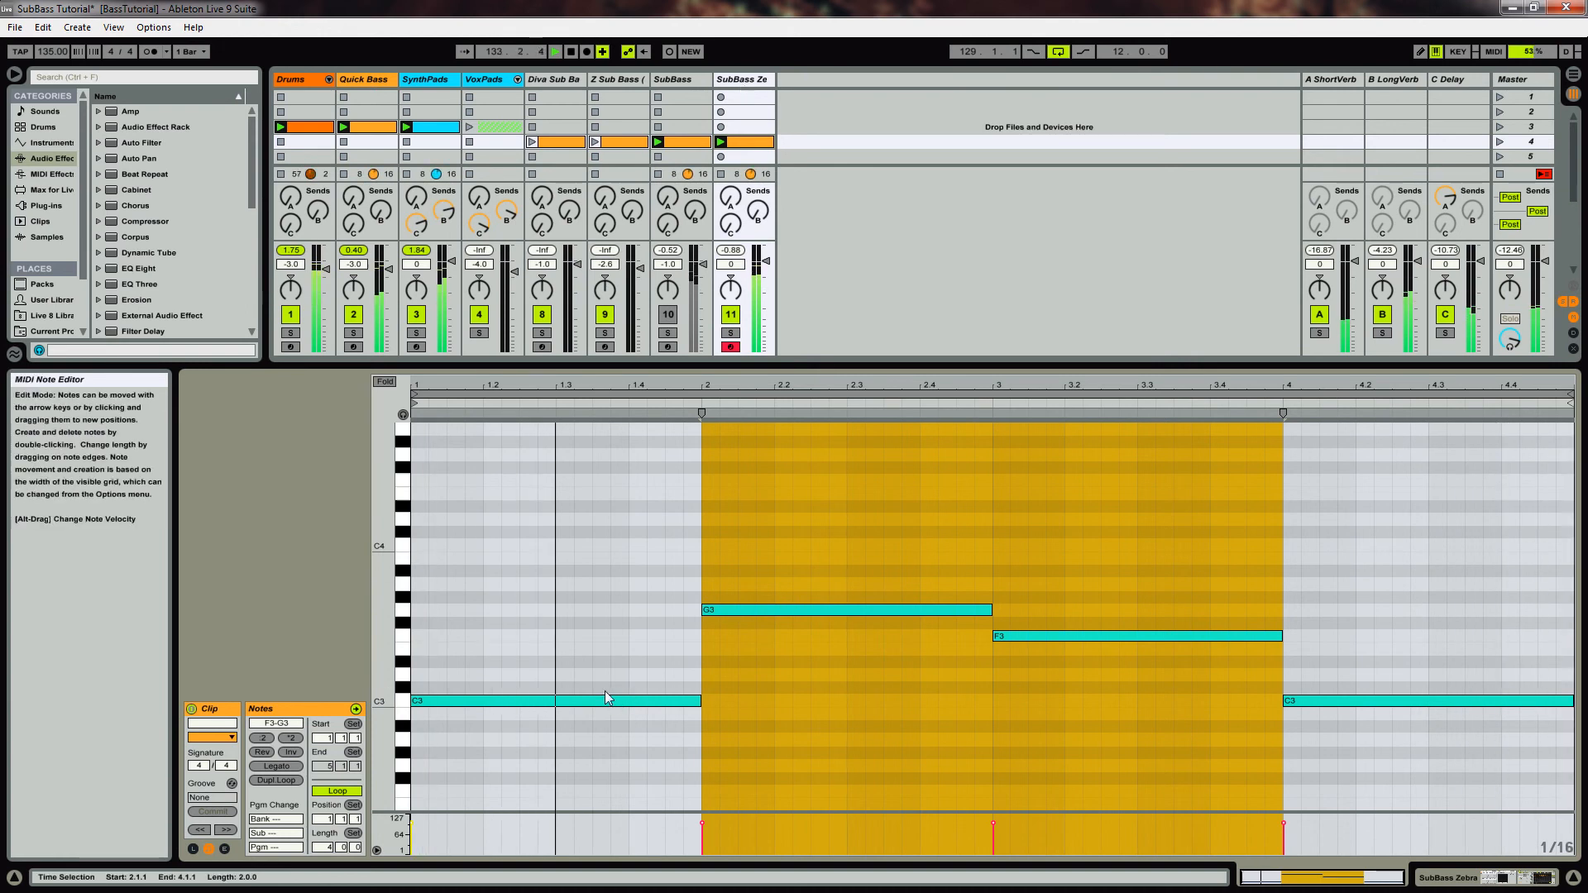
click(731, 333)
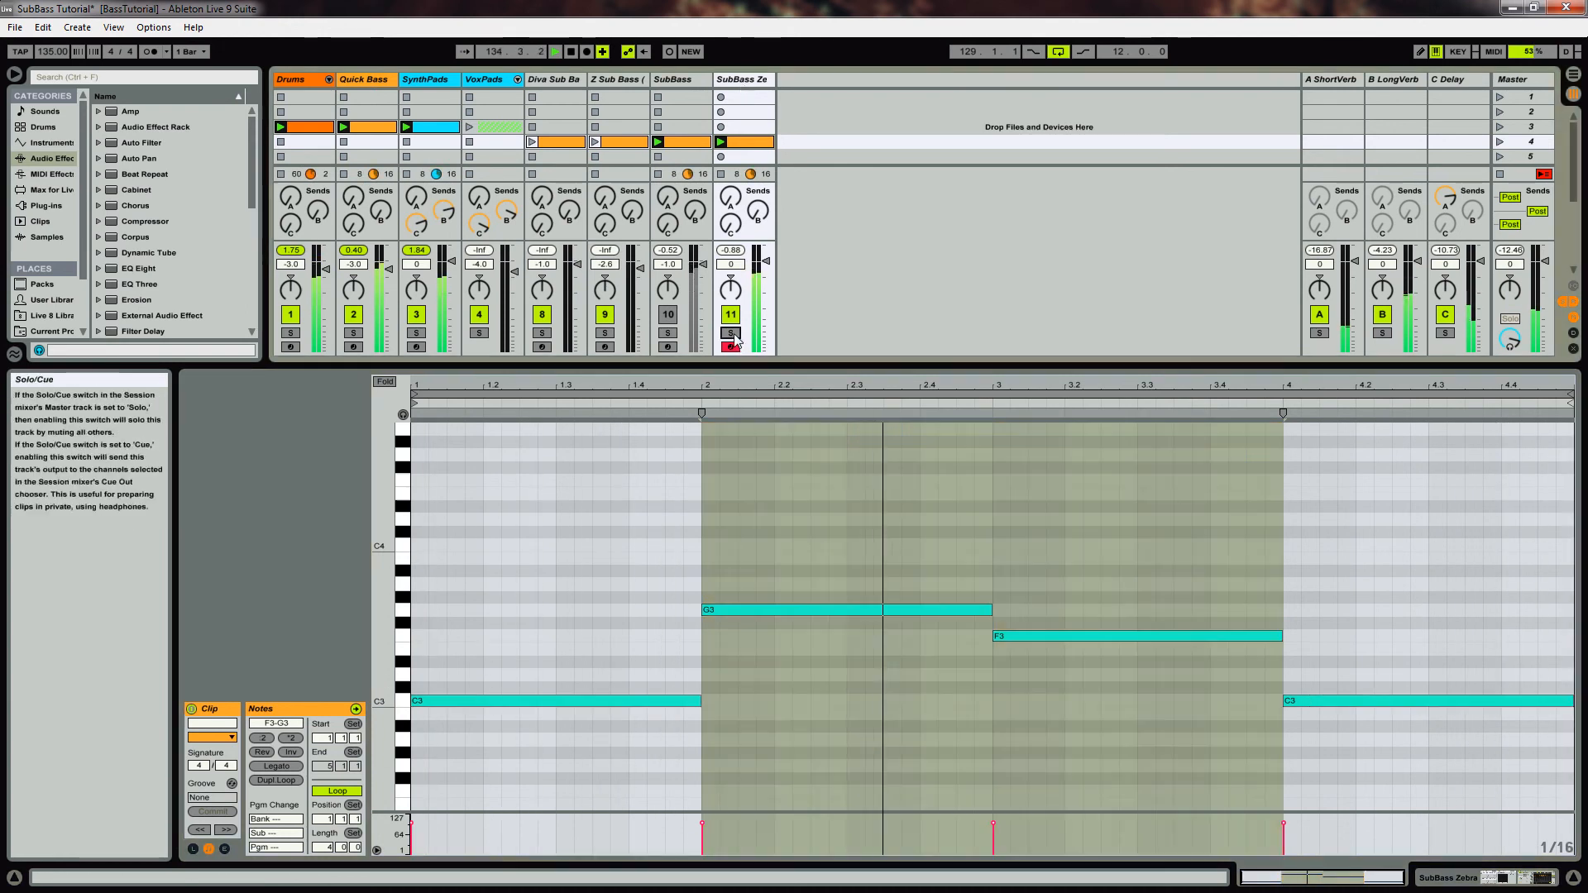
click(312, 631)
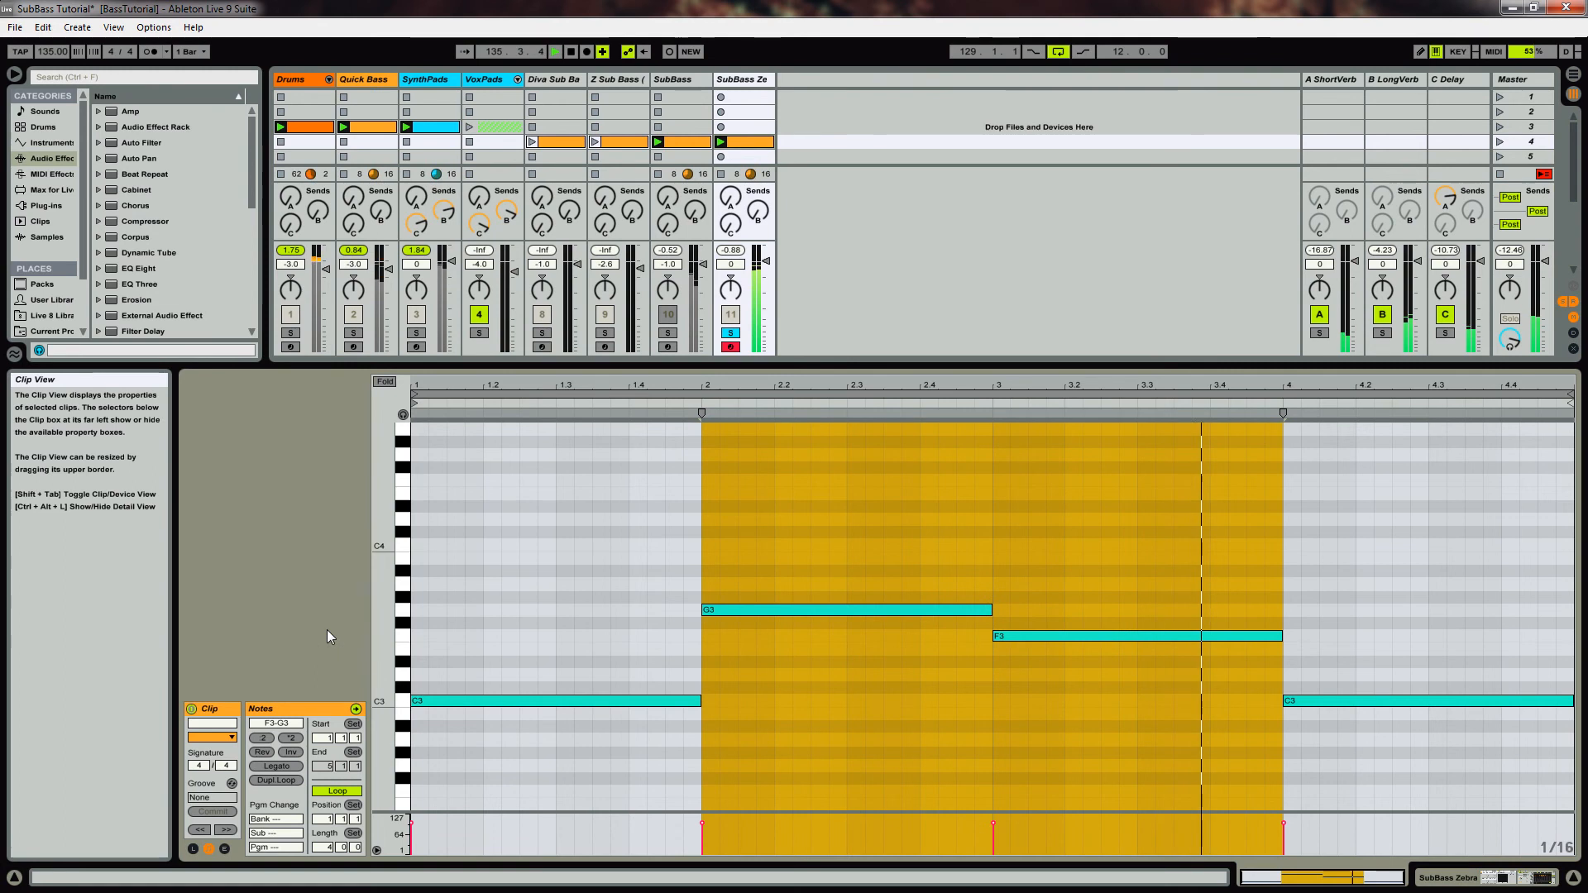
key(shift+Tab)
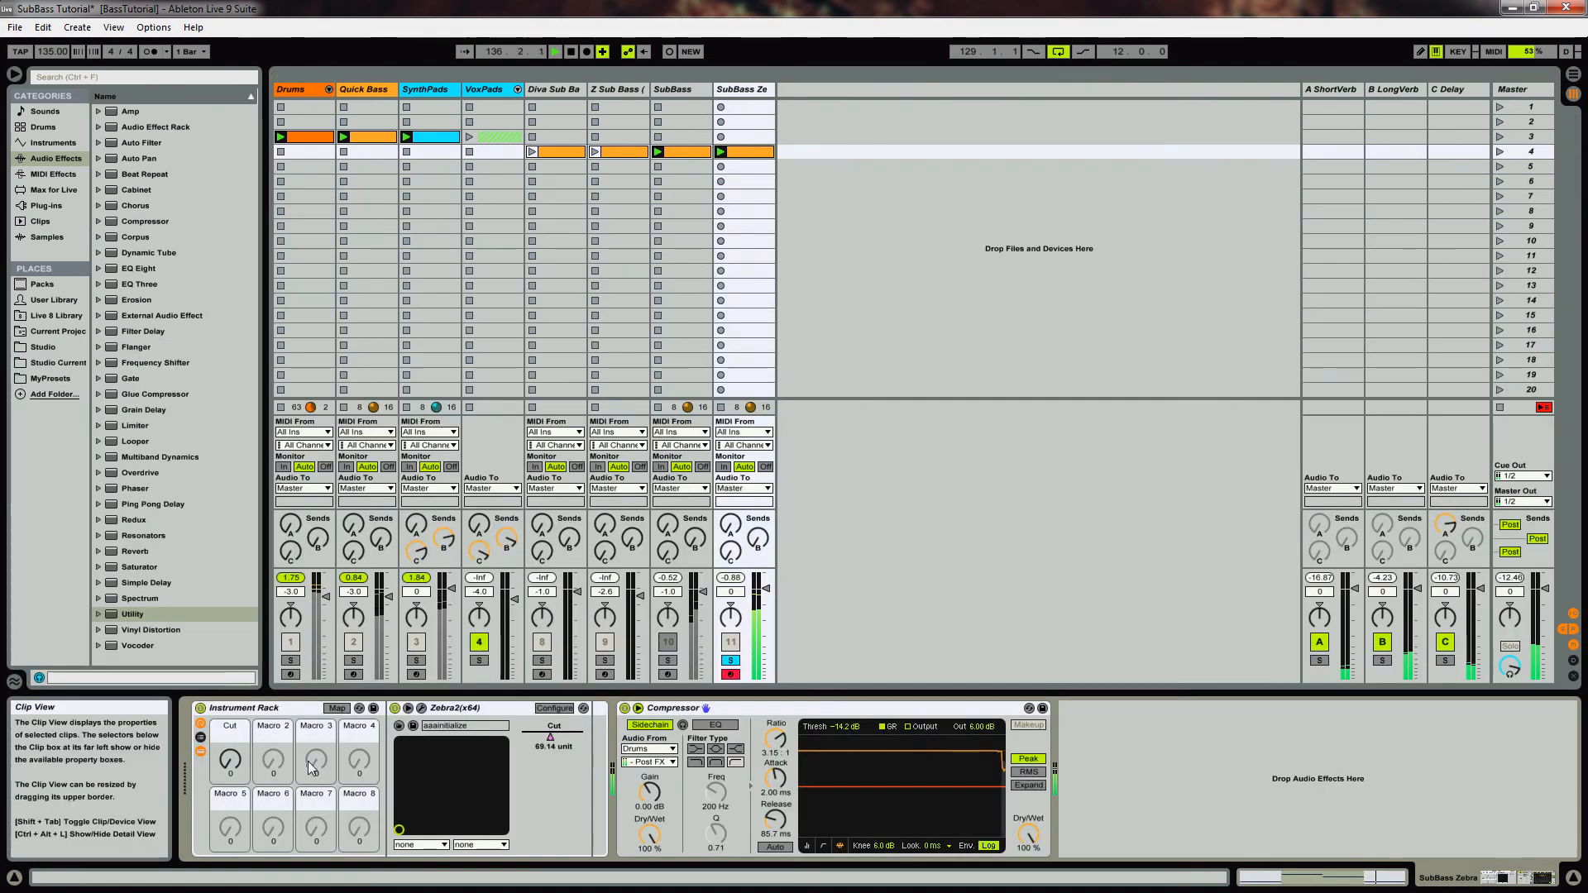
Raise the global Glide in Zebra2 to 46 and further while listening in solo, and unsolo the SubBass Zebra track.
click(424, 713)
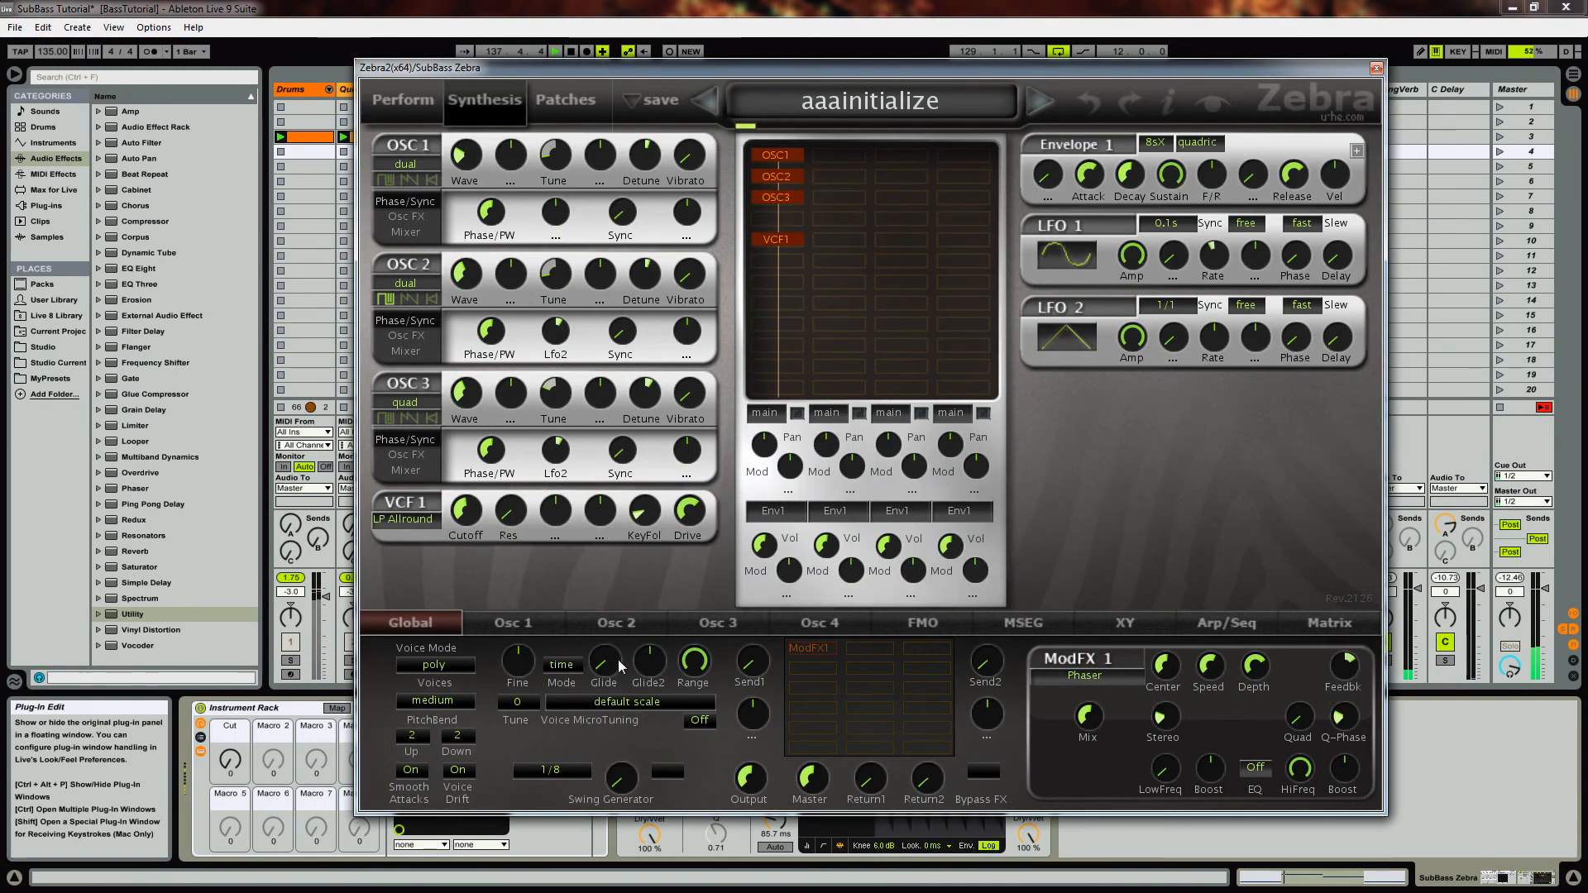
drag(604, 665, 618, 609)
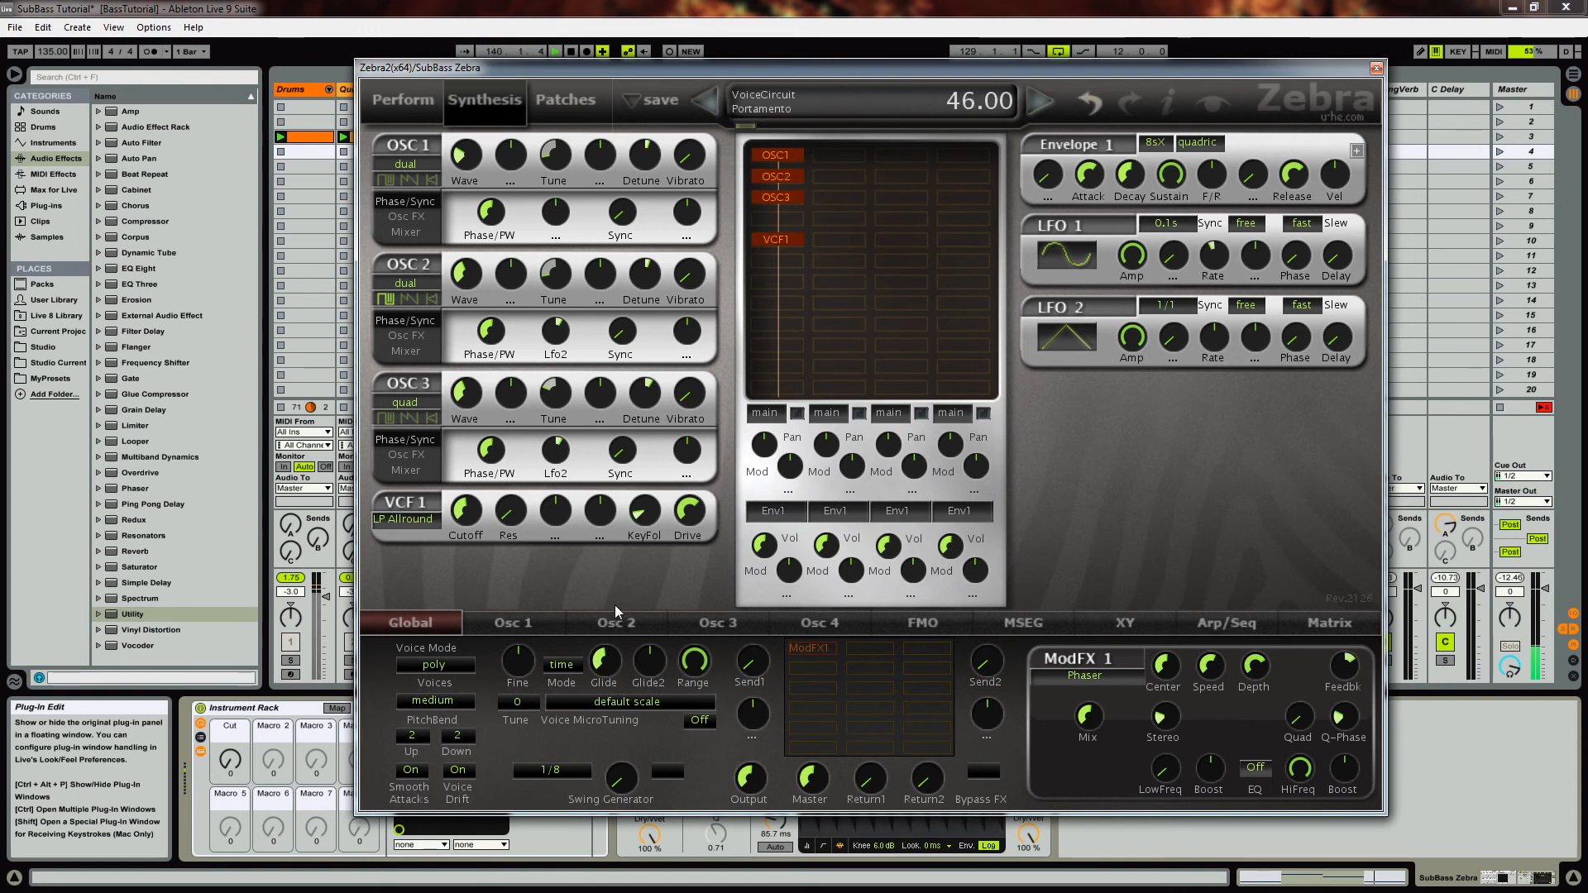
drag(611, 662, 624, 569)
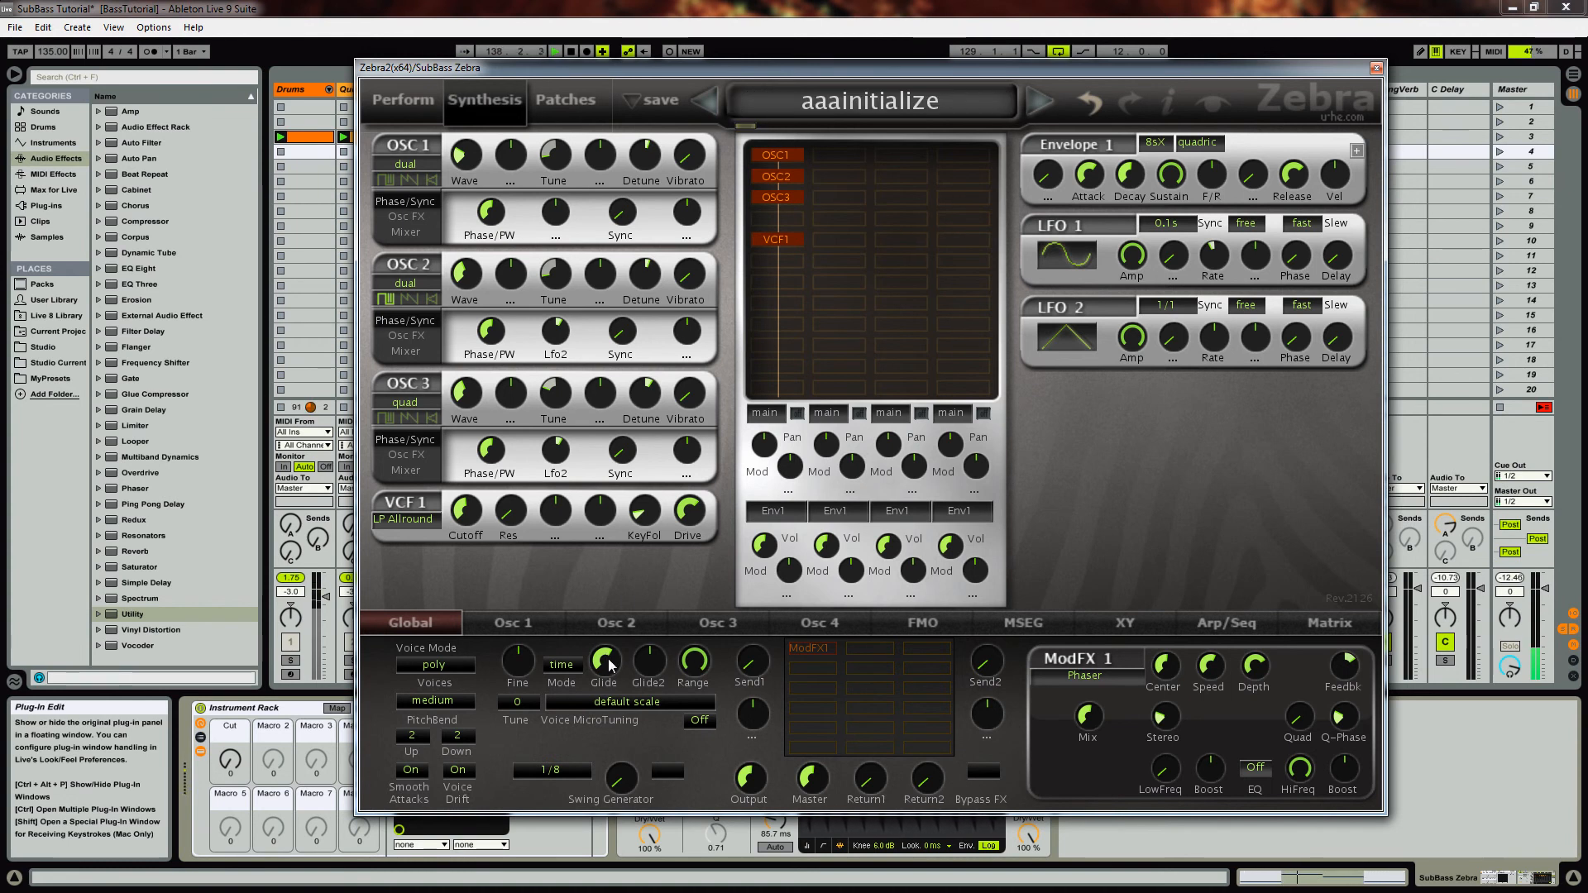
click(1377, 69)
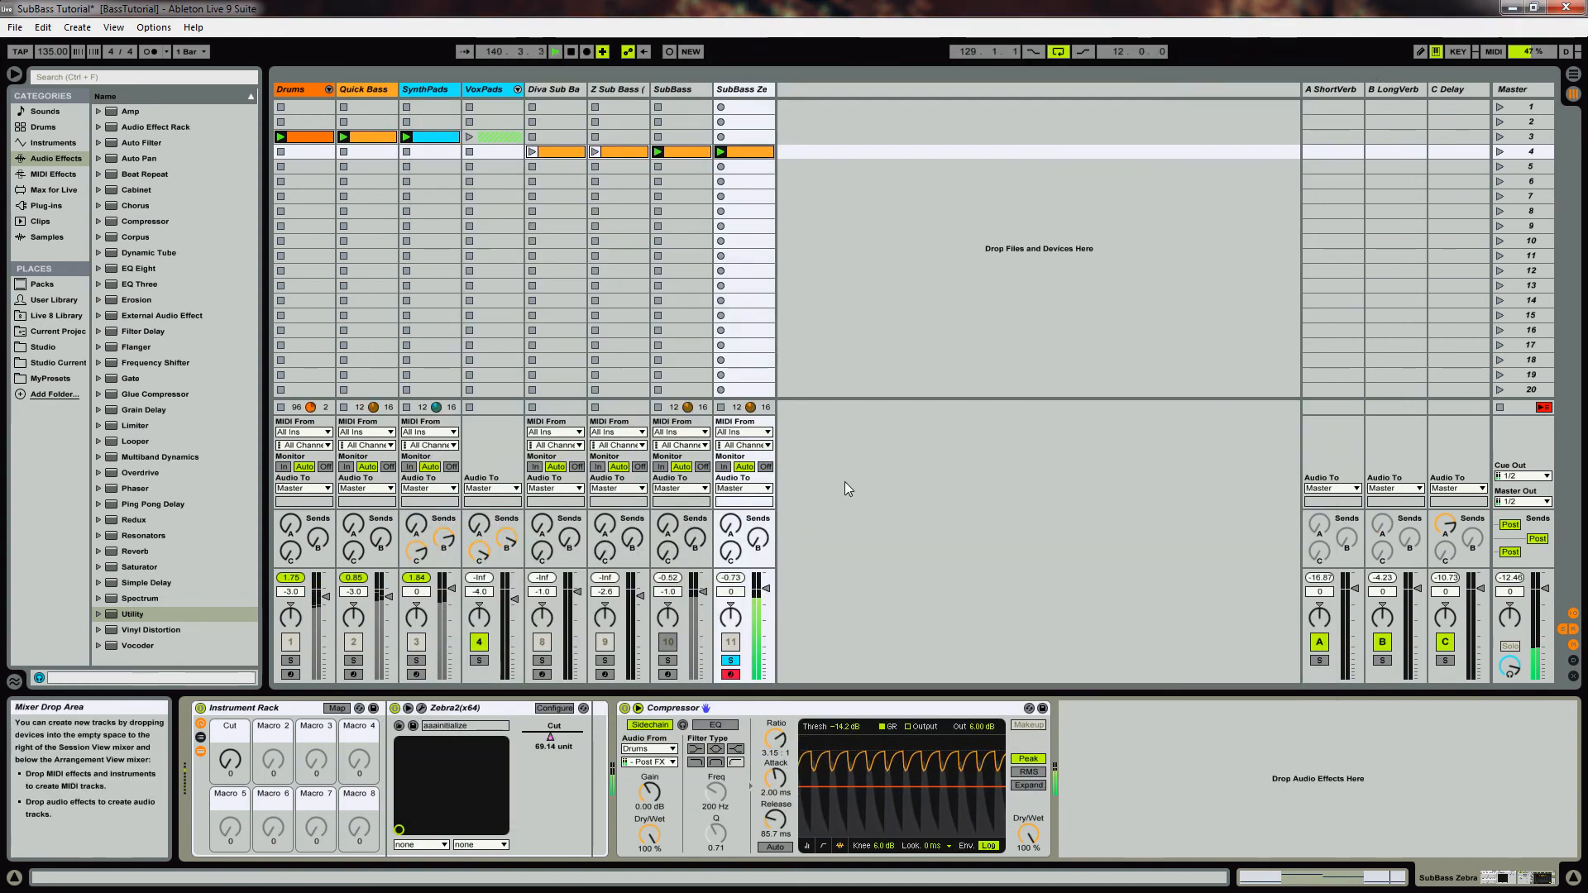
click(732, 660)
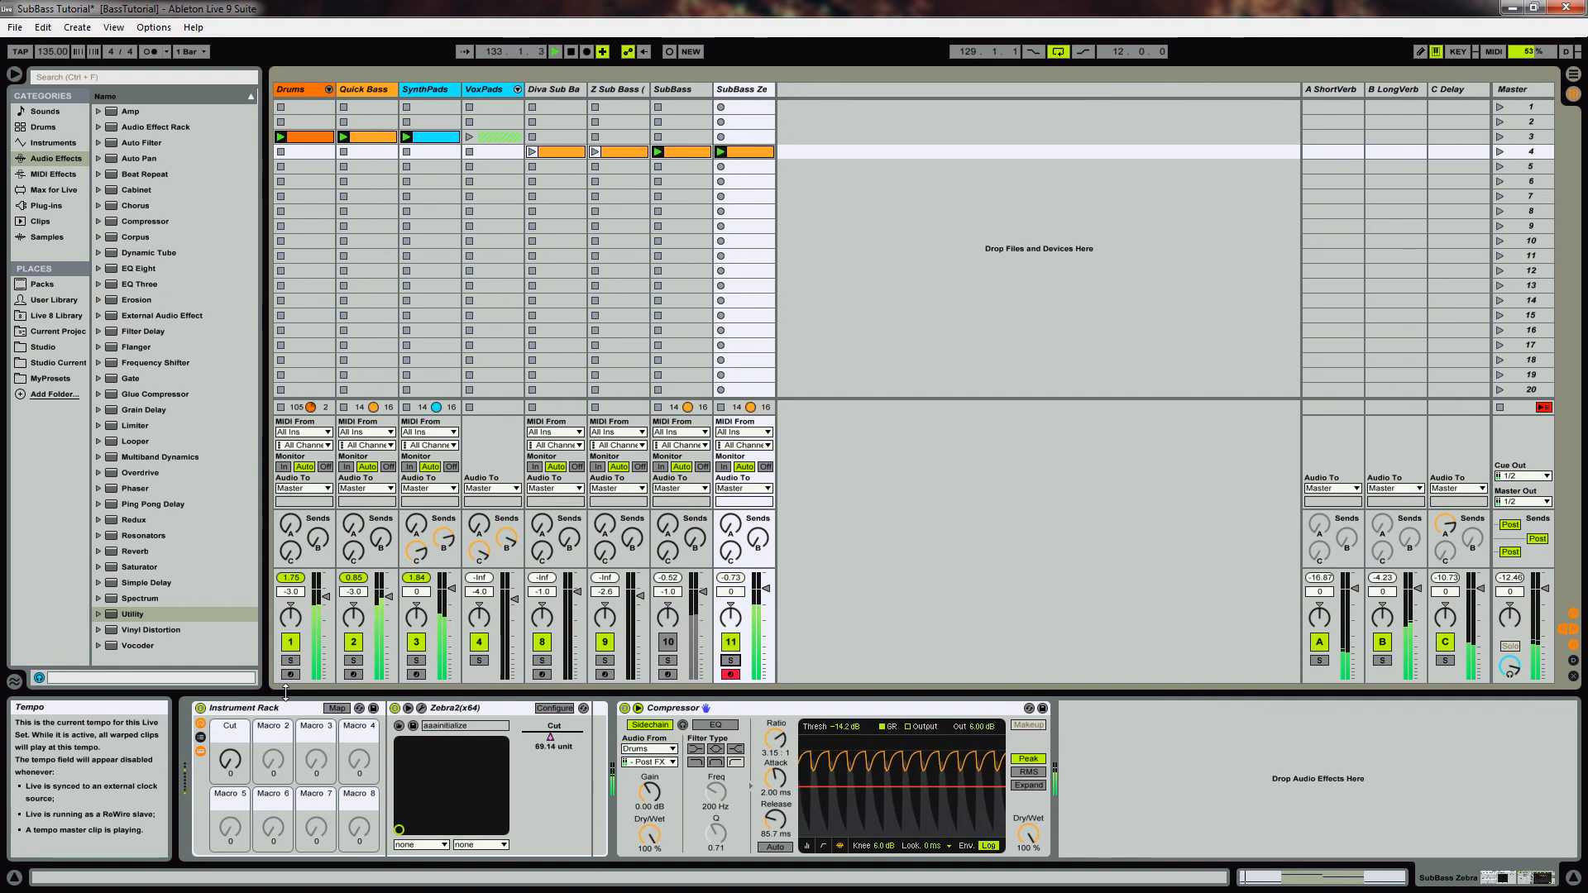
Audition the Zebra2 sub's glide in the mix at 95 and 170 BPM, and set the tempo back to 135 BPM.
click(422, 708)
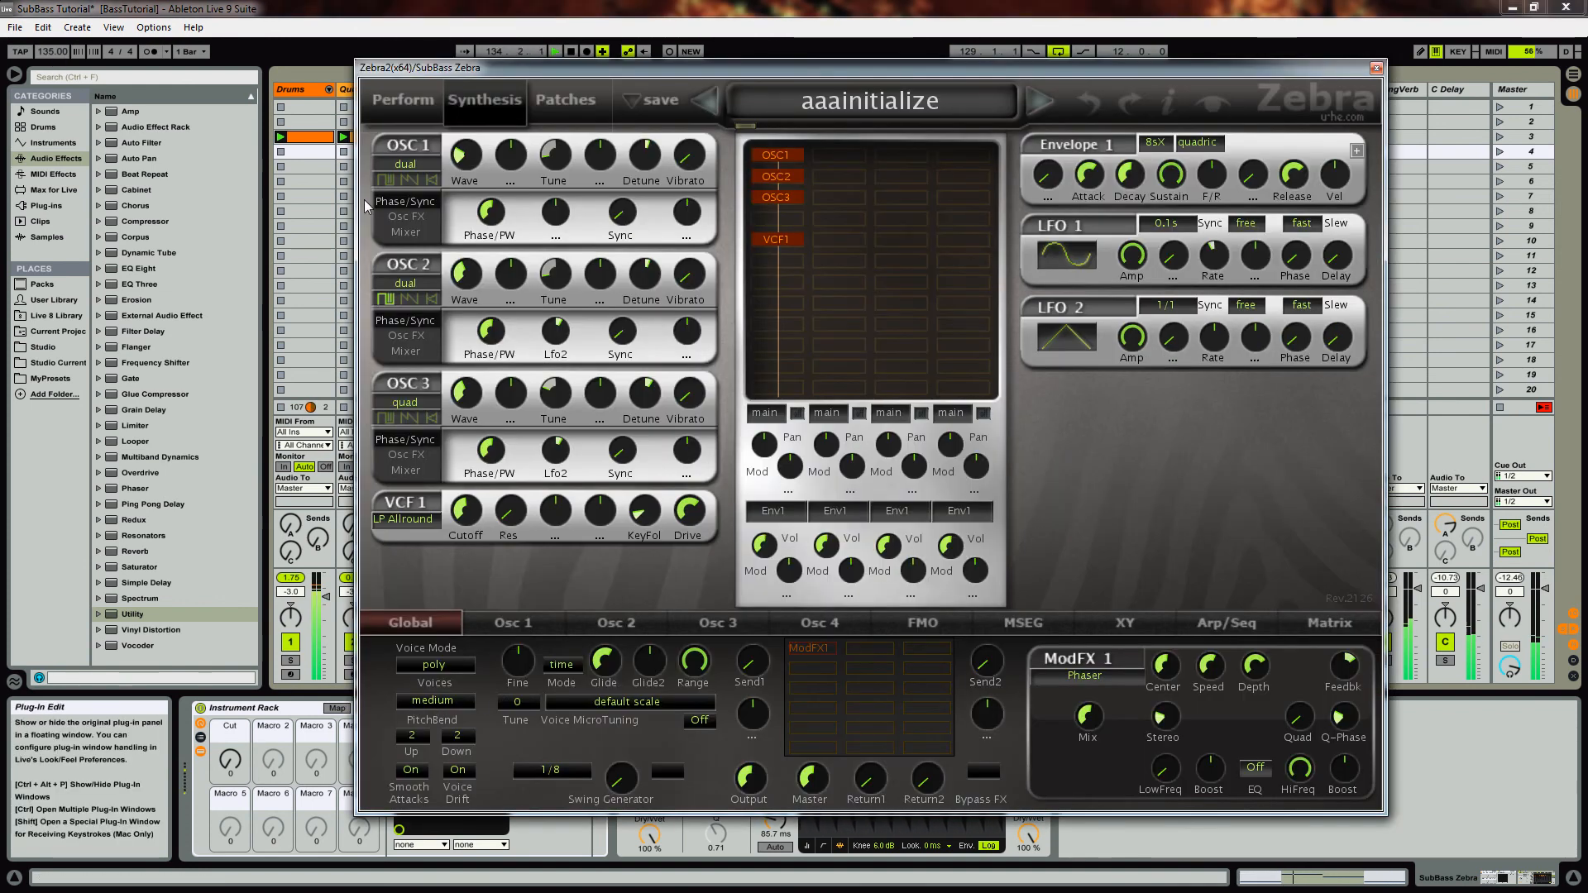
click(45, 52)
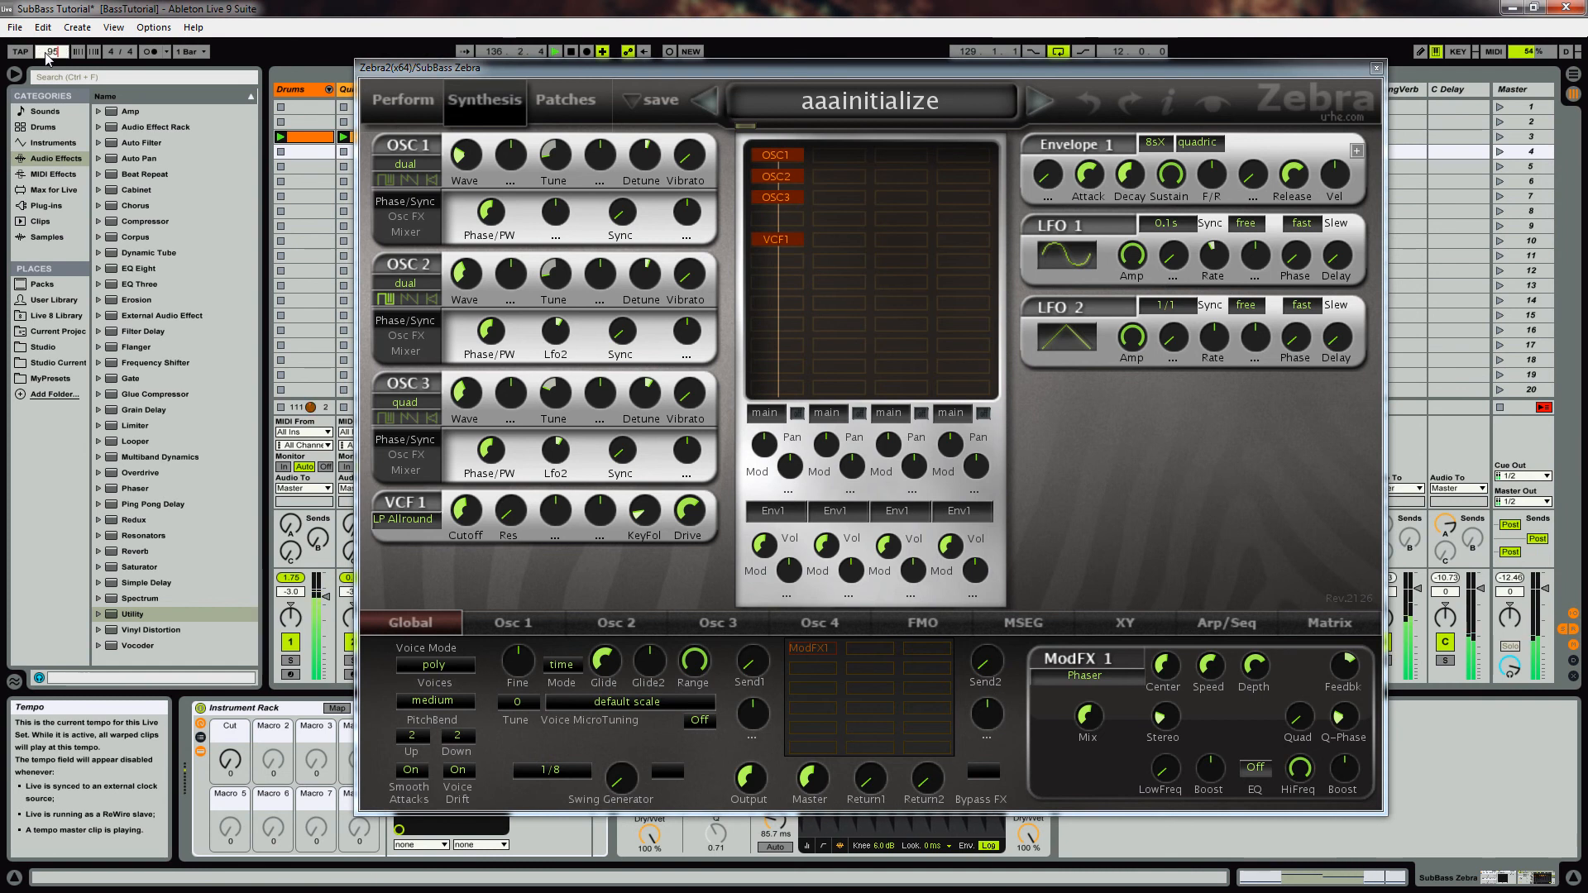
drag(444, 71, 841, 168)
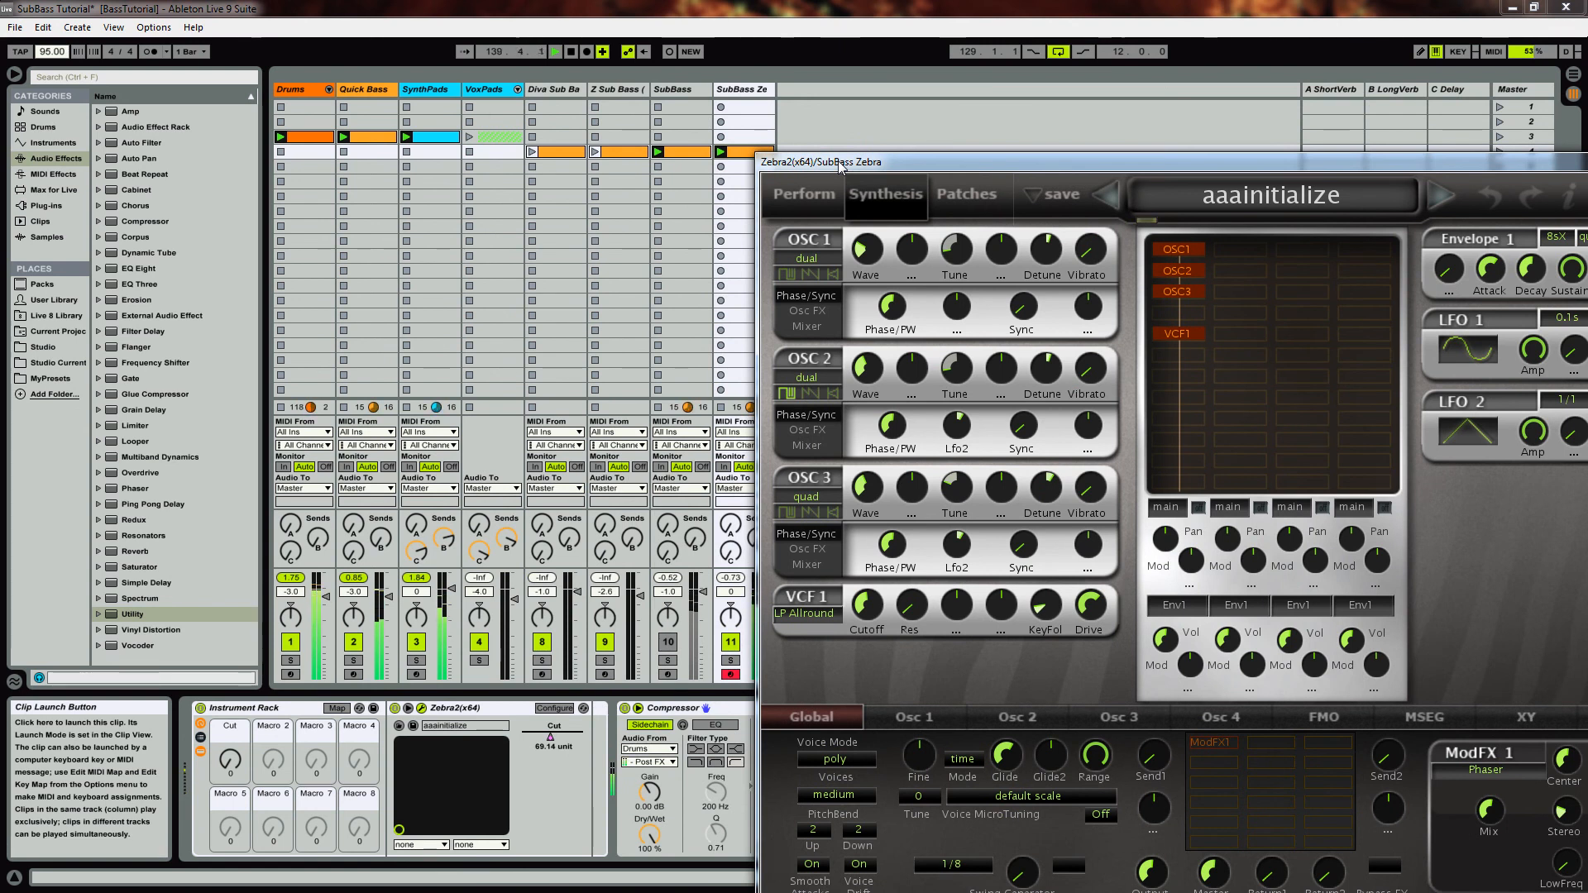
drag(822, 168, 333, 66)
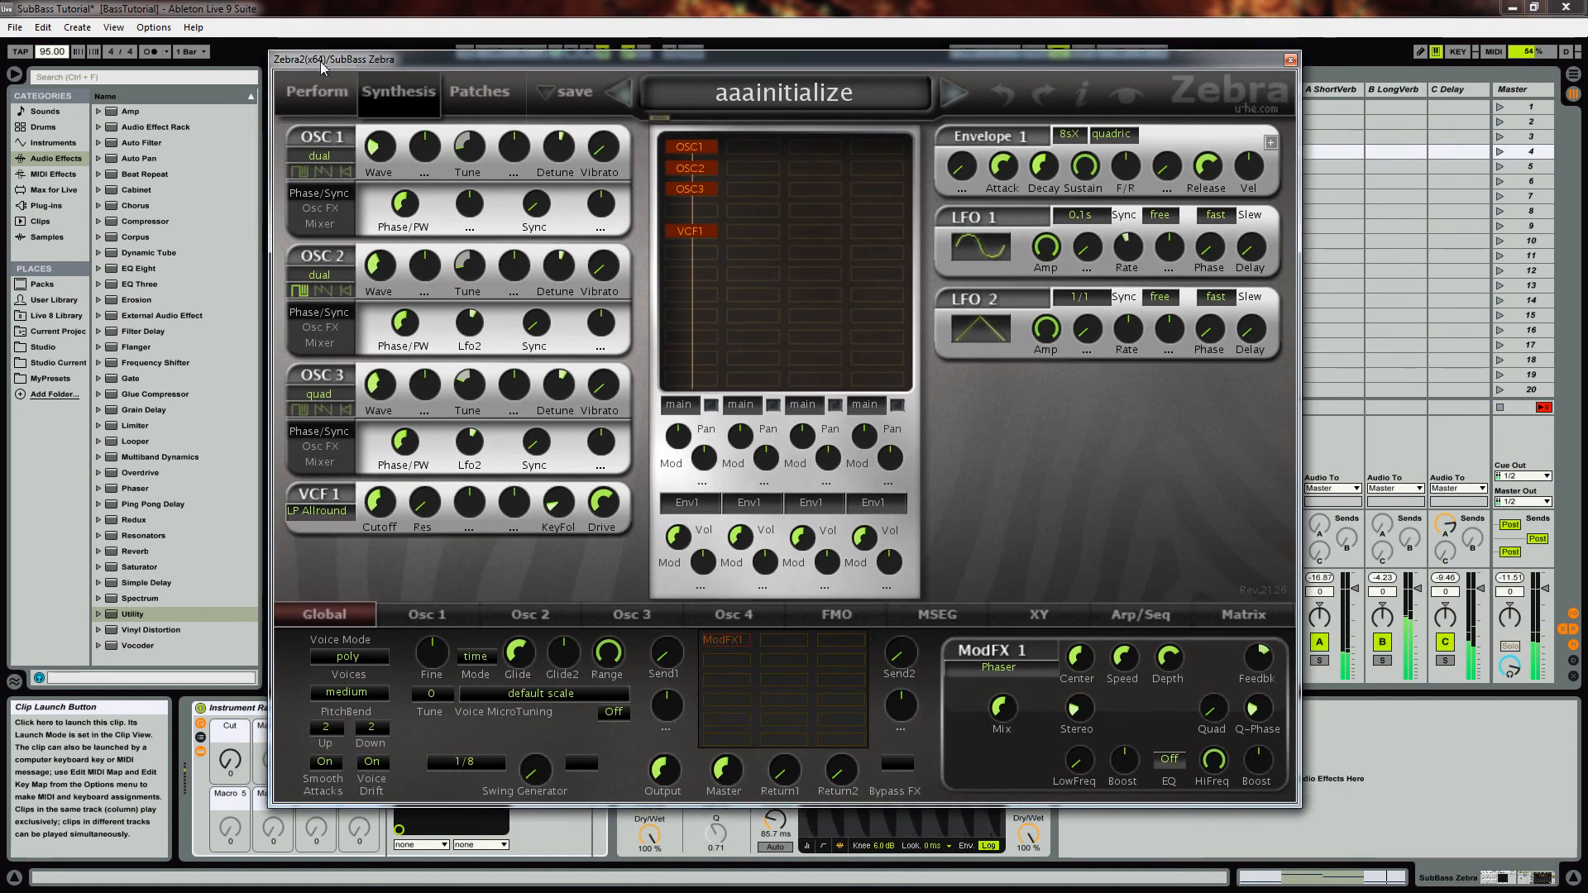
click(50, 58)
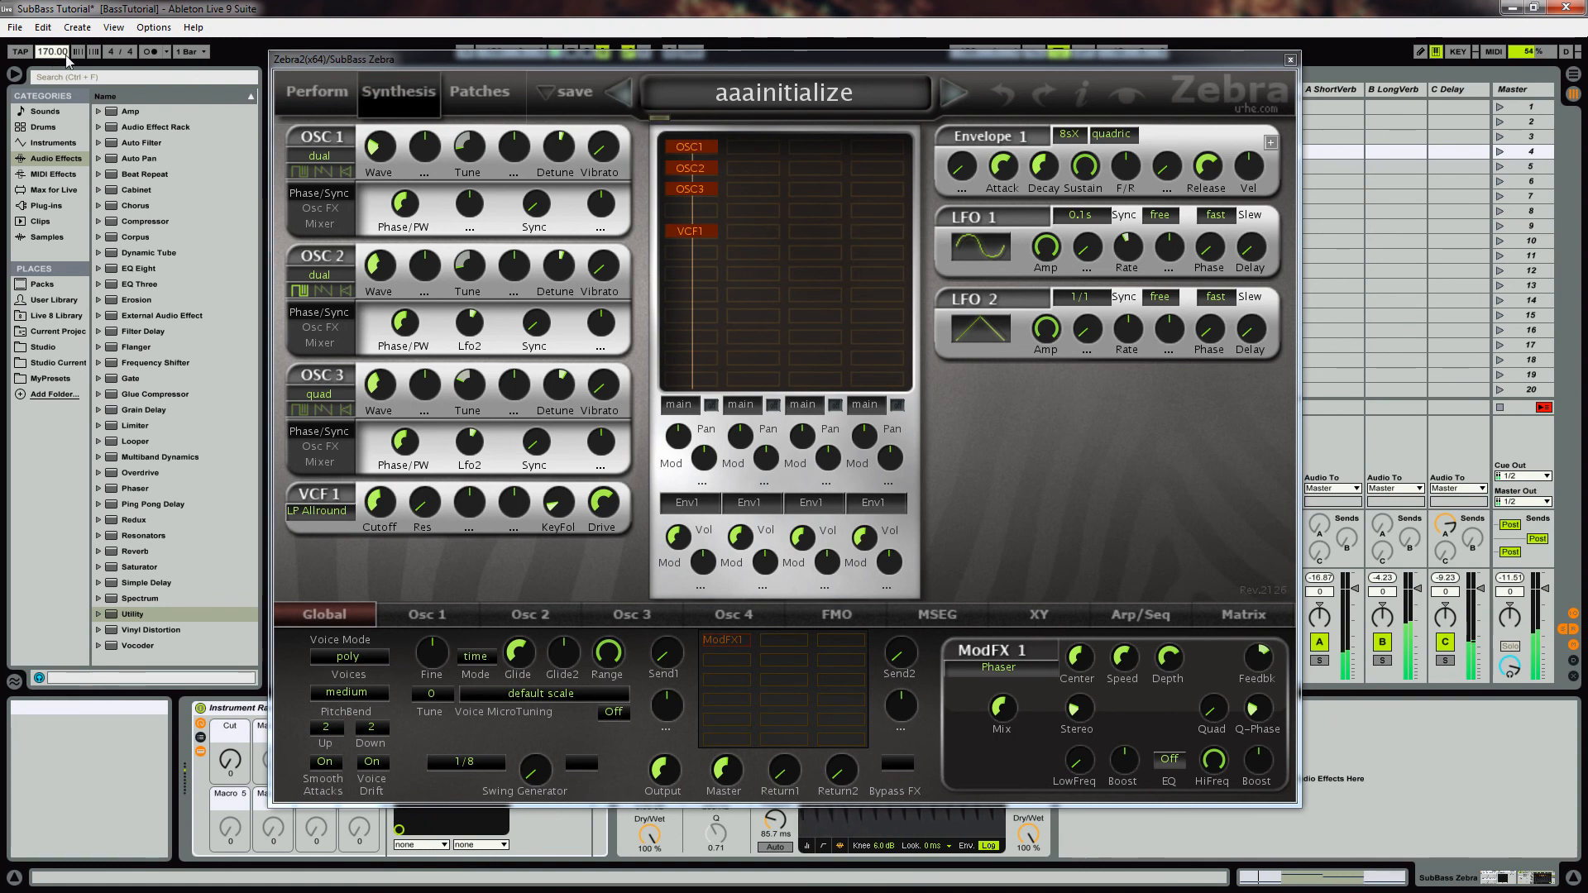
text(135)
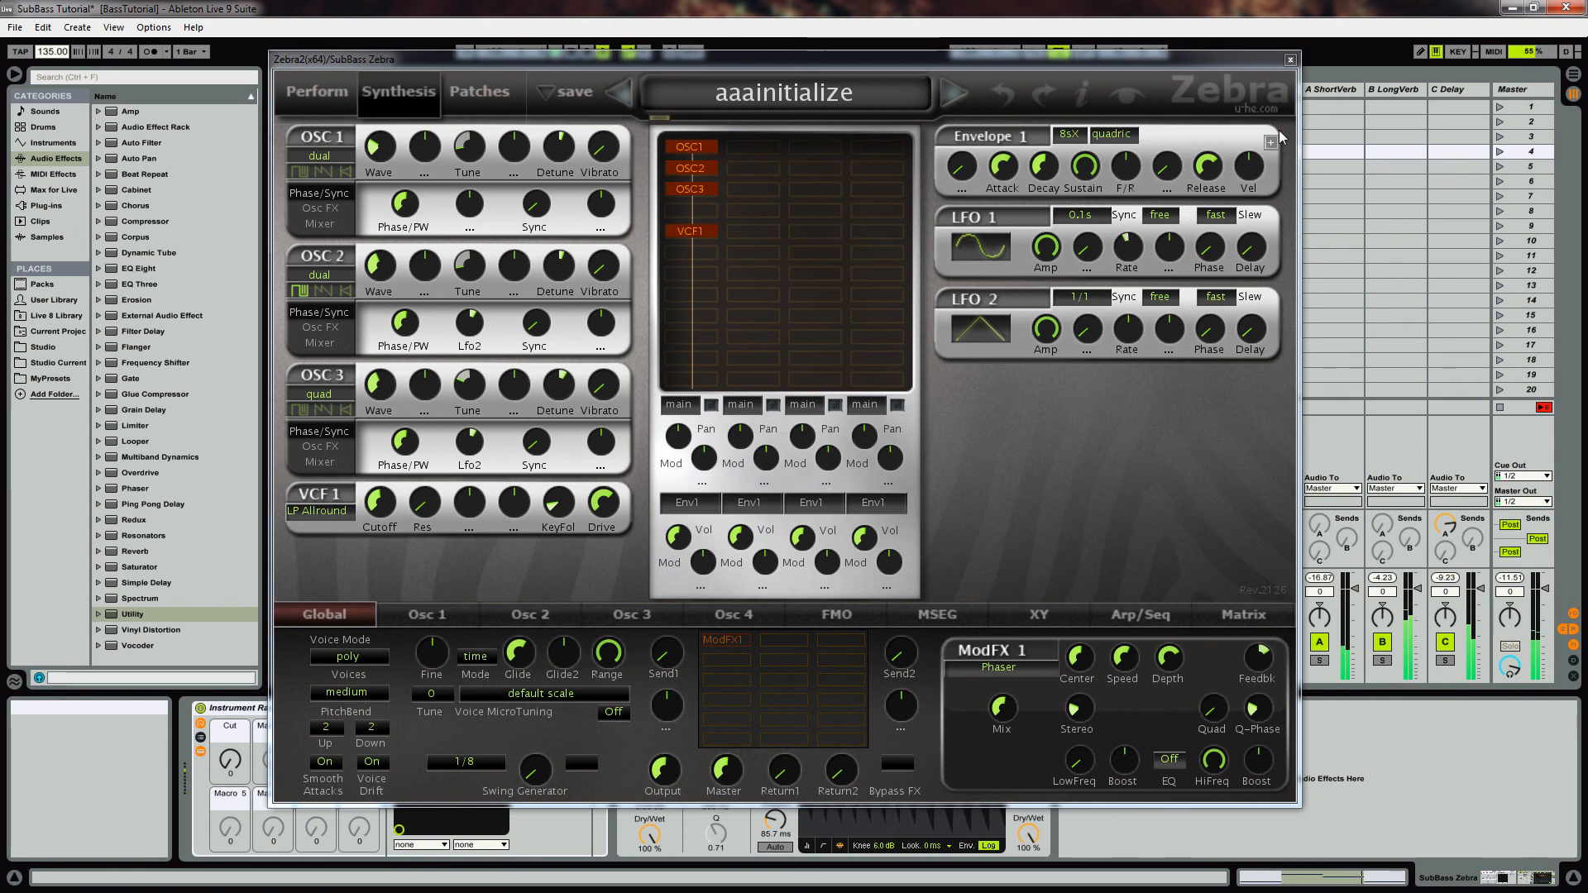
click(1291, 60)
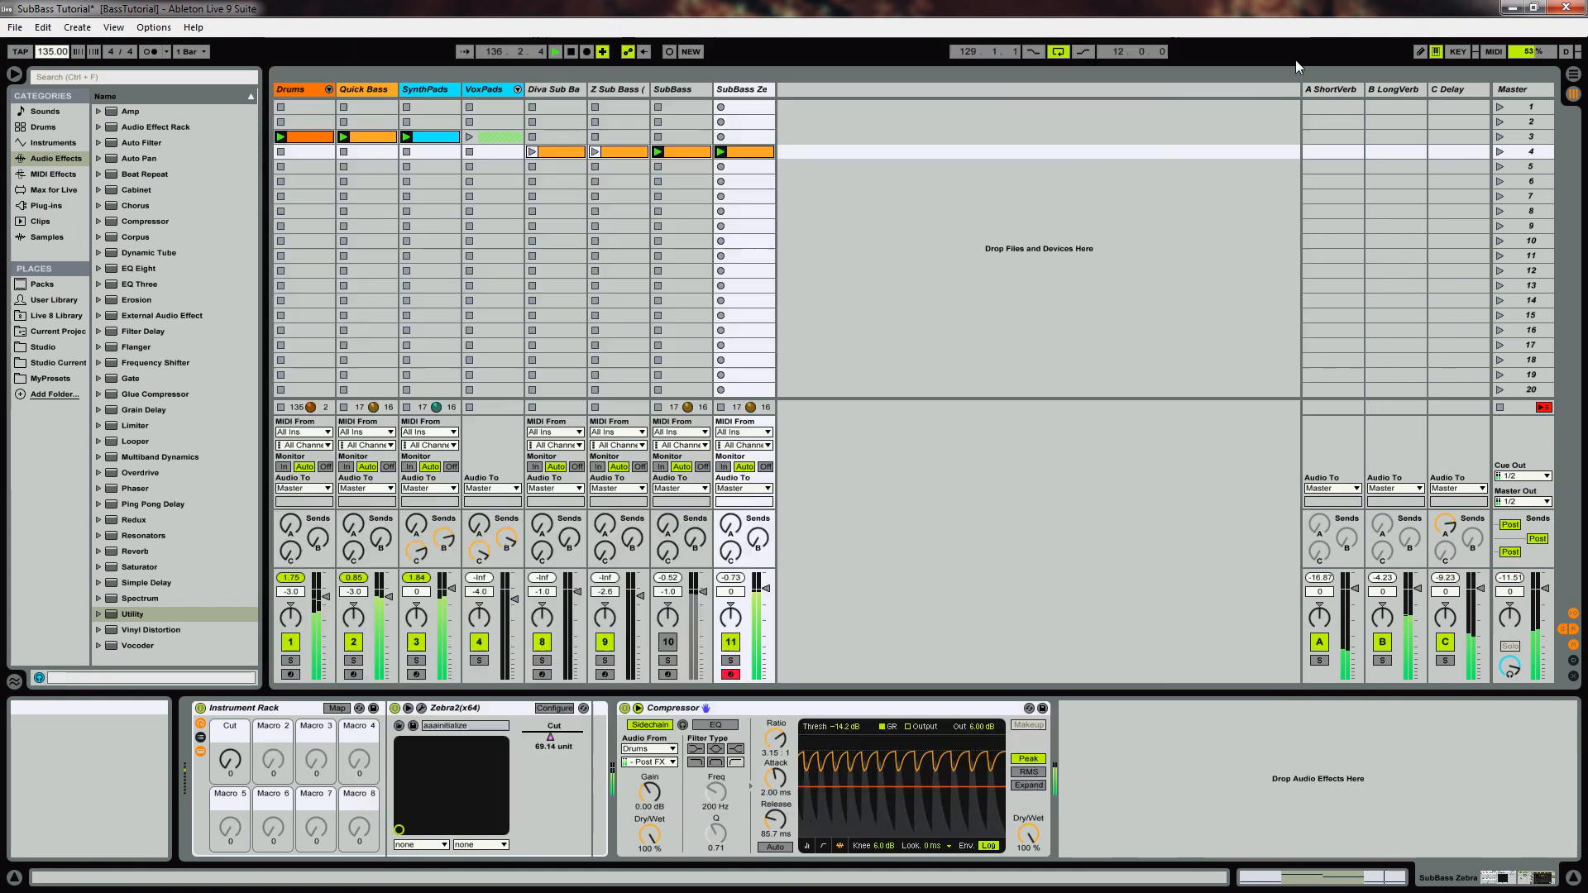
Try the SubBass Zebra clip's G3 note an octave lower, move it back to G3 and save the Live set.
double_click(738, 151)
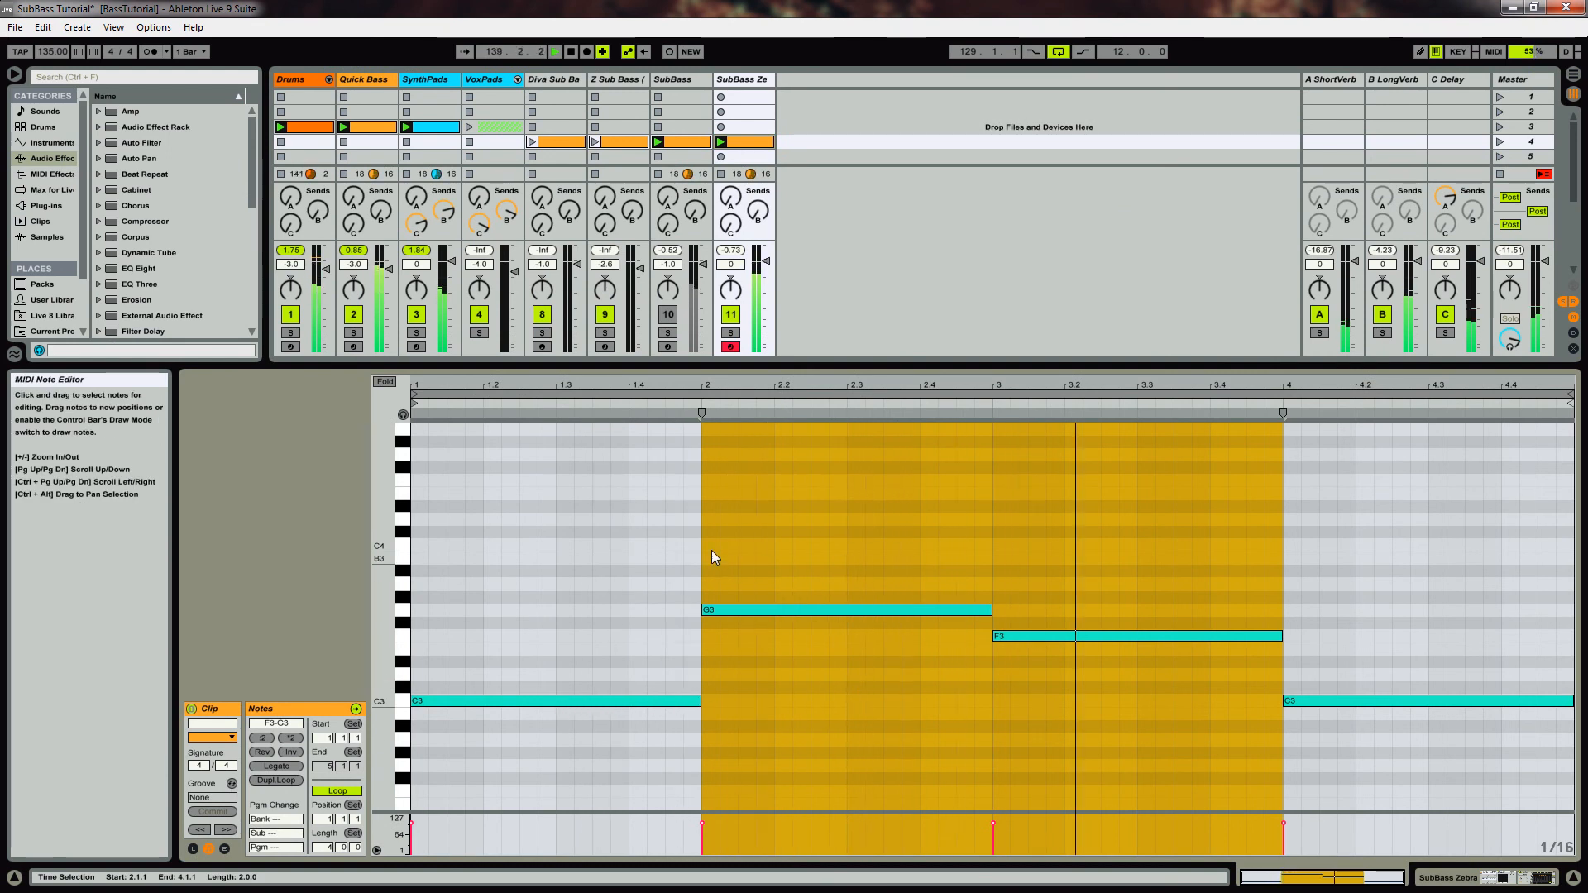
click(817, 593)
click(827, 610)
key(shift+Down)
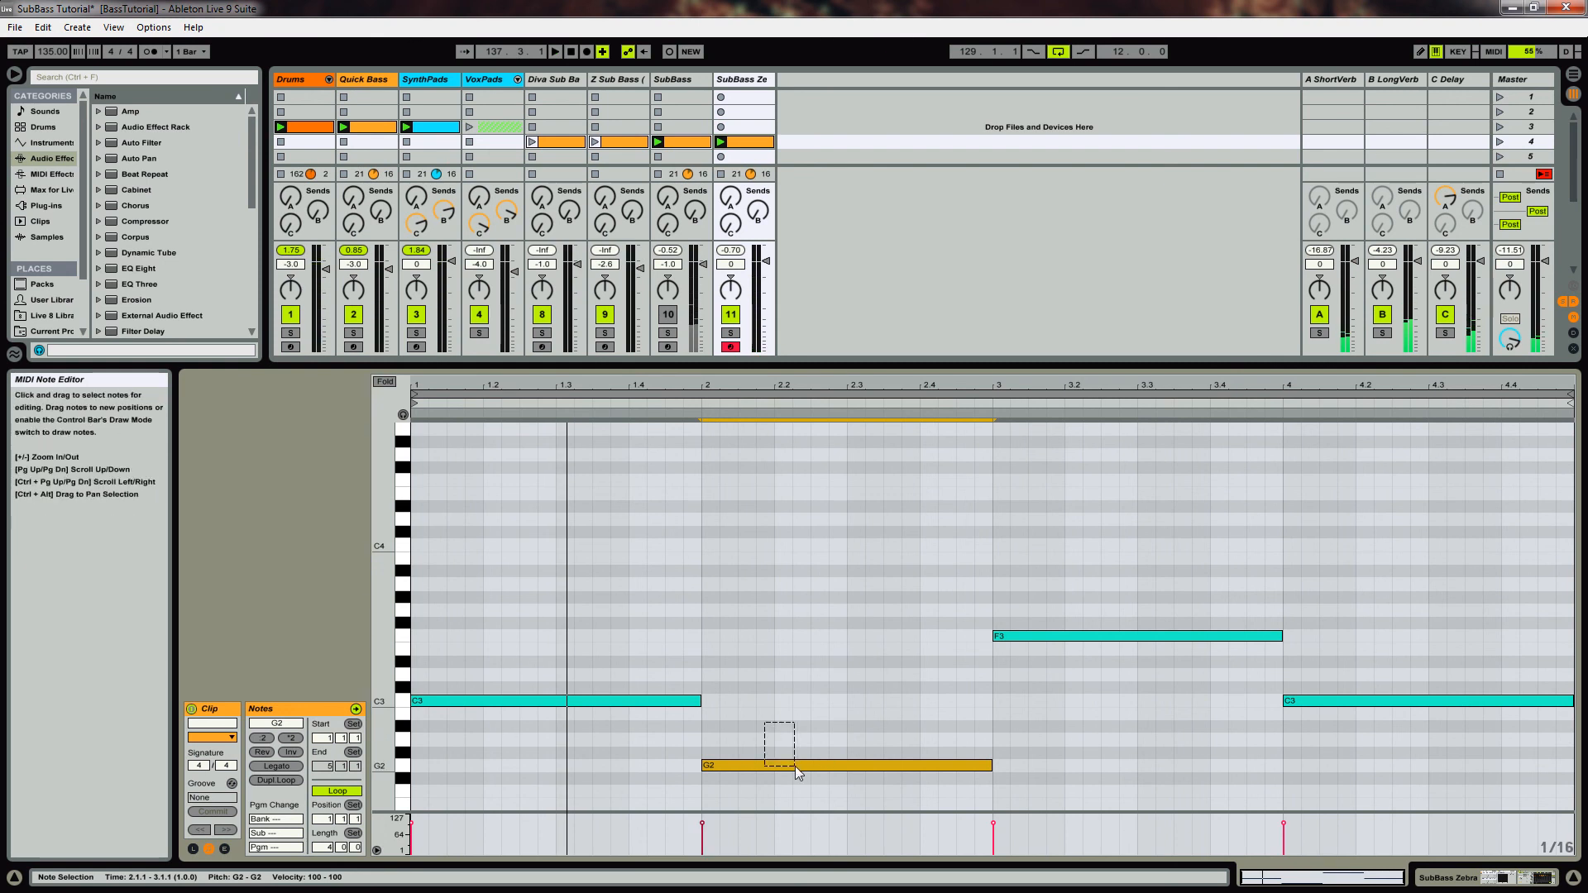
key(shift+Up)
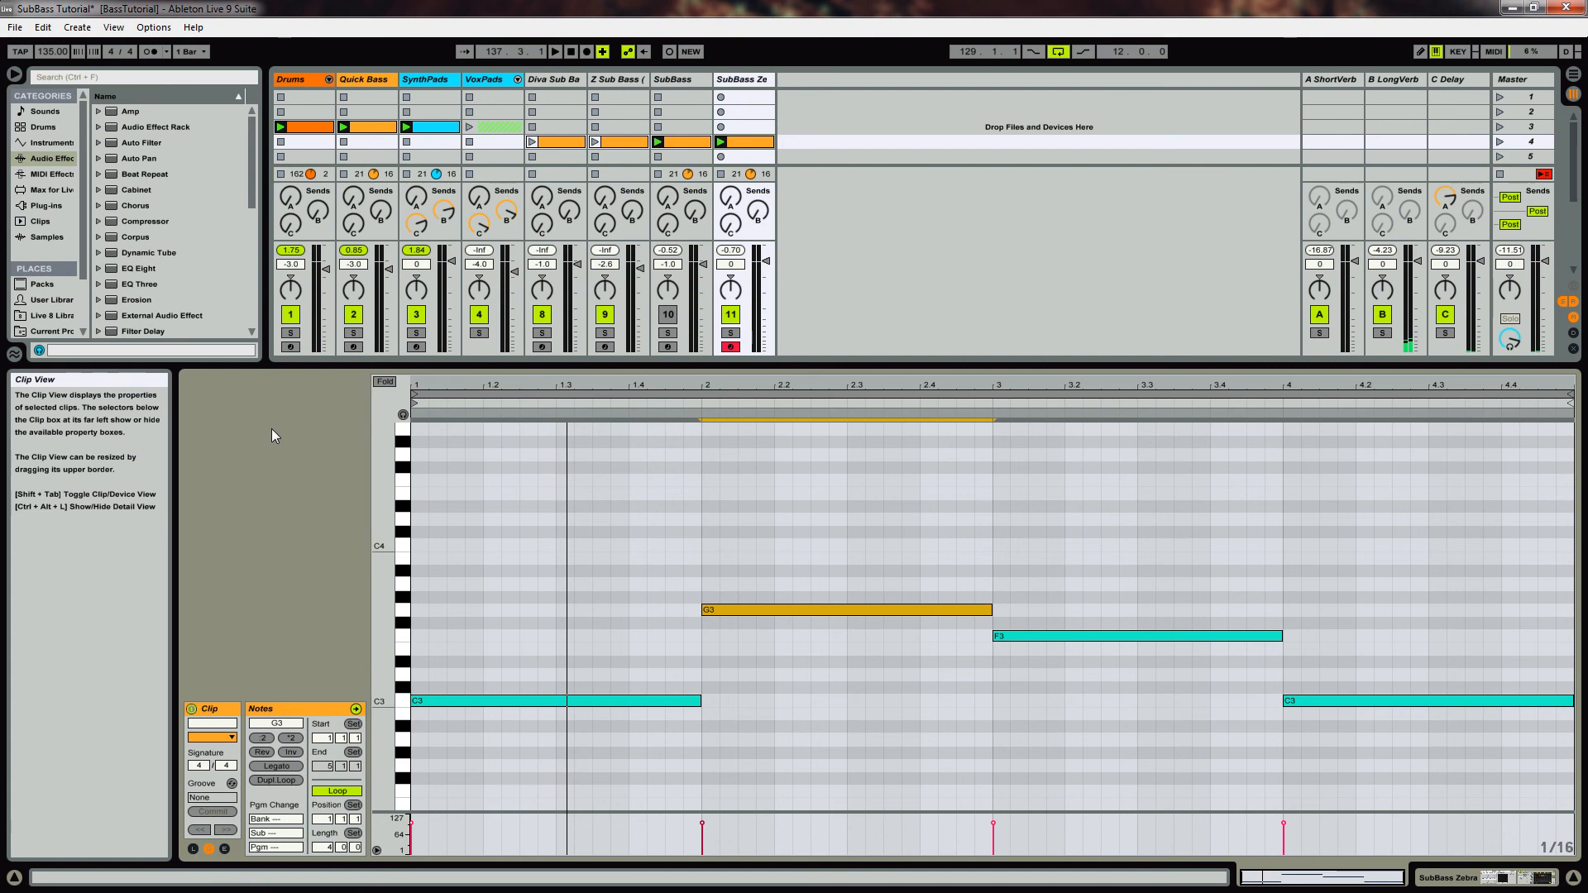
key(ctrl+s)
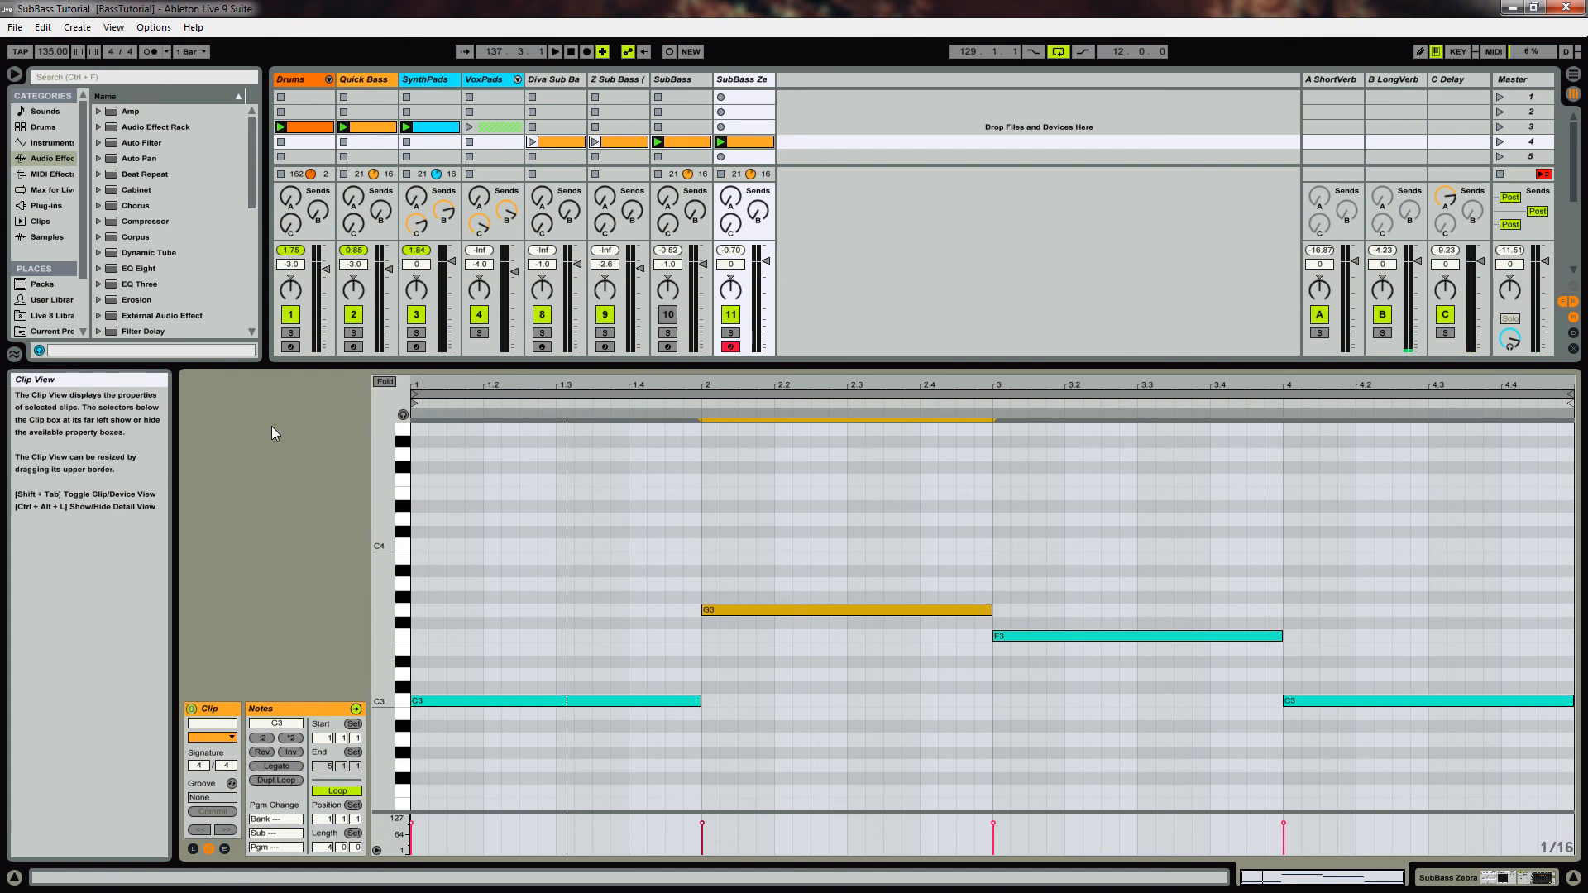